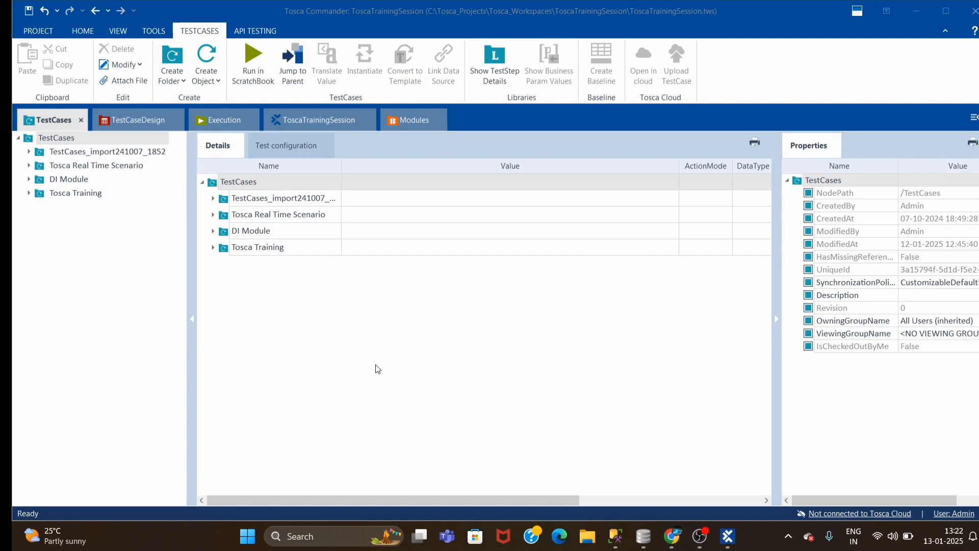
# Generate a preview of the "ExecutionEntries with ActualLog" report for the "Count the total links and get the links name" execution list
pyautogui.click(220, 120)
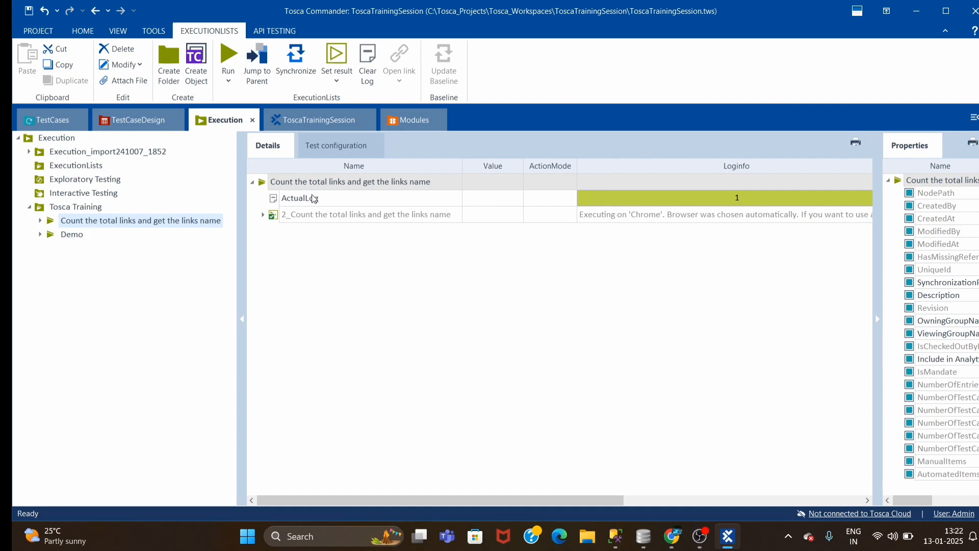
pyautogui.rightClick(263, 181)
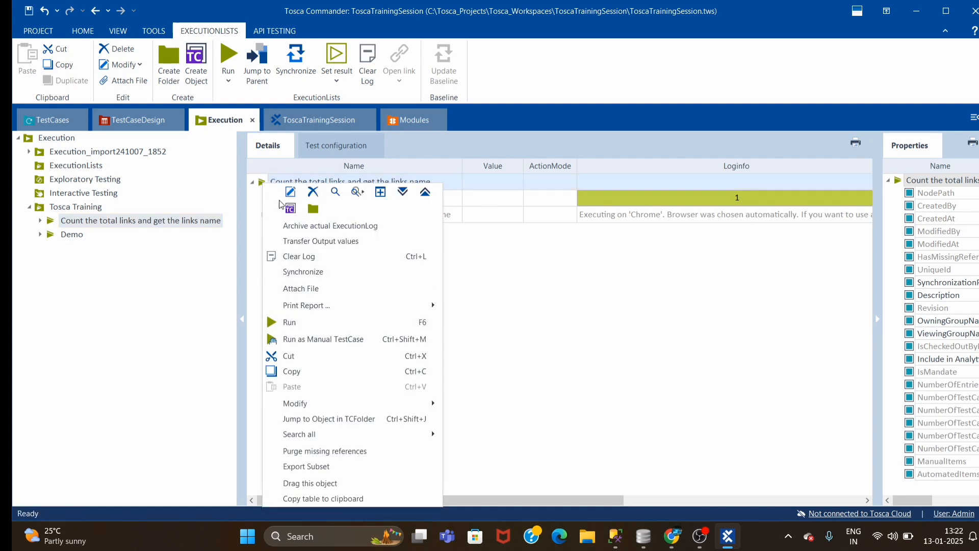
pyautogui.moveTo(431, 304)
pyautogui.click(495, 305)
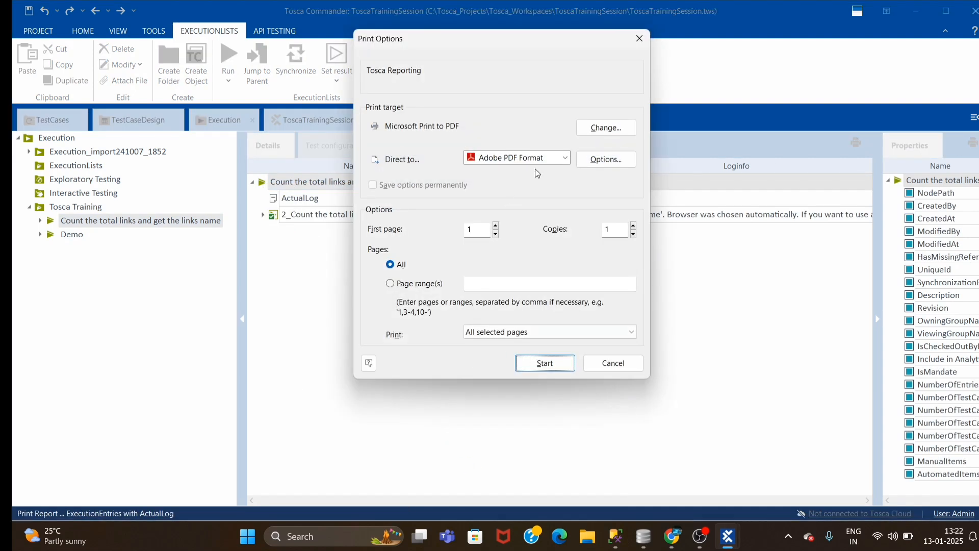
pyautogui.click(534, 159)
pyautogui.click(510, 183)
pyautogui.click(543, 363)
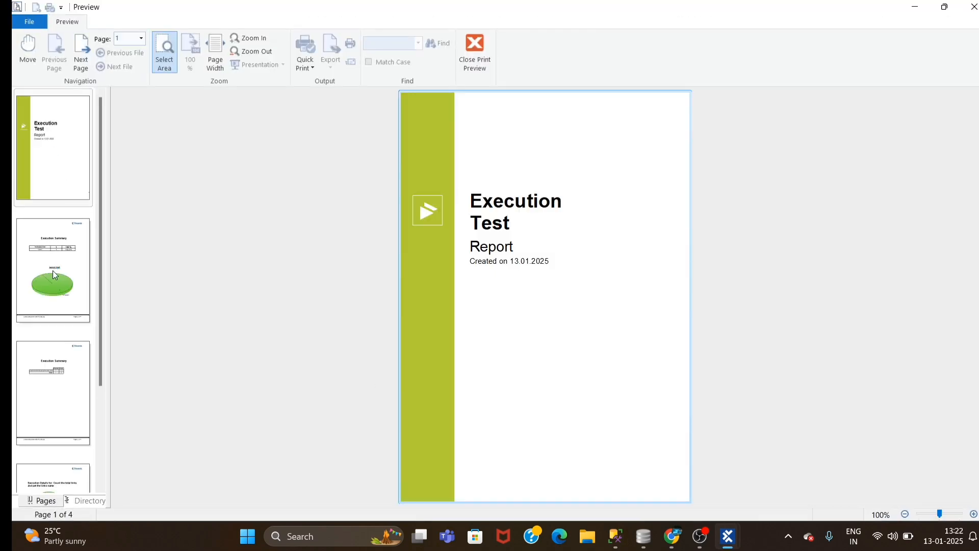
# Review the execution summary and execution details pages of the report, and close the print preview
pyautogui.click(48, 242)
pyautogui.click(65, 164)
pyautogui.click(59, 308)
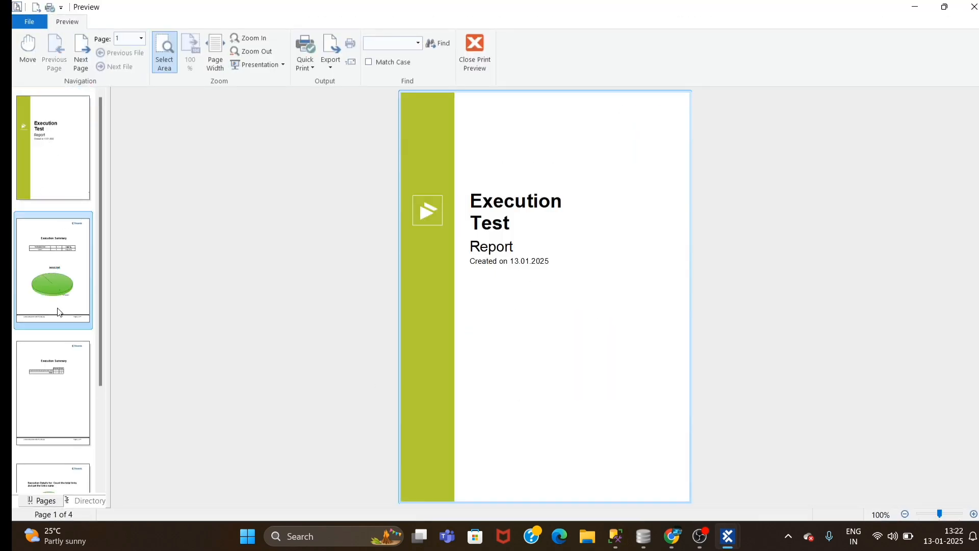
pyautogui.click(55, 373)
pyautogui.scroll(-2, 57, 463)
pyautogui.click(61, 368)
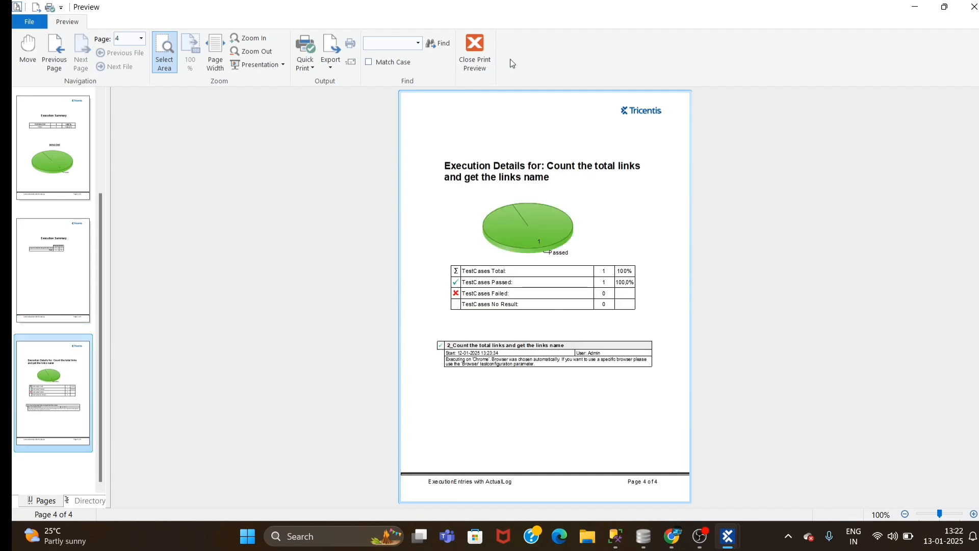
pyautogui.click(476, 48)
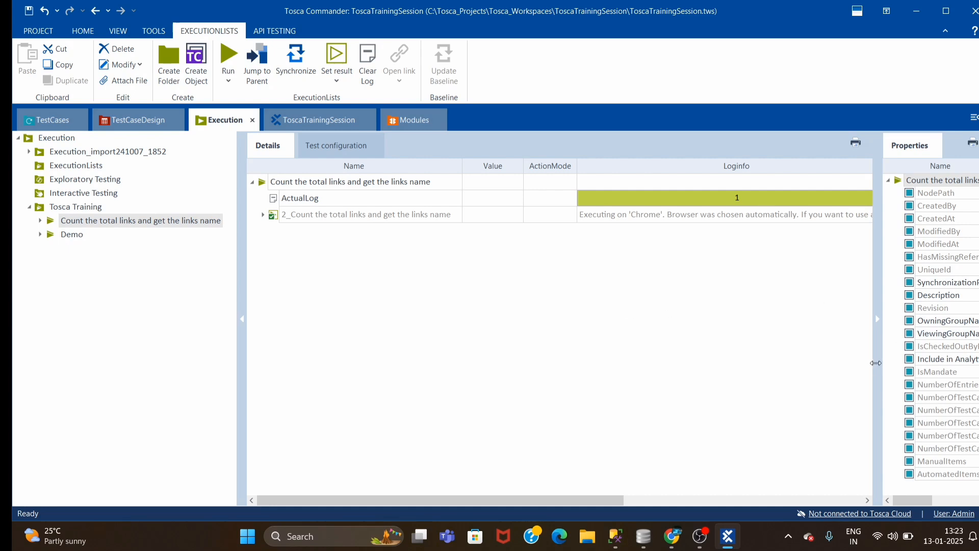
# Expand the execution log of the "2_Count the total links and get the links name" entry down to its Google and Repetition steps
pyautogui.moveTo(877, 361); pyautogui.dragTo(847, 361)
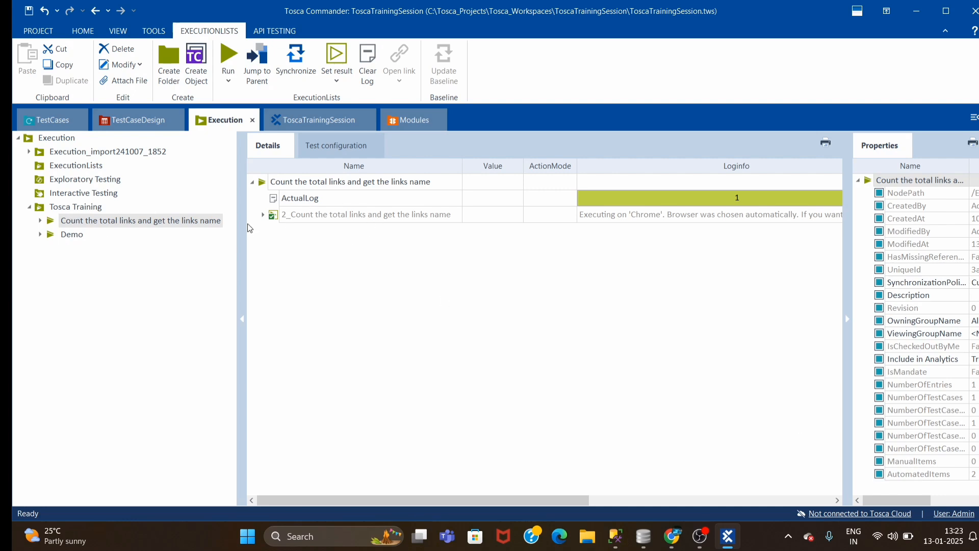
pyautogui.click(263, 215)
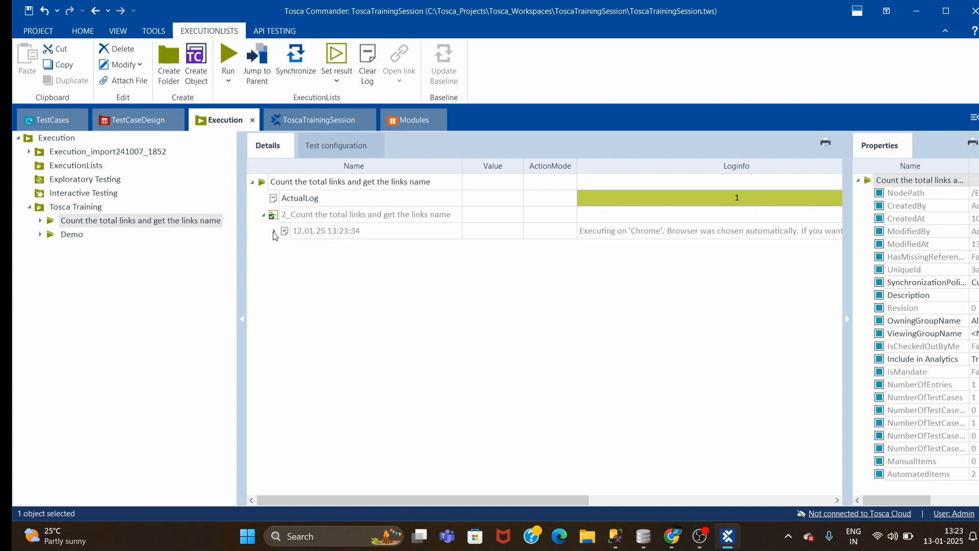
pyautogui.click(275, 232)
pyautogui.click(285, 262)
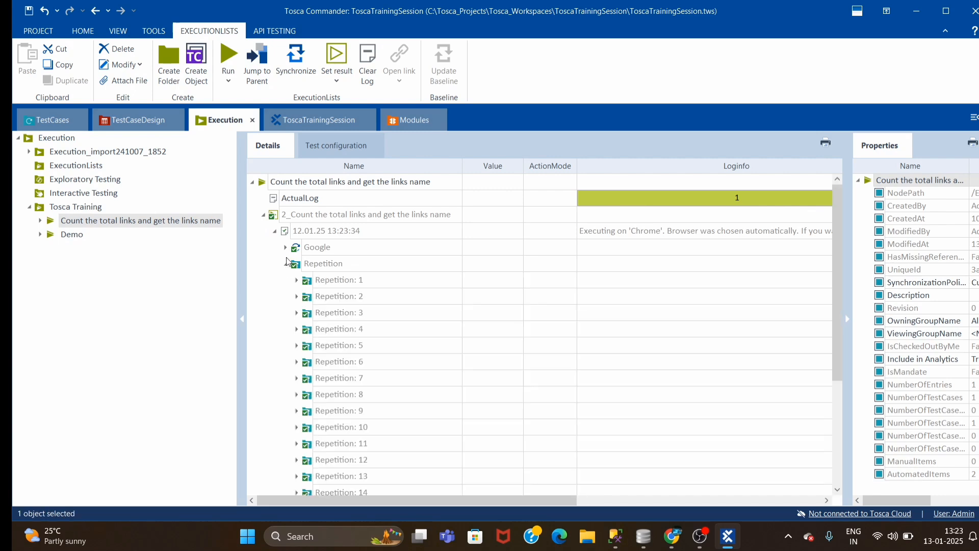
pyautogui.click(286, 248)
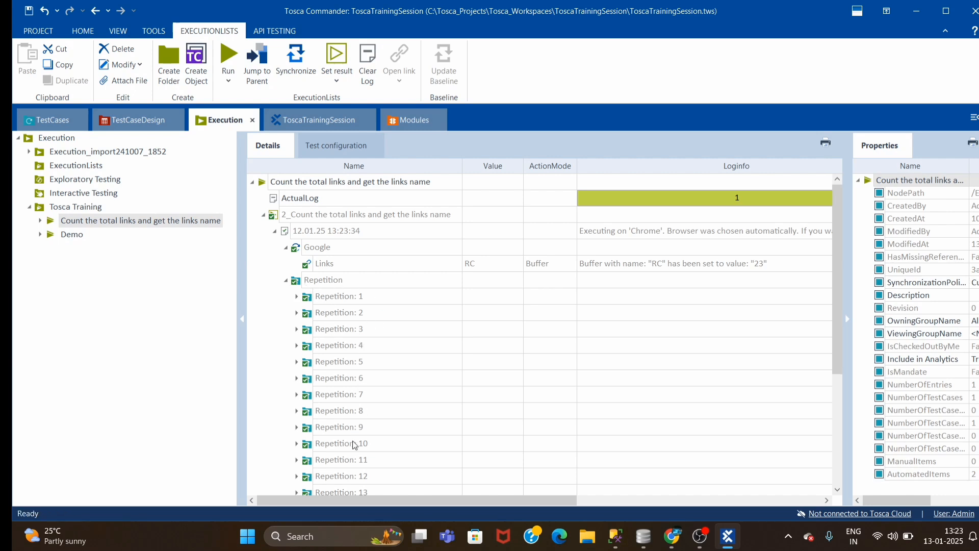
# Examine the Links buffer result under Google and the Repetition entries, and collapse the 12.01.25 13:23:34 log
pyautogui.click(285, 281)
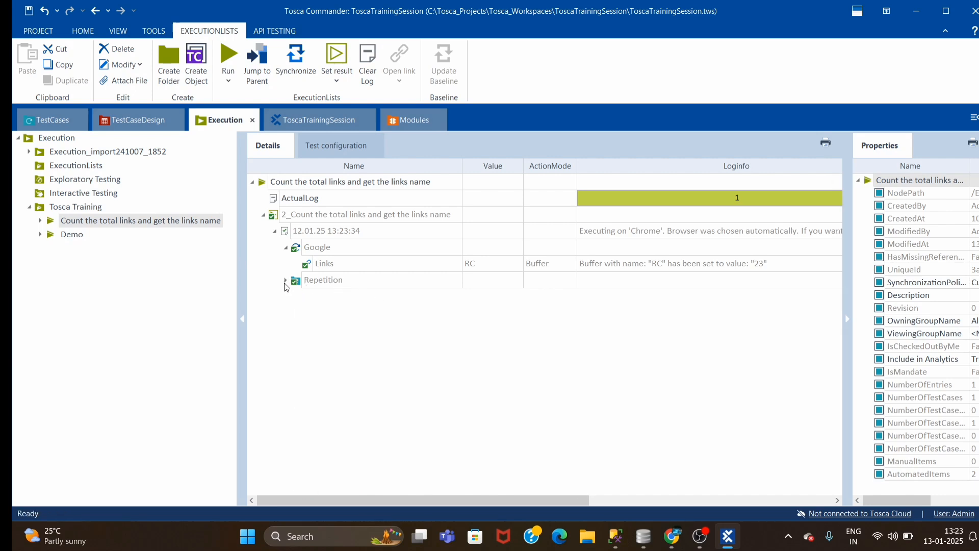
pyautogui.click(286, 250)
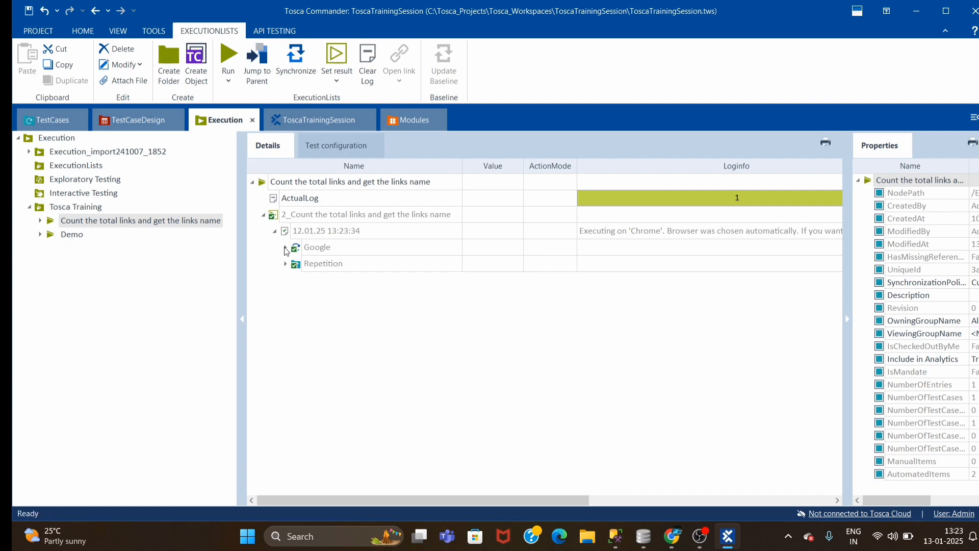
pyautogui.click(286, 250)
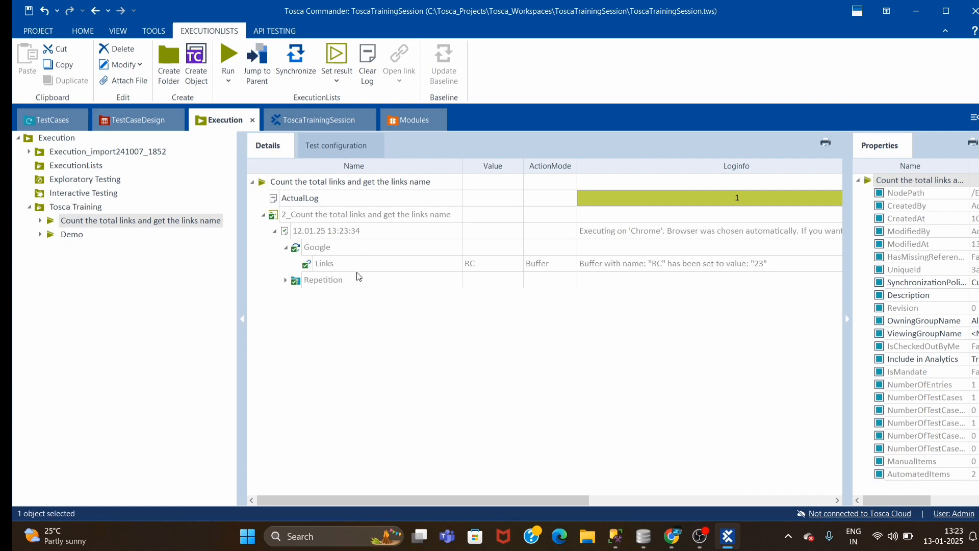
pyautogui.click(285, 281)
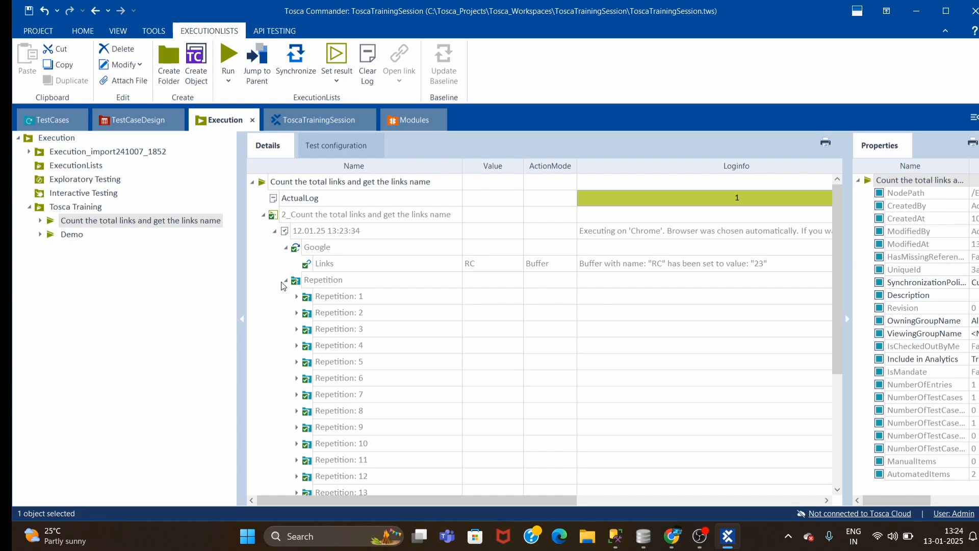
pyautogui.click(286, 281)
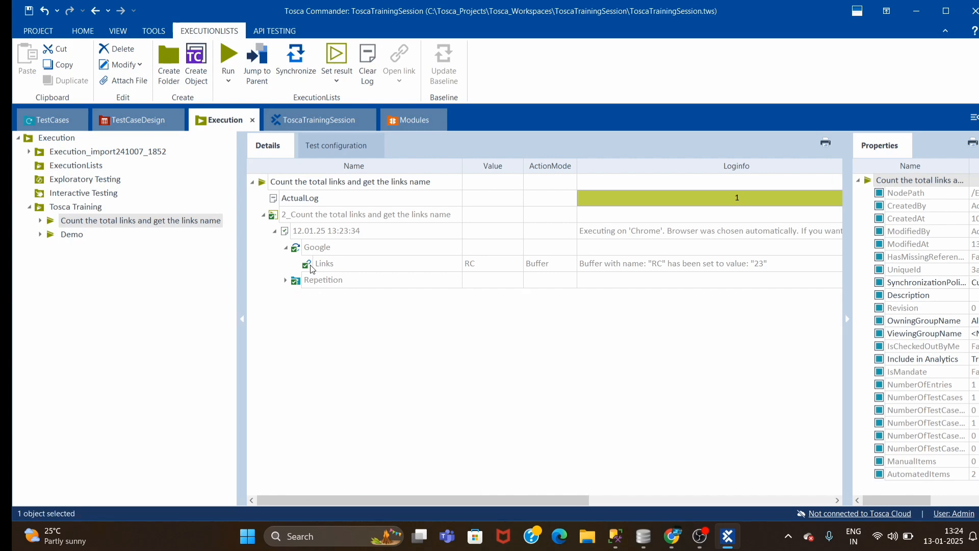
pyautogui.click(285, 248)
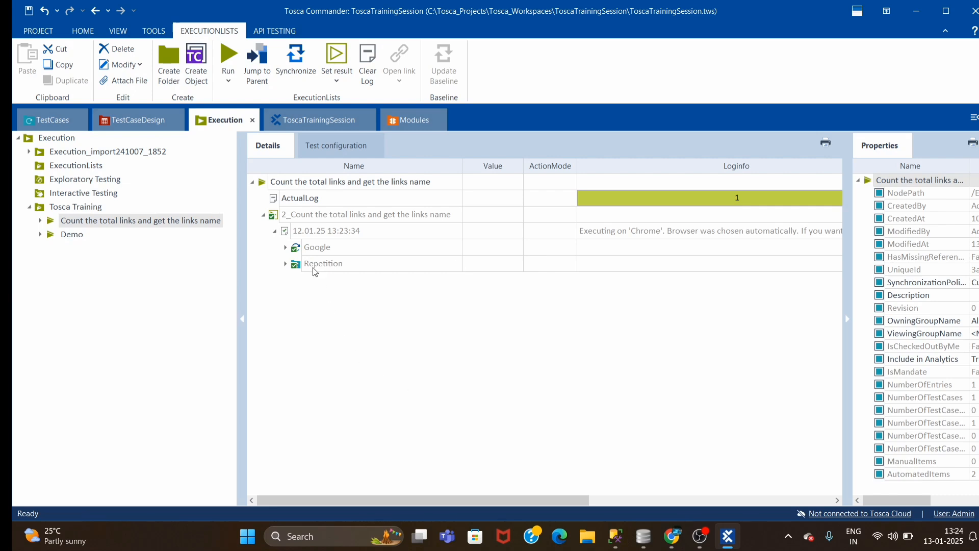
pyautogui.click(286, 249)
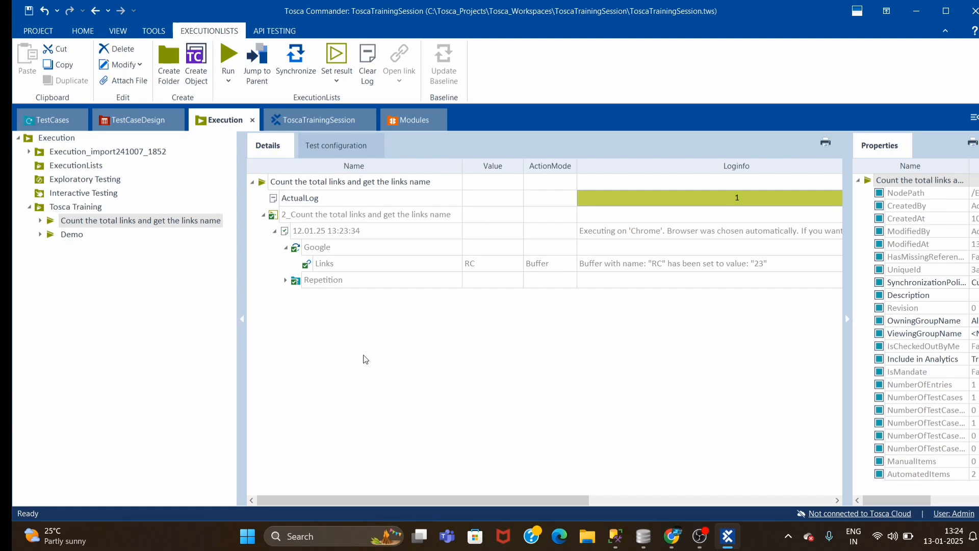
pyautogui.click(275, 231)
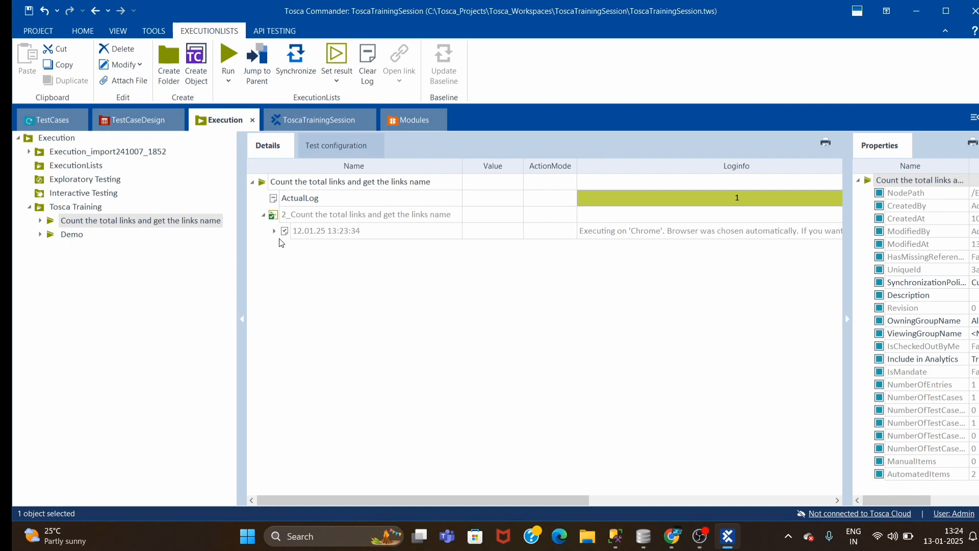
# View the Reporting_import241007_1852 folder in the project tree, and return to the execution list with its test case entry collapsed
pyautogui.click(316, 123)
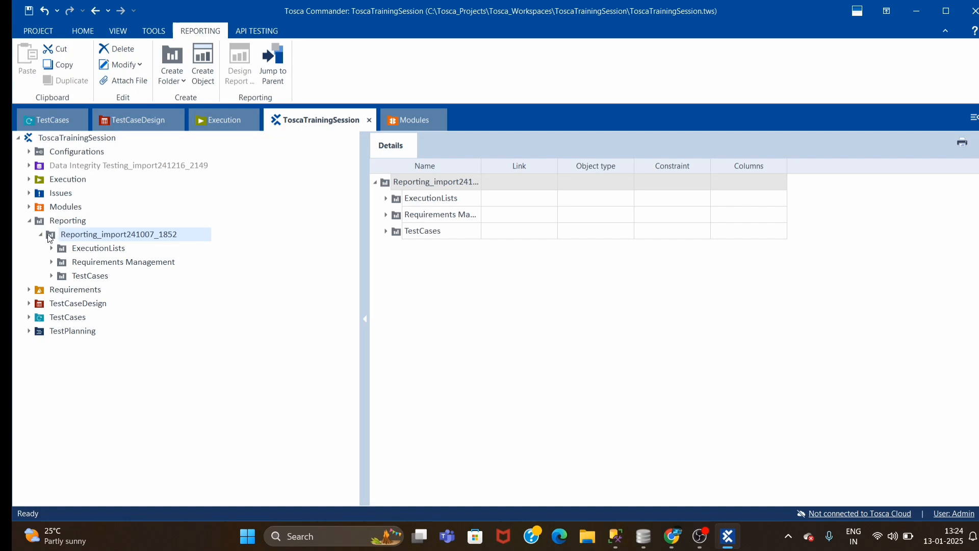
pyautogui.click(479, 329)
pyautogui.click(223, 122)
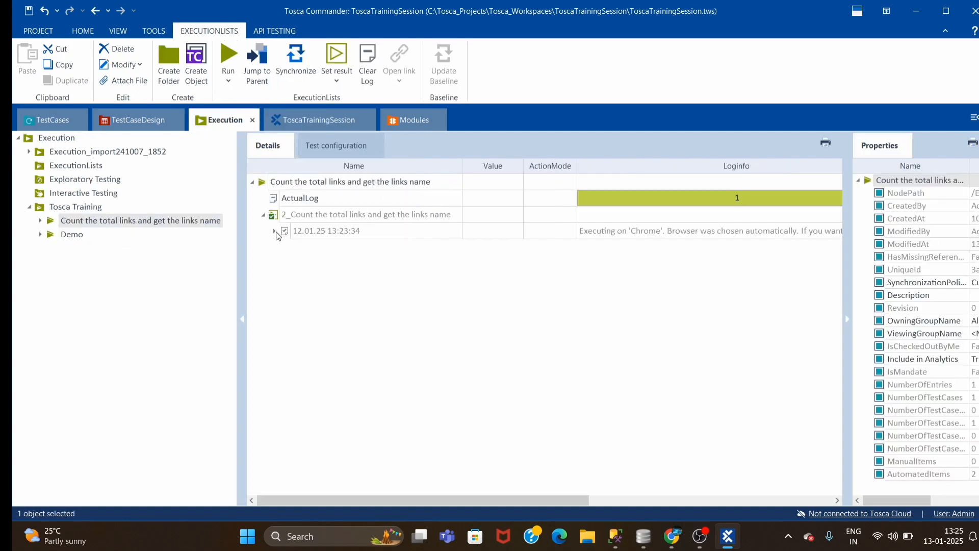
pyautogui.click(264, 214)
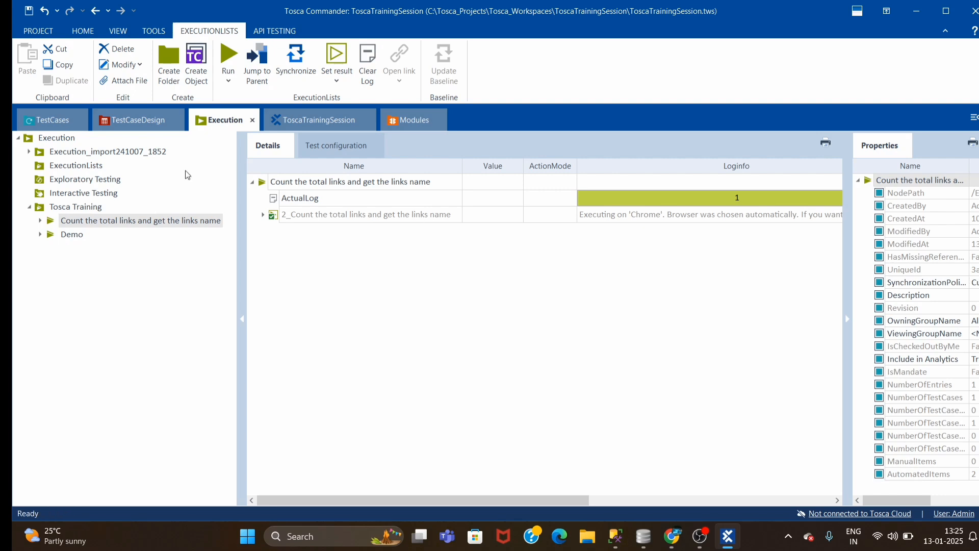
# Inspect the "ExecutionEntries with ActualLog" report definition under ExecutionLists, expanding its ExecutionList and AllEntries nodes
pyautogui.click(307, 121)
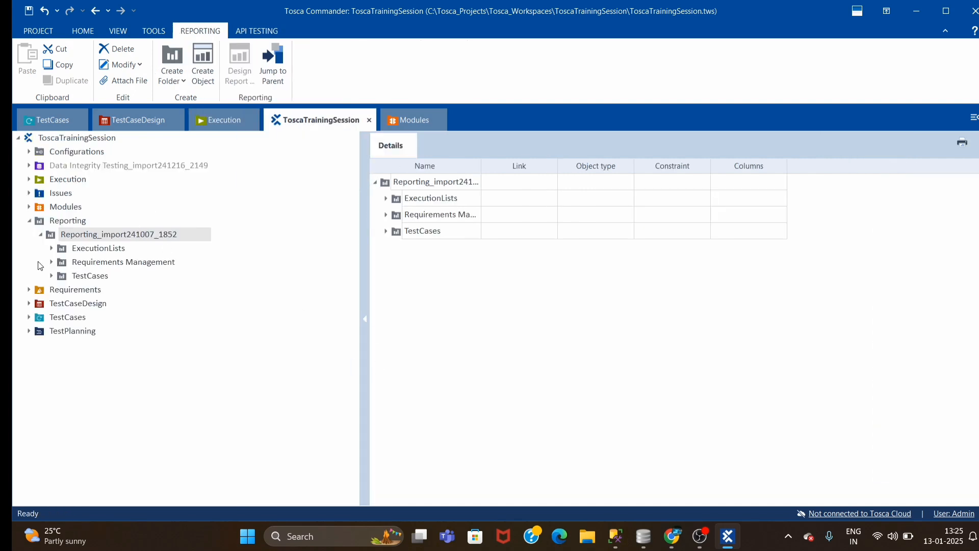
pyautogui.click(51, 248)
pyautogui.click(102, 263)
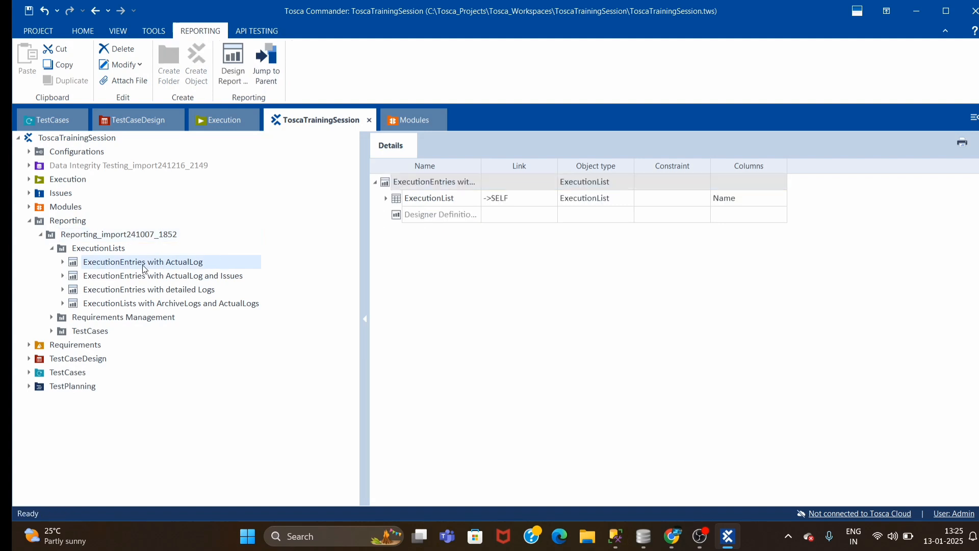
pyautogui.click(387, 198)
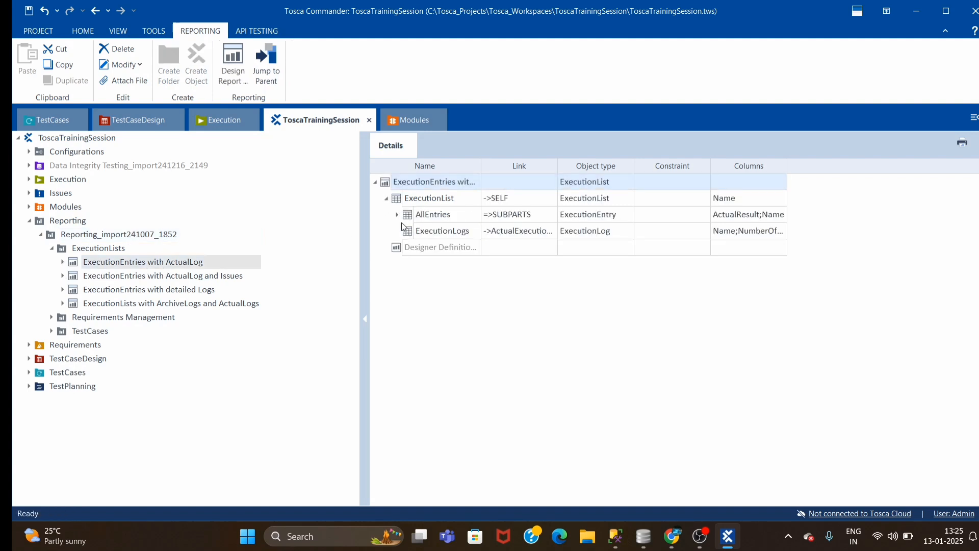
pyautogui.click(397, 215)
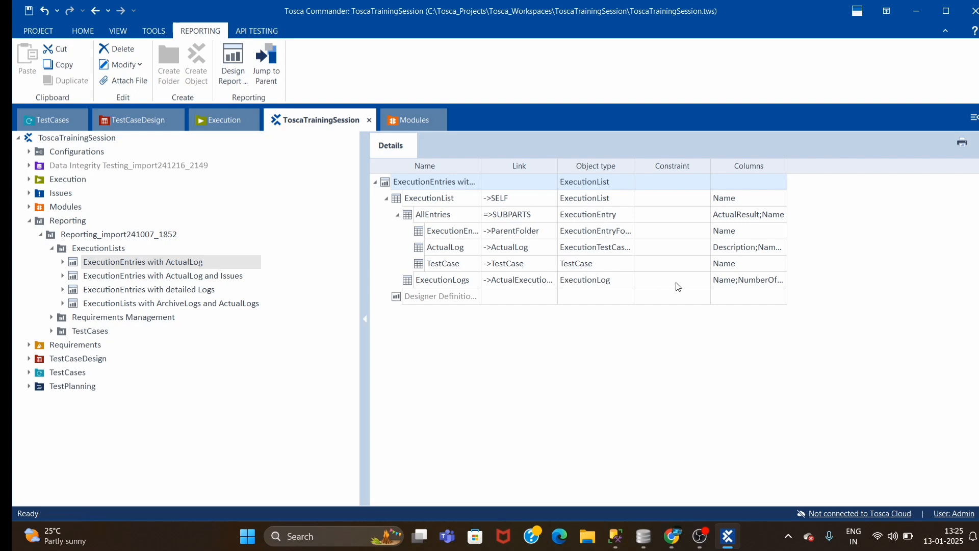
# Open a TQL search scoped to the "Count the total links and get the links name" execution list
pyautogui.click(220, 120)
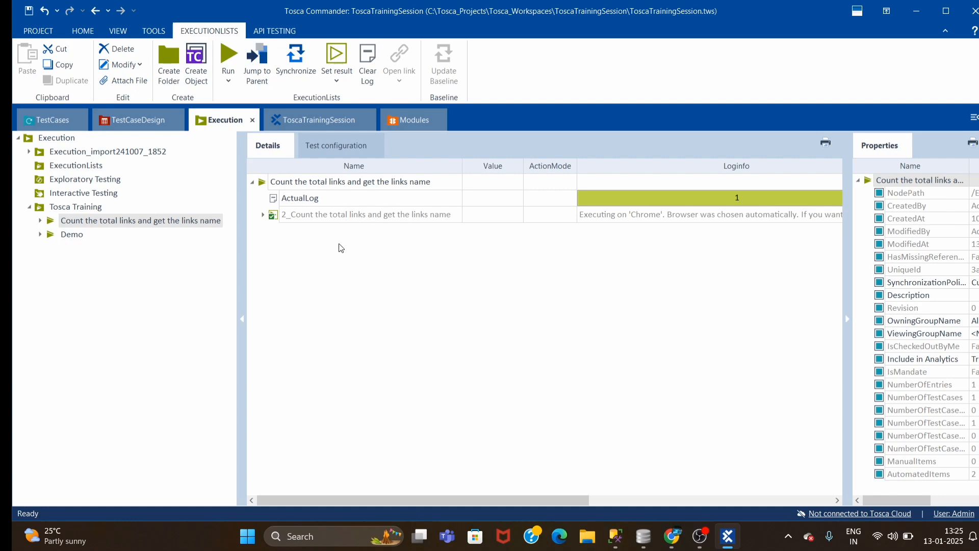
pyautogui.rightClick(289, 186)
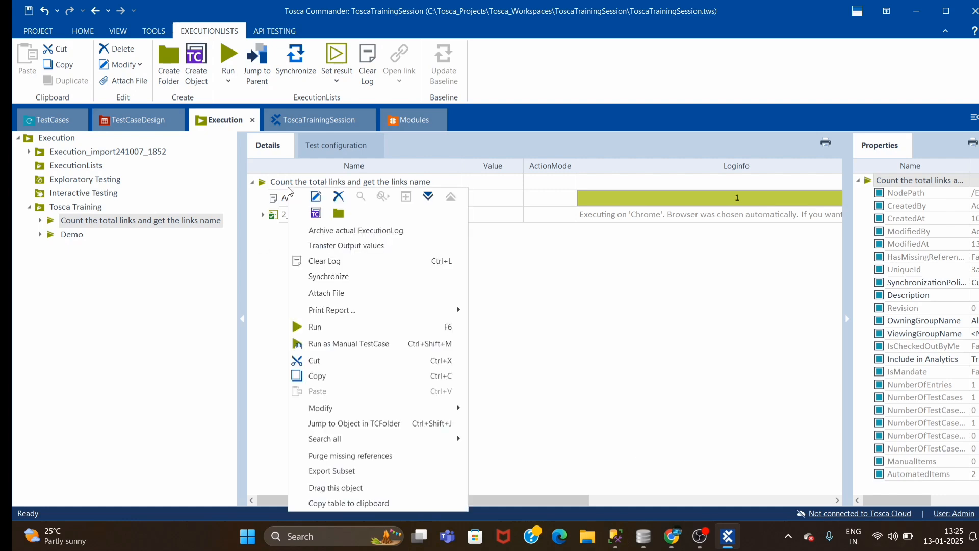
pyautogui.rightClick(266, 183)
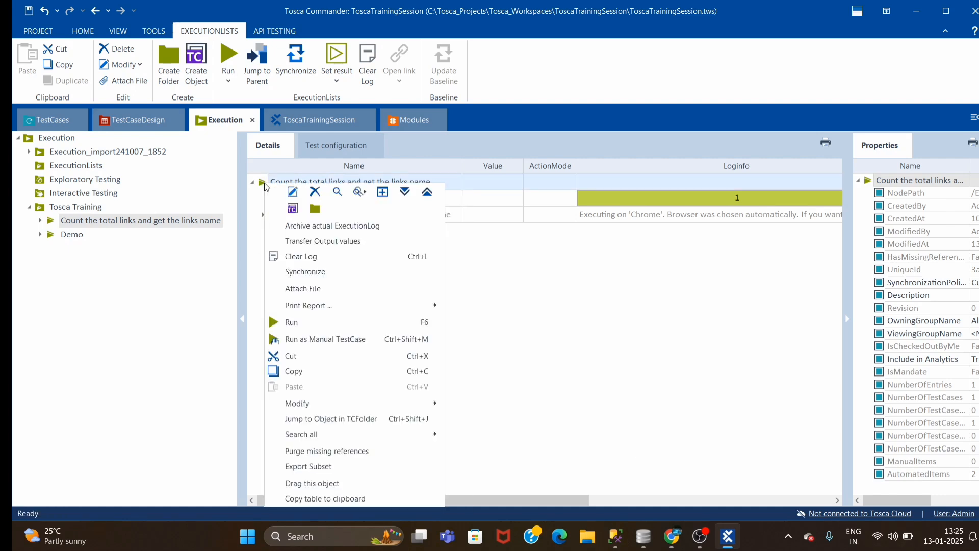
pyautogui.click(338, 193)
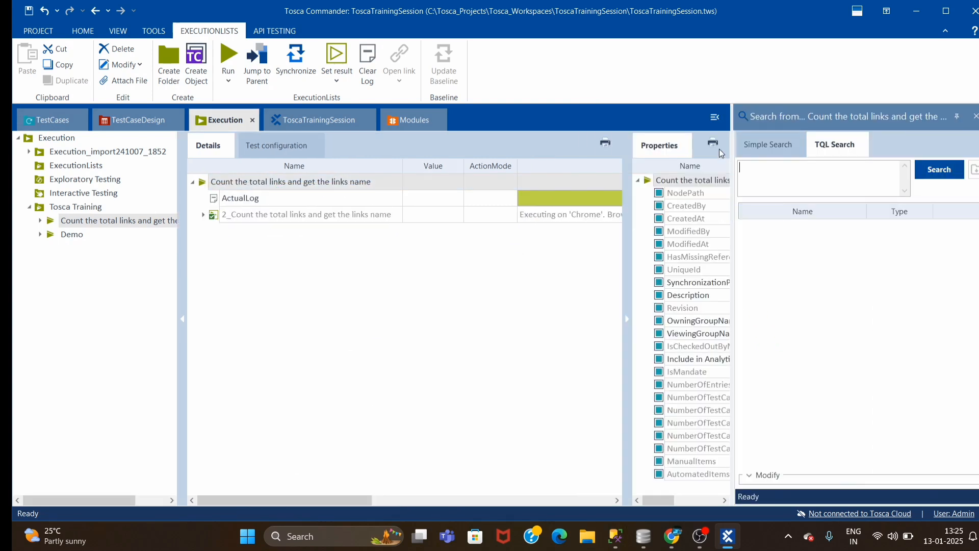
# Float the search window clear of the execution list's entry names and expand the "2_Count the total links and get the links name" entry
pyautogui.moveTo(759, 113); pyautogui.dragTo(641, 113)
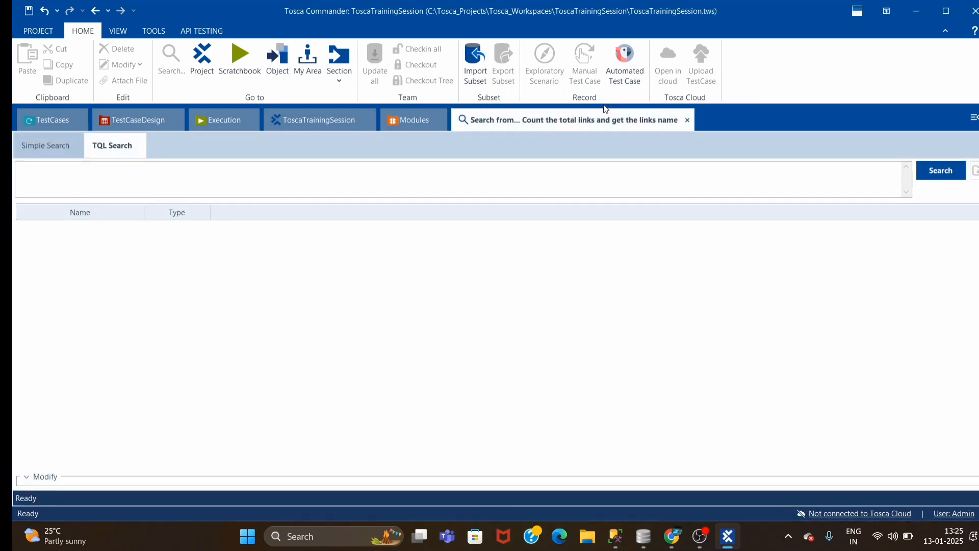
pyautogui.doubleClick(539, 122)
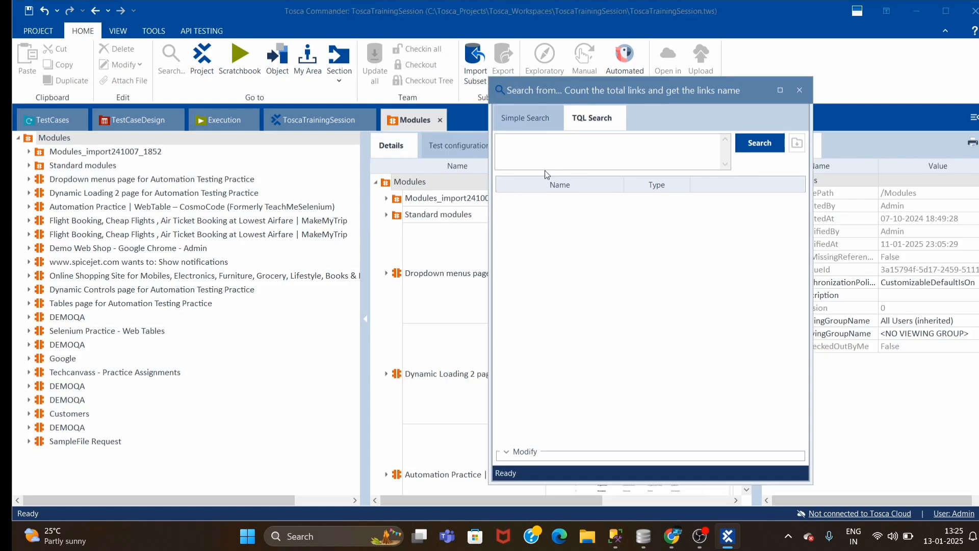
pyautogui.click(225, 120)
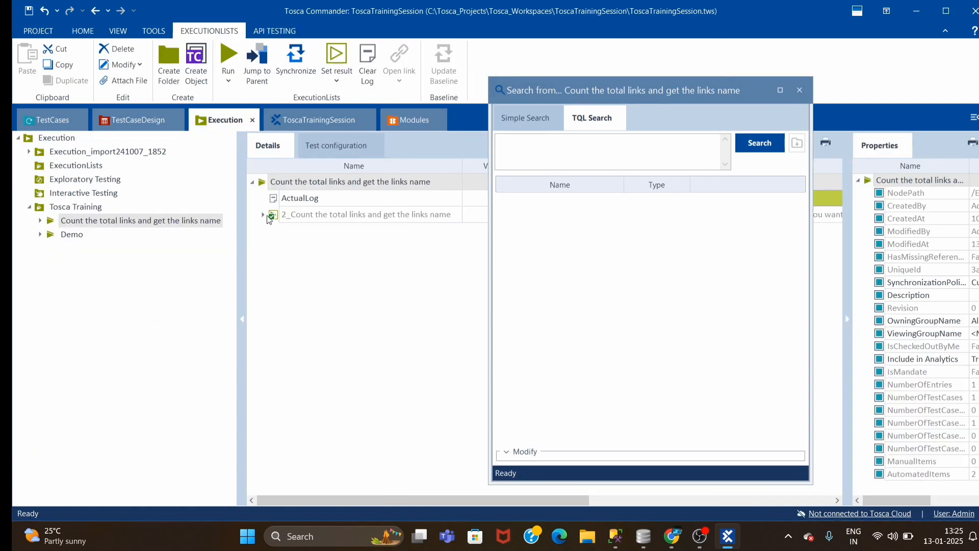
pyautogui.moveTo(597, 91); pyautogui.dragTo(671, 88)
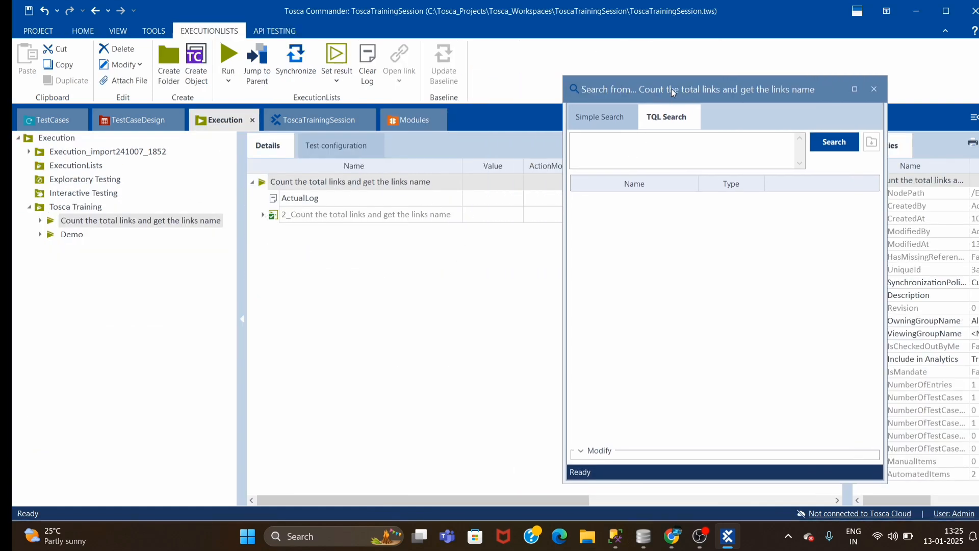
pyautogui.click(263, 215)
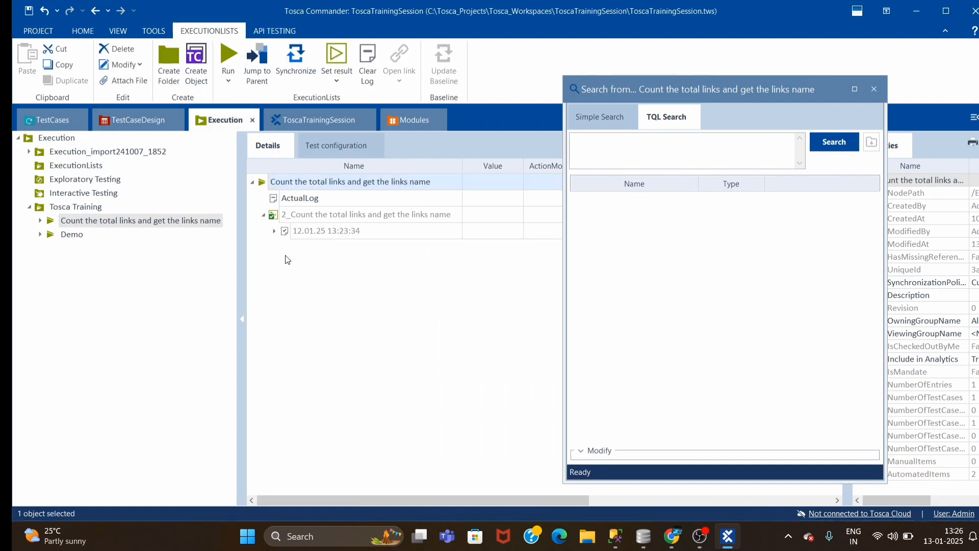
# Expand the 12.01.25 13:23:34 log, read the Loginfo of its Links value under Google, and select the Google step
pyautogui.click(274, 232)
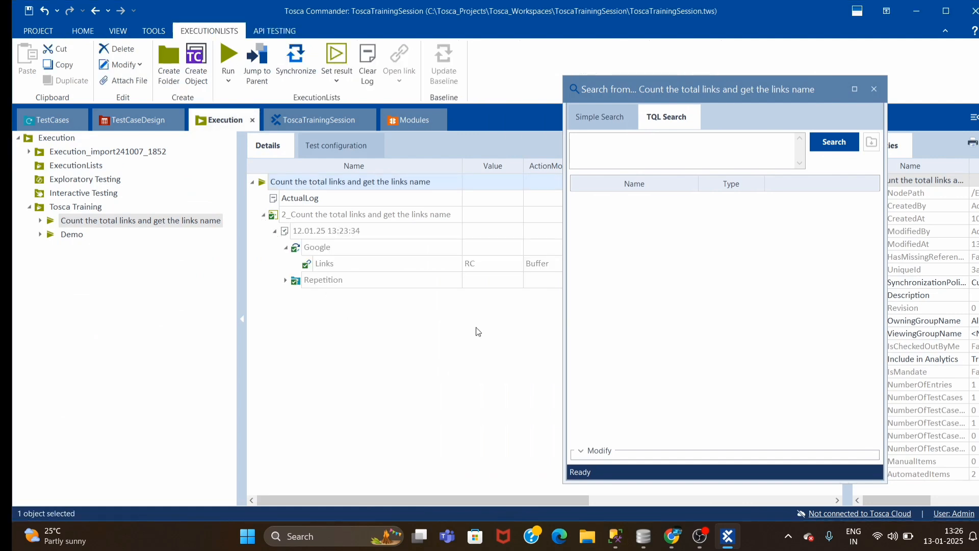
pyautogui.moveTo(376, 502); pyautogui.dragTo(505, 509)
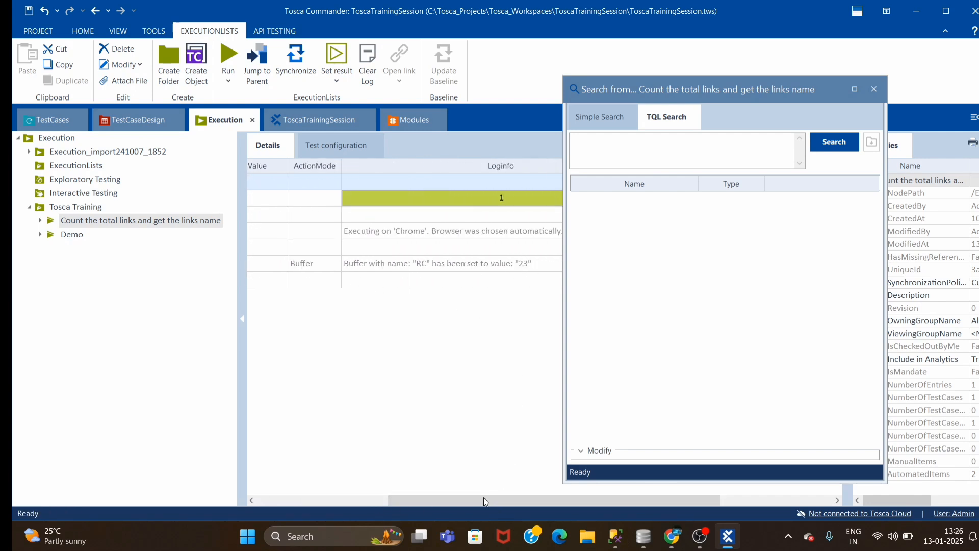
pyautogui.moveTo(484, 498); pyautogui.dragTo(261, 490)
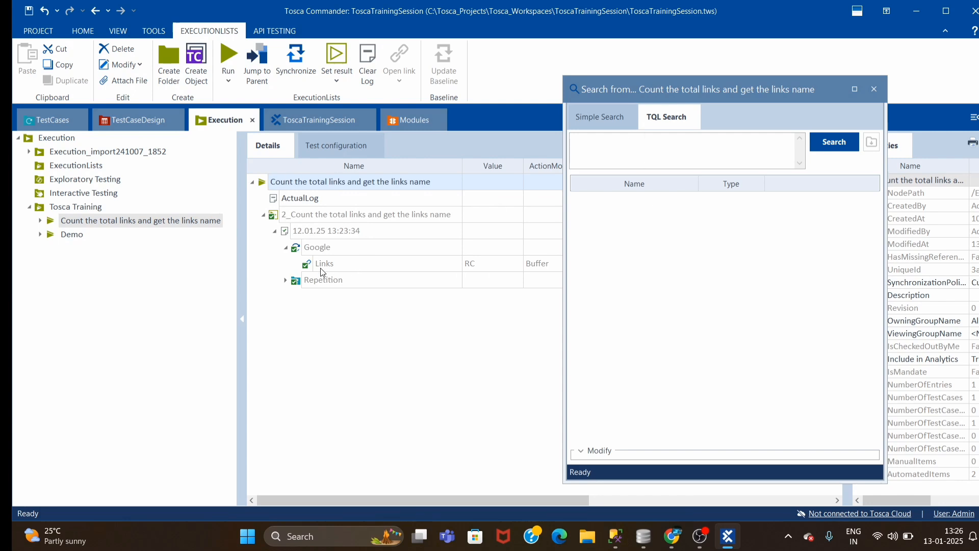
pyautogui.click(336, 267)
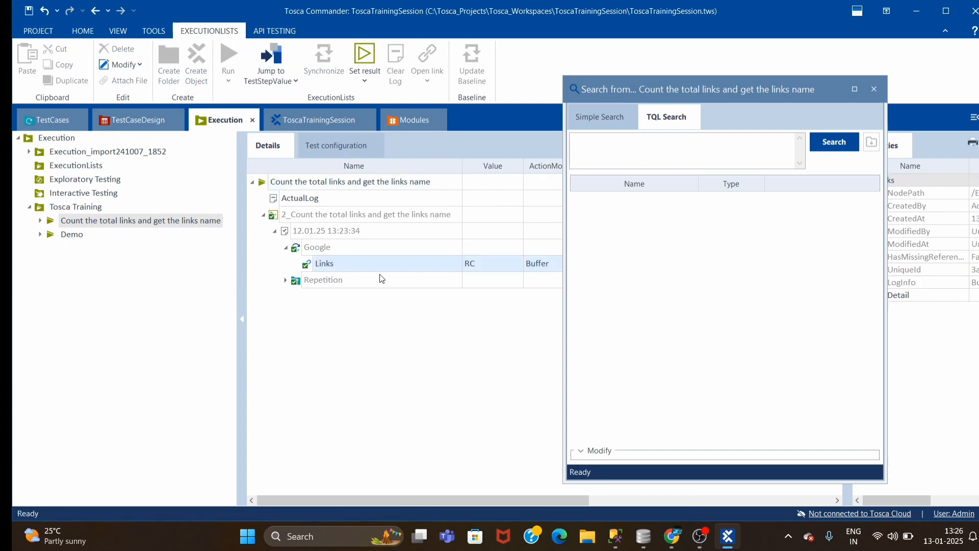
pyautogui.moveTo(470, 500); pyautogui.dragTo(600, 501)
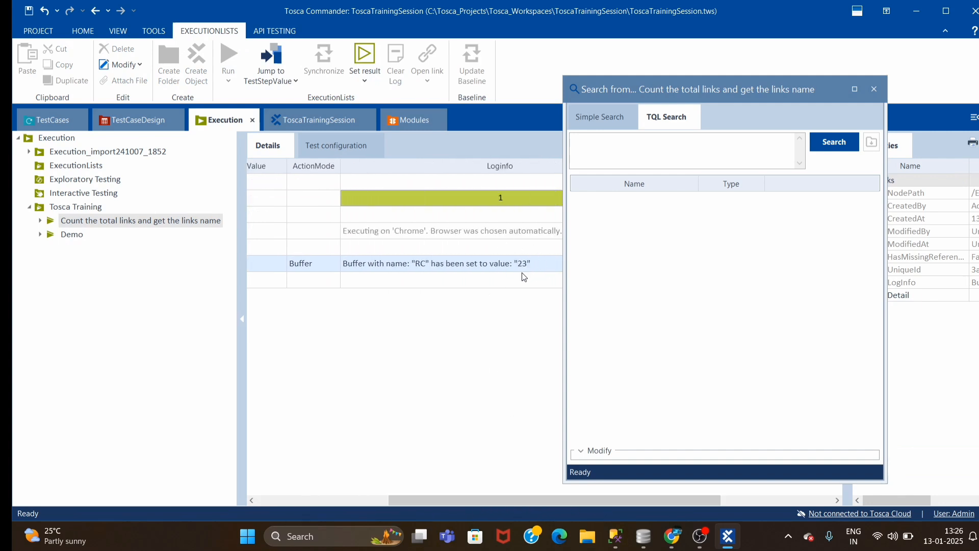
pyautogui.moveTo(462, 505); pyautogui.dragTo(331, 501)
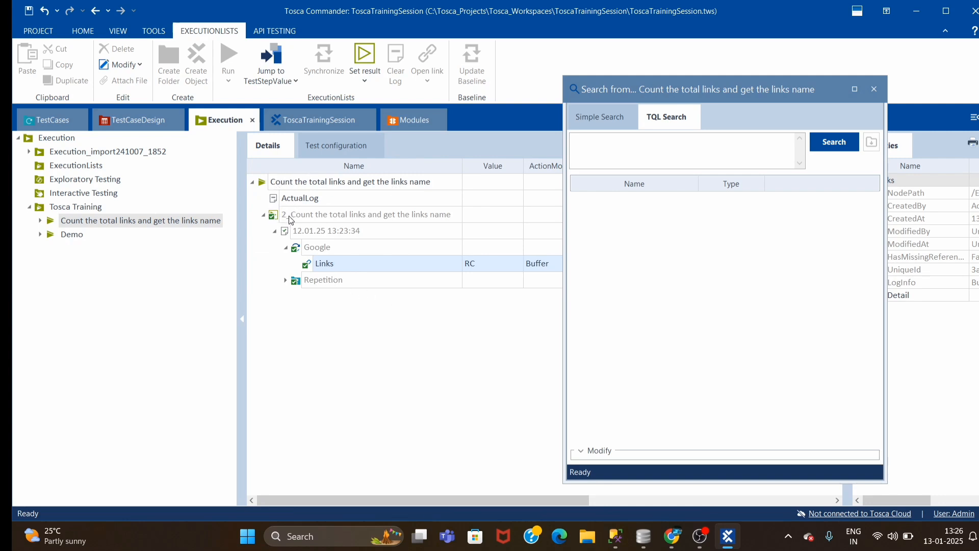
pyautogui.click(312, 249)
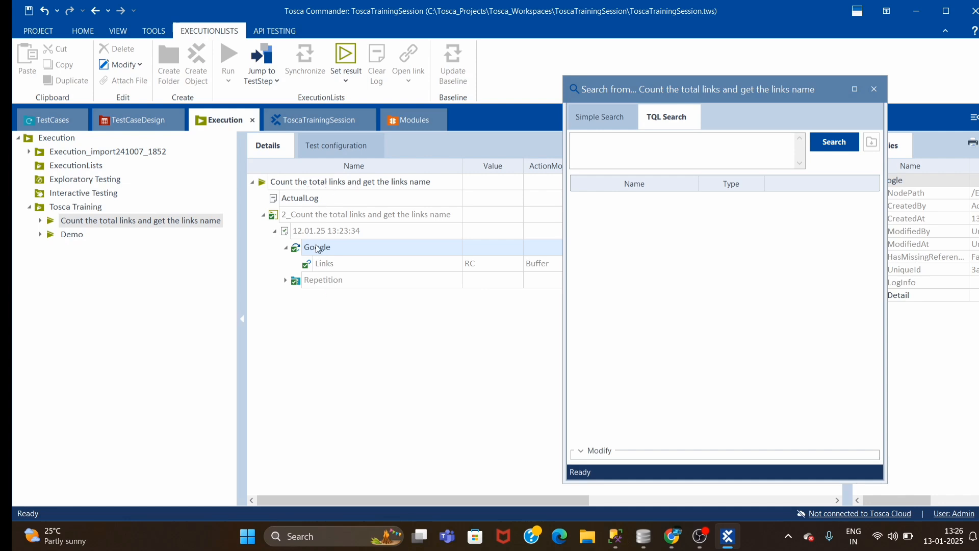
# Run the TQL query ->SELF on the execution list and widen the Name and Type columns of the results
pyautogui.click(615, 141)
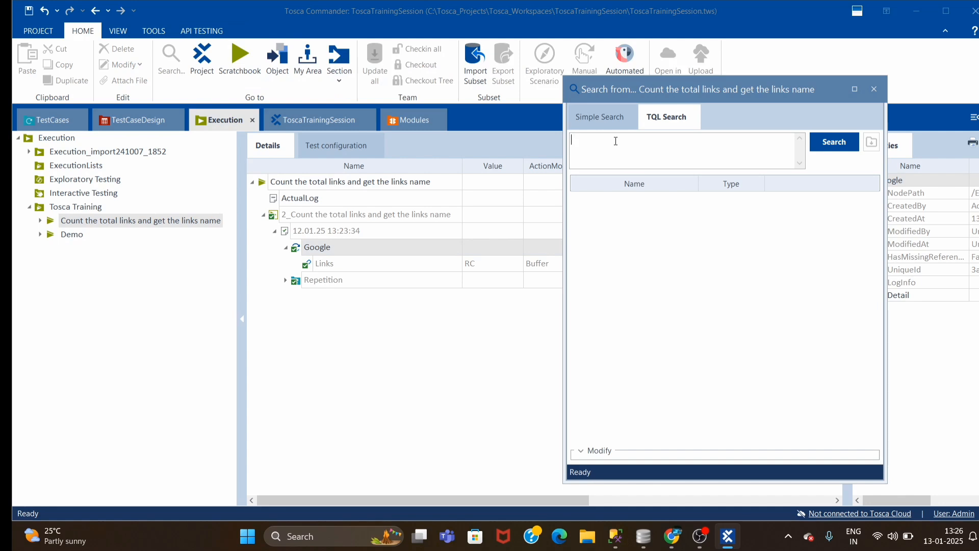
pyautogui.write('->')
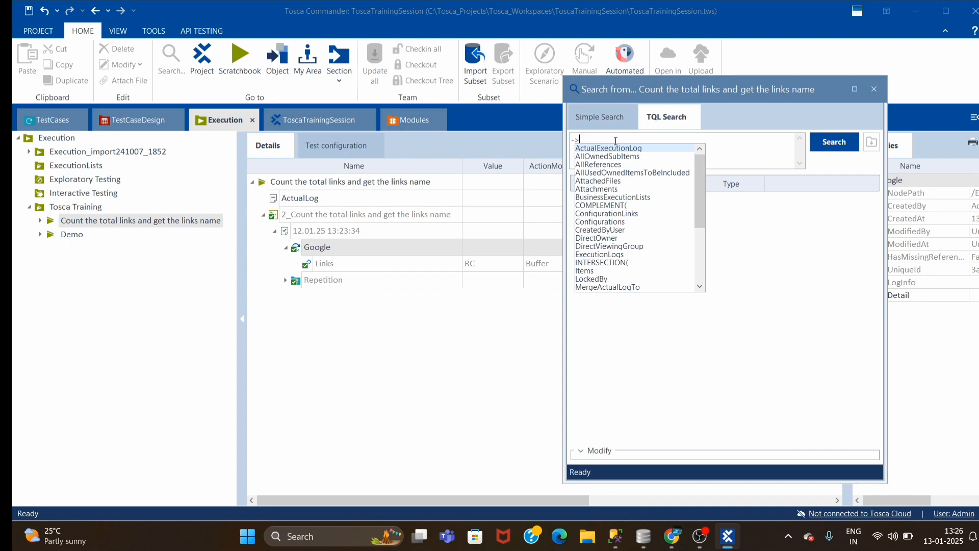
pyautogui.write('S')
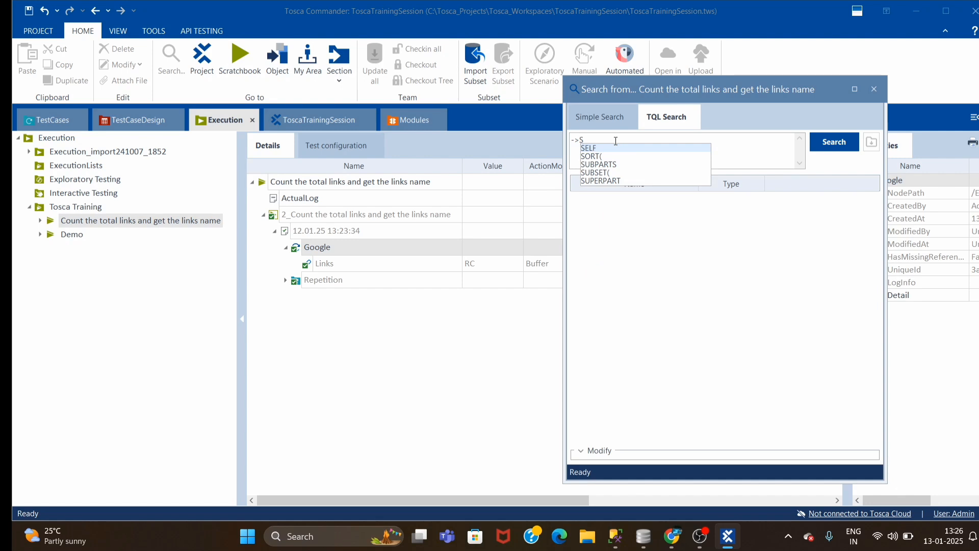
pyautogui.press('Return')
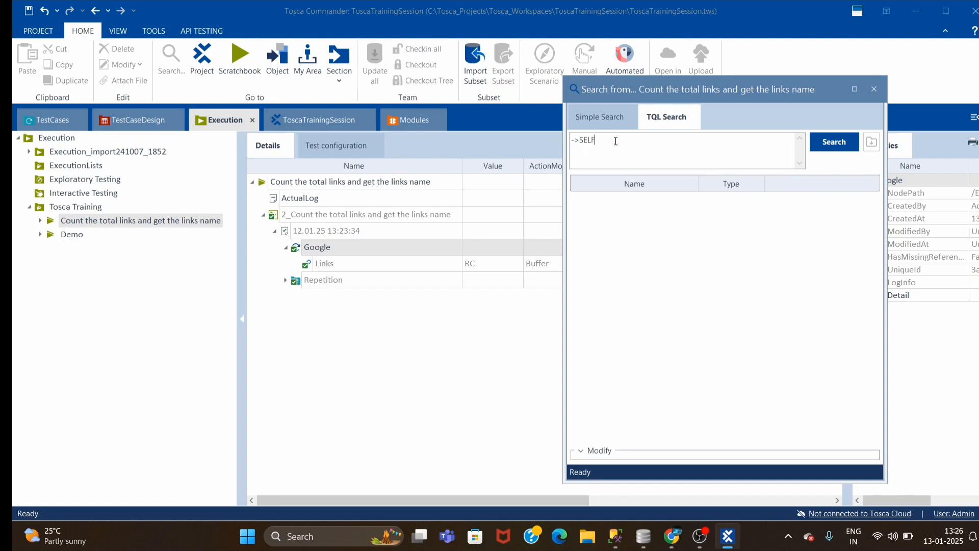
pyautogui.press('Return')
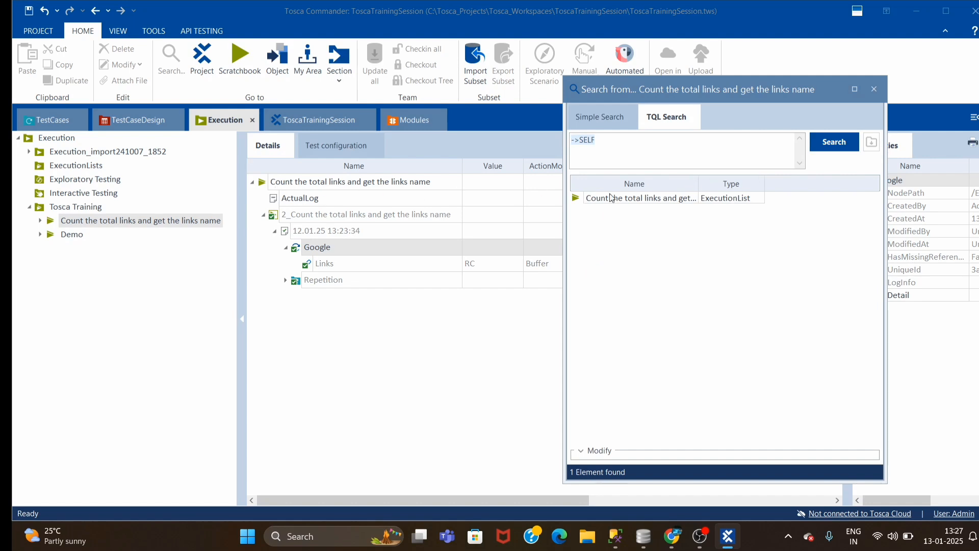
pyautogui.moveTo(696, 183); pyautogui.dragTo(719, 185)
pyautogui.moveTo(784, 183); pyautogui.dragTo(843, 183)
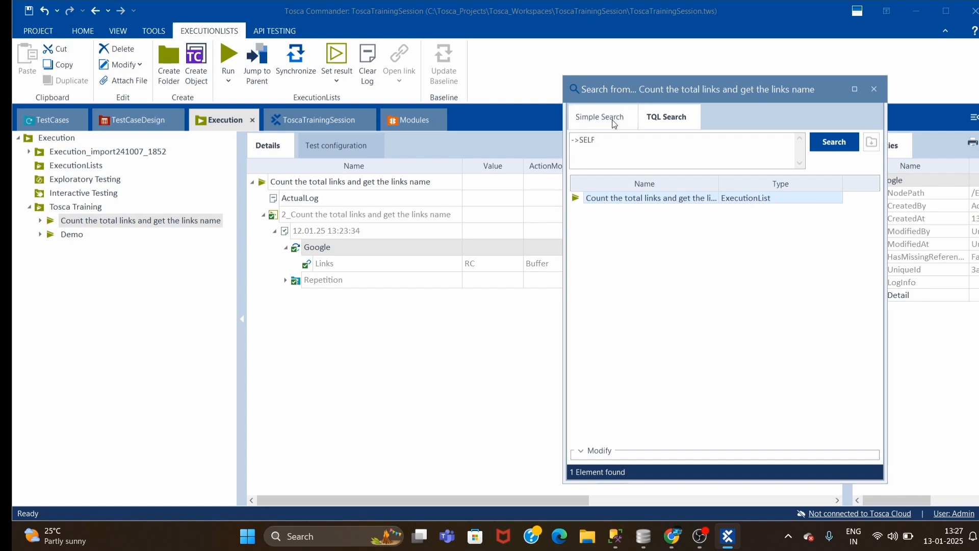
# Restrict the TQL query to the execution list type as ->SELF:ExecutionList and run it
pyautogui.click(622, 138)
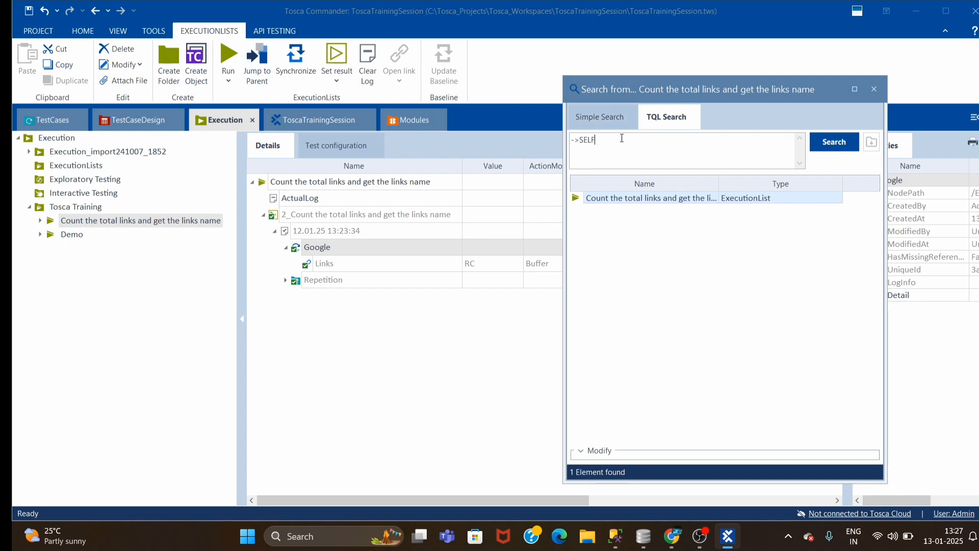
pyautogui.write(':')
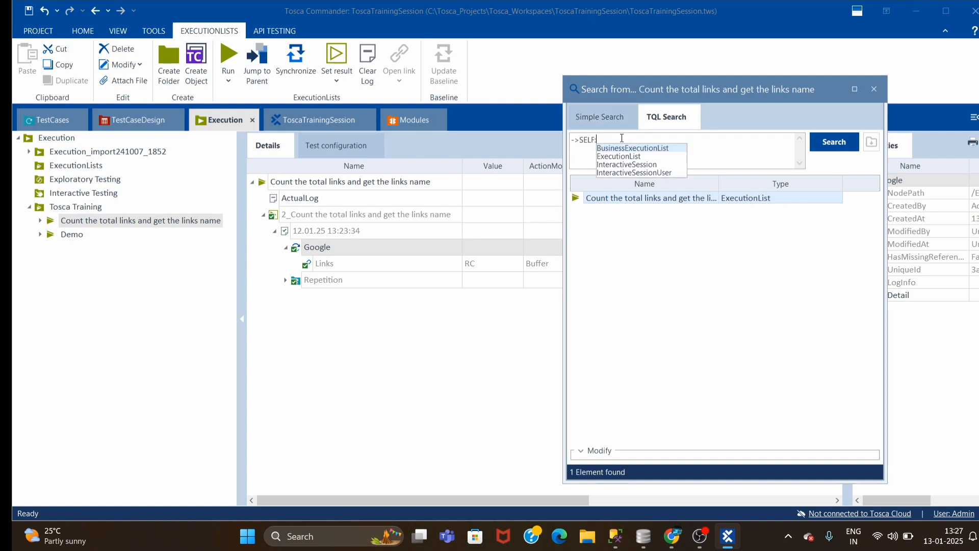
pyautogui.press('Down')
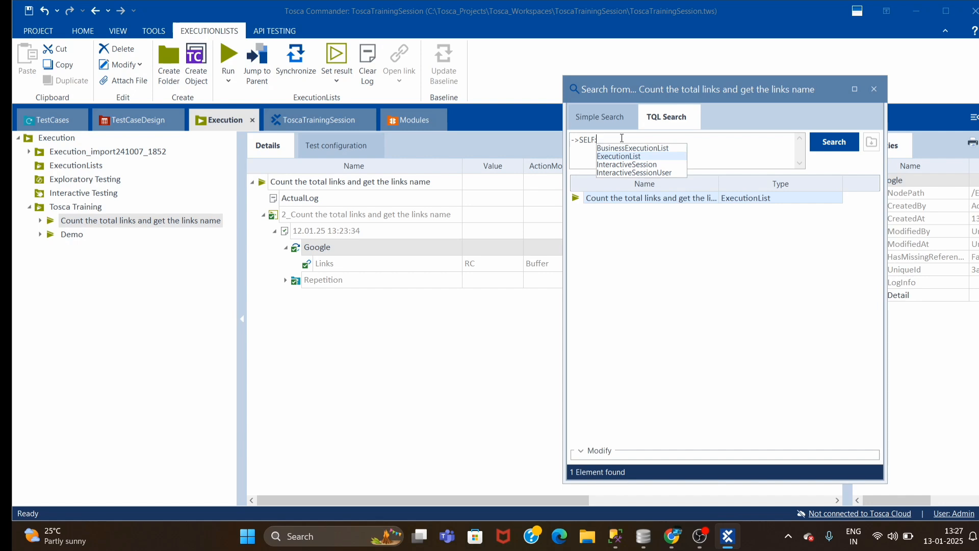
pyautogui.press('Return')
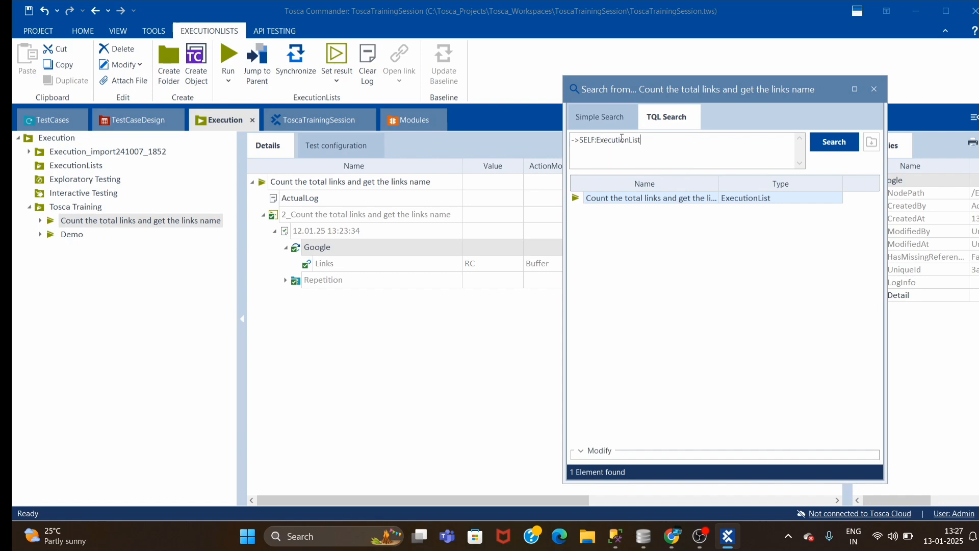
pyautogui.press('Return')
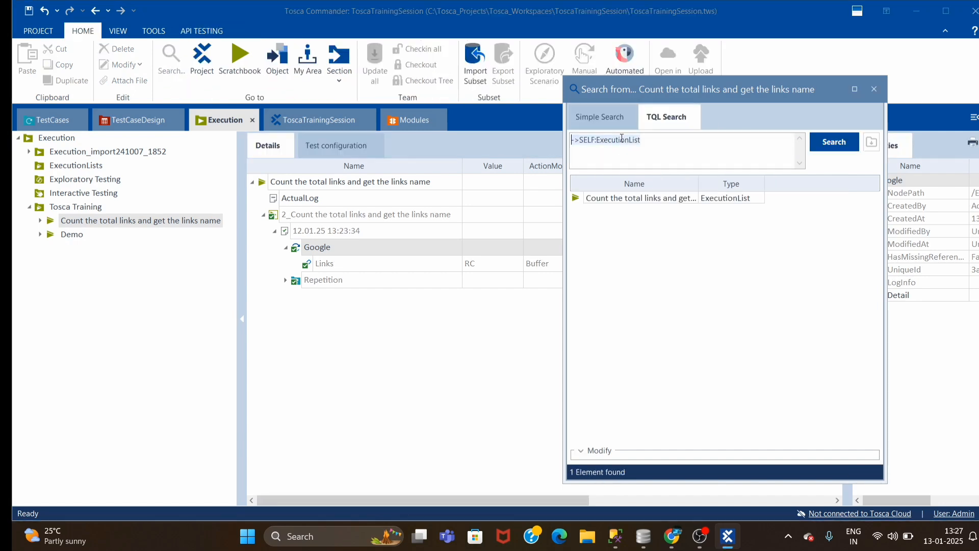
pyautogui.click(666, 138)
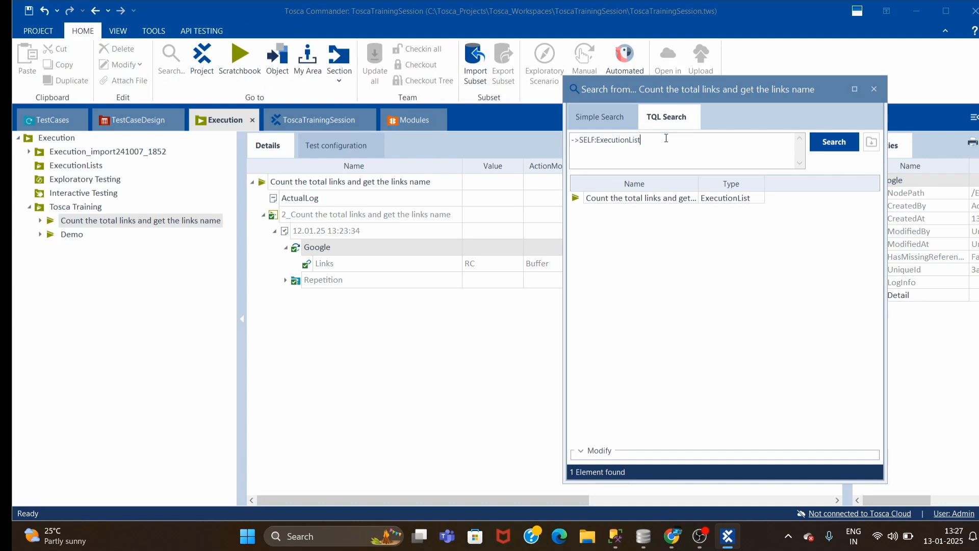
pyautogui.press('BackSpace')
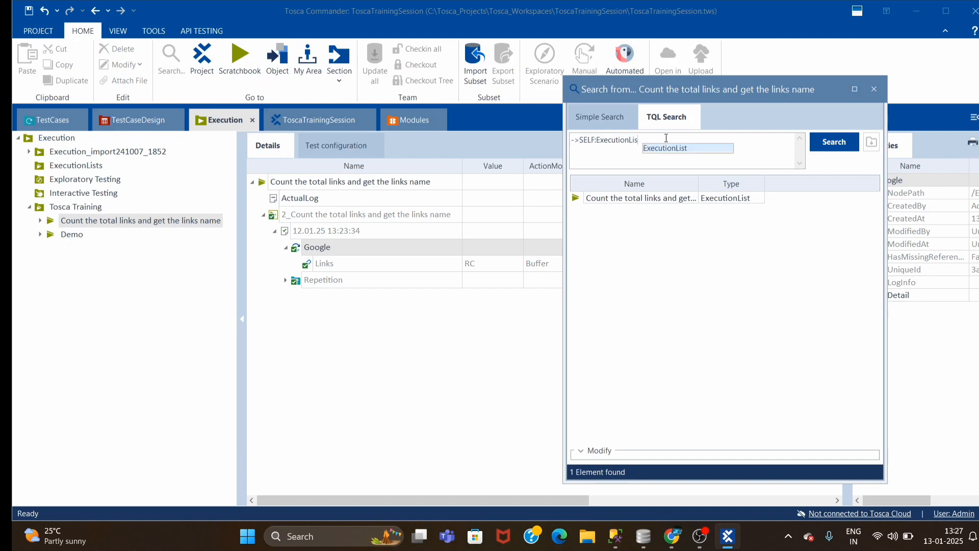
pyautogui.press('Return')
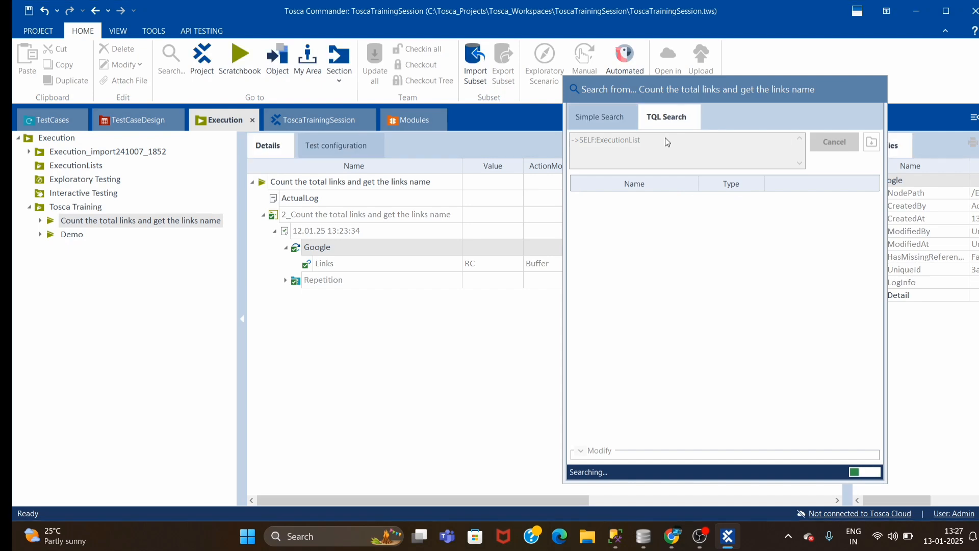
pyautogui.click(666, 138)
pyautogui.press('BackSpace')
pyautogui.press('BackSpace')
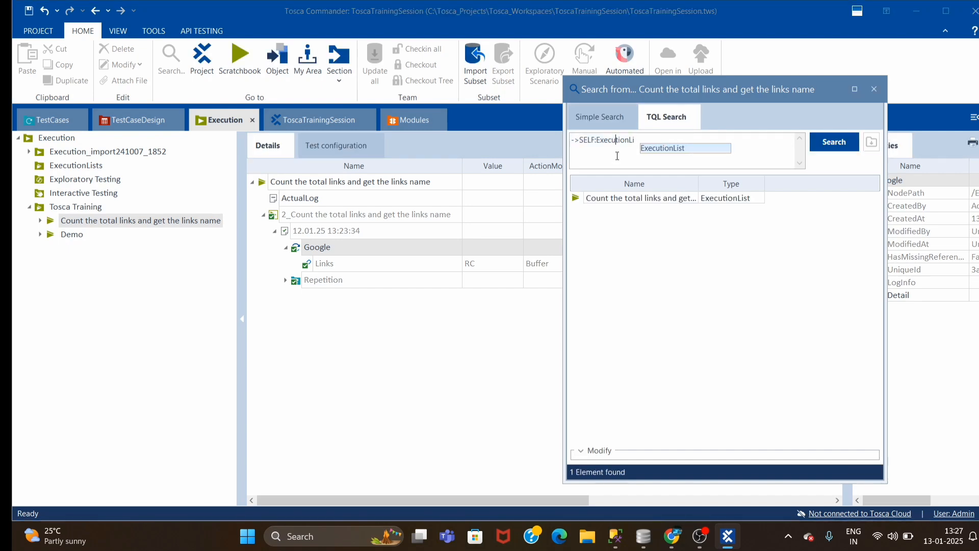
pyautogui.press('Return')
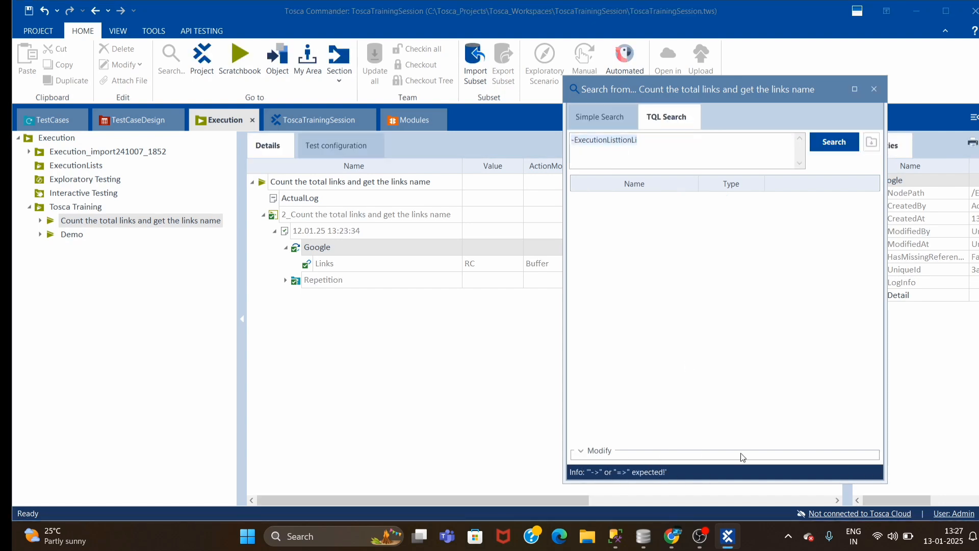
pyautogui.click(656, 146)
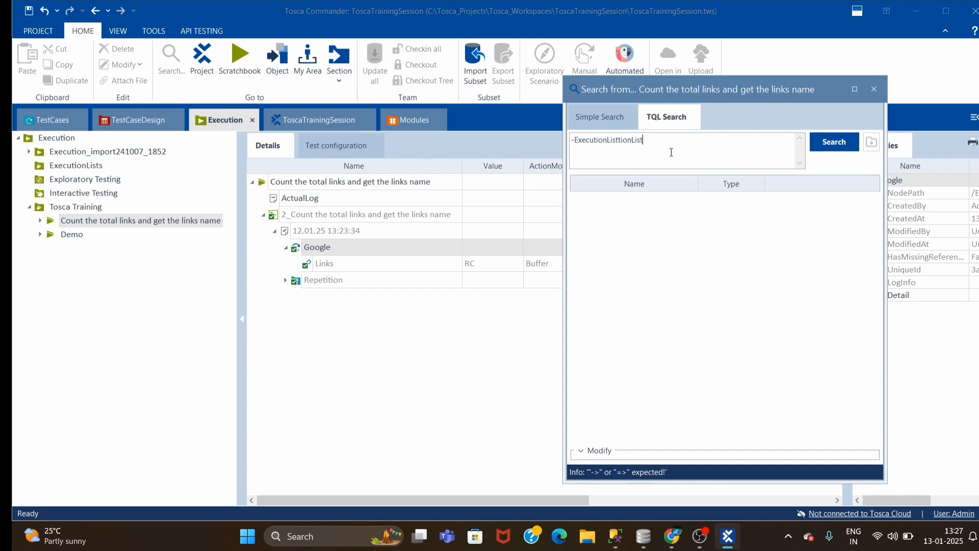
pyautogui.press('Return')
pyautogui.write('>')
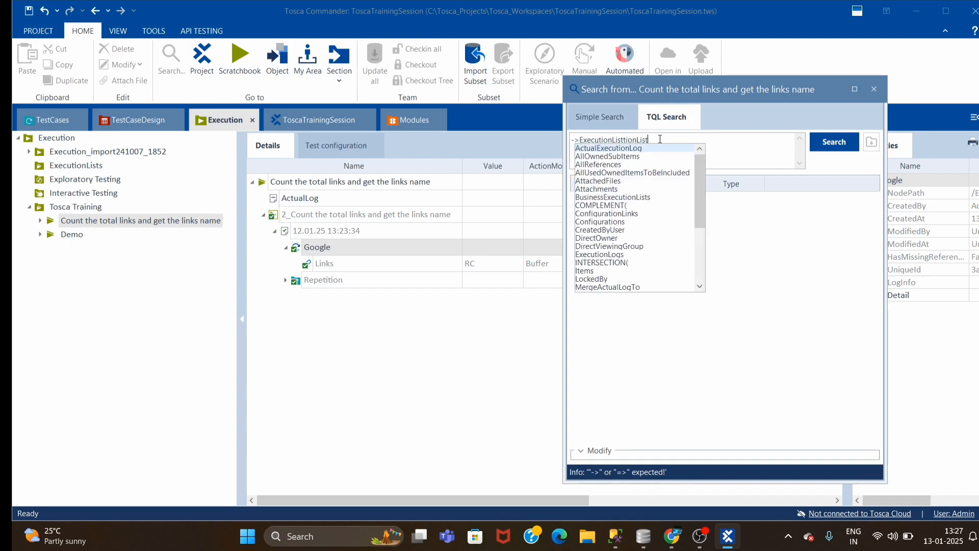
pyautogui.press('Return')
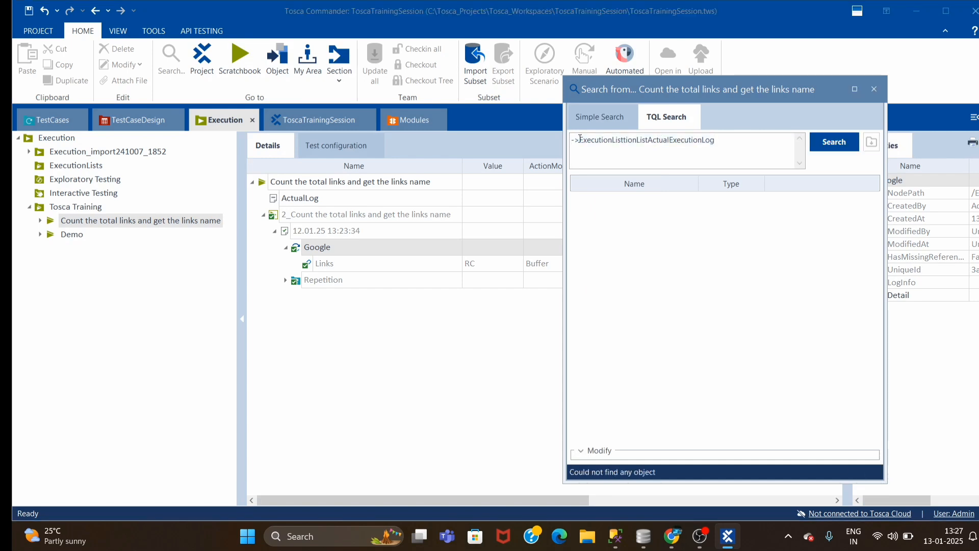
# Replace the garbled query text with ->Self:ExecutionList and run the TQL search
pyautogui.moveTo(580, 138); pyautogui.dragTo(717, 136)
pyautogui.write('Se')
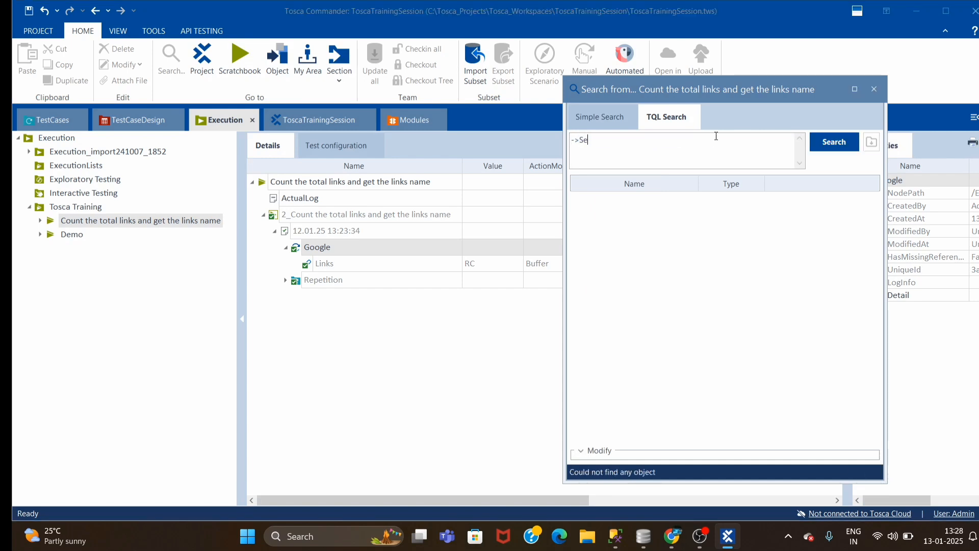
pyautogui.write('lf:')
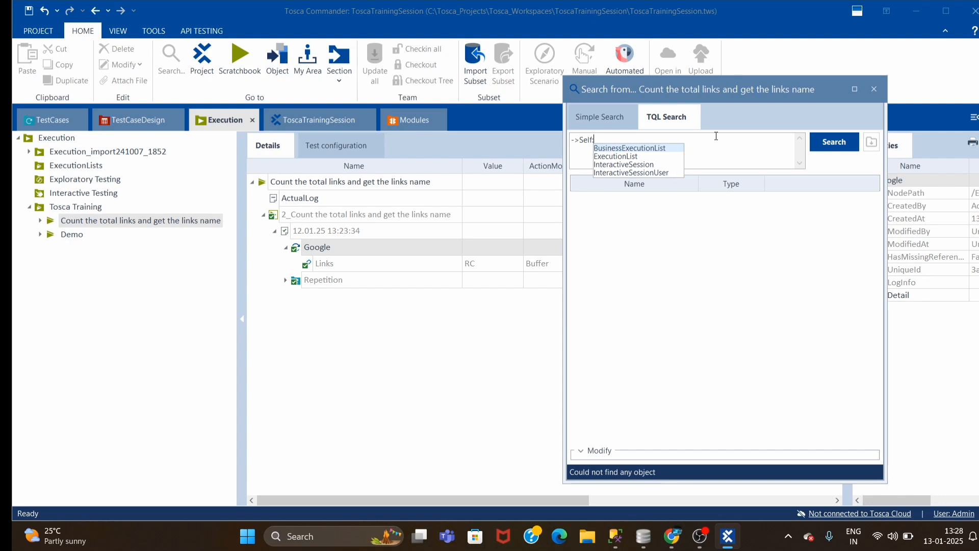
pyautogui.press('Down')
pyautogui.press('Return')
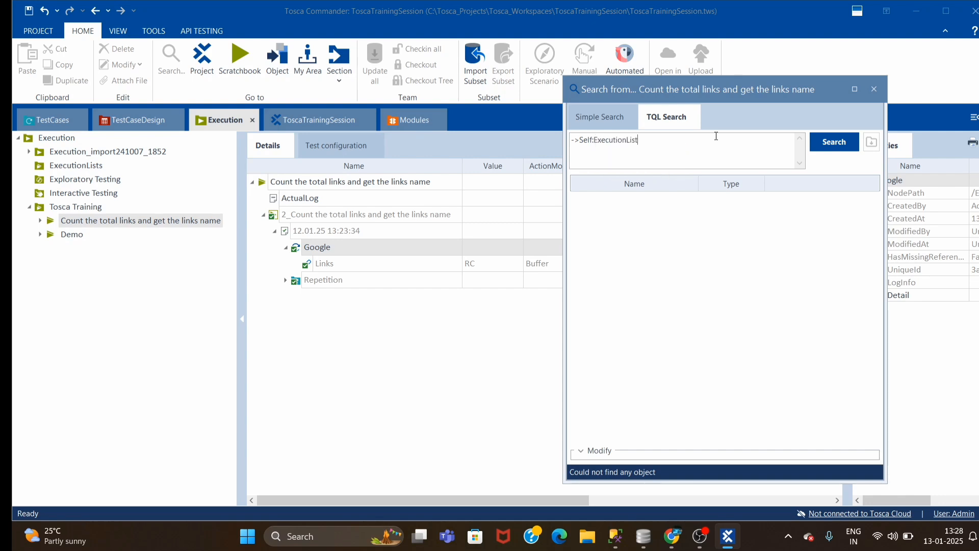
pyautogui.press('Return')
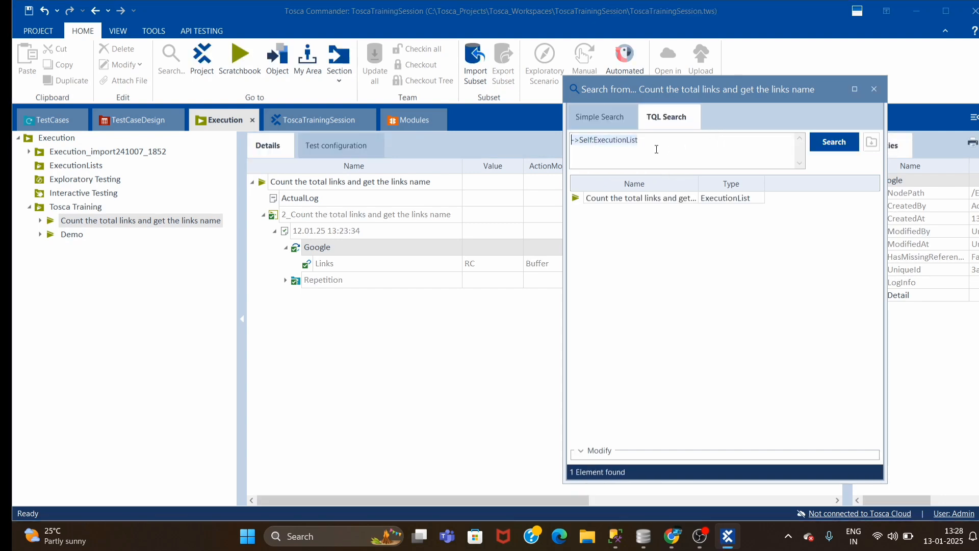
# Add ->SUBPARTS as a second line below ->Self:ExecutionList and run the combined TQL query
pyautogui.click(577, 198)
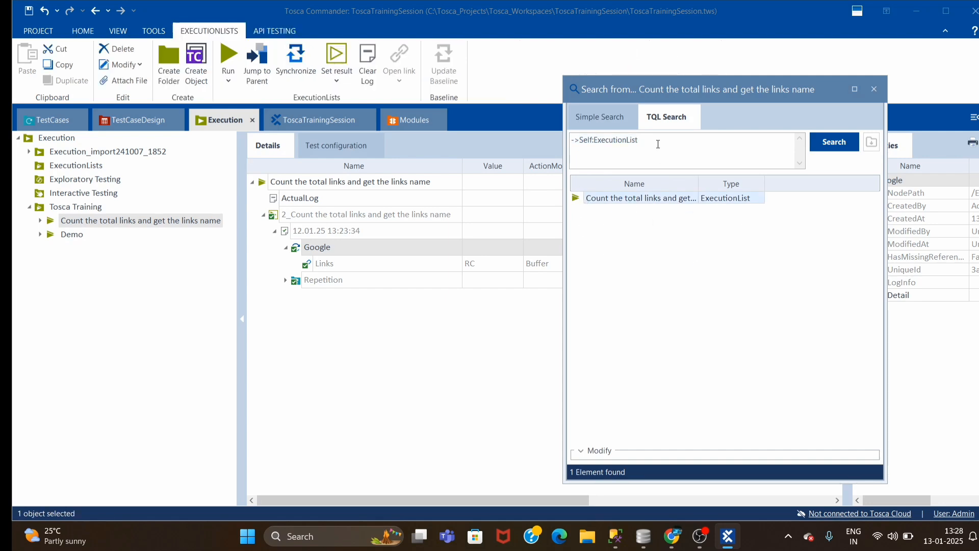
pyautogui.press('Return')
pyautogui.write('->S')
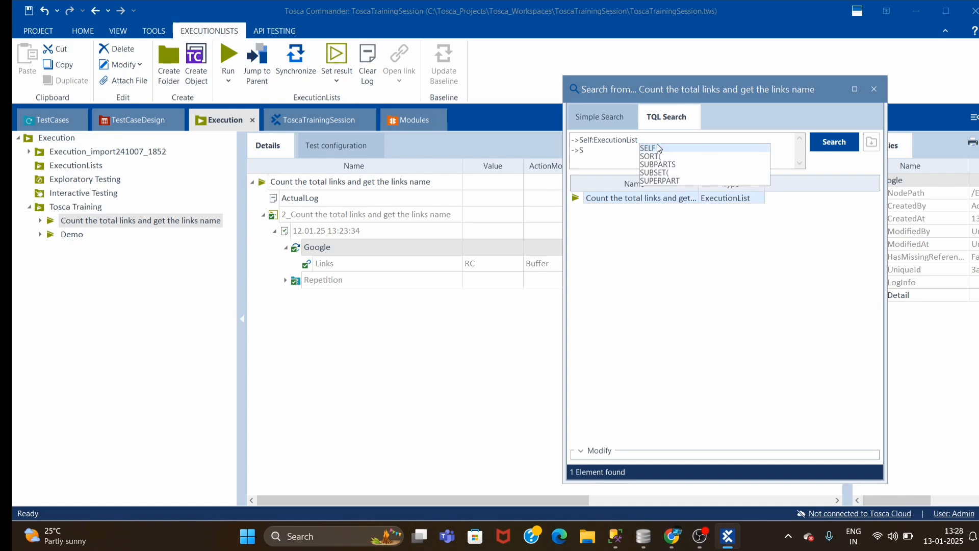
pyautogui.press('Down')
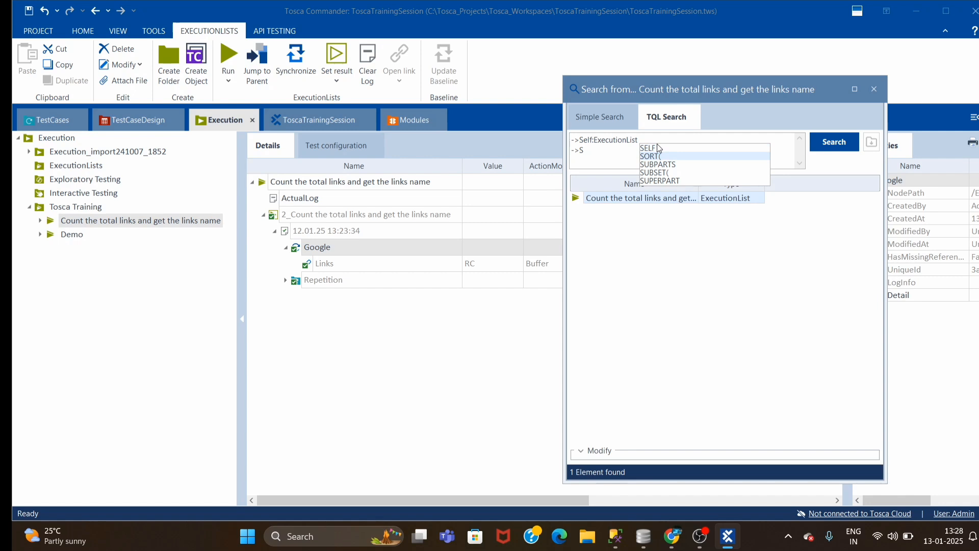
pyautogui.press('Down')
pyautogui.press('Return')
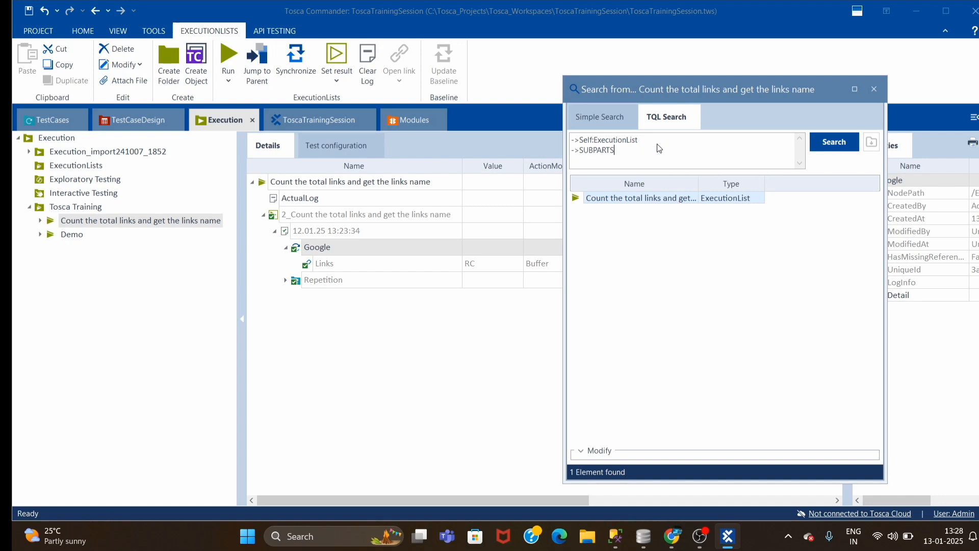
pyautogui.press('Return')
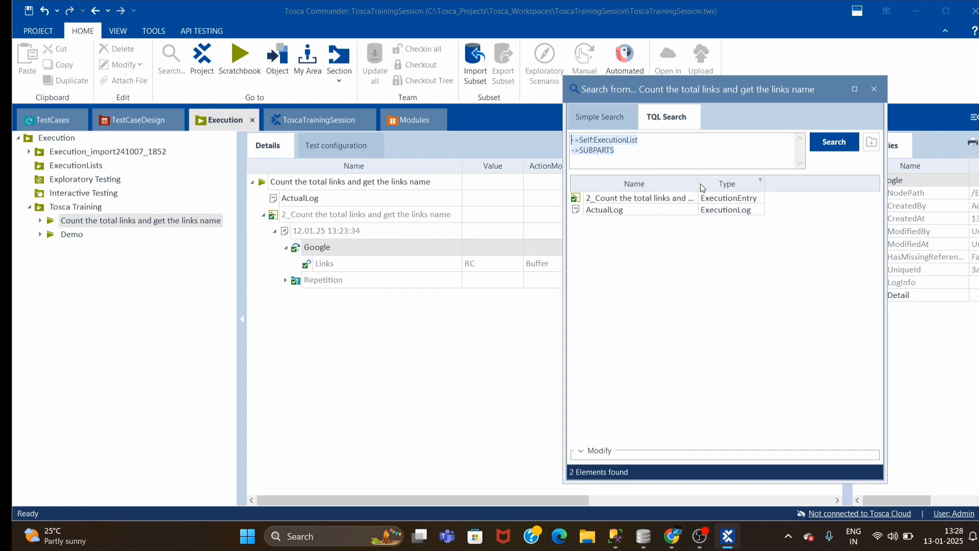
# Widen the Name column and the search window, and restrict the second query line to ->SUBPARTS:ExecutionEntry and run it
pyautogui.moveTo(699, 181); pyautogui.dragTo(740, 182)
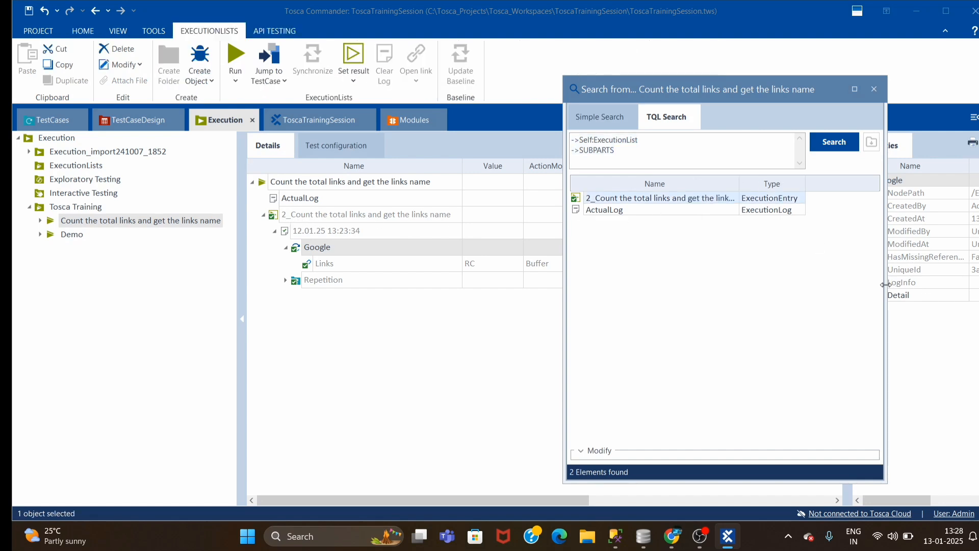
pyautogui.moveTo(886, 284); pyautogui.dragTo(961, 284)
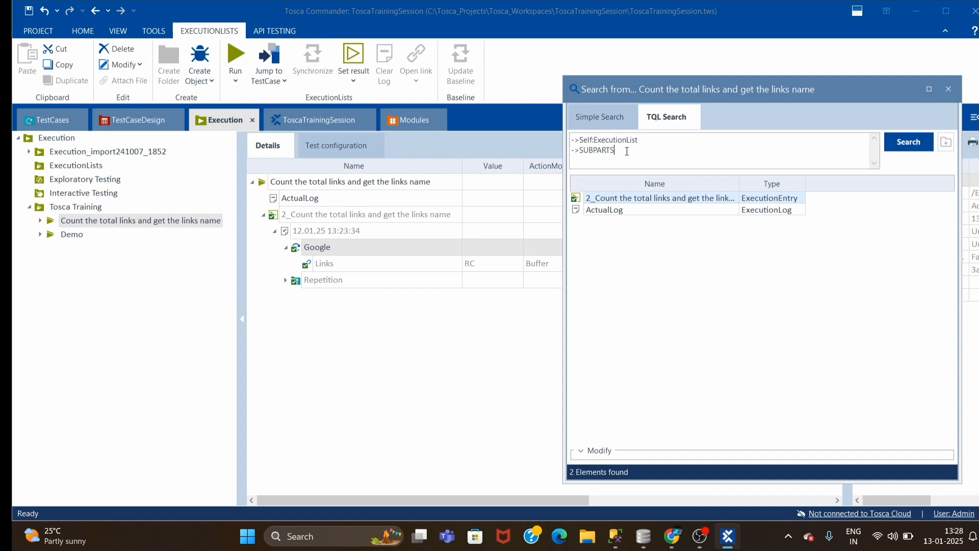
pyautogui.write(':')
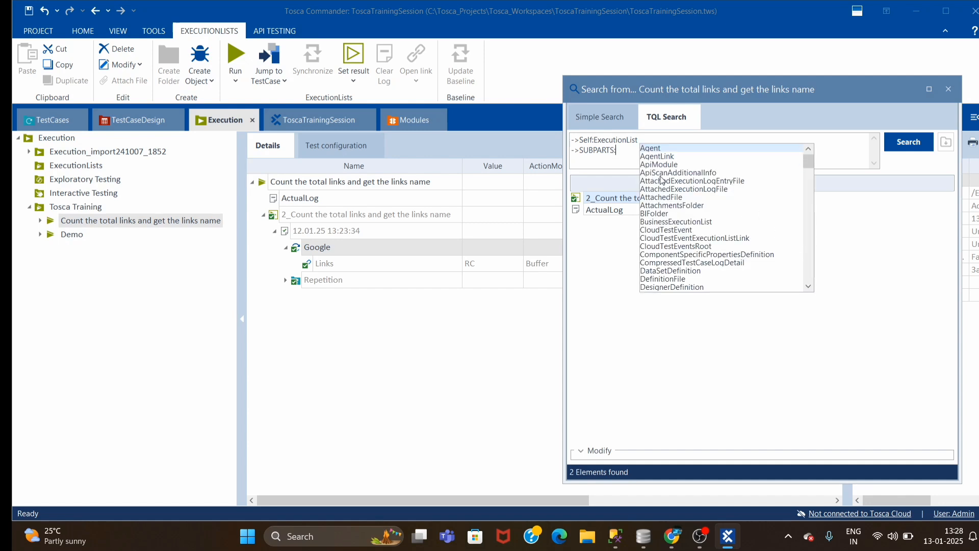
pyautogui.press('BackSpace')
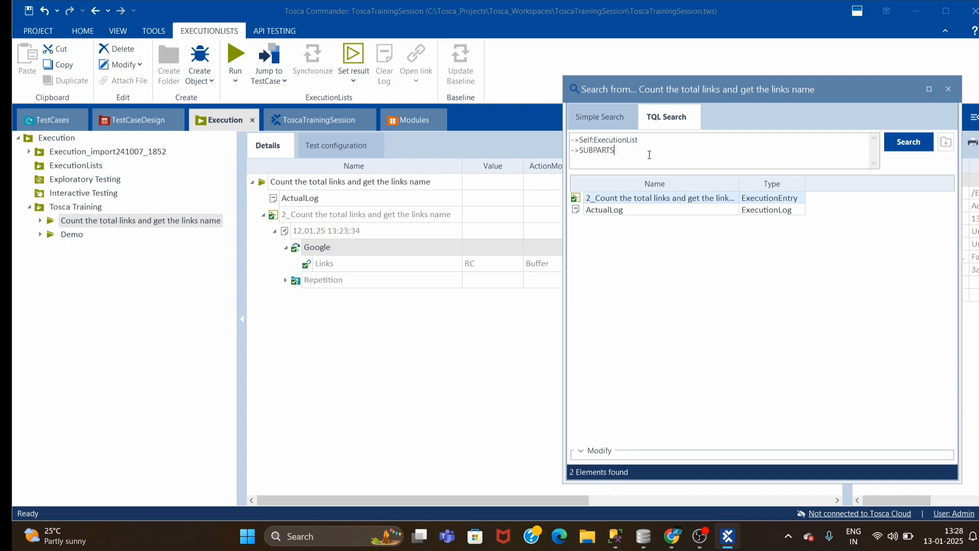
pyautogui.write(':Ex')
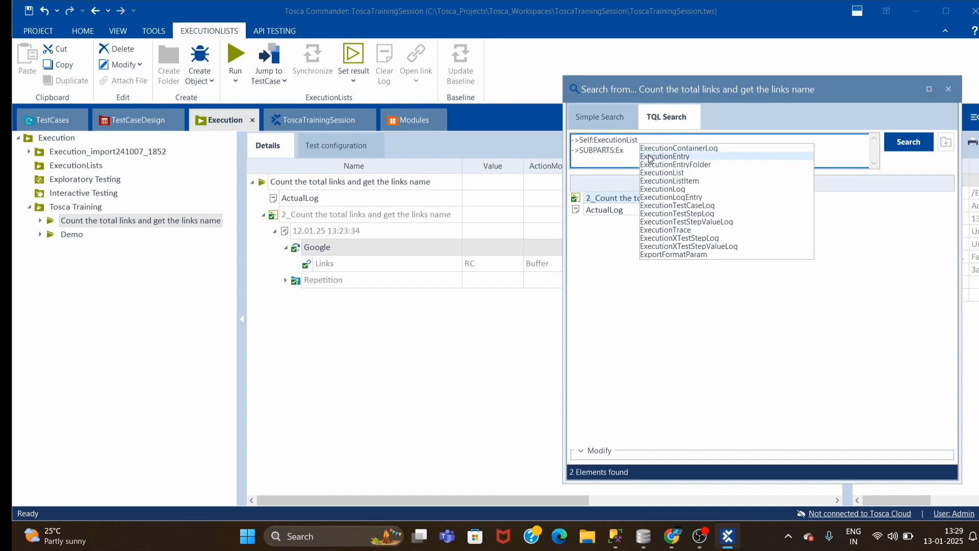
pyautogui.click(651, 157)
pyautogui.press('Return')
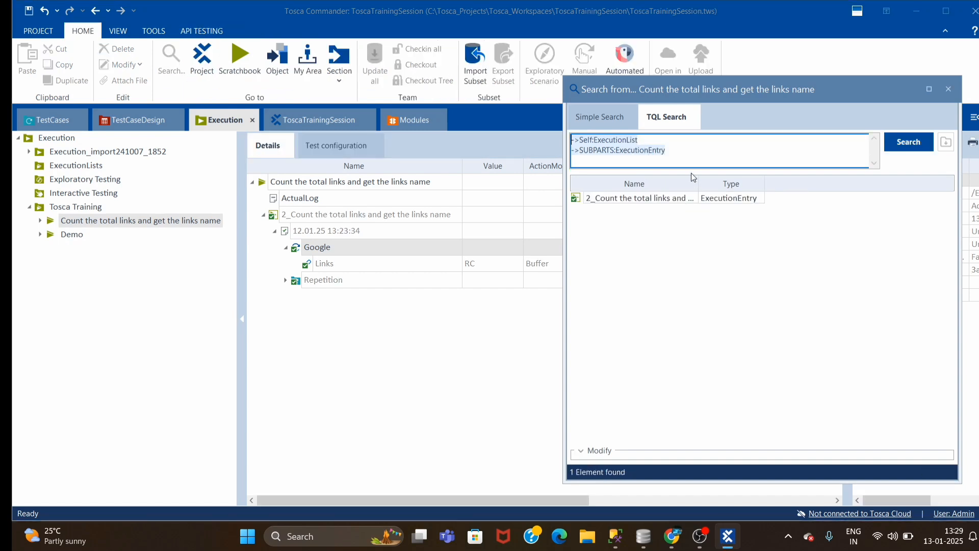
# Add ->ActualLog as the third line of the TQL query, run it and widen the Type column of the results
pyautogui.click(680, 152)
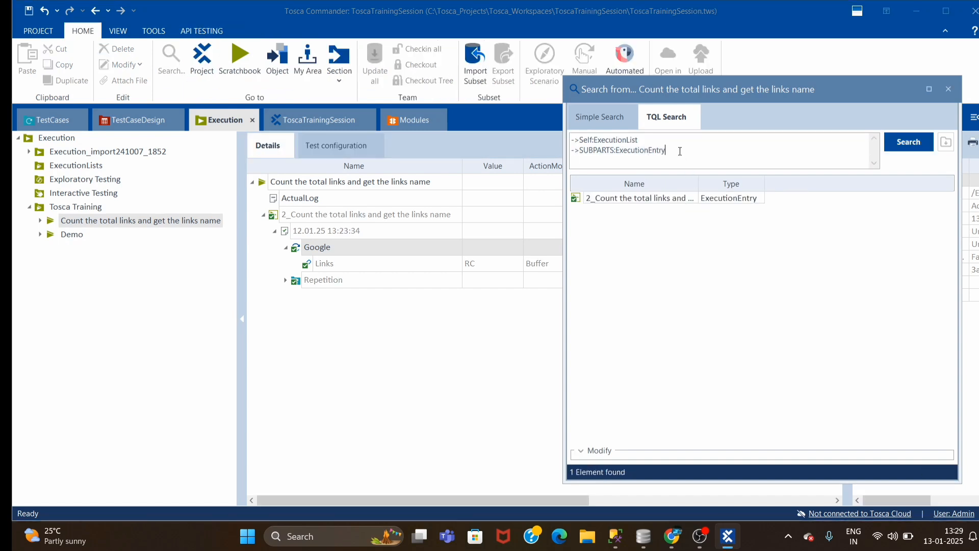
pyautogui.write('->')
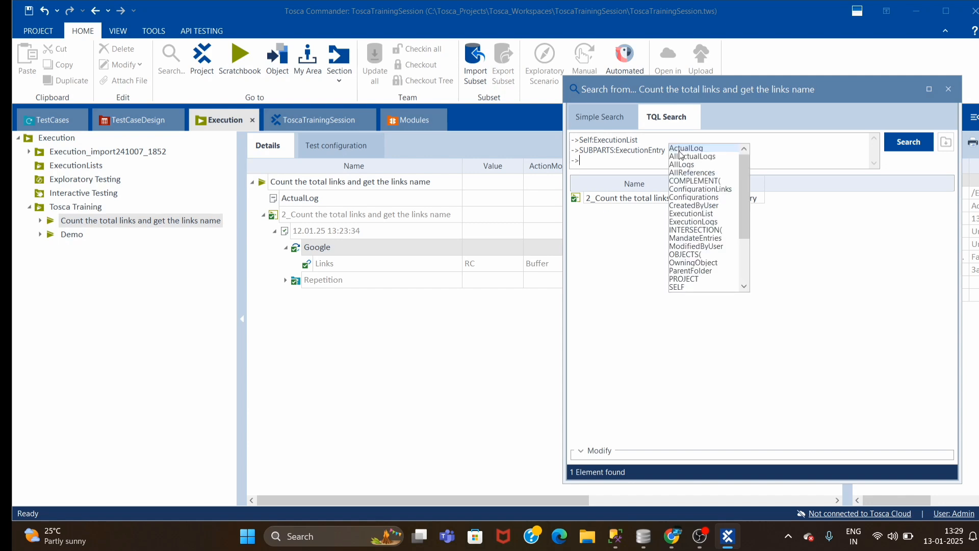
pyautogui.write('Act')
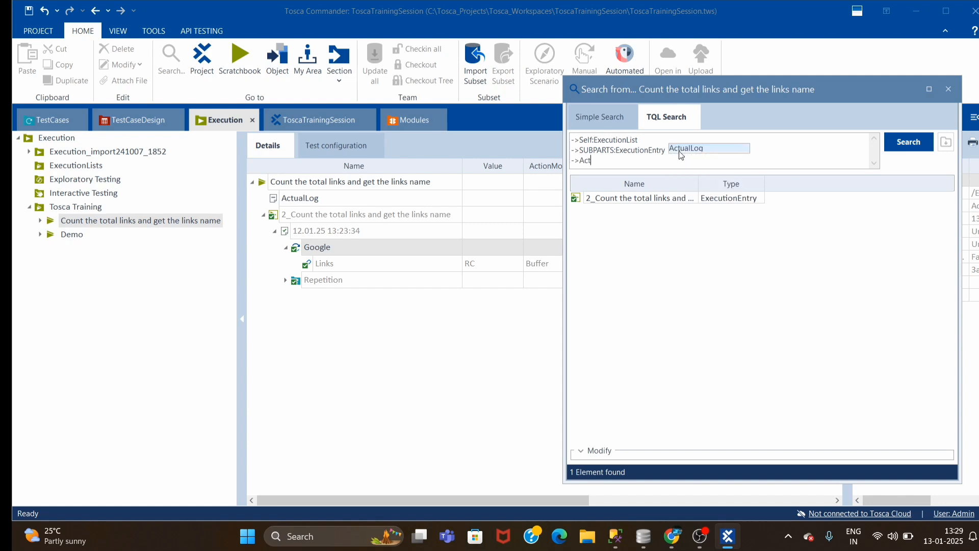
pyautogui.click(679, 151)
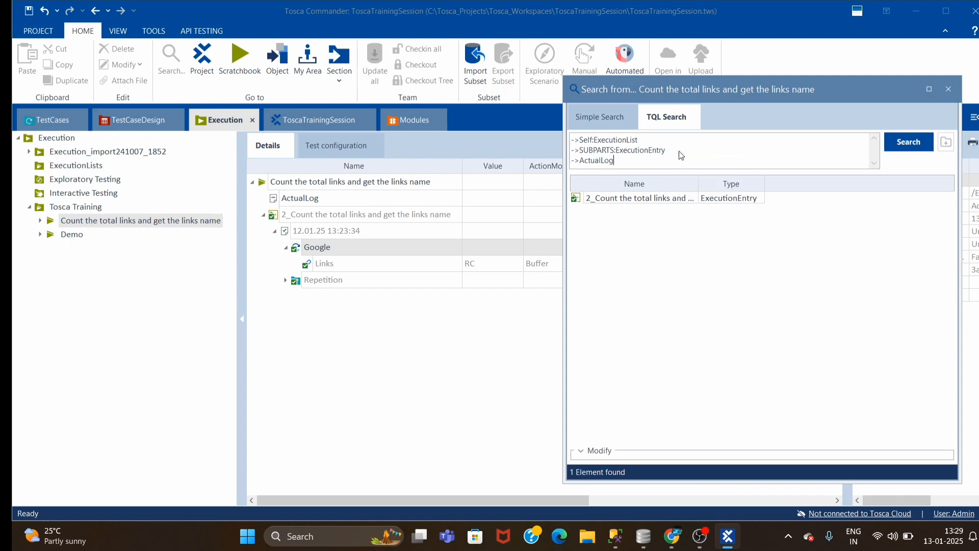
pyautogui.press('Return')
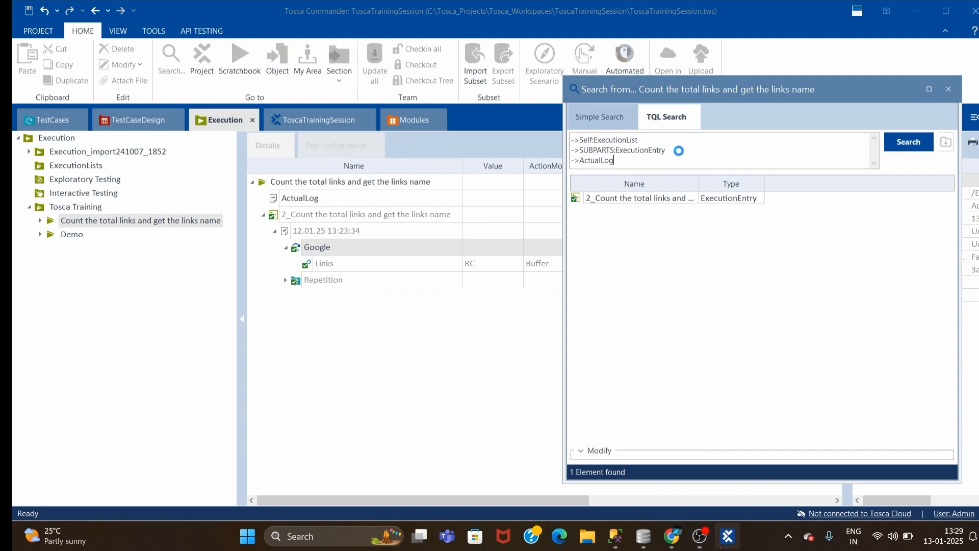
pyautogui.click(641, 161)
pyautogui.moveTo(765, 182); pyautogui.dragTo(822, 182)
pyautogui.click(741, 199)
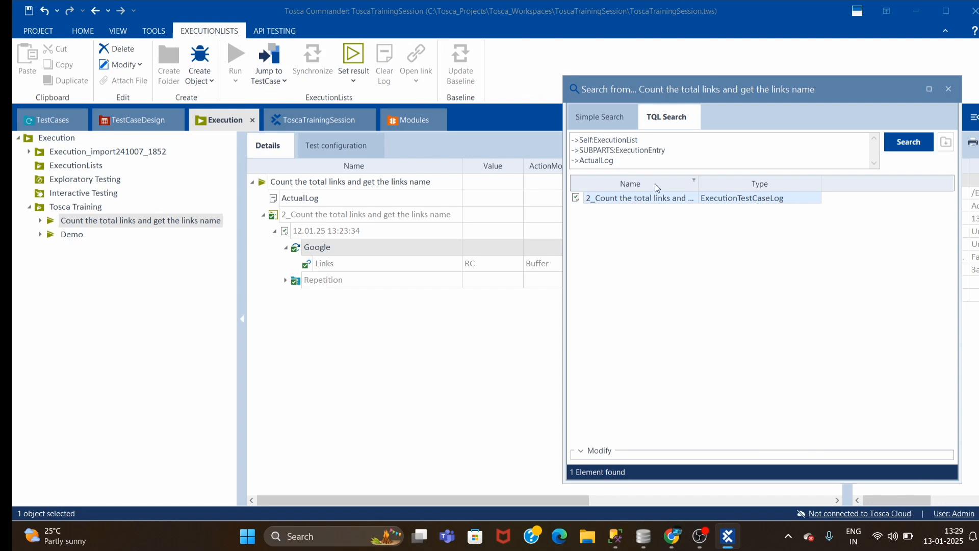
# Restrict the third query line to ->ActualLog:ExecutionTestCaseLog and run the TQL search
pyautogui.click(632, 158)
pyautogui.write(':Ex')
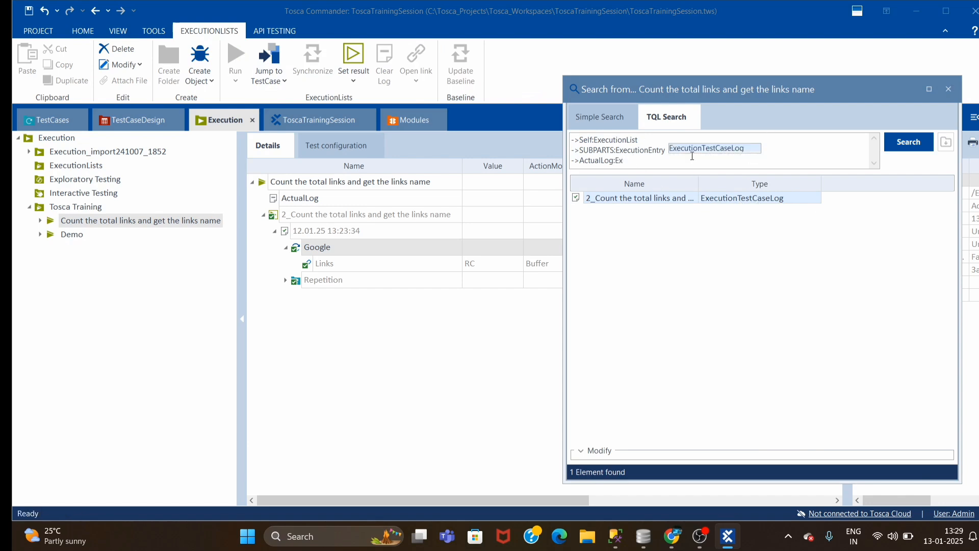
pyautogui.press('Return')
pyautogui.press('Return')
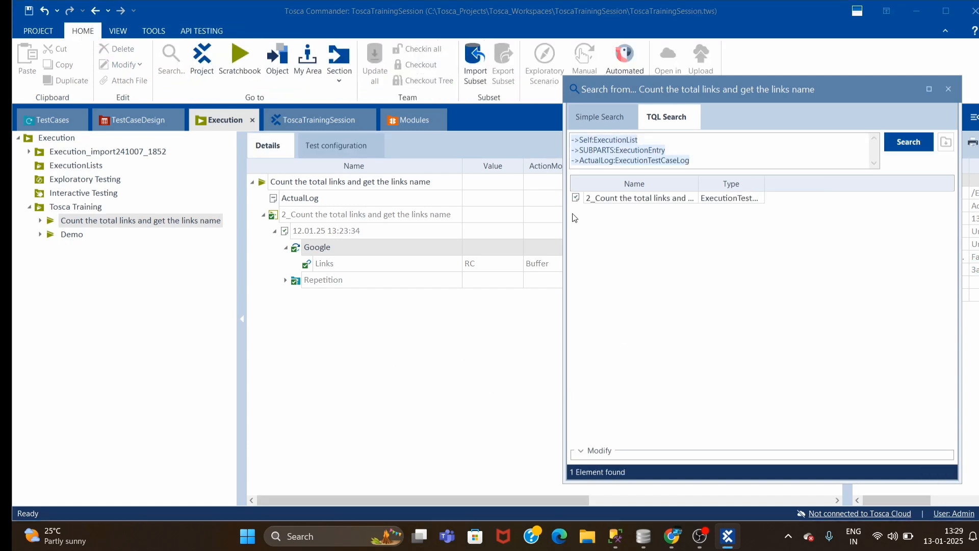
# Start a new line below ->ActualLog:ExecutionTestCaseLog in the TQL query
pyautogui.click(708, 167)
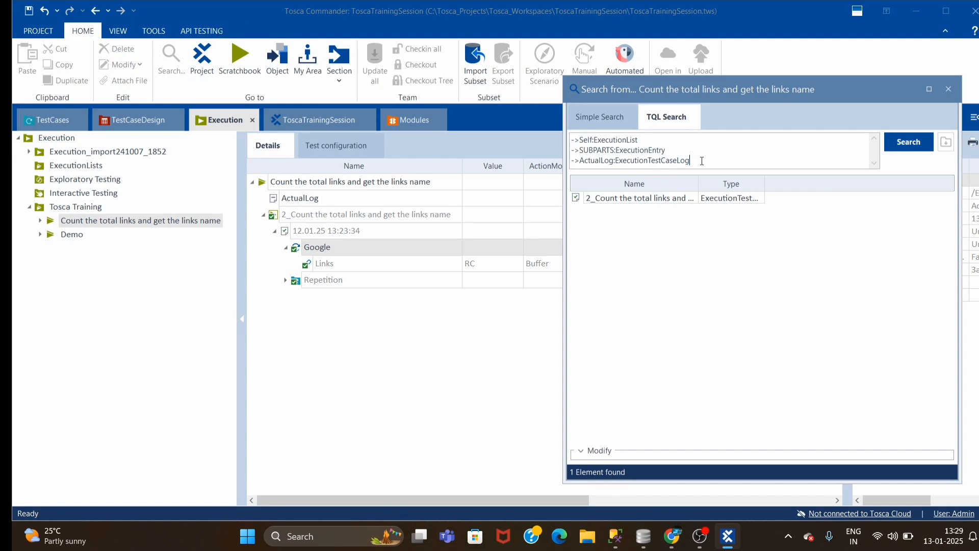
pyautogui.press('Return')
pyautogui.press('Return')
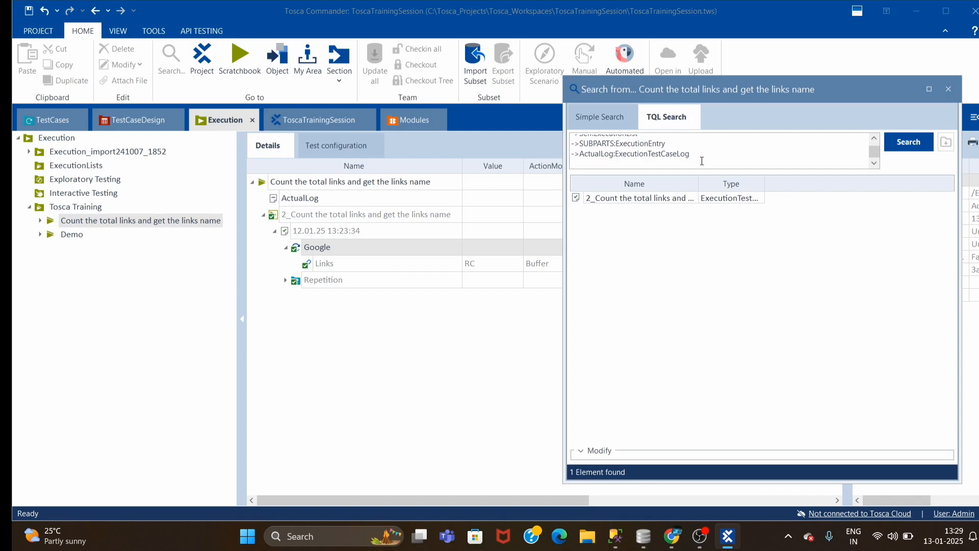
pyautogui.click(701, 536)
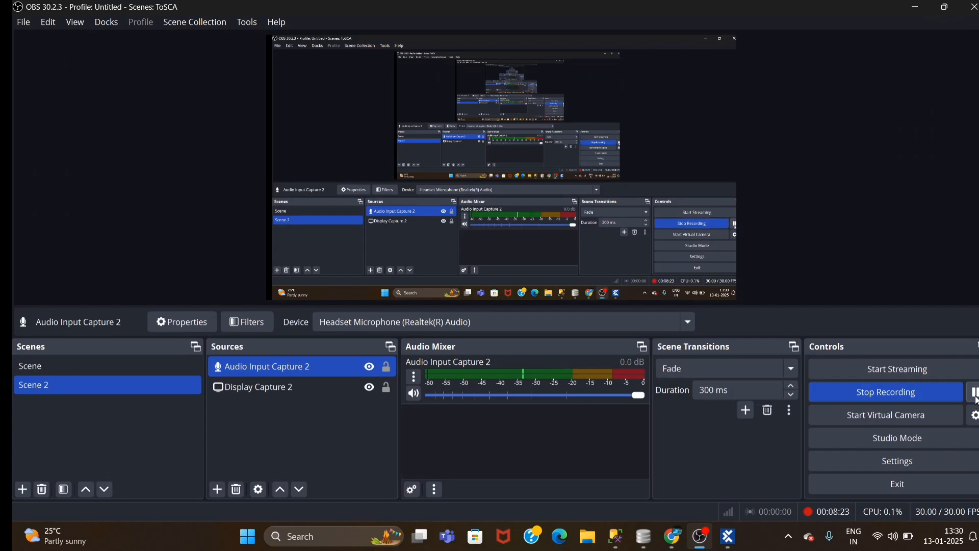
pyautogui.click(916, 7)
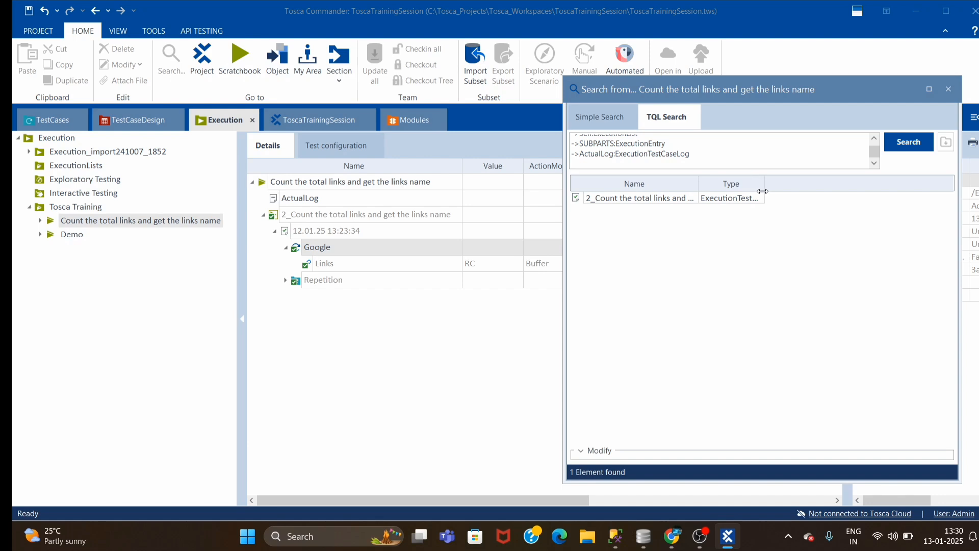
# Widen the Type column, add ->SUBPARTS as the fourth line of the TQL query and run it
pyautogui.moveTo(764, 189); pyautogui.dragTo(817, 190)
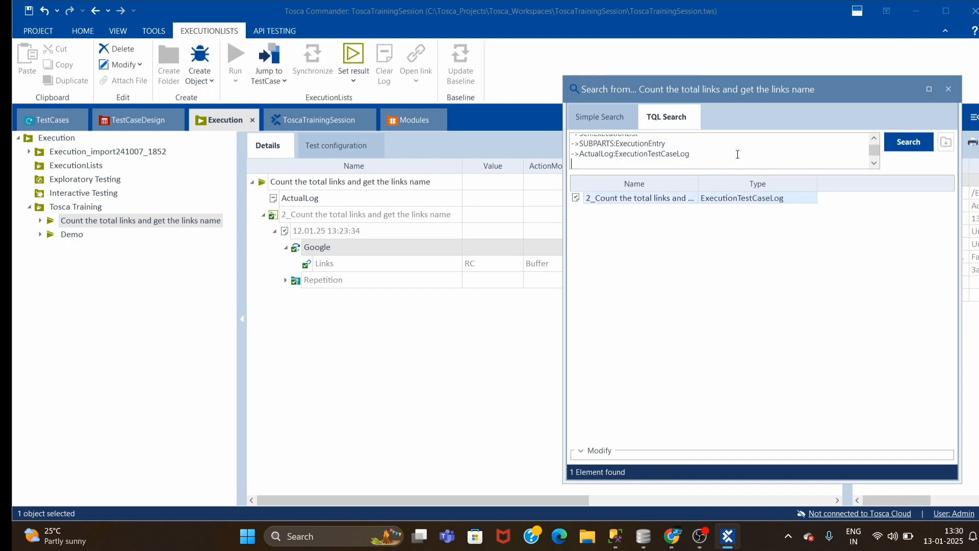
pyautogui.press('Return')
pyautogui.write('->')
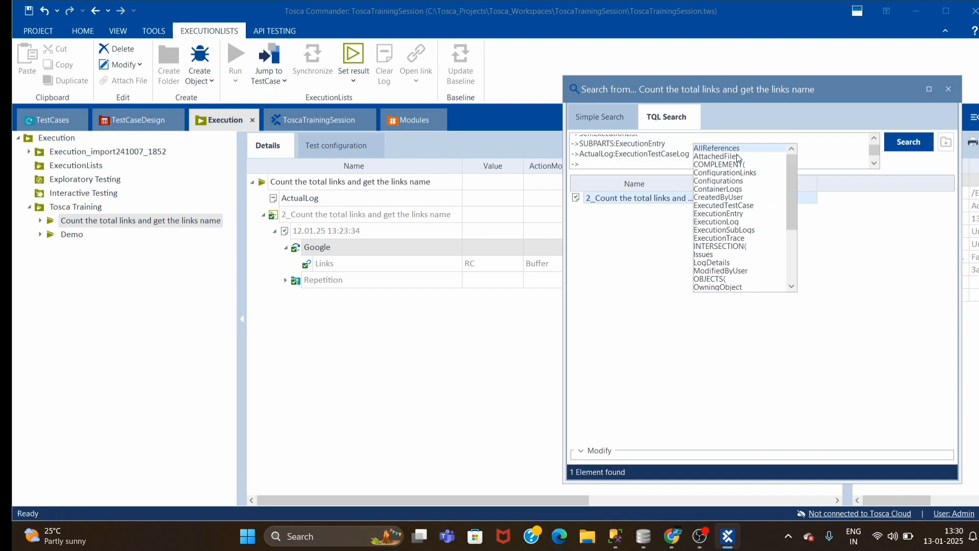
pyautogui.write('Sub')
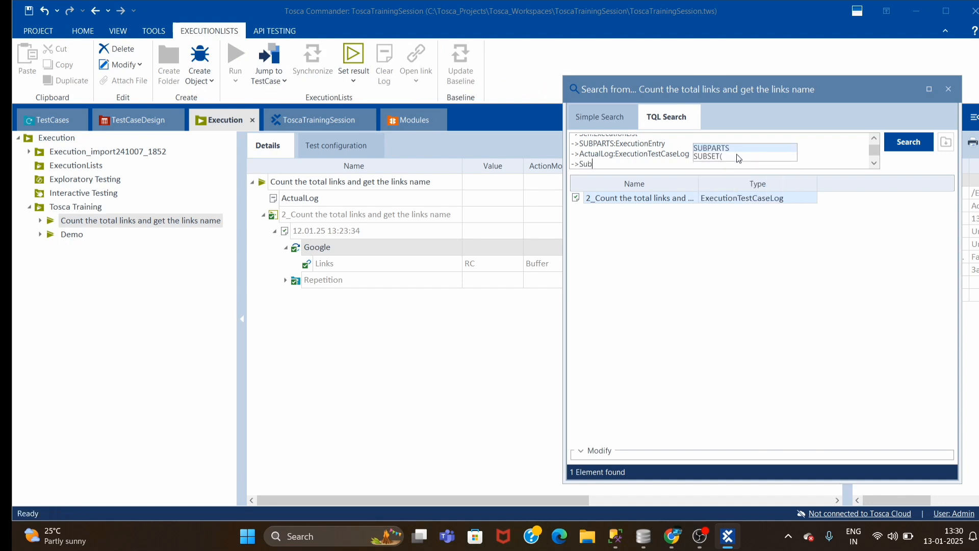
pyautogui.press('Return')
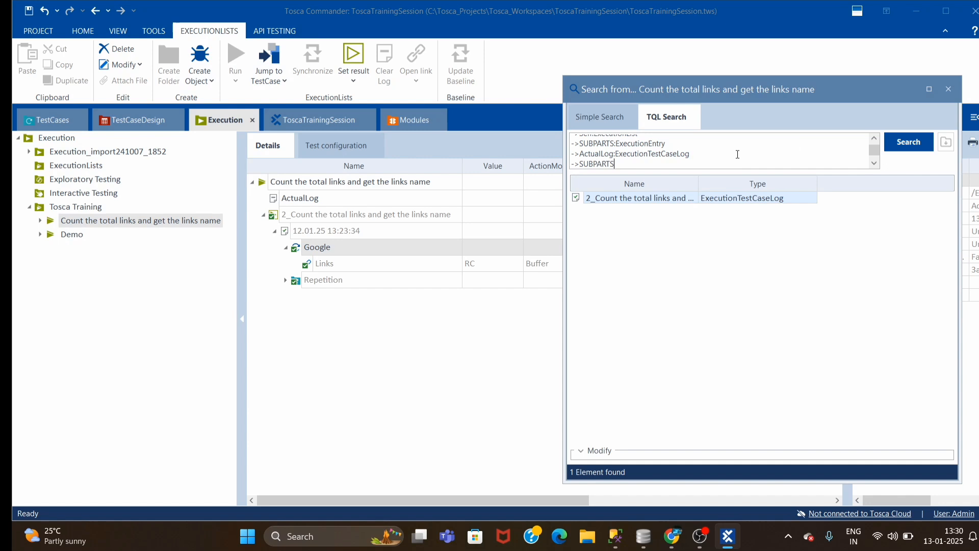
pyautogui.press('Return')
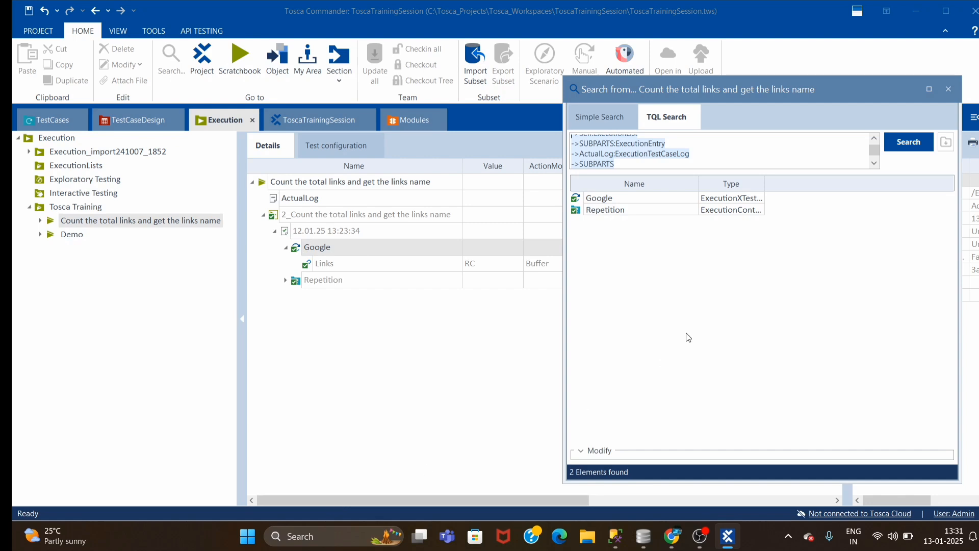
# Widen the Type column of the results to read the full types of the Google and Repetition entries
pyautogui.click(624, 161)
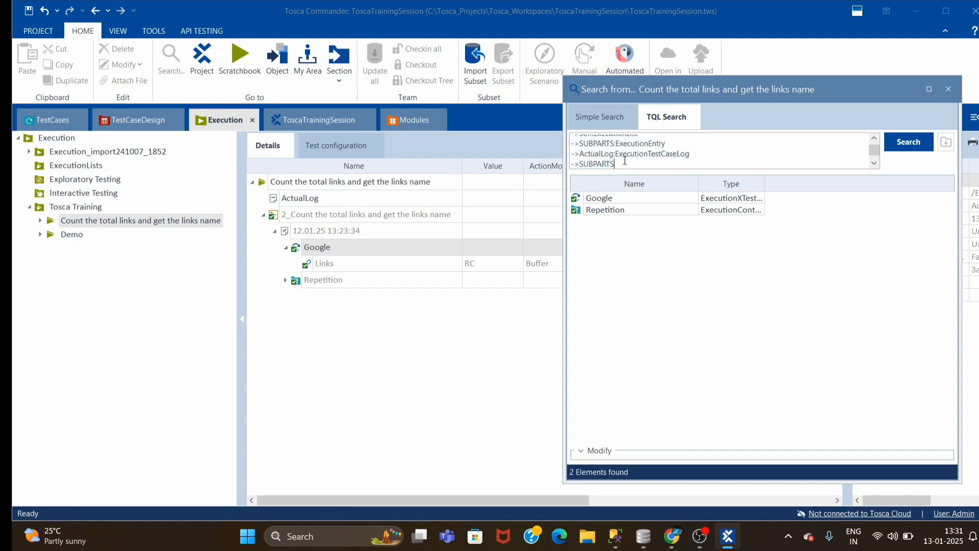
pyautogui.write(':')
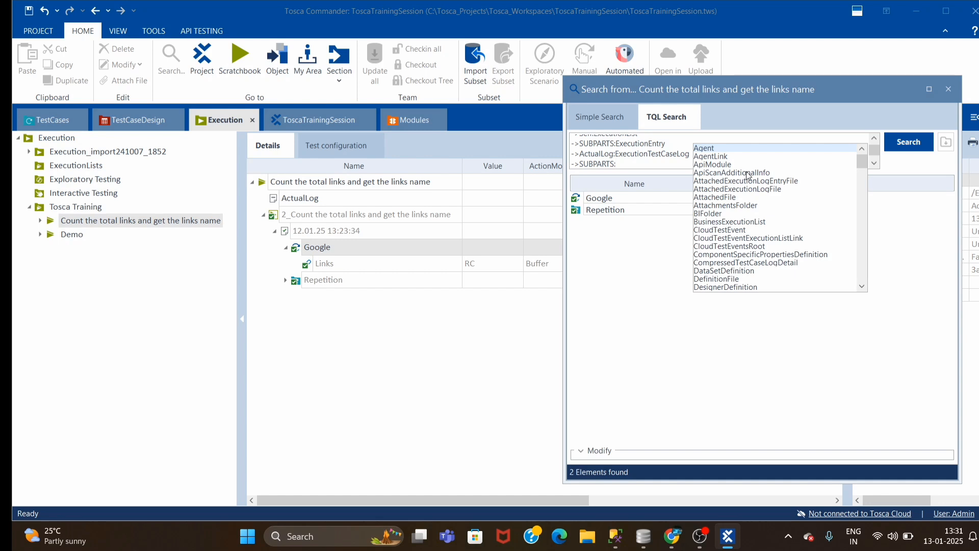
pyautogui.press('BackSpace')
pyautogui.moveTo(765, 185); pyautogui.dragTo(848, 176)
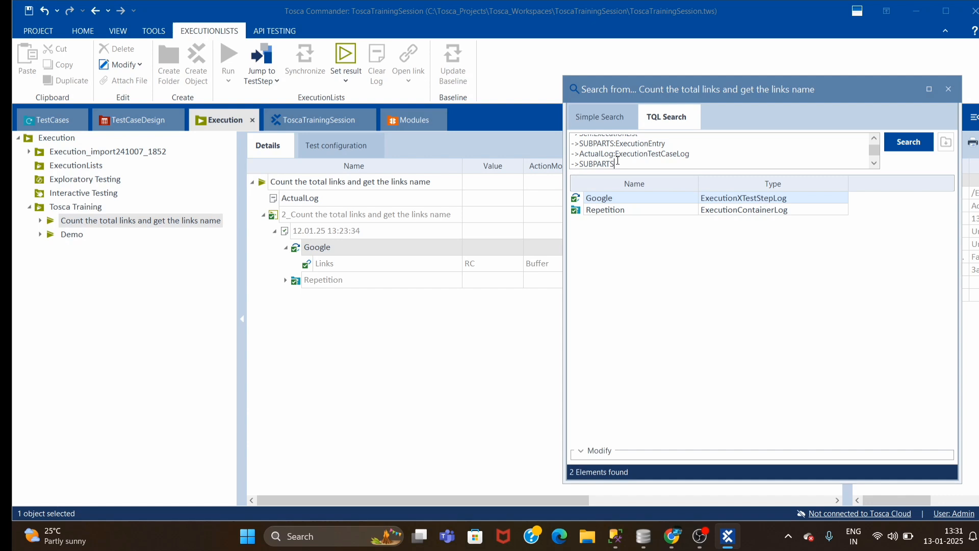
# Restrict the fourth query line to ->SUBPARTS:ExecutionXTestStepLog, run the search and widen the Type column of the results
pyautogui.write(':Ex')
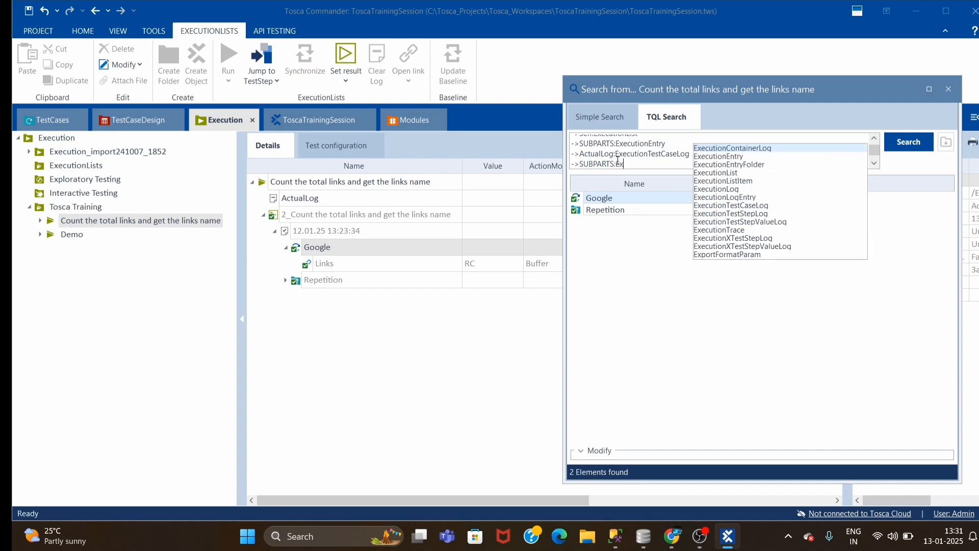
pyautogui.press('Down')
pyautogui.press('Down')
pyautogui.press('Down')
pyautogui.press('Down')
pyautogui.press('Down')
pyautogui.press('Down')
pyautogui.press('Down')
pyautogui.press('Down')
pyautogui.press('Down')
pyautogui.press('Down')
pyautogui.press('Down')
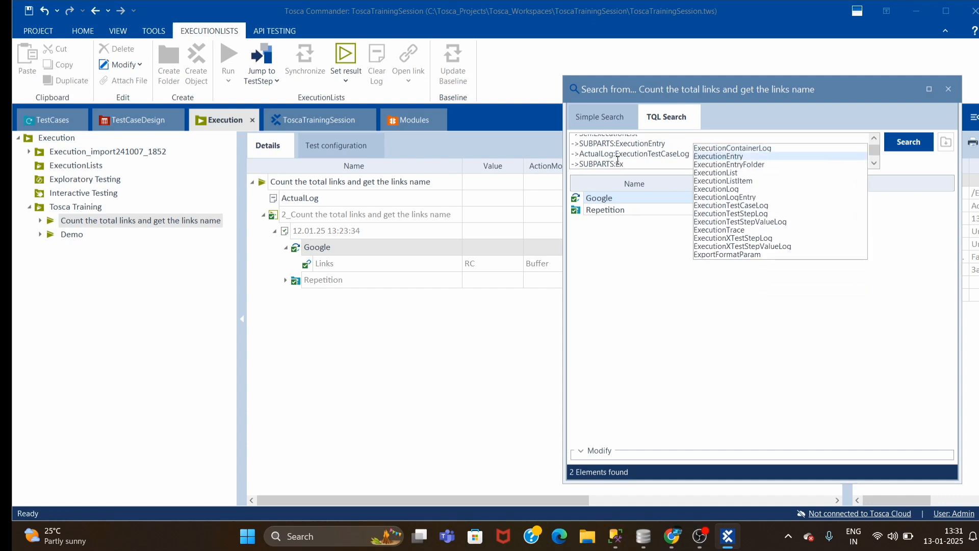
pyautogui.press('Return')
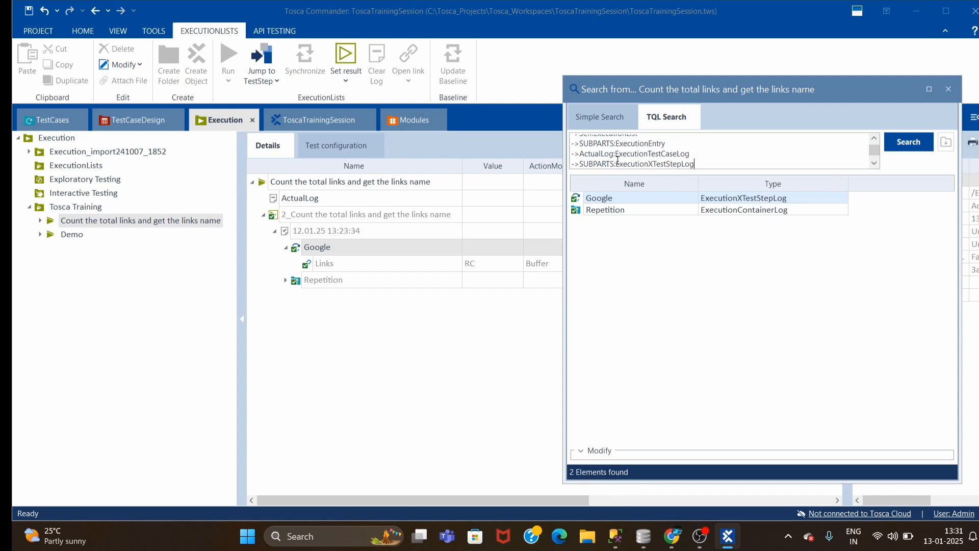
pyautogui.press('Return')
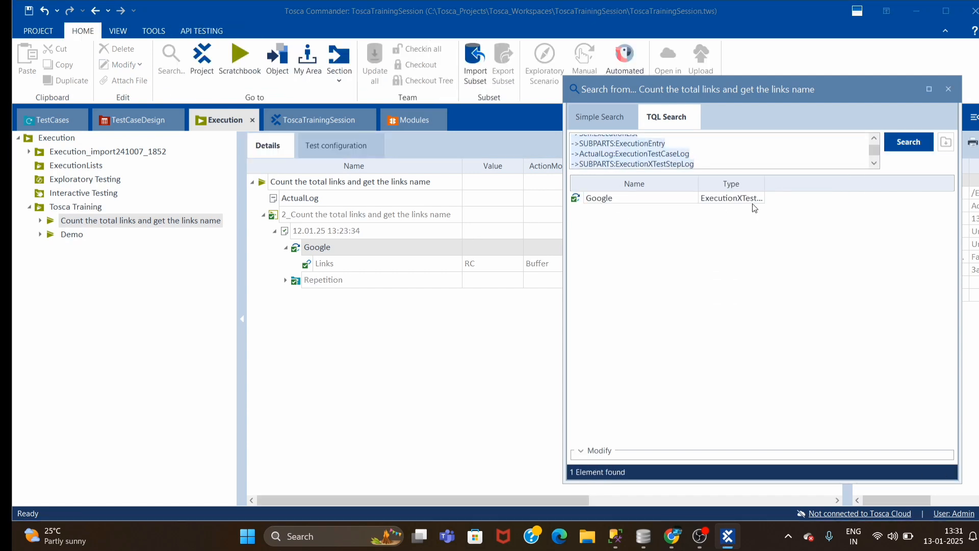
pyautogui.moveTo(765, 187); pyautogui.dragTo(825, 187)
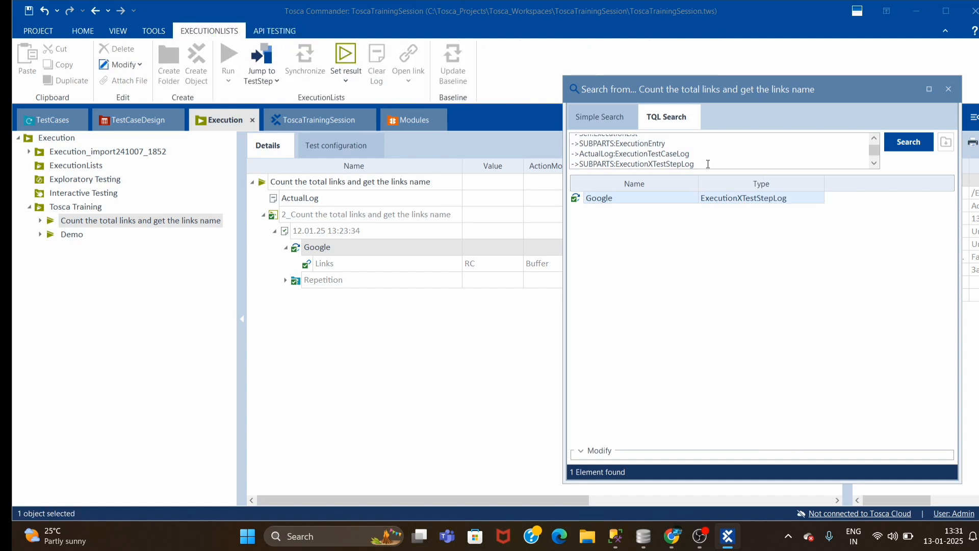
# Add ->SUBPARTS as the fifth line of the TQL query, run it and widen the Type column of the results
pyautogui.click(709, 164)
pyautogui.scroll(-1, 709, 164)
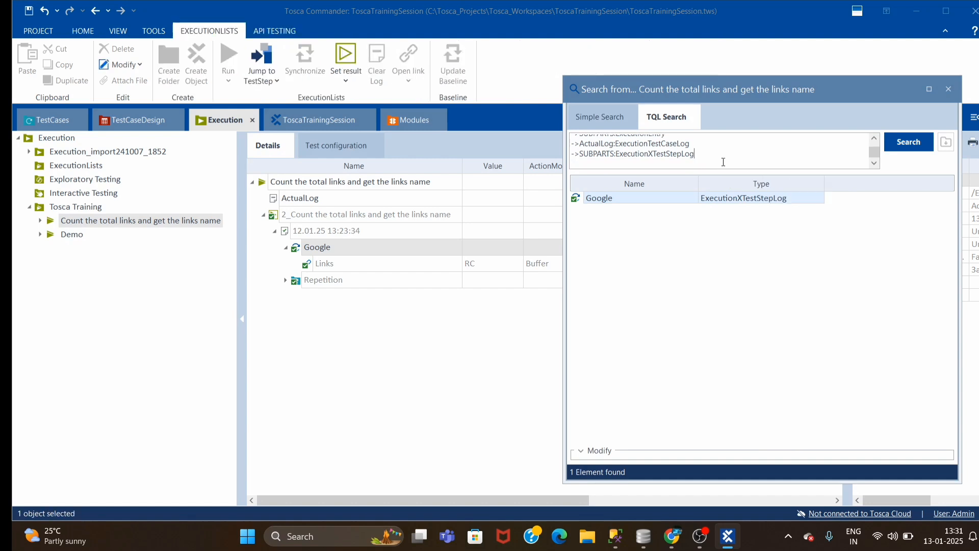
pyautogui.write('=>')
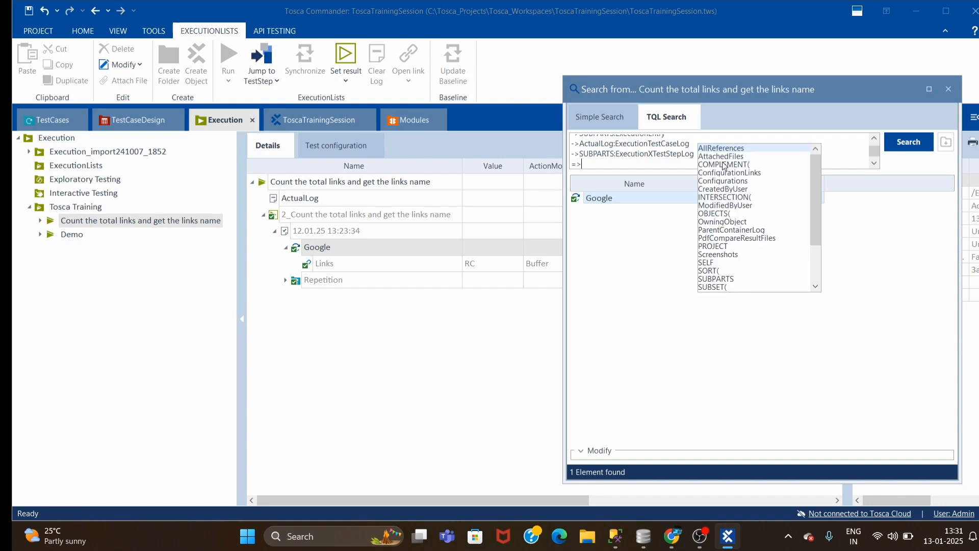
pyautogui.press('BackSpace')
pyautogui.press('BackSpace')
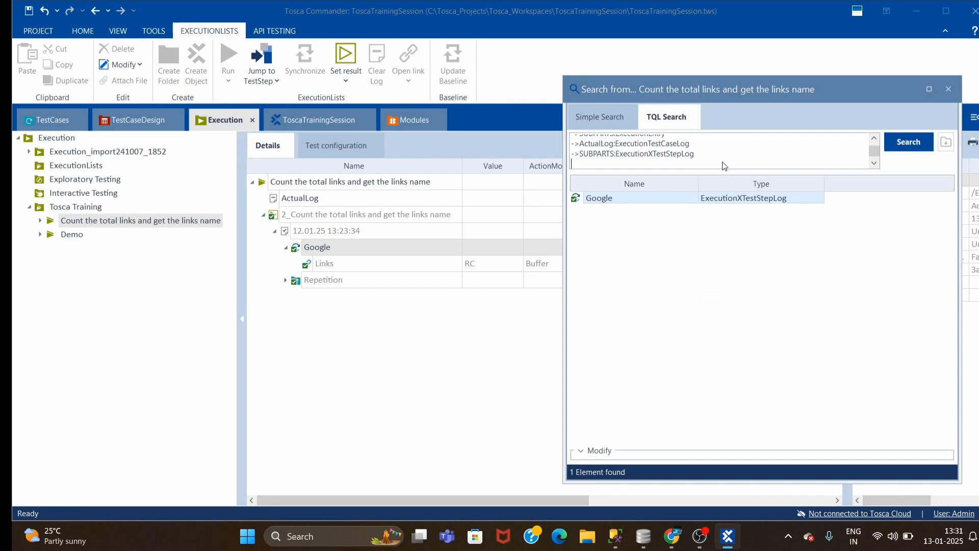
pyautogui.write('->')
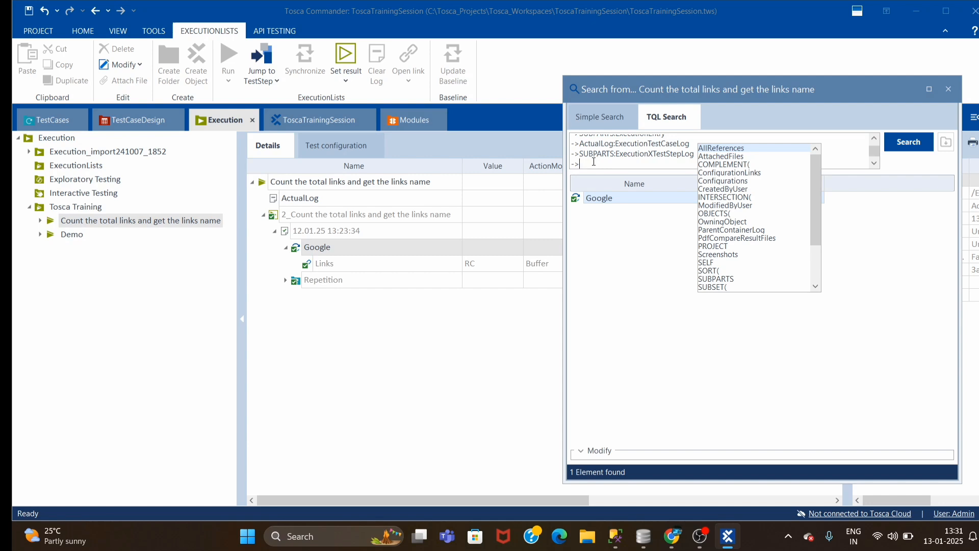
pyautogui.write('Sub')
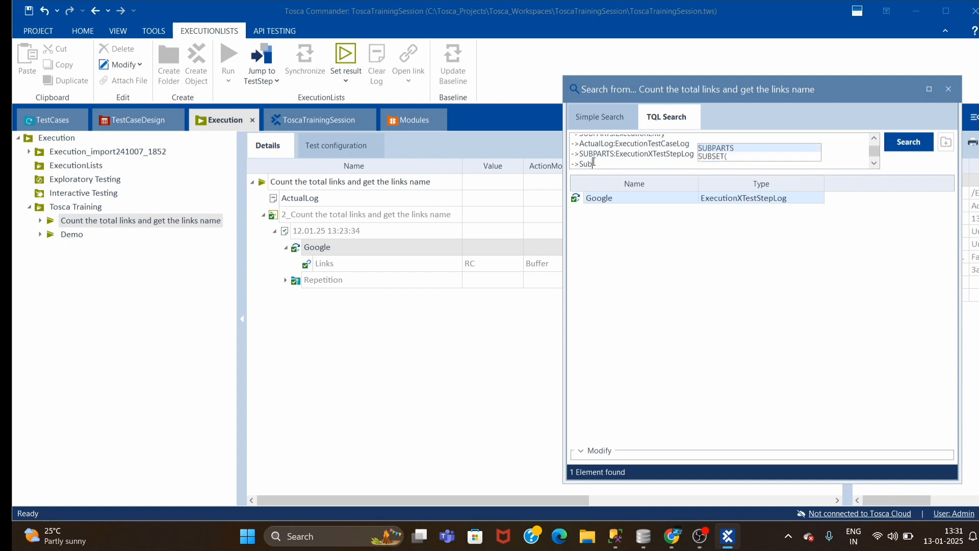
pyautogui.press('Return')
pyautogui.press('Return')
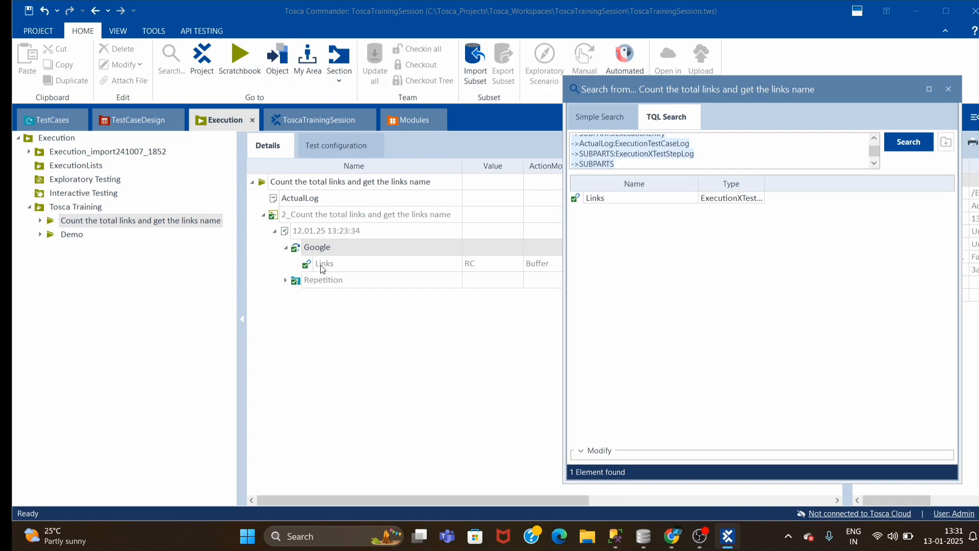
pyautogui.moveTo(765, 184); pyautogui.dragTo(826, 188)
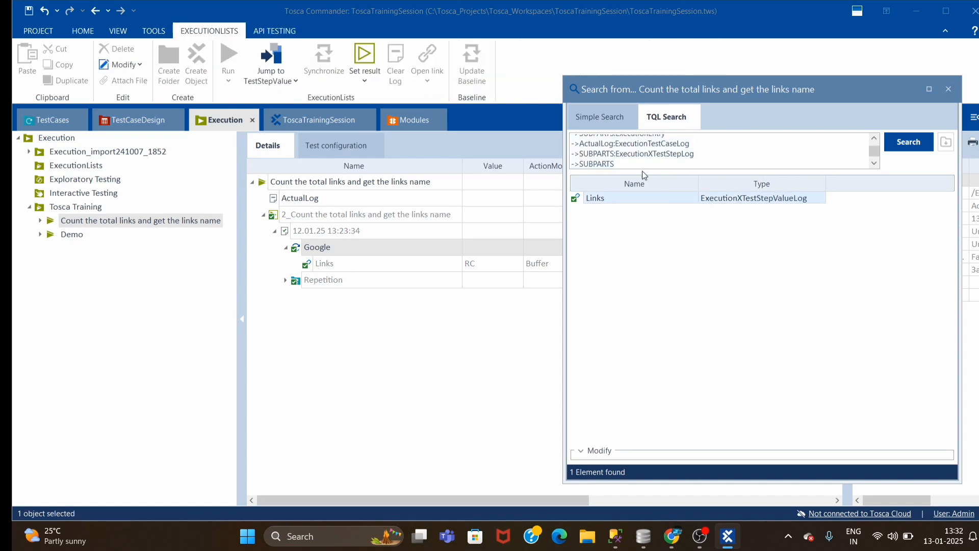
# Restrict the fifth query line to ->SUBPARTS:ExecutionXTestStepValueLog and run the search
pyautogui.click(626, 162)
pyautogui.write(':')
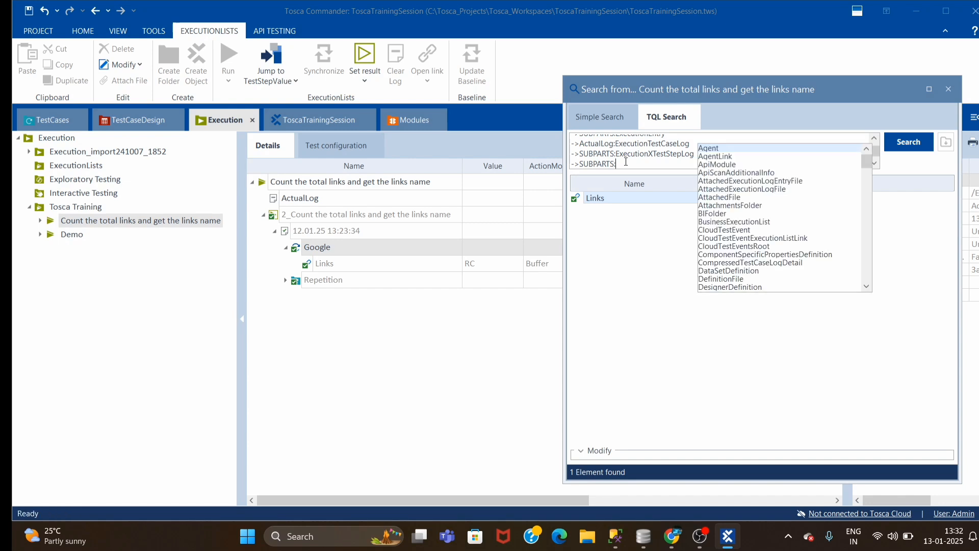
pyautogui.write('Exec')
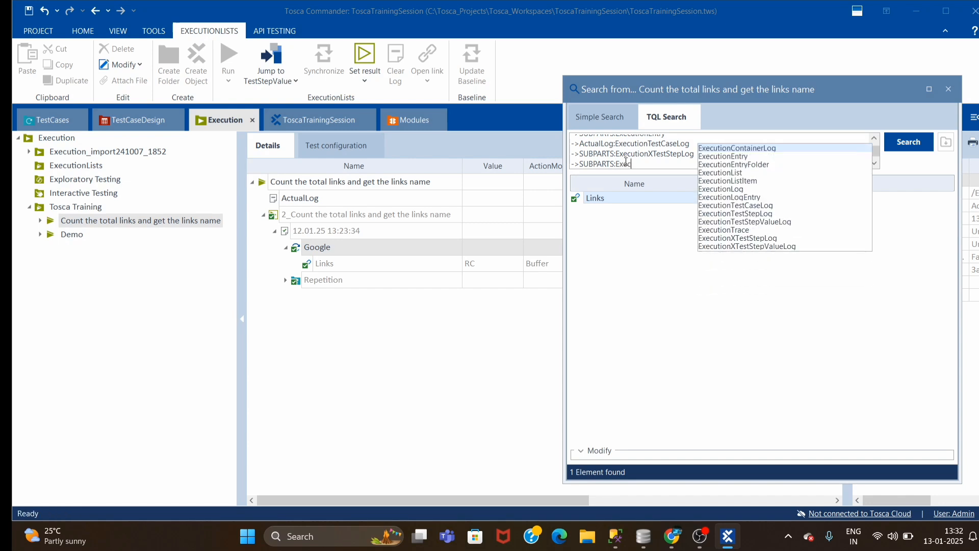
pyautogui.press('Down')
pyautogui.press('Down')
pyautogui.press('Down')
pyautogui.press('Down')
pyautogui.press('Down')
pyautogui.press('Down')
pyautogui.press('Down')
pyautogui.press('Down')
pyautogui.press('Down')
pyautogui.press('Down')
pyautogui.press('Down')
pyautogui.press('Down')
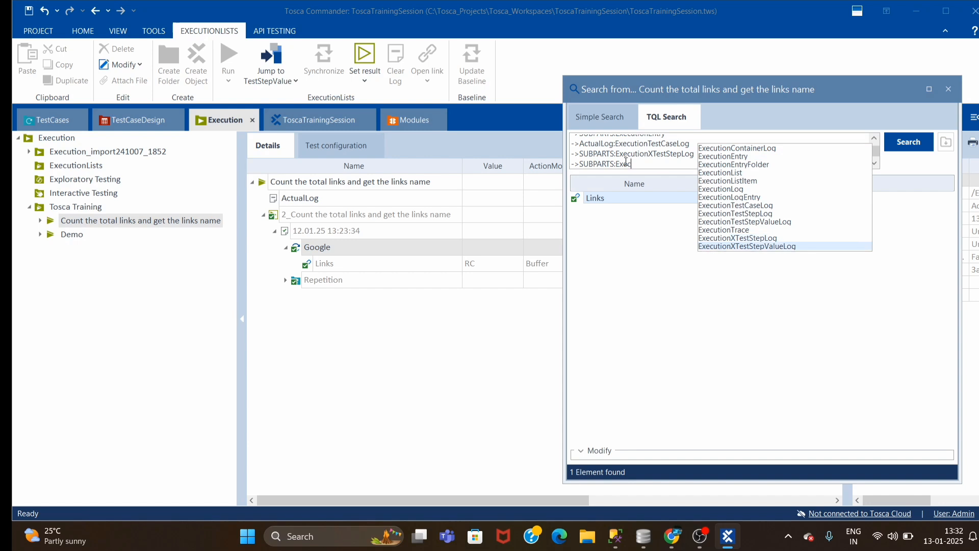
pyautogui.press('Return')
pyautogui.press('Return')
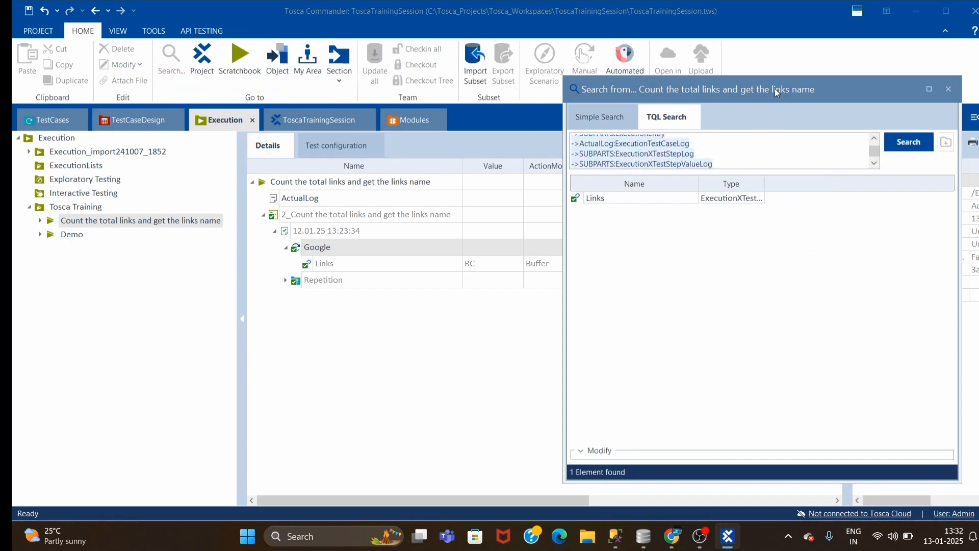
# Widen the Type column of the search results and dock the floating search window as a tab in Tosca Commander
pyautogui.click(387, 268)
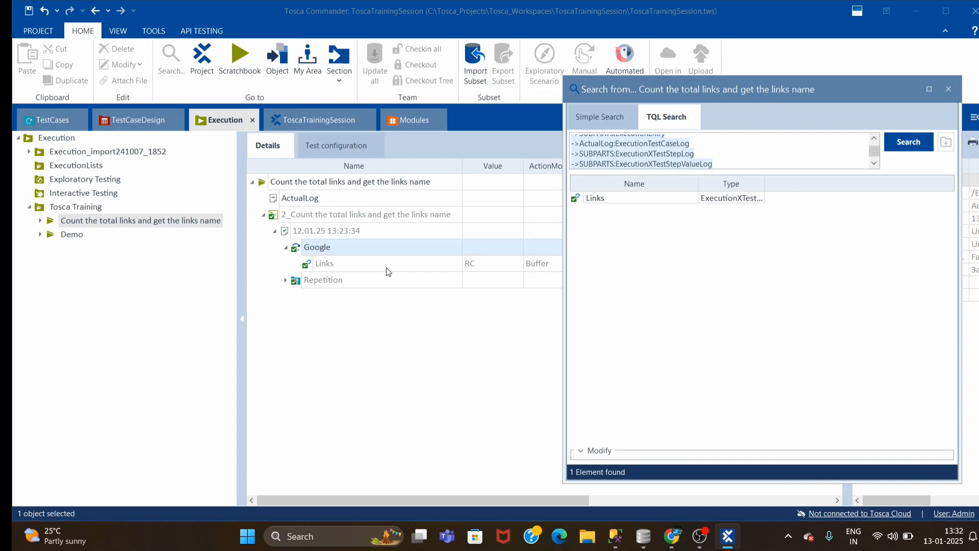
pyautogui.click(387, 269)
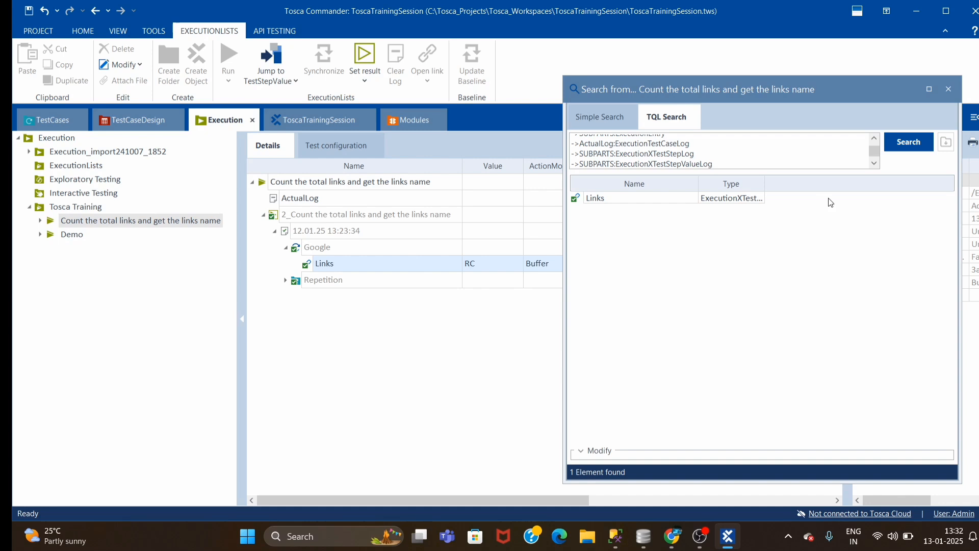
pyautogui.click(929, 90)
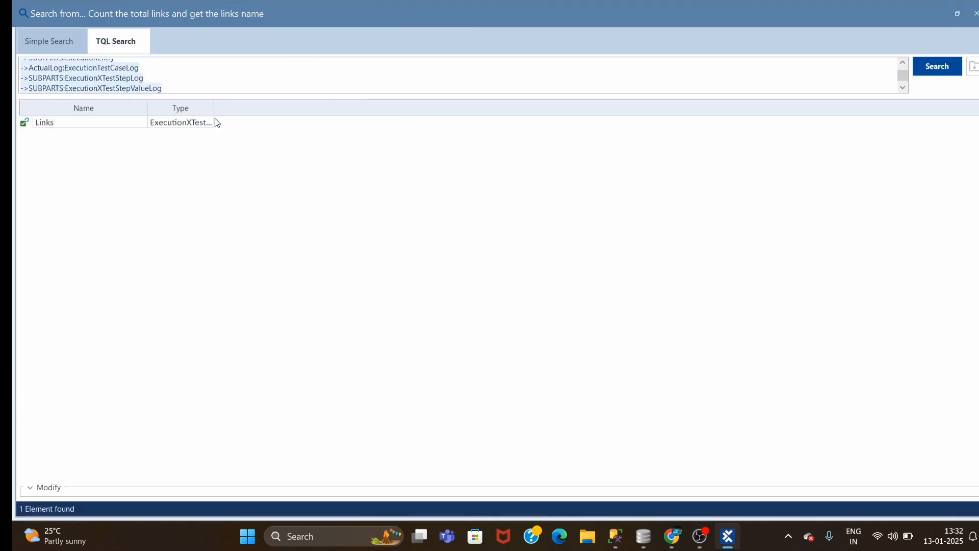
pyautogui.click(221, 123)
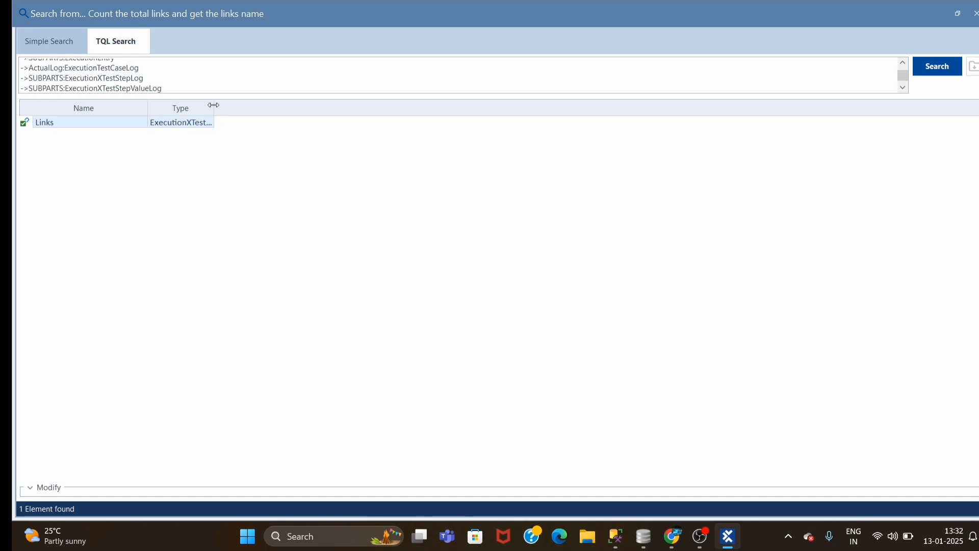
pyautogui.moveTo(214, 105); pyautogui.dragTo(251, 106)
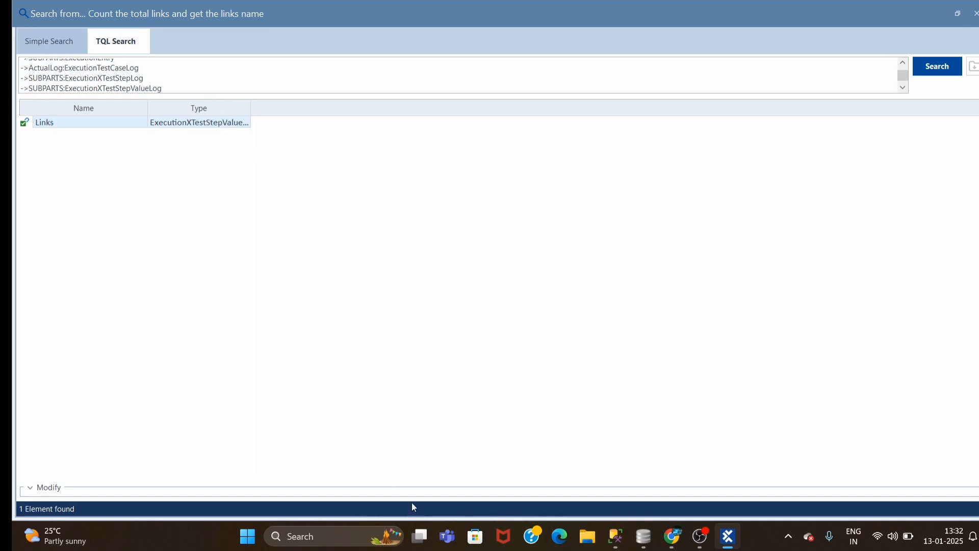
pyautogui.click(730, 536)
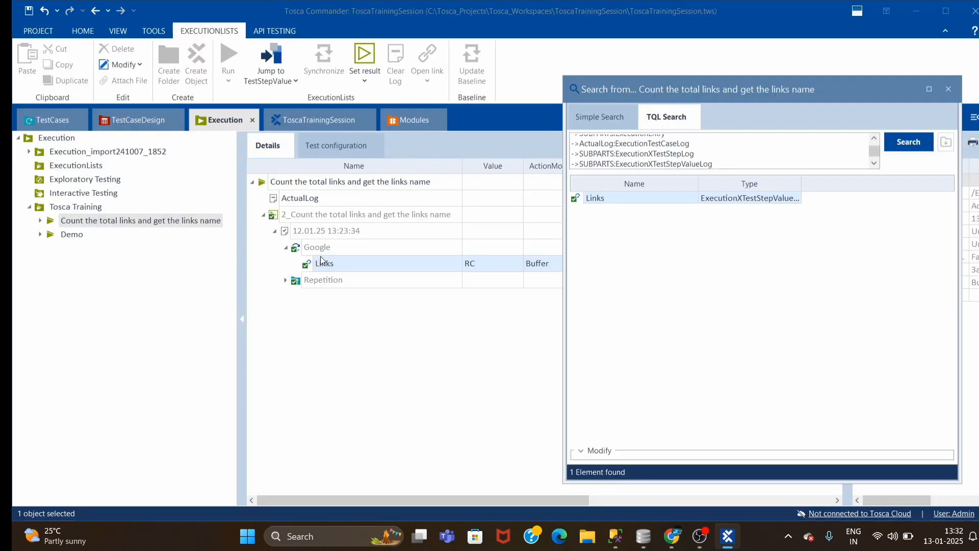
pyautogui.moveTo(873, 91); pyautogui.dragTo(771, 118)
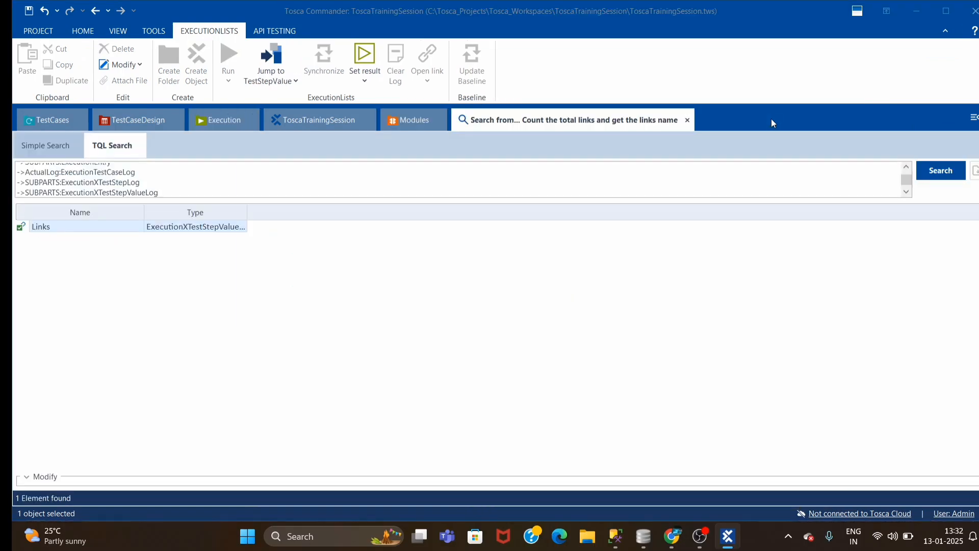
# Return to the Execution details with the Links log entry selected, collapse the Properties pane and narrow the Loginfo column
pyautogui.click(219, 120)
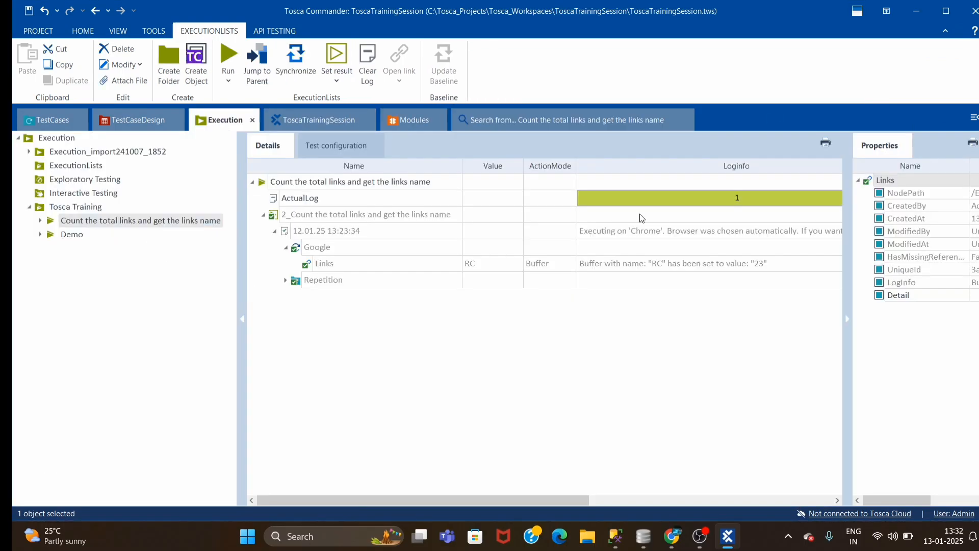
pyautogui.click(810, 259)
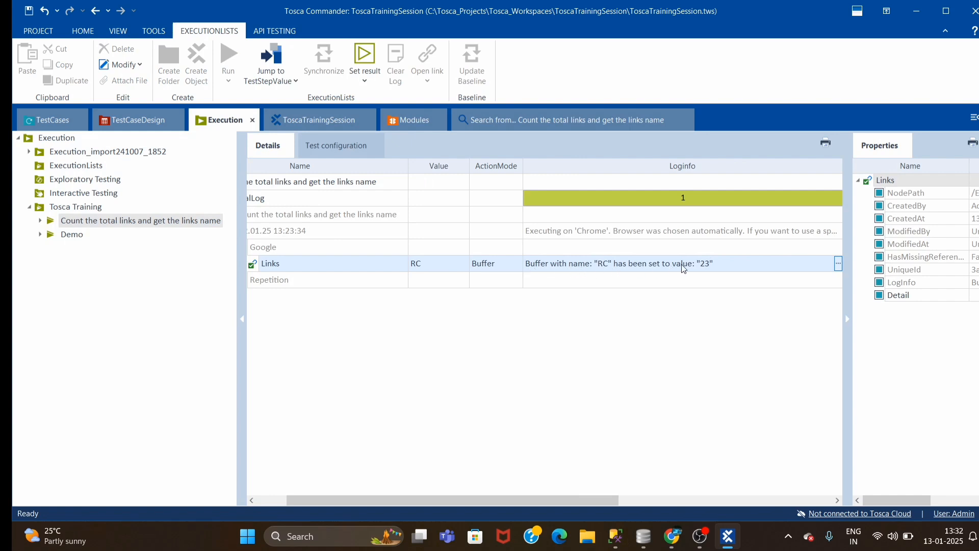
pyautogui.click(850, 323)
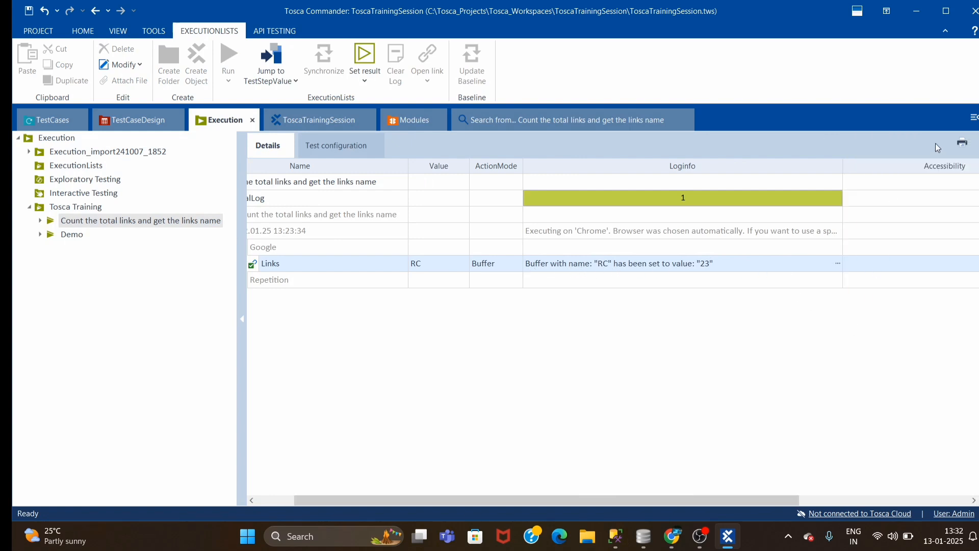
pyautogui.moveTo(840, 167); pyautogui.dragTo(698, 167)
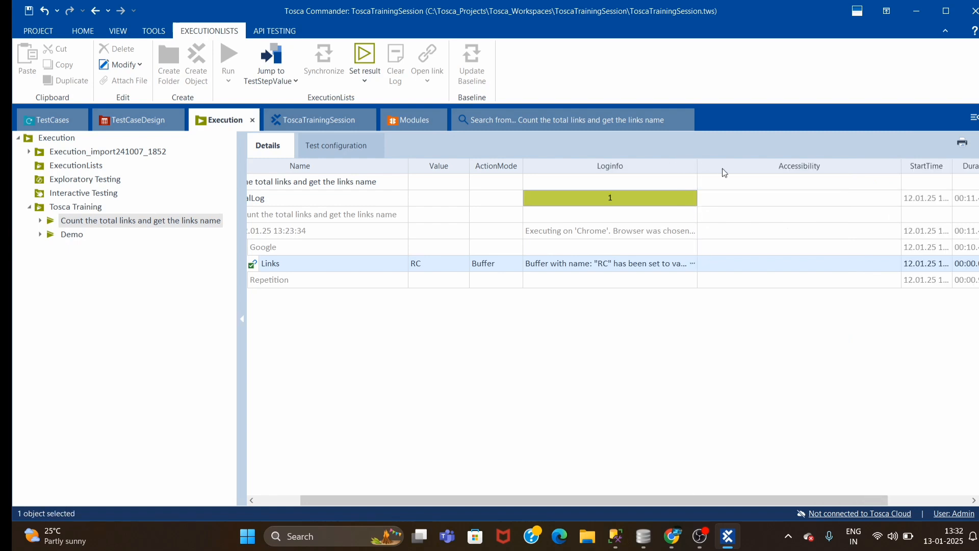
# Add the Used value column to the Execution details and bring it into view for the Links entry
pyautogui.rightClick(708, 166)
pyautogui.click(785, 171)
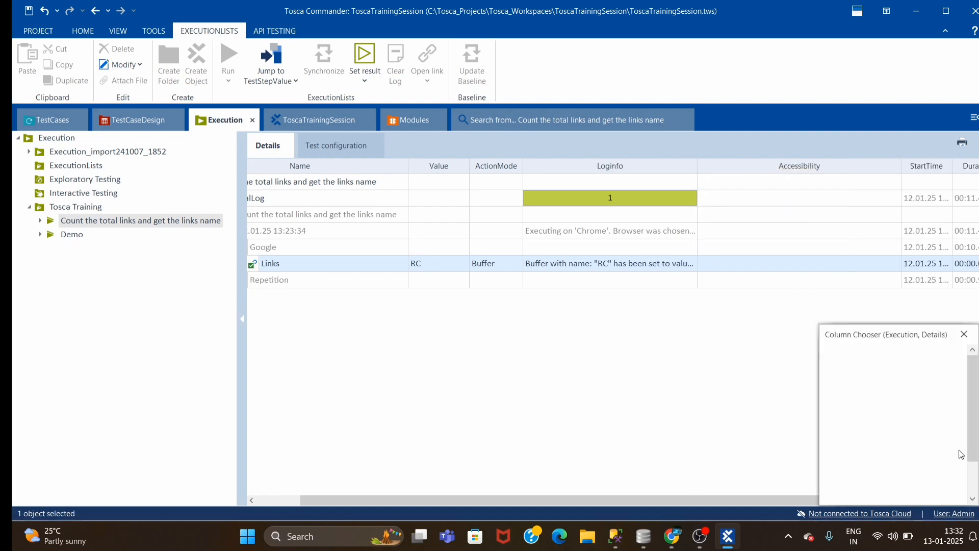
pyautogui.doubleClick(893, 480)
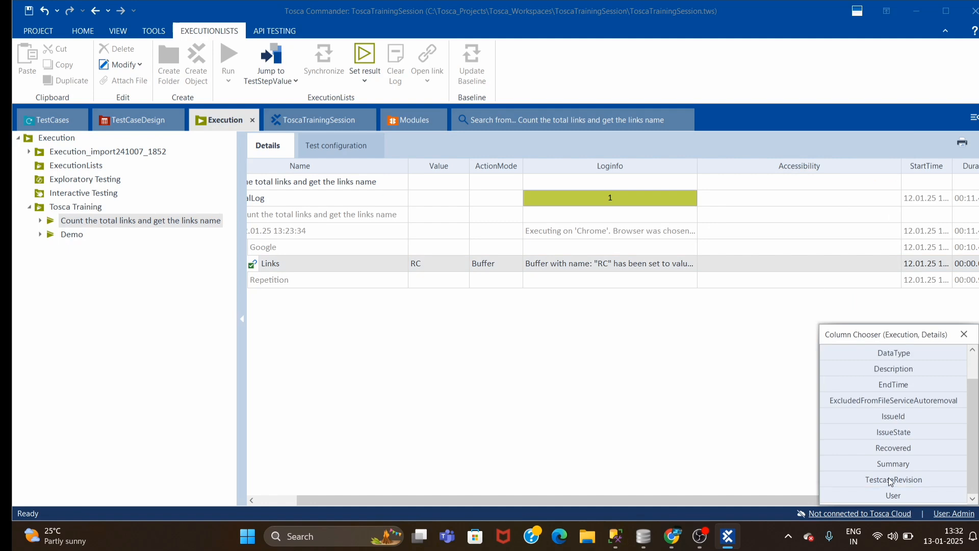
pyautogui.click(964, 334)
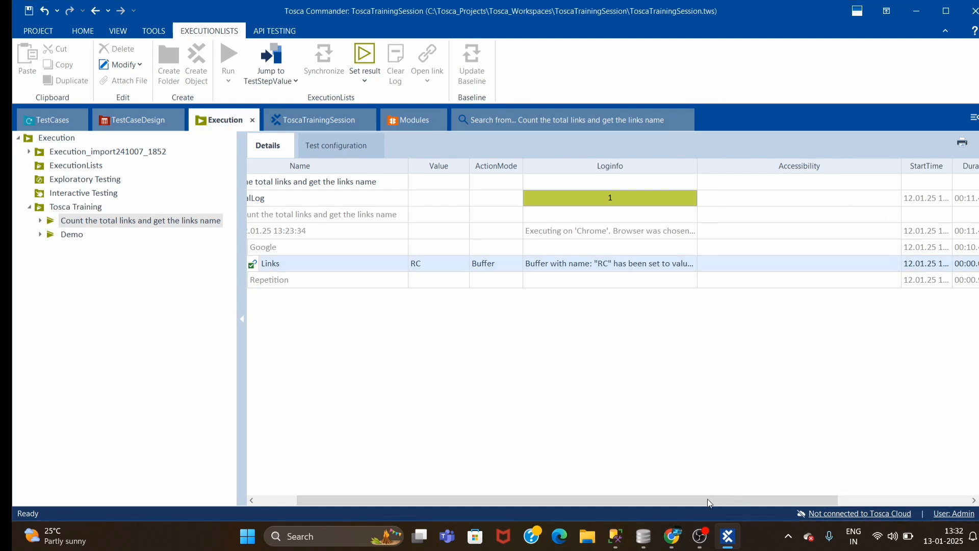
pyautogui.moveTo(708, 502); pyautogui.dragTo(839, 502)
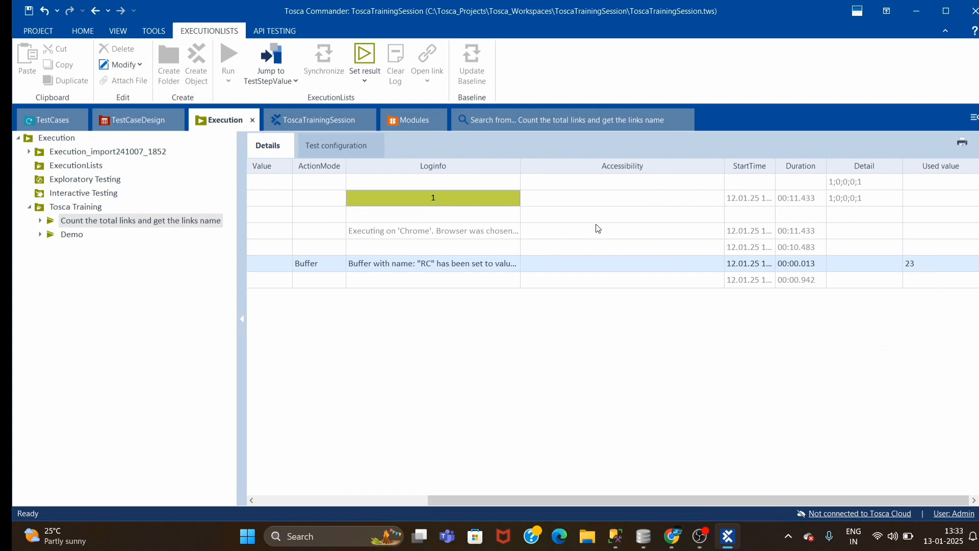
# Add the UsedValue column to the TQL search results, placed after the Type column
pyautogui.click(513, 122)
pyautogui.rightClick(274, 216)
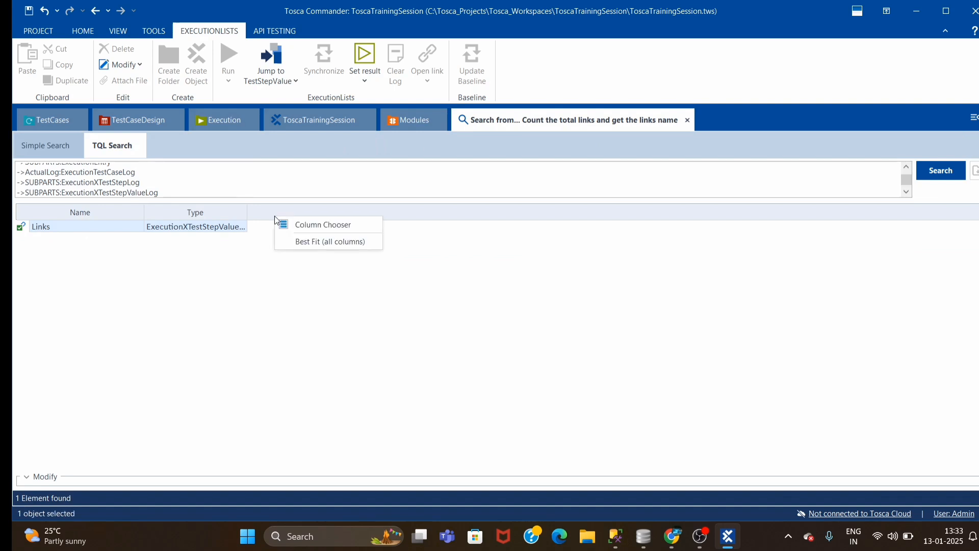
pyautogui.click(344, 223)
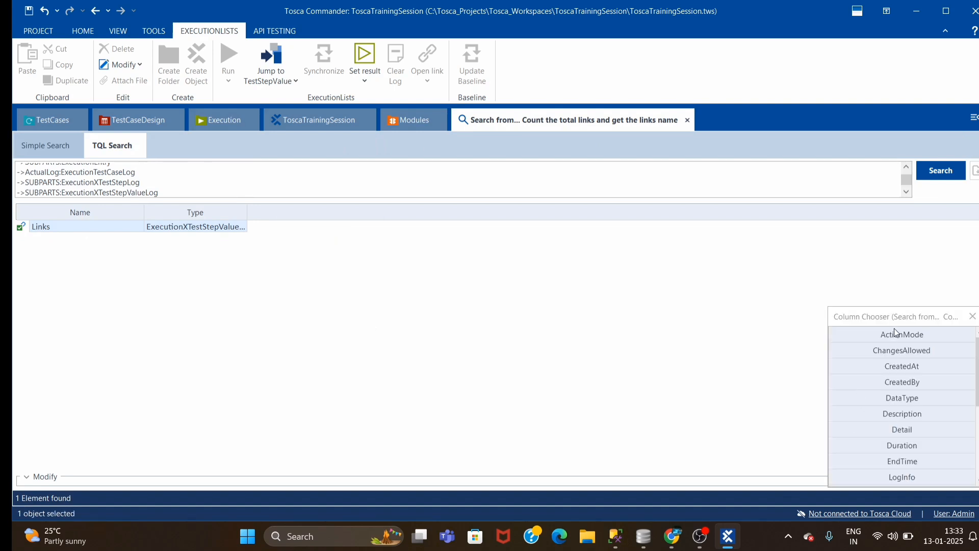
pyautogui.scroll(-5, 877, 387)
pyautogui.moveTo(888, 468); pyautogui.dragTo(278, 212)
pyautogui.click(972, 316)
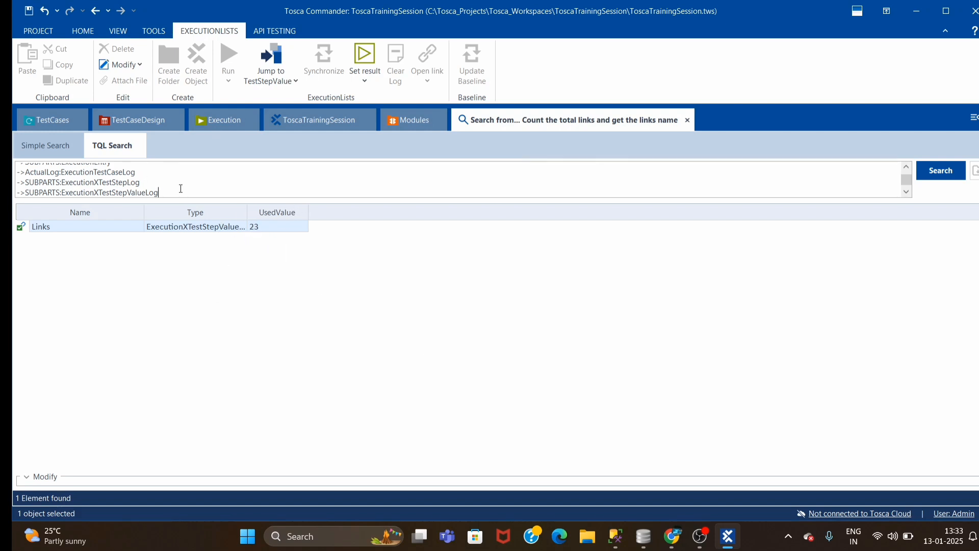
# Copy the complete five-line TQL query, paste it into an untitled document in Notepad and highlight the pasted lines
pyautogui.hotkey('ctrl', 'a')
pyautogui.hotkey('ctrl', 'c')
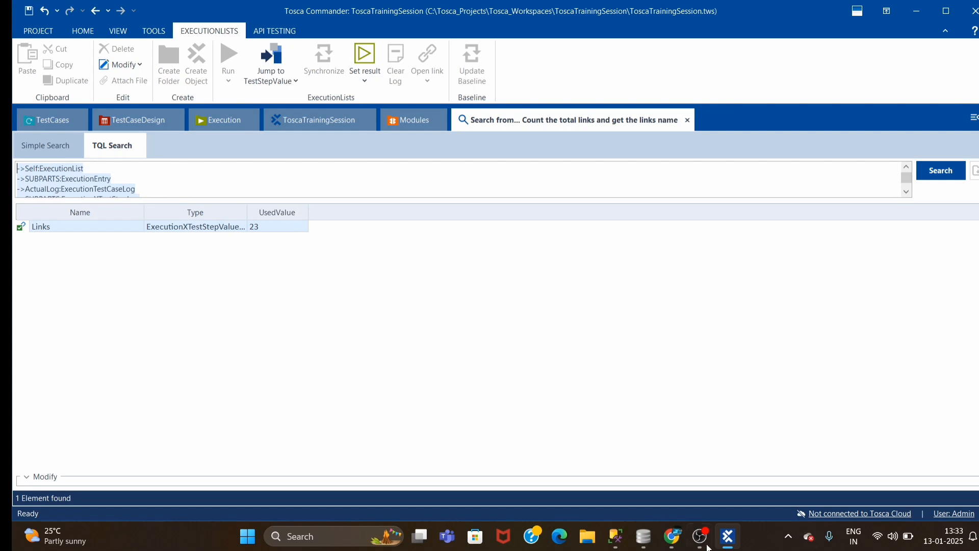
pyautogui.click(329, 536)
pyautogui.write('note')
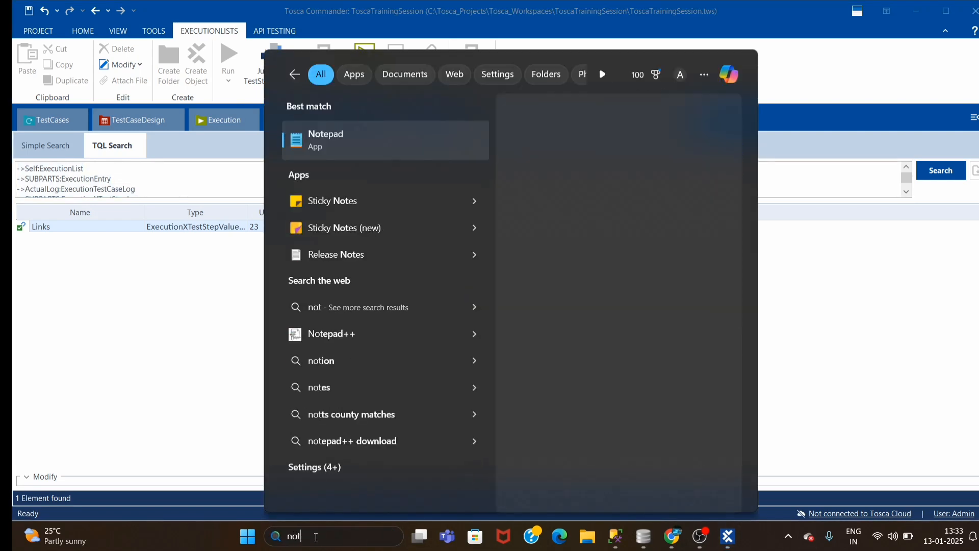
pyautogui.press('Return')
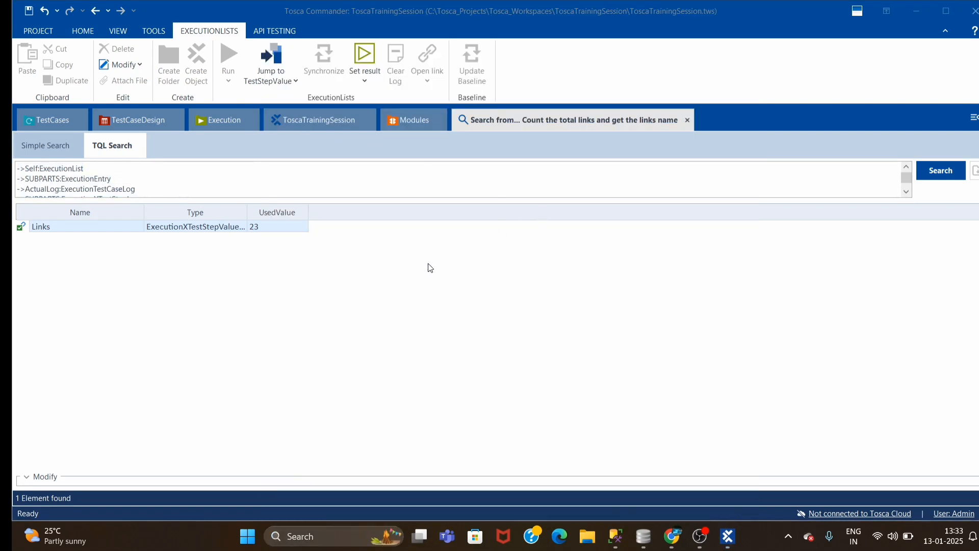
pyautogui.click(467, 118)
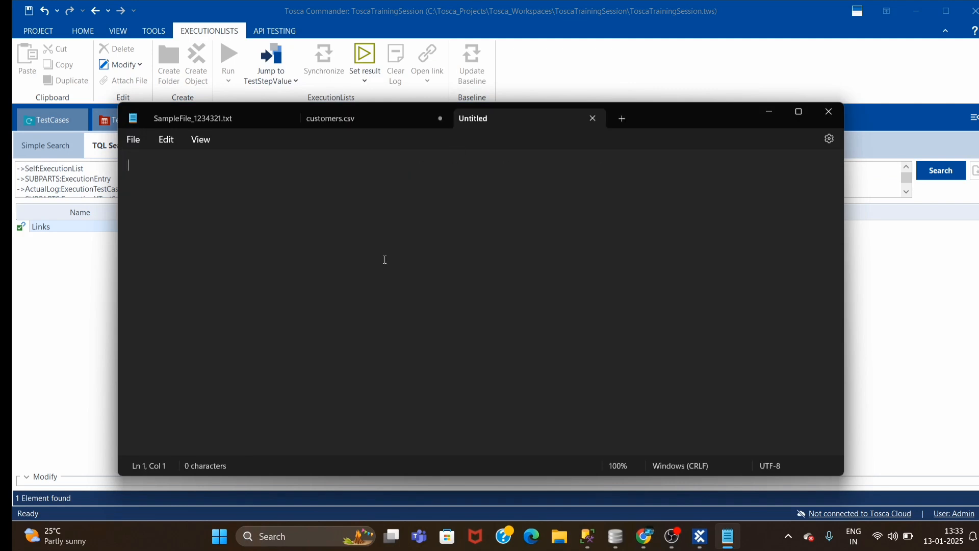
pyautogui.hotkey('ctrl', 'v')
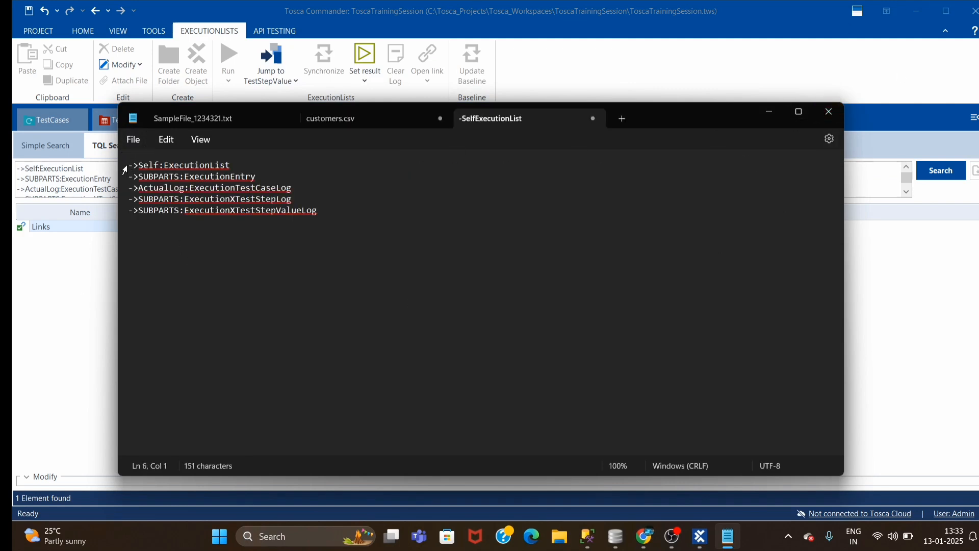
pyautogui.moveTo(131, 166); pyautogui.dragTo(308, 220)
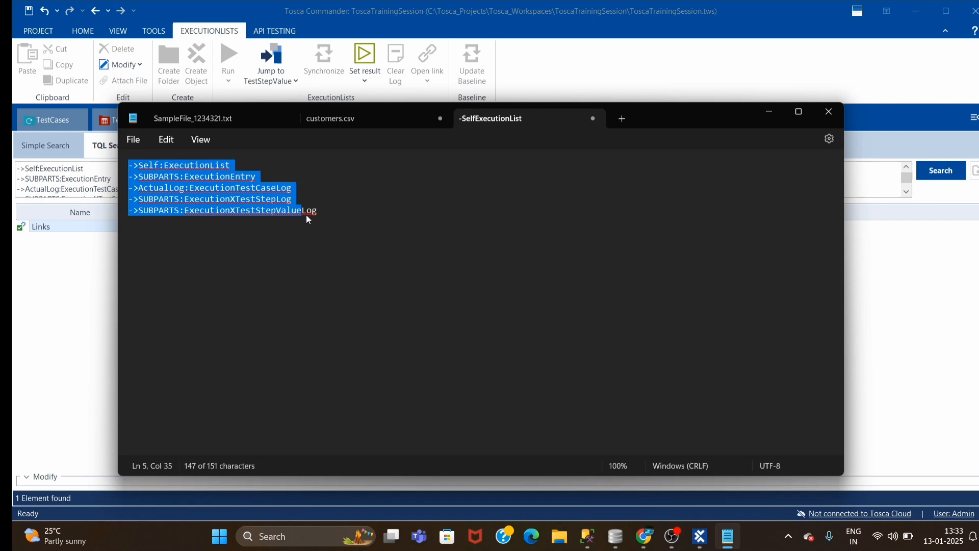
# Return to Tosca Commander, close the TQL search and show the project tree with the Reporting definitions
pyautogui.click(443, 260)
pyautogui.click(768, 114)
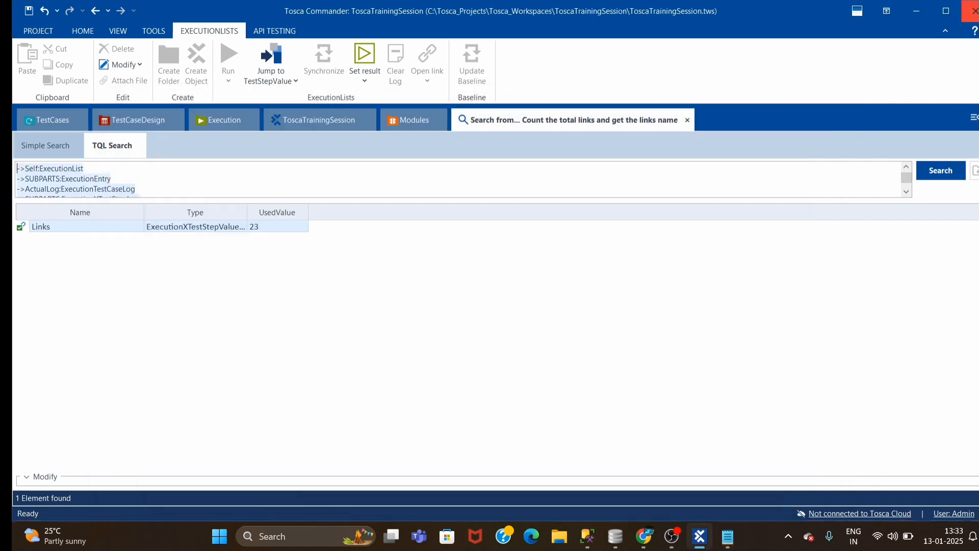
pyautogui.click(687, 120)
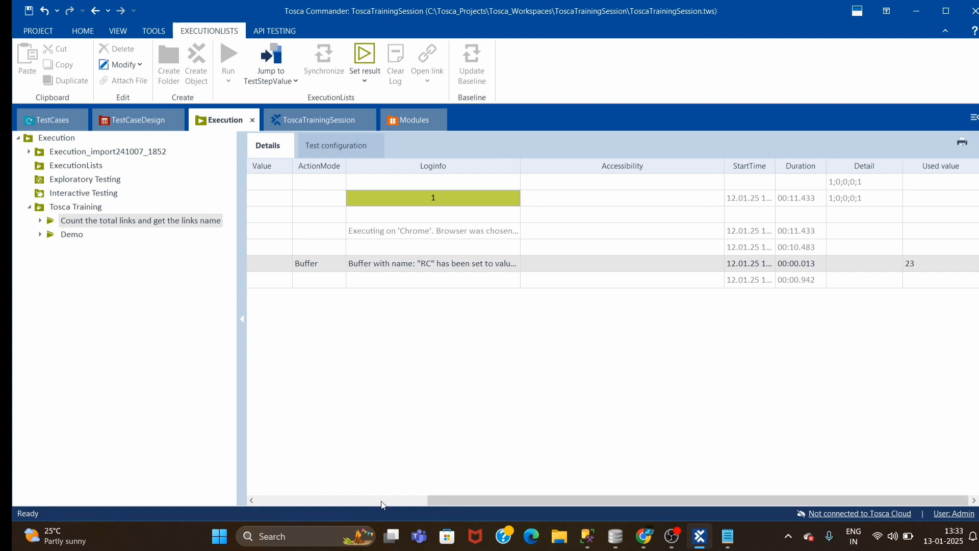
pyautogui.moveTo(449, 498); pyautogui.dragTo(271, 498)
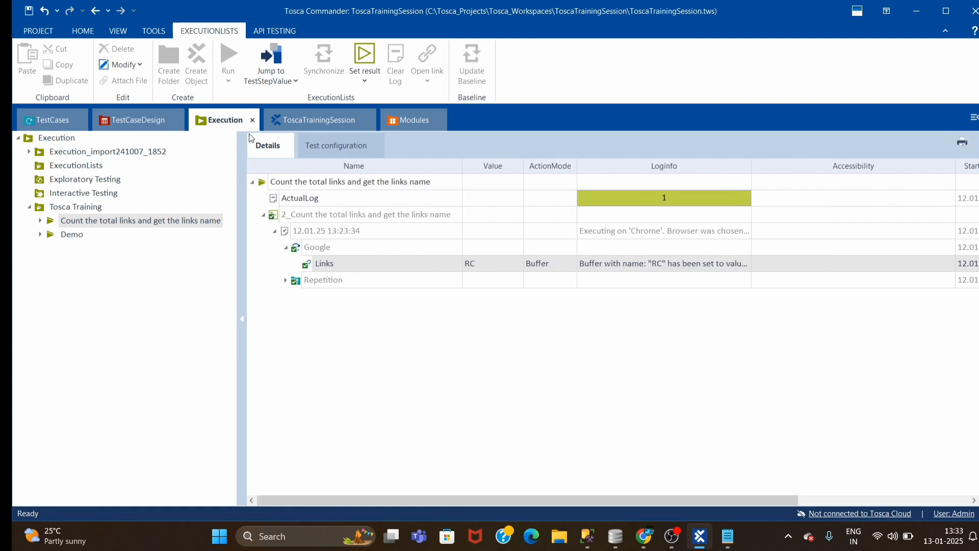
pyautogui.click(332, 118)
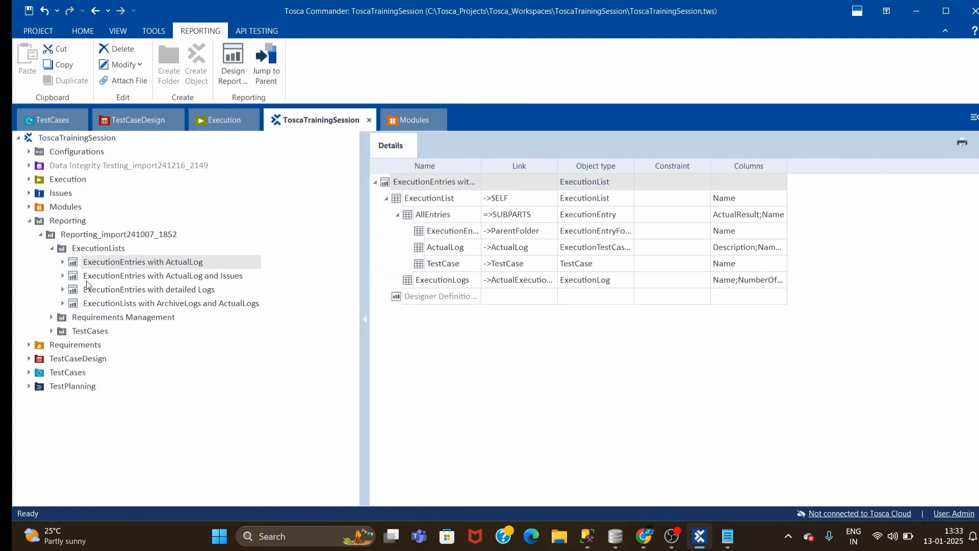
# Compare the query lines in Notepad with the definition of the ExecutionEntries with ActualLog report, and minimize Notepad
pyautogui.click(738, 544)
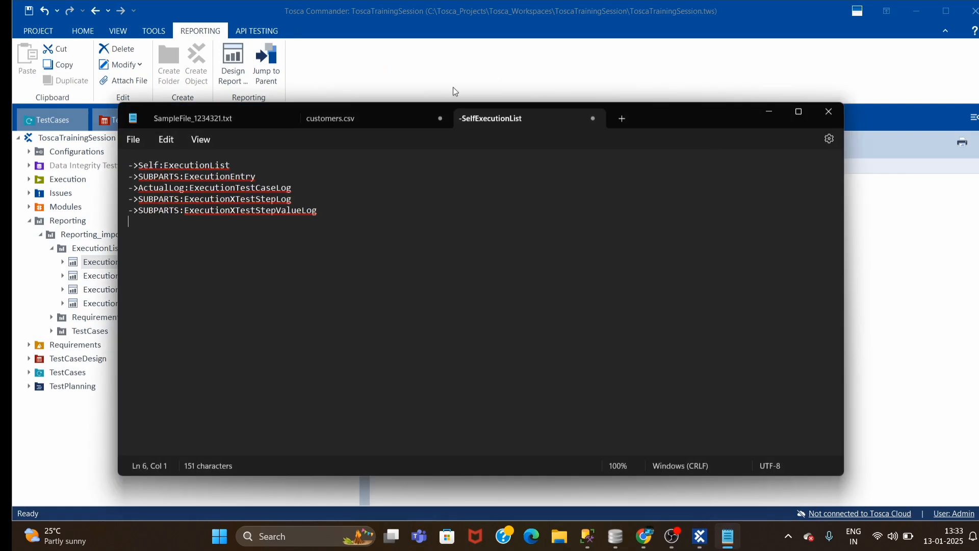
pyautogui.moveTo(665, 124); pyautogui.dragTo(813, 308)
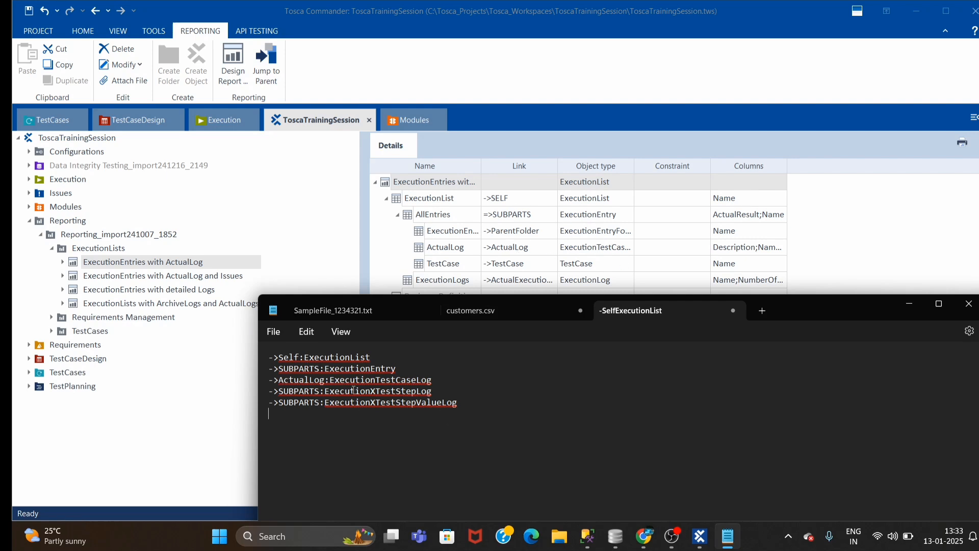
pyautogui.moveTo(832, 305); pyautogui.dragTo(740, 173)
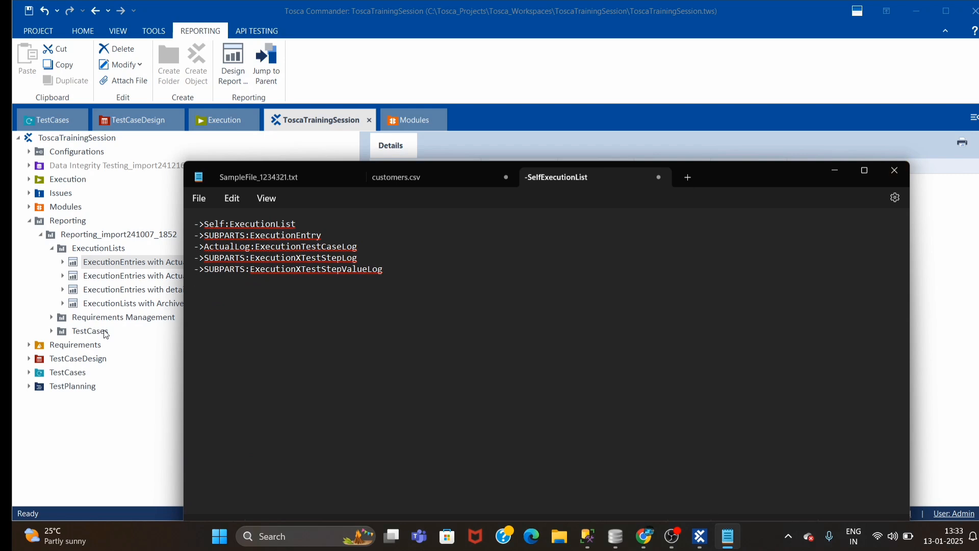
pyautogui.click(835, 170)
# Create a folder named Custom Report under Reporting_import241007_1852
pyautogui.click(40, 235)
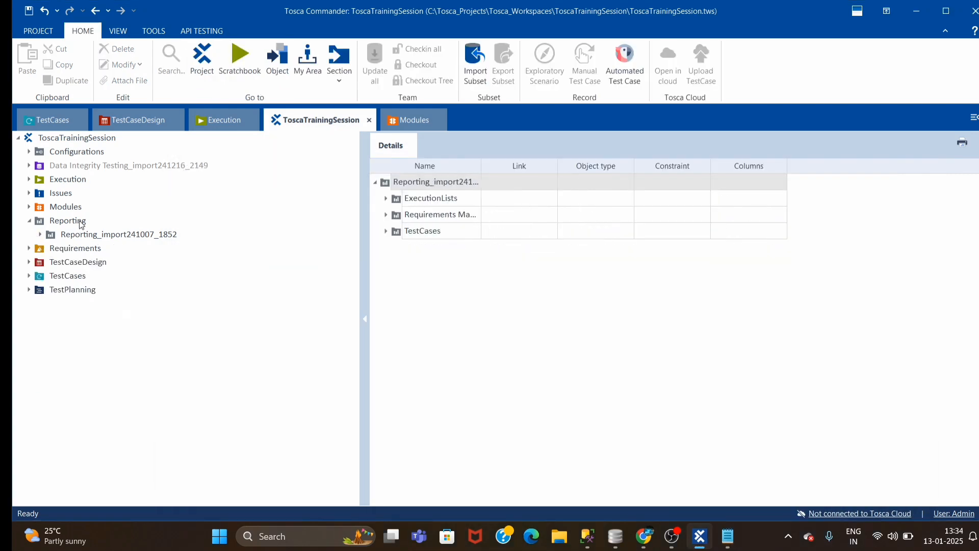
pyautogui.rightClick(111, 225)
pyautogui.click(40, 235)
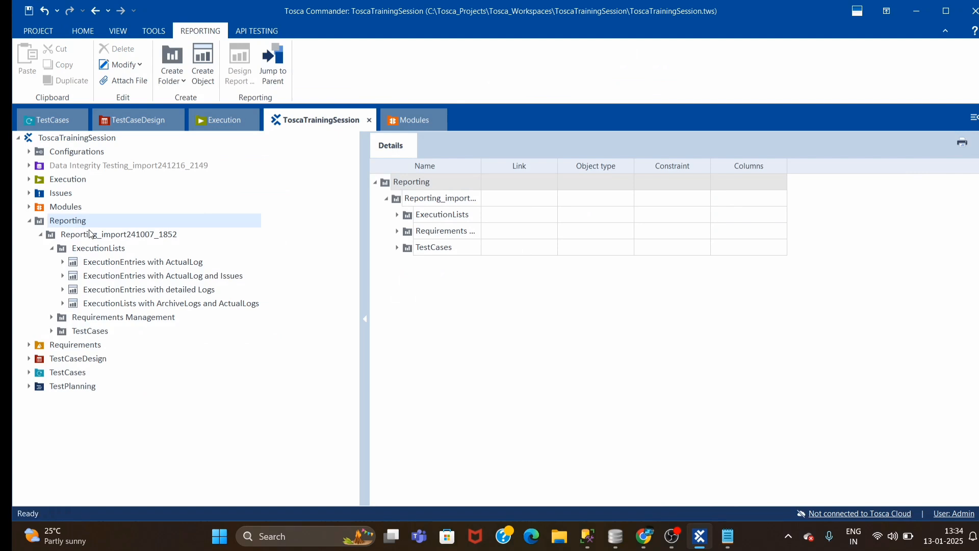
pyautogui.rightClick(88, 235)
pyautogui.click(52, 248)
pyautogui.rightClick(96, 235)
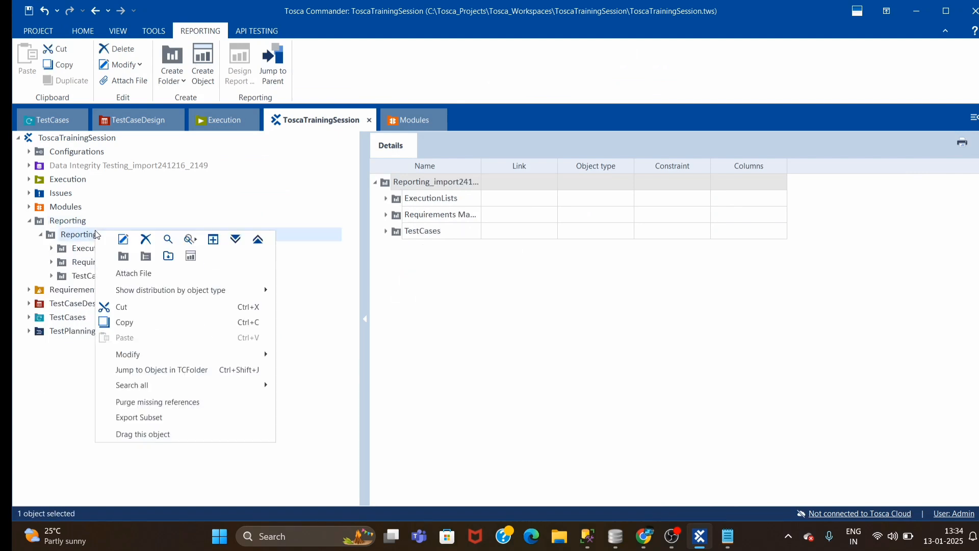
pyautogui.click(124, 256)
pyautogui.write('Cus')
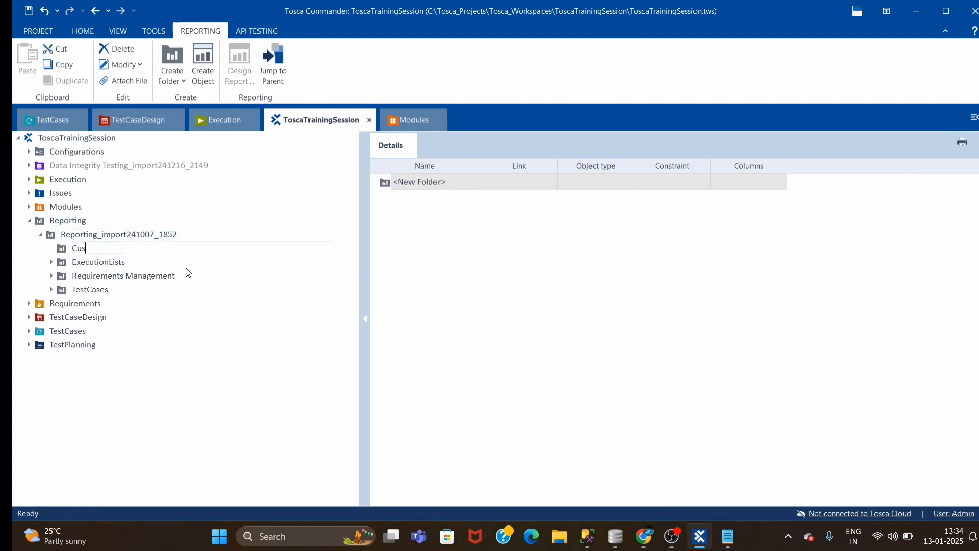
pyautogui.write('tom Report')
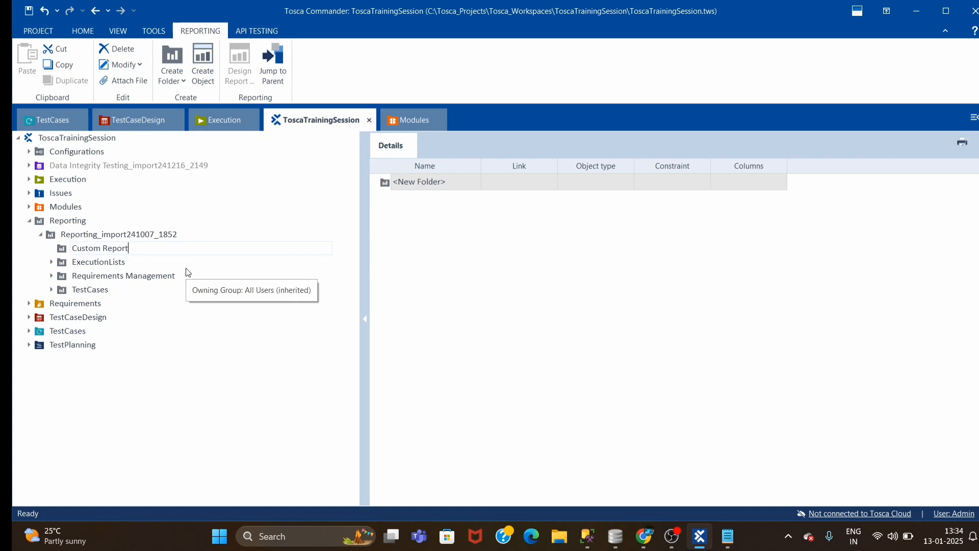
pyautogui.click(442, 266)
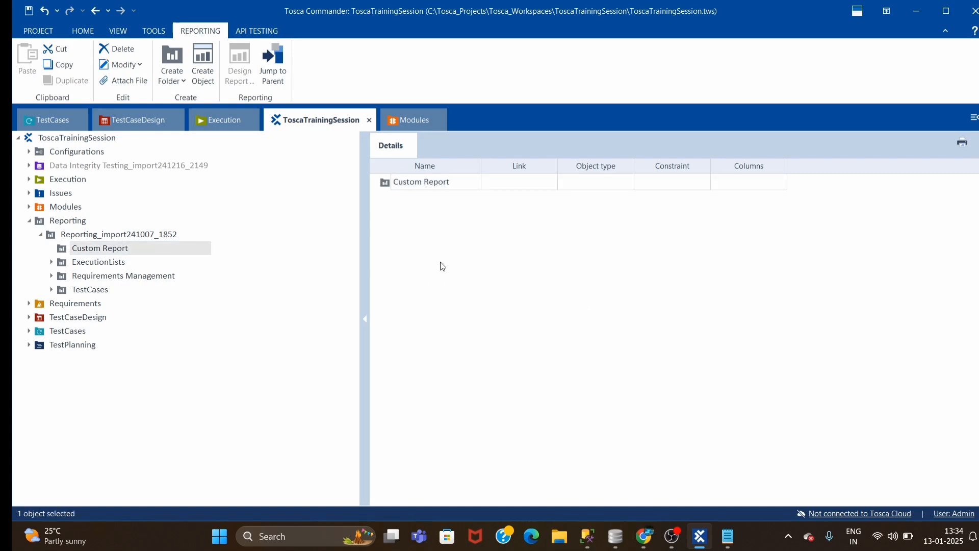
# Copy the ExecutionEntries with ActualLog report from ExecutionLists into the Custom Report folder
pyautogui.click(51, 264)
pyautogui.click(132, 278)
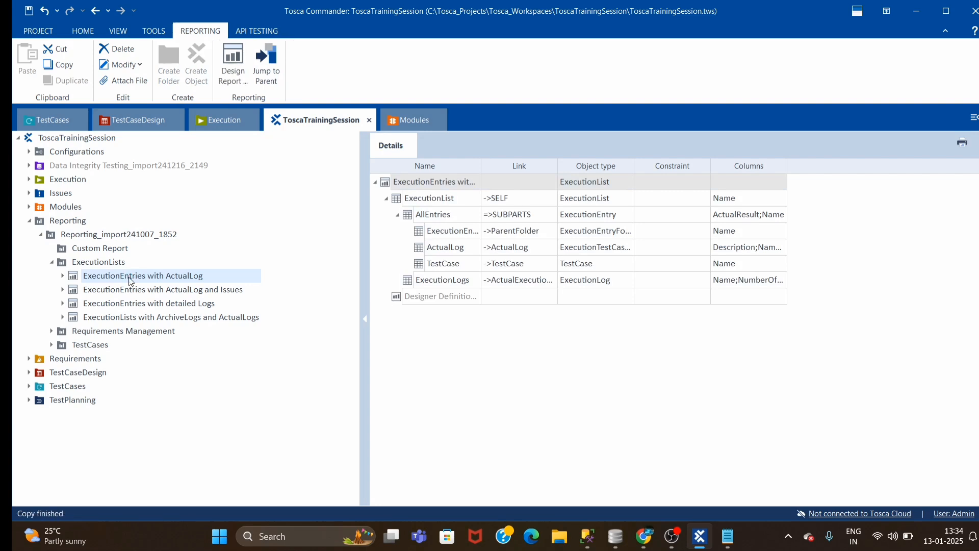
pyautogui.click(98, 249)
pyautogui.hotkey('ctrl', 'v')
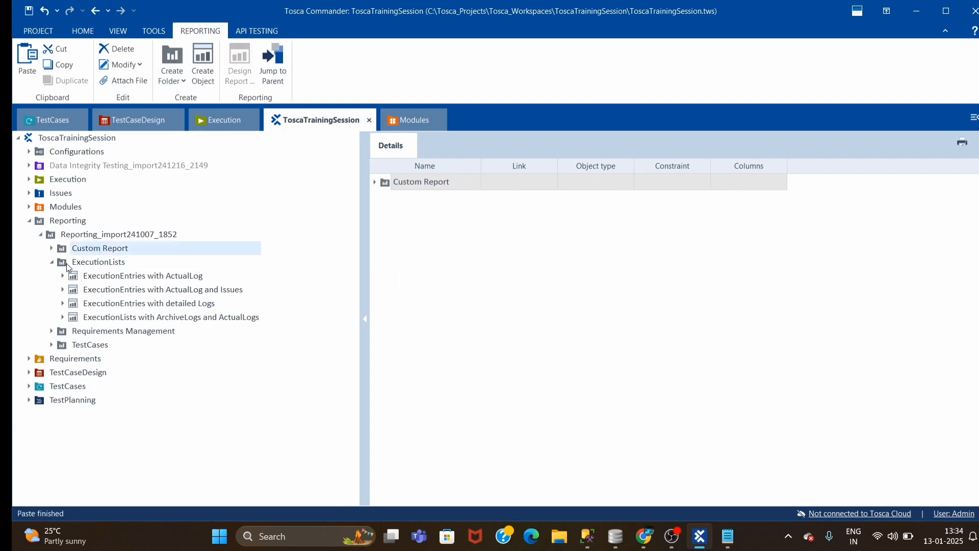
pyautogui.click(51, 248)
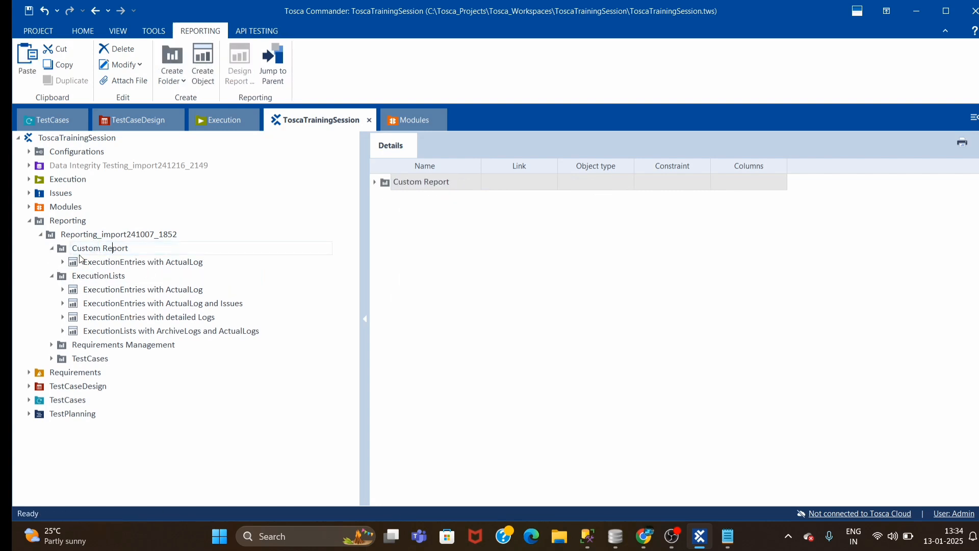
pyautogui.click(65, 250)
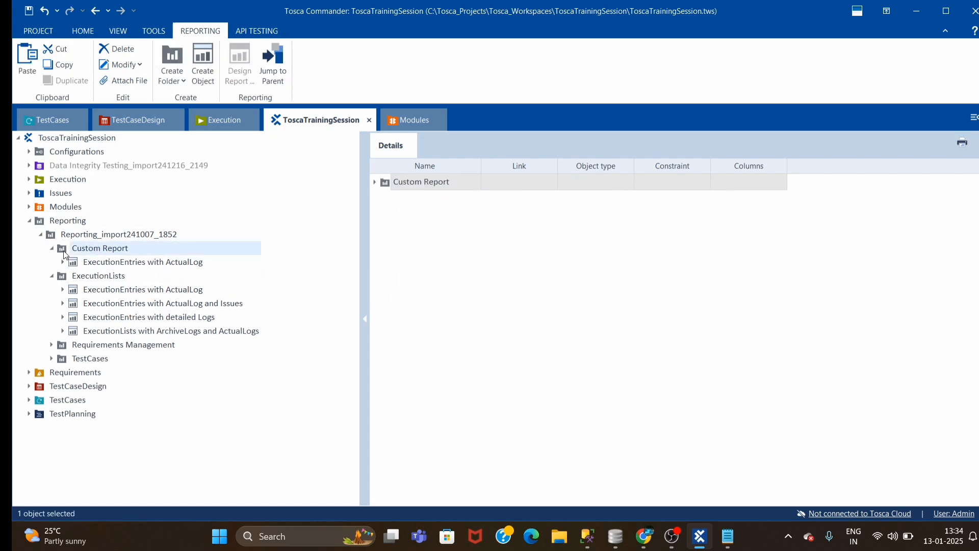
# Rename the copied report in Custom Report as Get the links Count and widen the Name column
pyautogui.click(376, 183)
pyautogui.click(468, 199)
pyautogui.moveTo(479, 165); pyautogui.dragTo(590, 183)
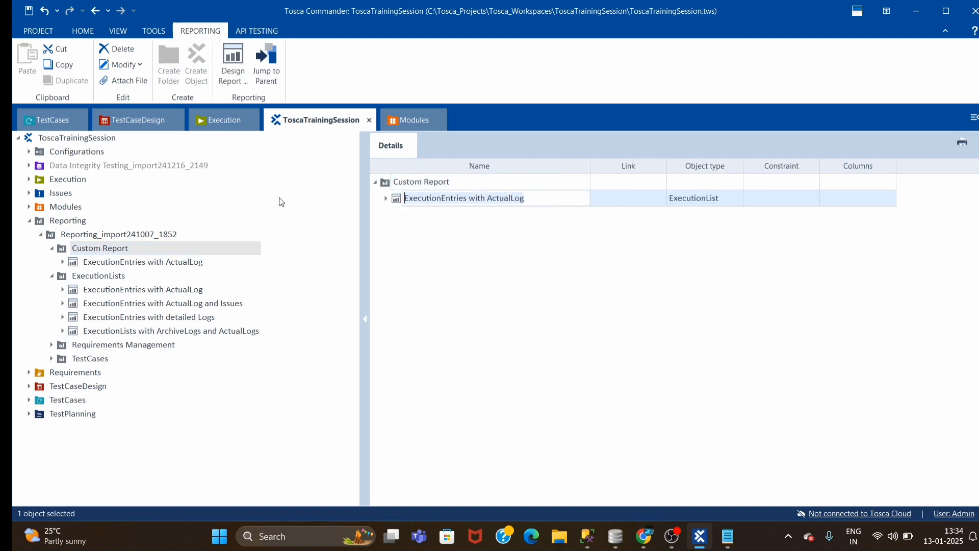
pyautogui.write('Get the link')
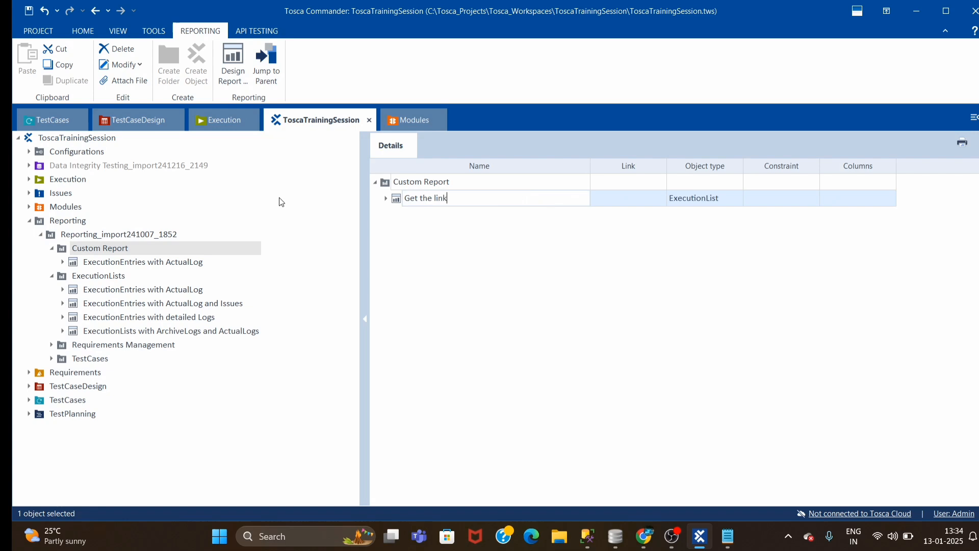
pyautogui.write('s Count')
pyautogui.press('Return')
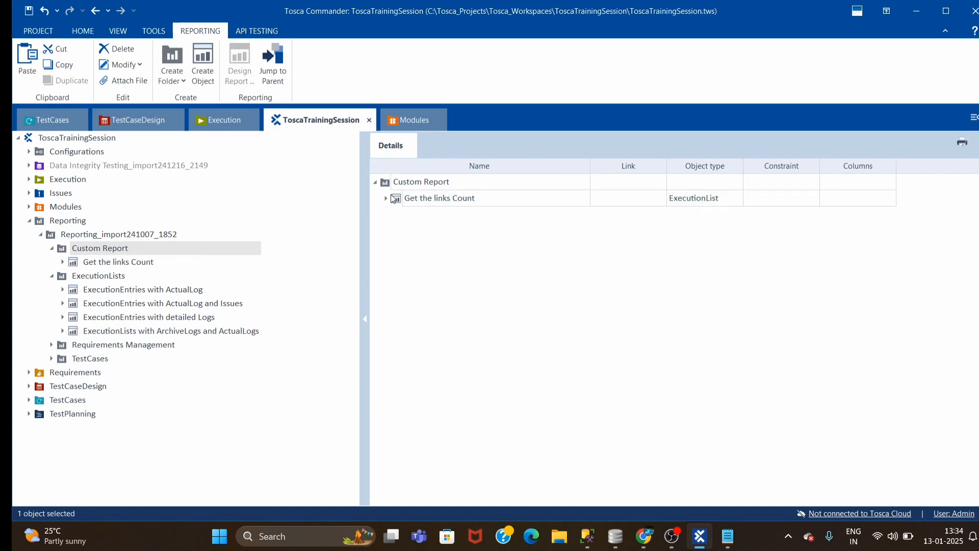
# Delete the AllEntries and ExecutionLogs datasets under ExecutionList in the Get the links Count report
pyautogui.click(386, 199)
pyautogui.click(397, 215)
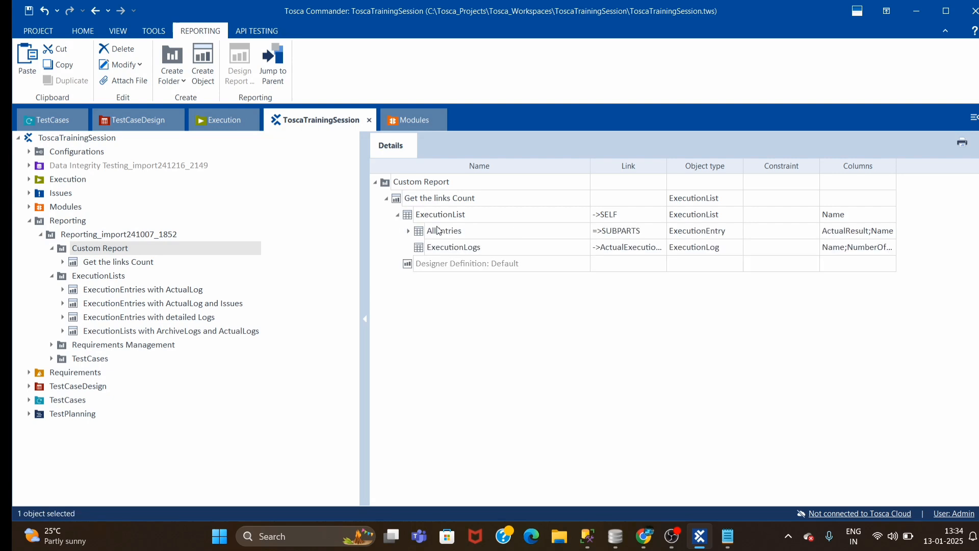
pyautogui.click(444, 231)
pyautogui.keyDown('shift'); pyautogui.click(448, 245); pyautogui.keyUp('shift')
pyautogui.press('Delete')
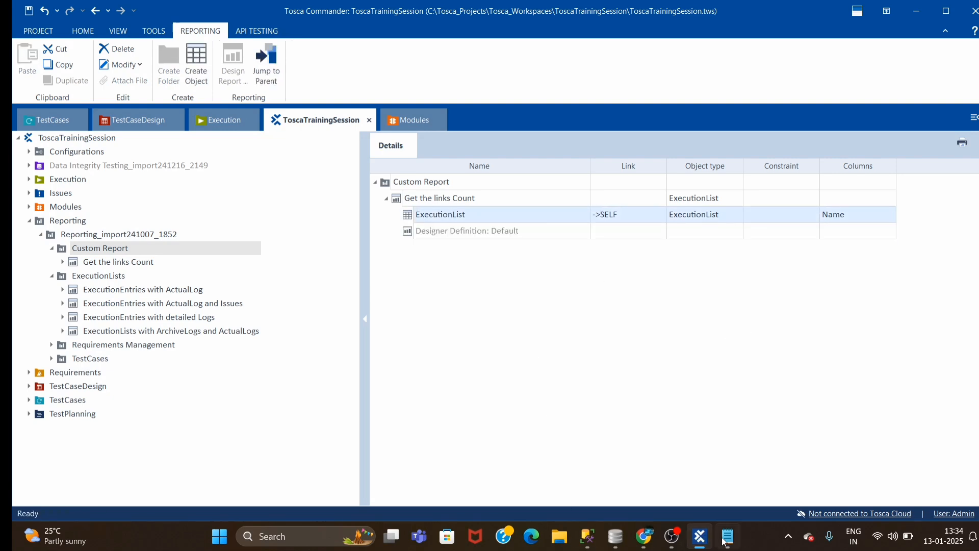
# Compare the first query line in Notepad with the name and link of the report's ExecutionList dataset
pyautogui.moveTo(734, 541)
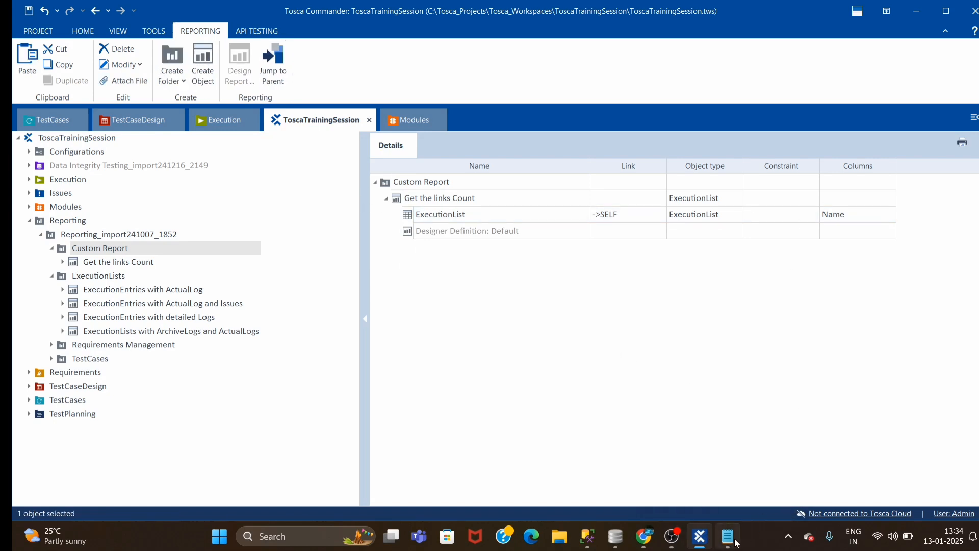
pyautogui.click(729, 538)
pyautogui.moveTo(736, 176); pyautogui.dragTo(856, 288)
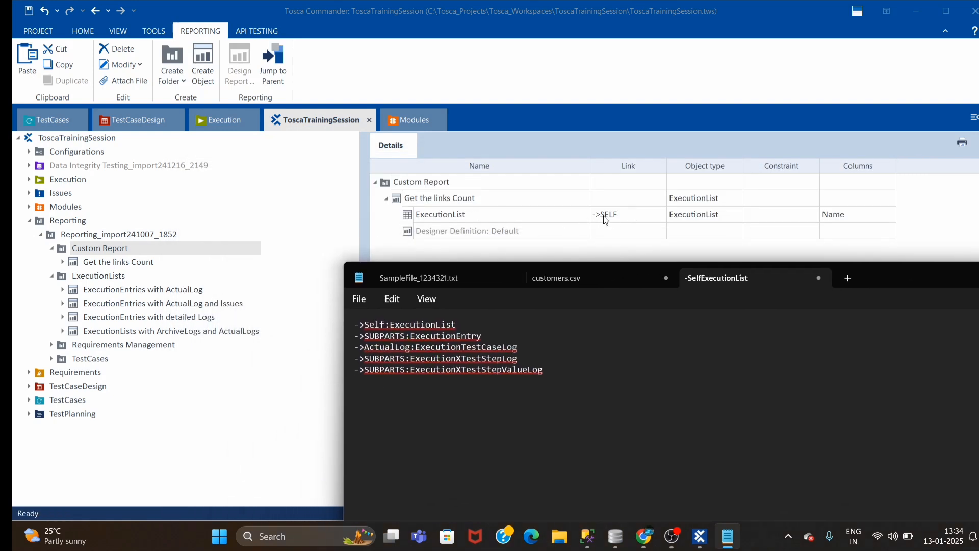
pyautogui.doubleClick(371, 326)
pyautogui.doubleClick(422, 324)
pyautogui.click(439, 217)
pyautogui.click(439, 215)
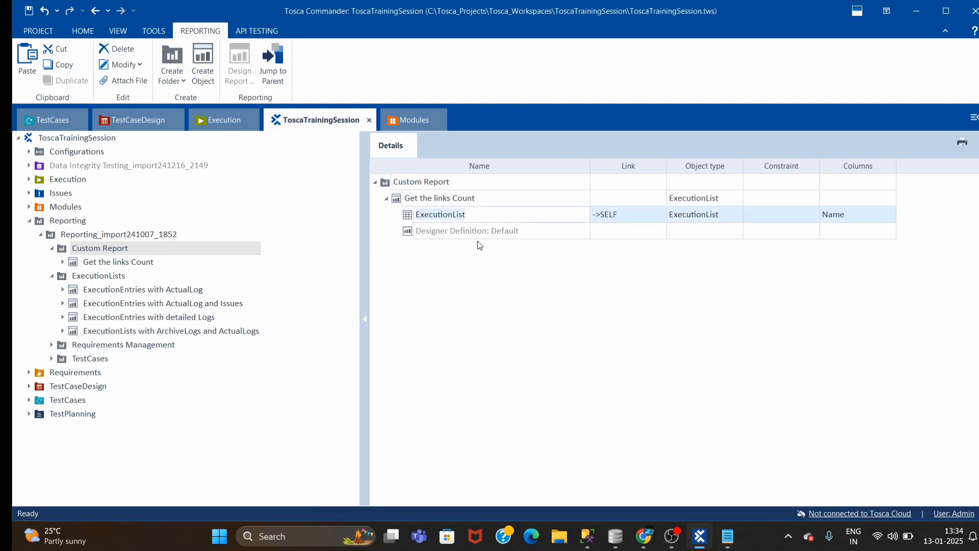
pyautogui.click(443, 289)
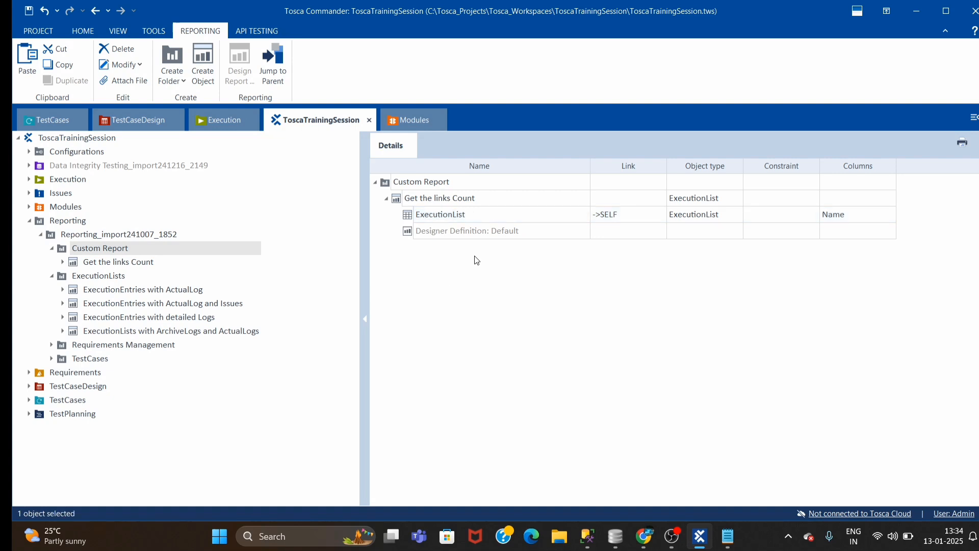
# Narrow the project tree and arrange Tosca Commander and the Notepad query side by side
pyautogui.click(728, 537)
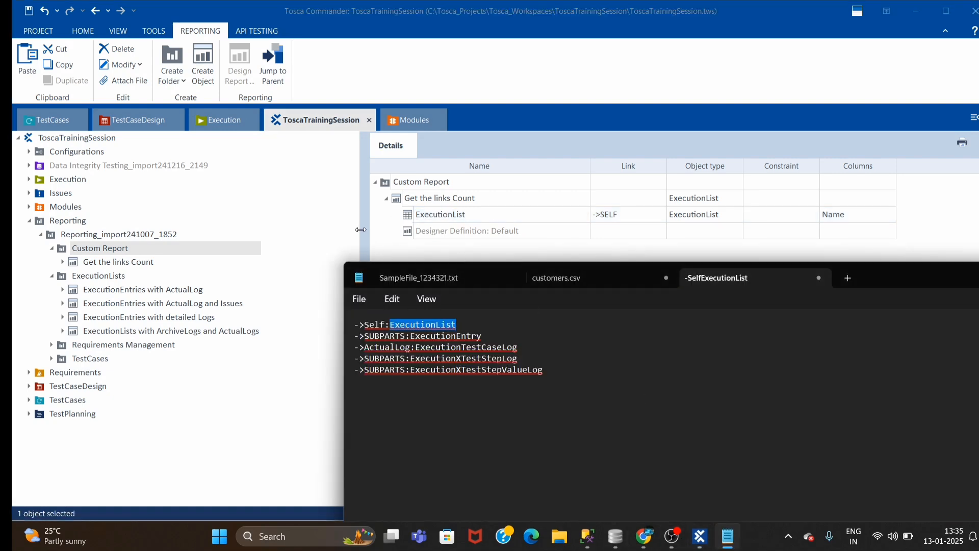
pyautogui.moveTo(360, 229); pyautogui.dragTo(266, 230)
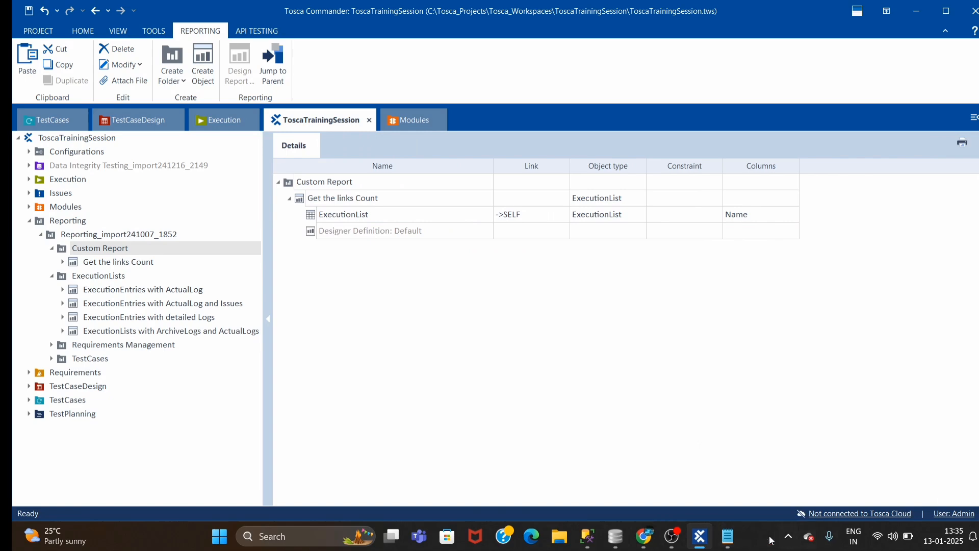
pyautogui.click(728, 536)
pyautogui.moveTo(912, 281); pyautogui.dragTo(977, 153)
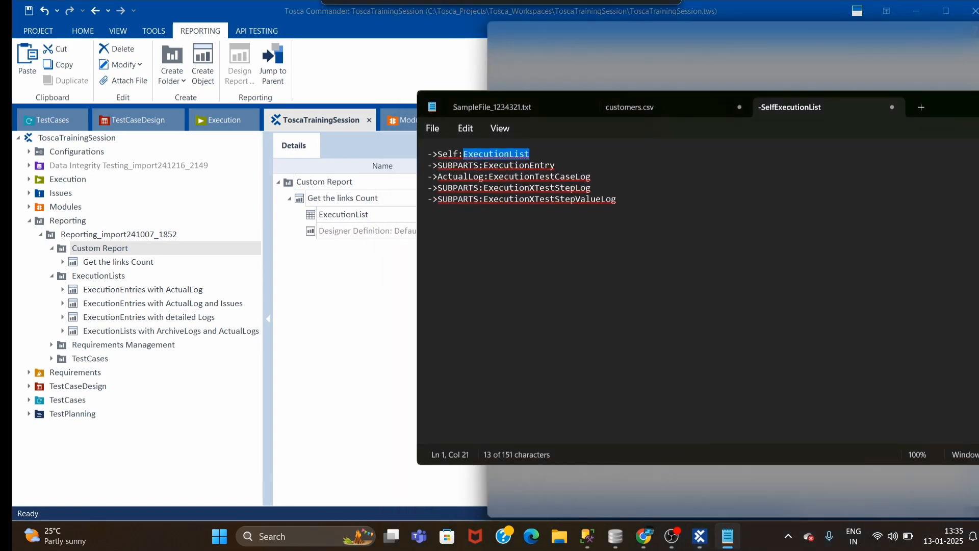
pyautogui.click(195, 246)
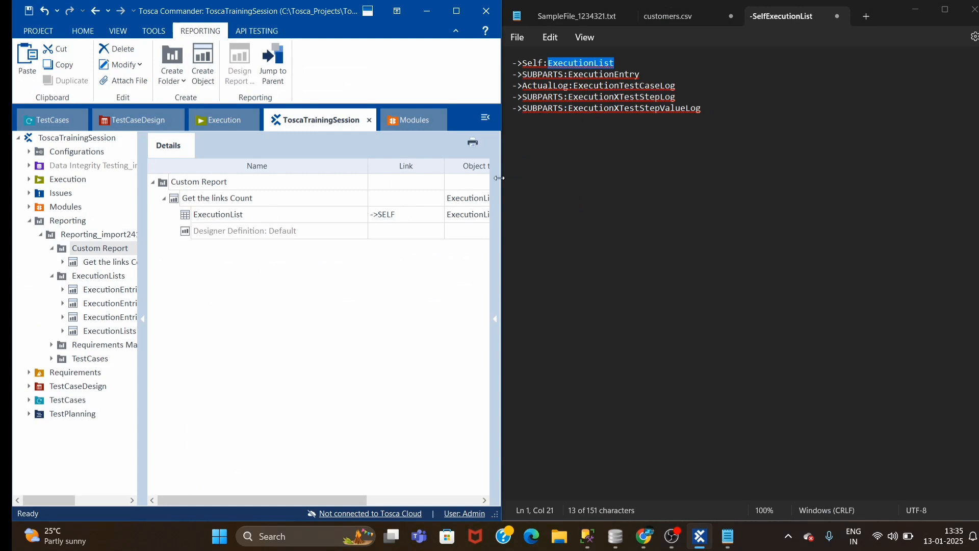
# Add a dataset definition named ExecutionEntry under the ExecutionList dataset
pyautogui.rightClick(196, 222)
pyautogui.click(212, 243)
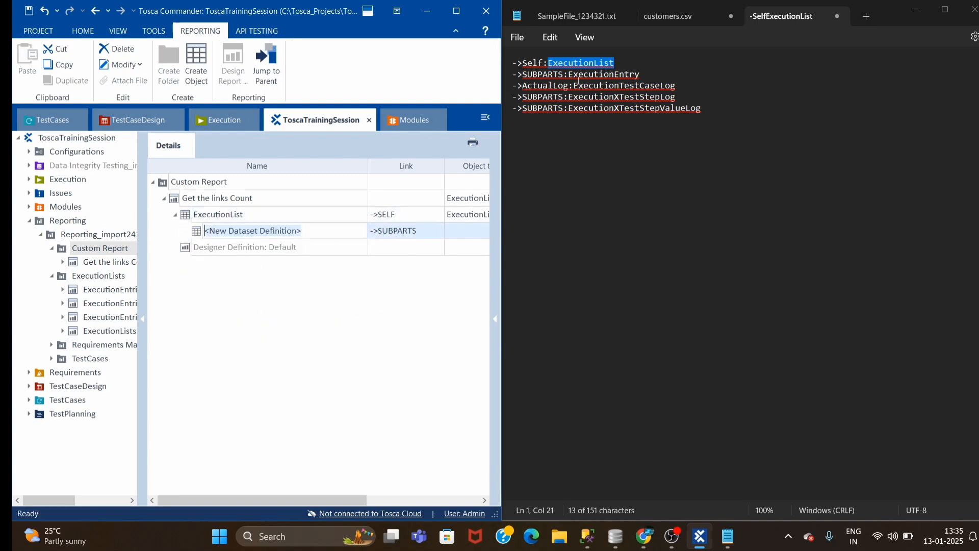
pyautogui.write('ExecutionEntry')
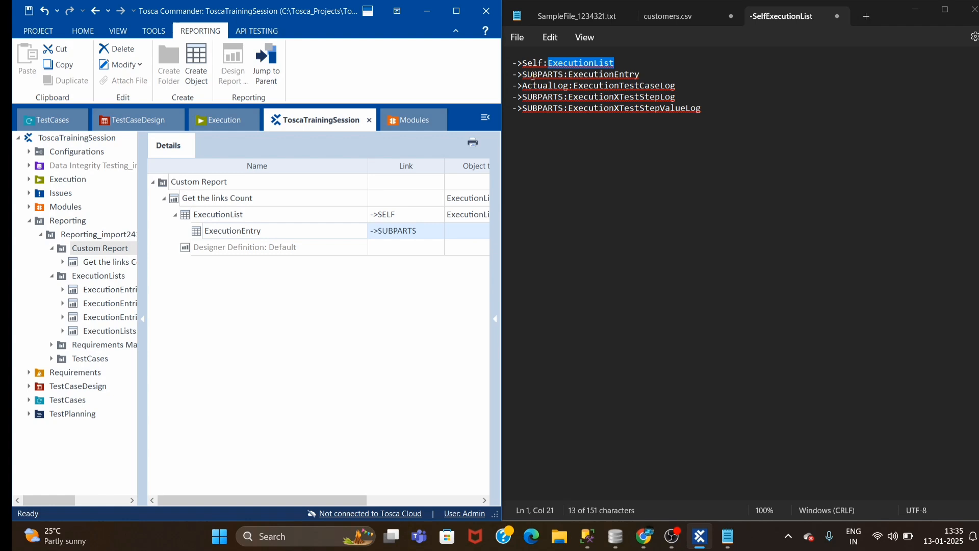
# Set the object type of the ExecutionEntry dataset to ExecutionEntry, matching the second query line
pyautogui.click(608, 76)
pyautogui.click(467, 220)
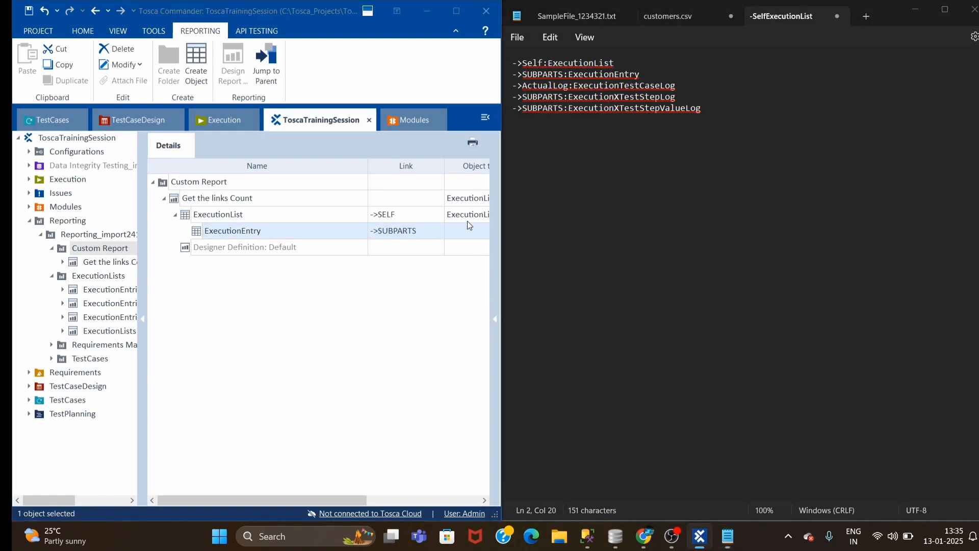
pyautogui.click(473, 232)
pyautogui.click(485, 231)
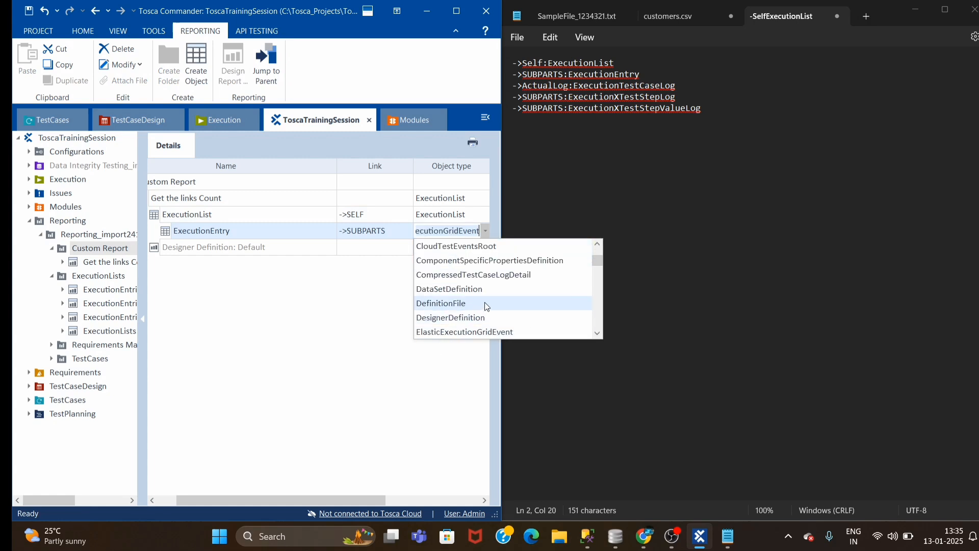
pyautogui.write('x')
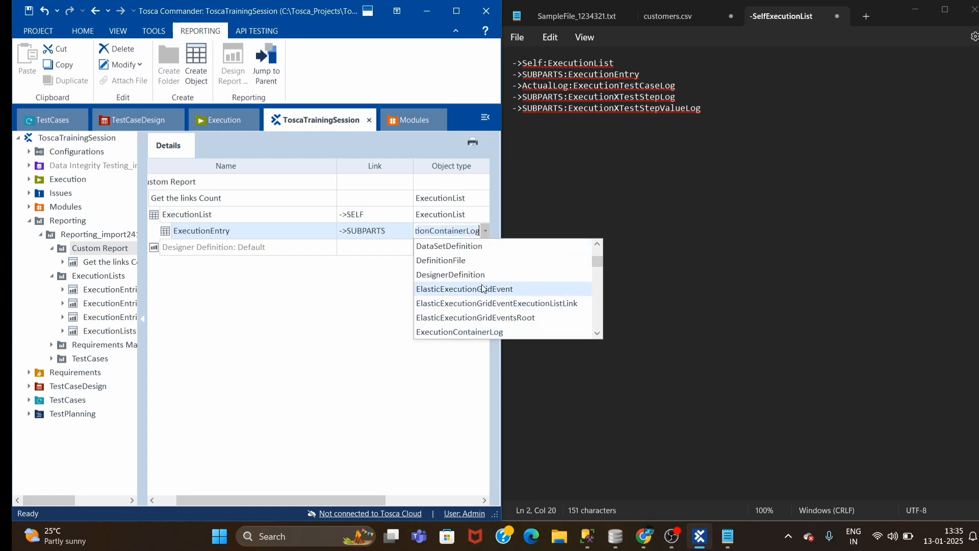
pyautogui.scroll(-2, 473, 329)
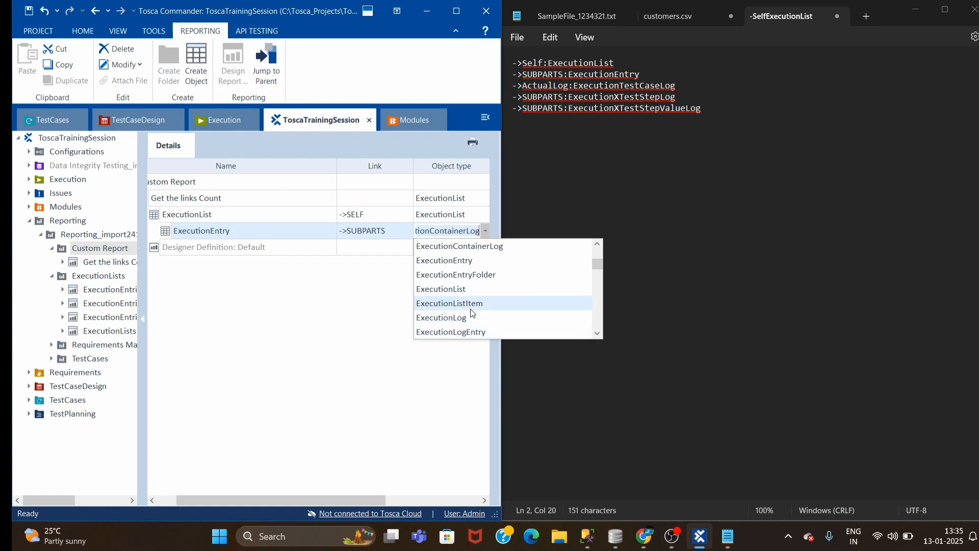
pyautogui.click(456, 263)
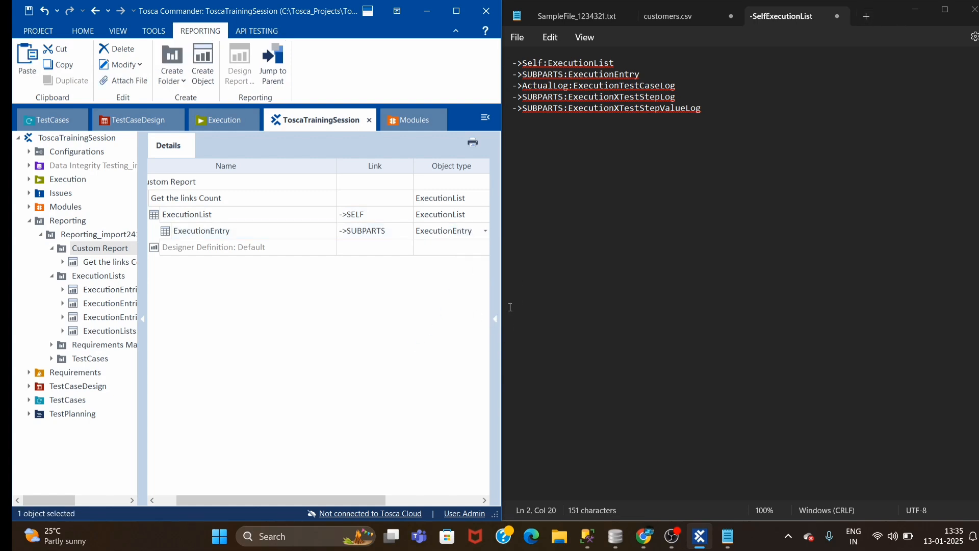
# Widen the Tosca Commander window and add a dataset definition named ActualLog under the ExecutionEntry dataset
pyautogui.moveTo(502, 292); pyautogui.dragTo(669, 285)
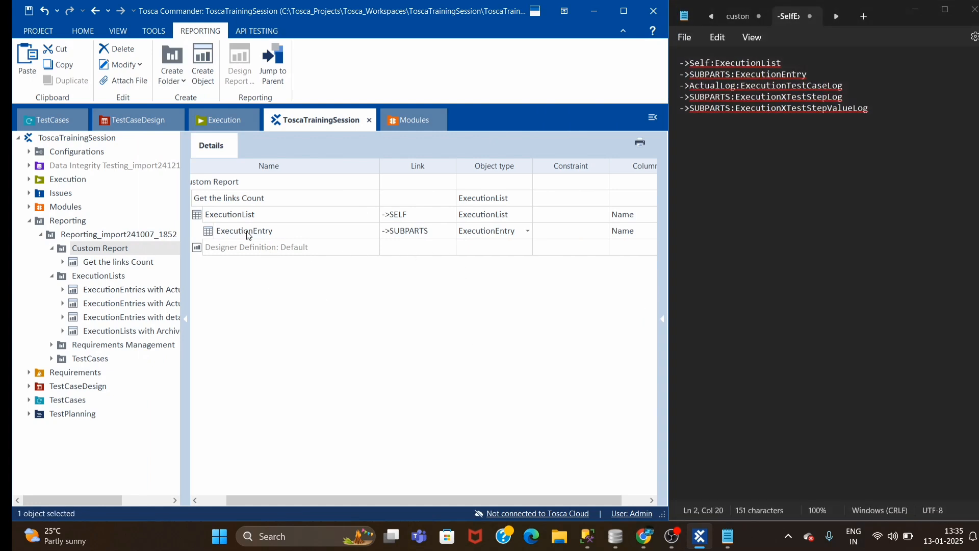
pyautogui.rightClick(220, 233)
pyautogui.click(248, 249)
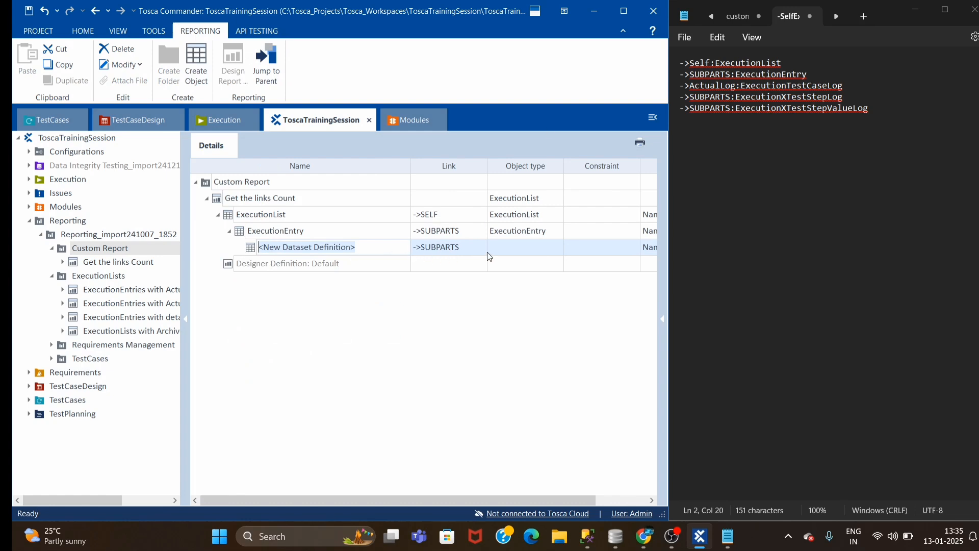
pyautogui.write('Act')
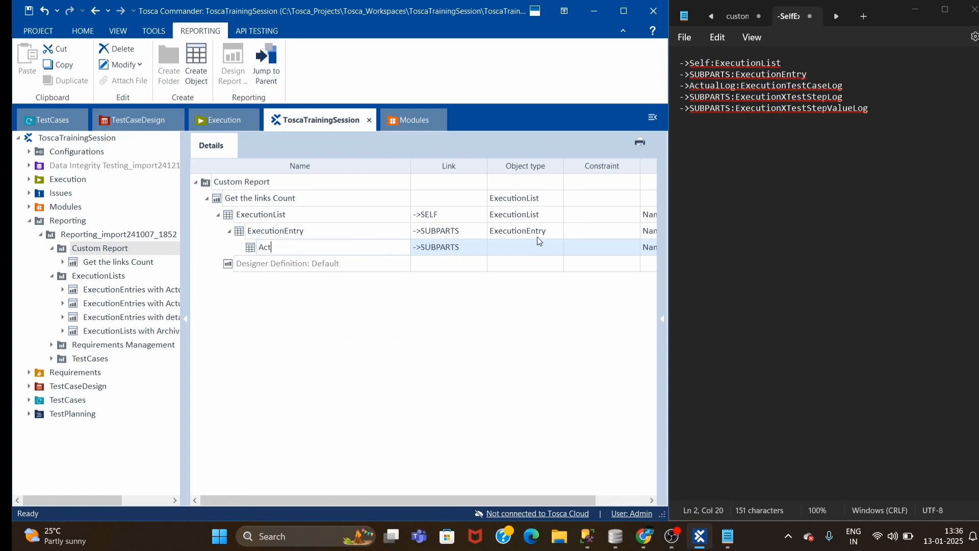
pyautogui.write('ualLog')
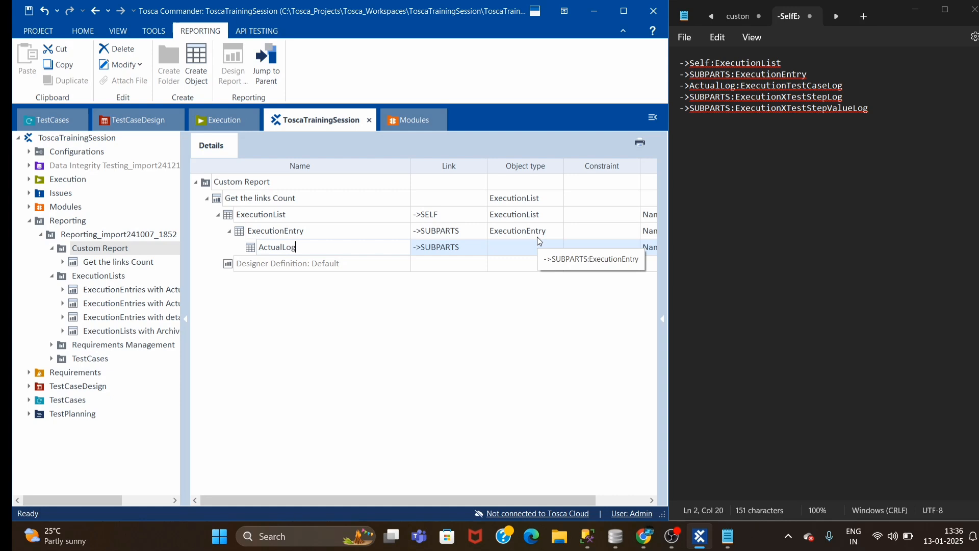
pyautogui.press('Return')
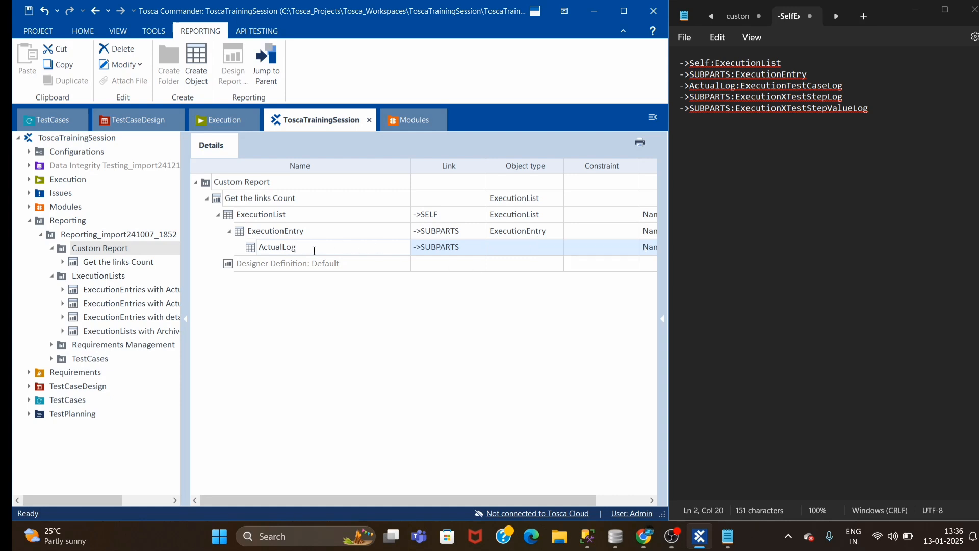
# Set the ActualLog dataset's link to ->ActualLog and its object type to ExecutionTestCaseLog
pyautogui.click(482, 248)
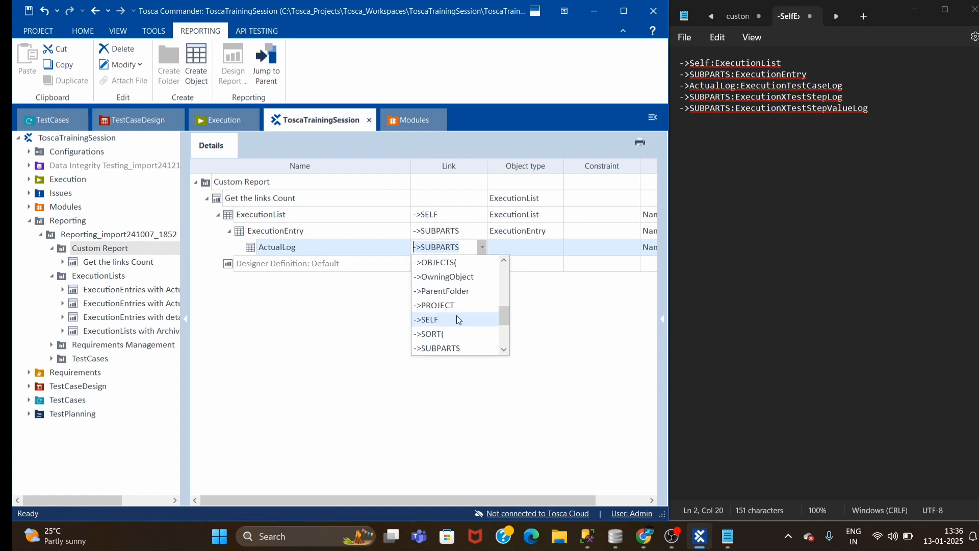
pyautogui.scroll(-2, 457, 315)
pyautogui.click(449, 291)
pyautogui.click(531, 250)
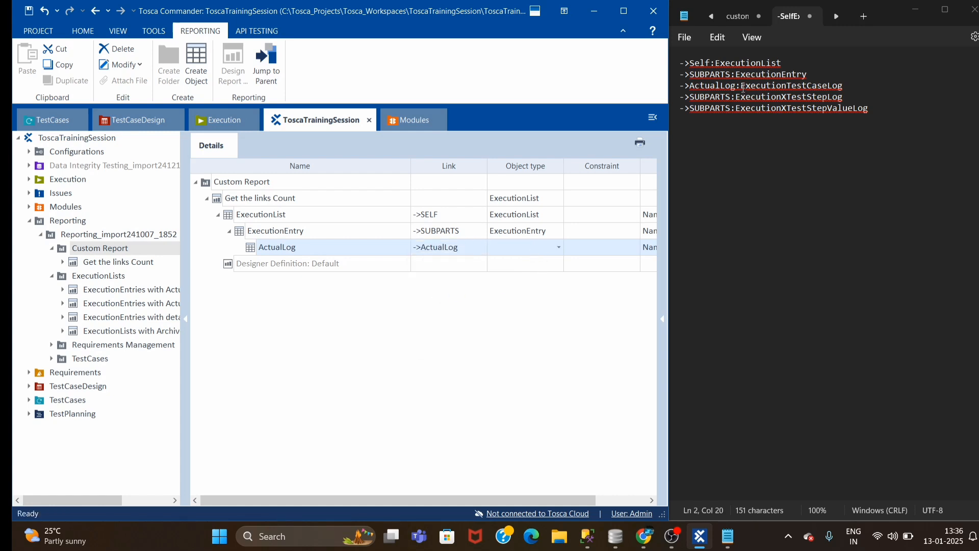
pyautogui.click(561, 246)
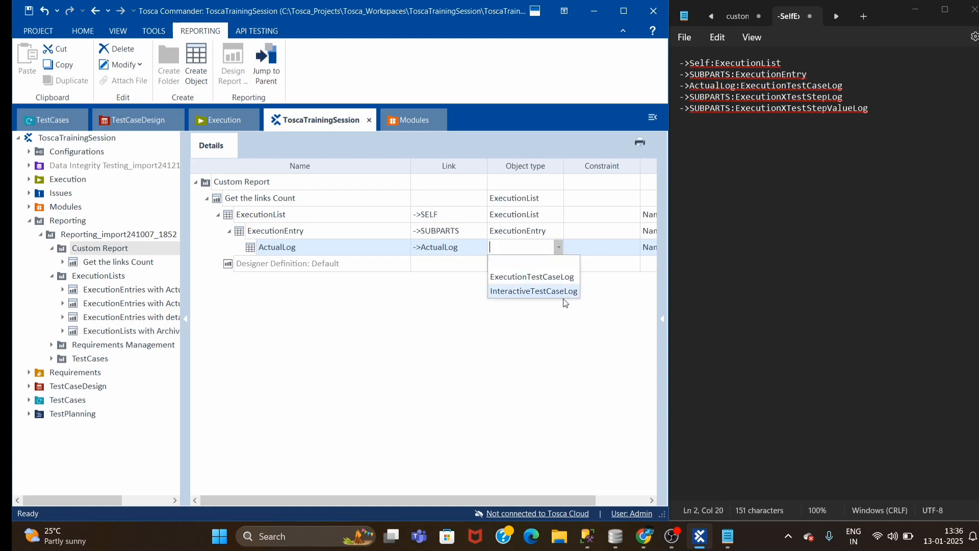
pyautogui.click(543, 276)
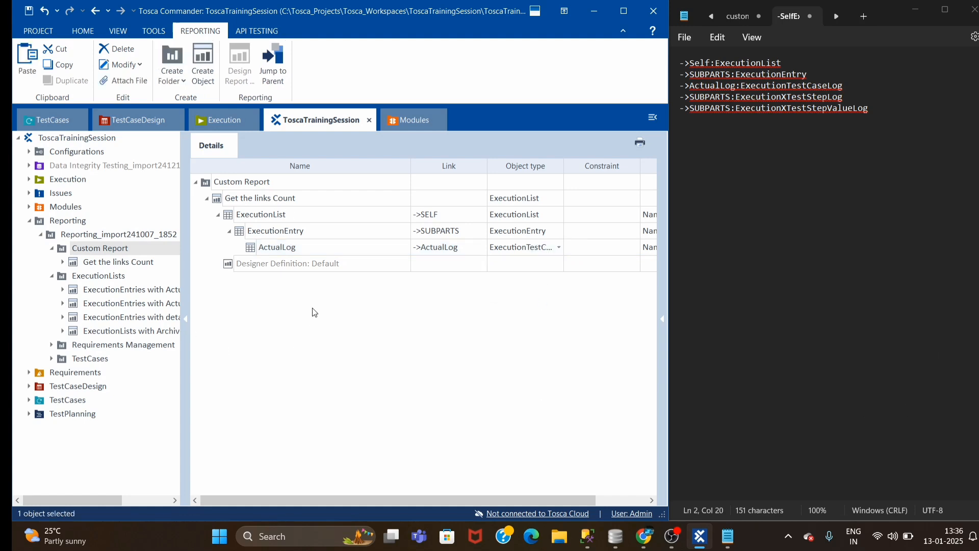
# Add a dataset definition under ActualLog and set its object type to ExecutionXTestStepLog
pyautogui.rightClick(251, 251)
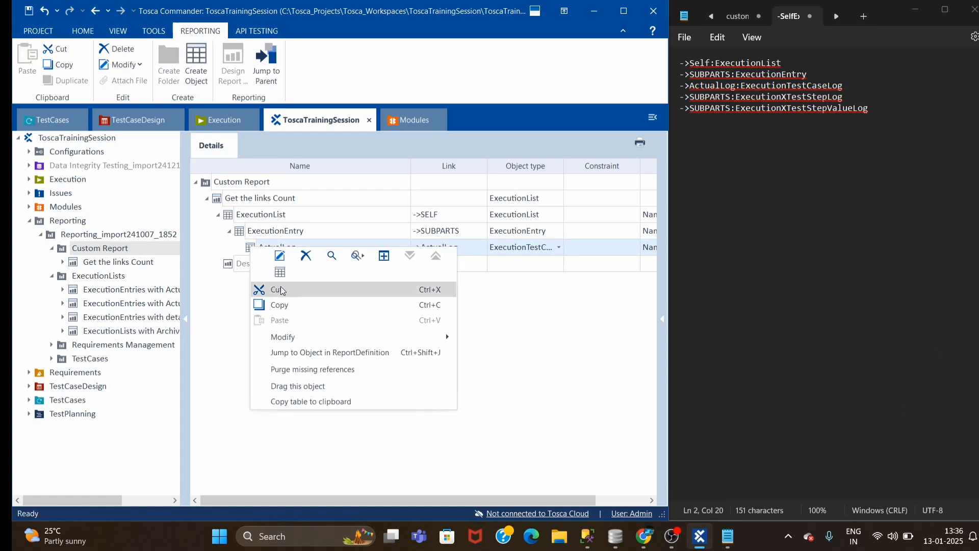
pyautogui.click(280, 256)
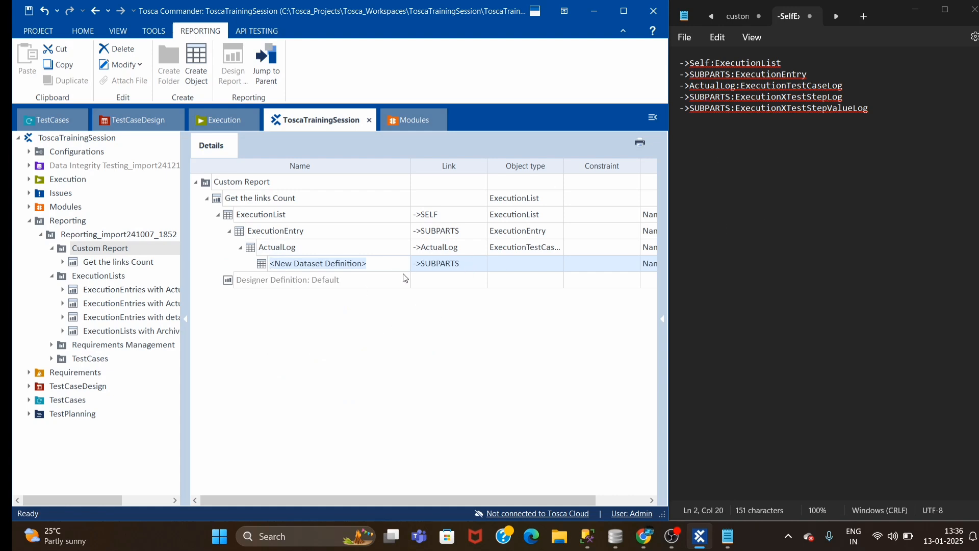
pyautogui.click(537, 268)
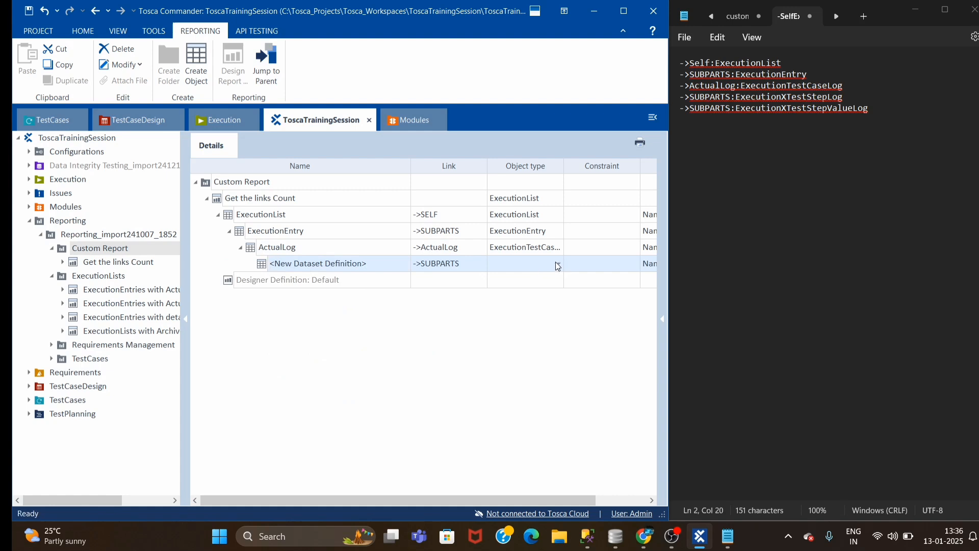
pyautogui.click(558, 265)
pyautogui.scroll(-6, 503, 351)
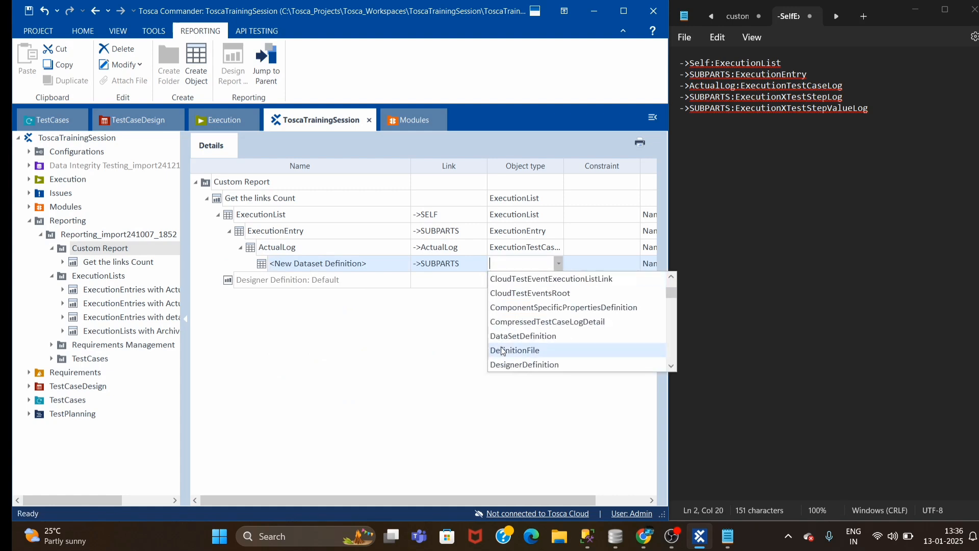
pyautogui.write('ex')
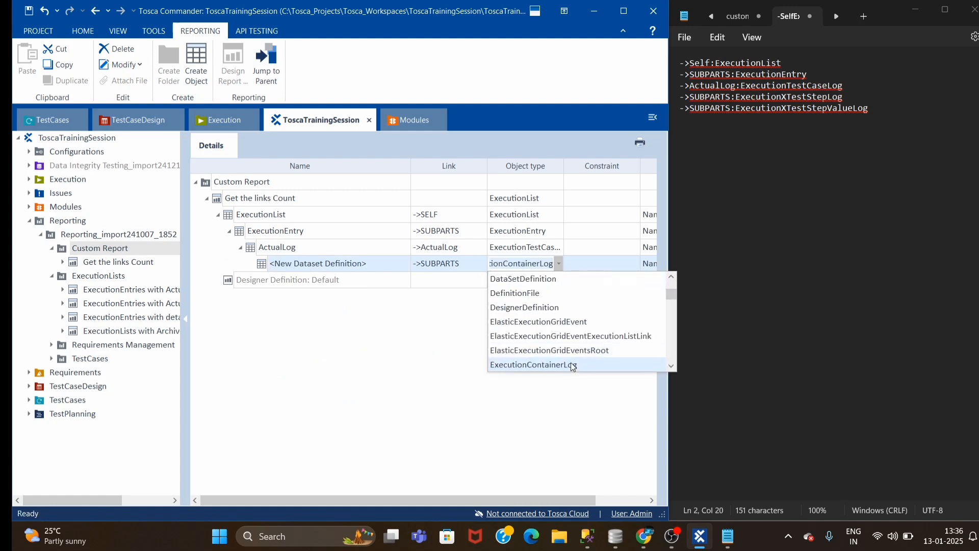
pyautogui.scroll(-4, 564, 357)
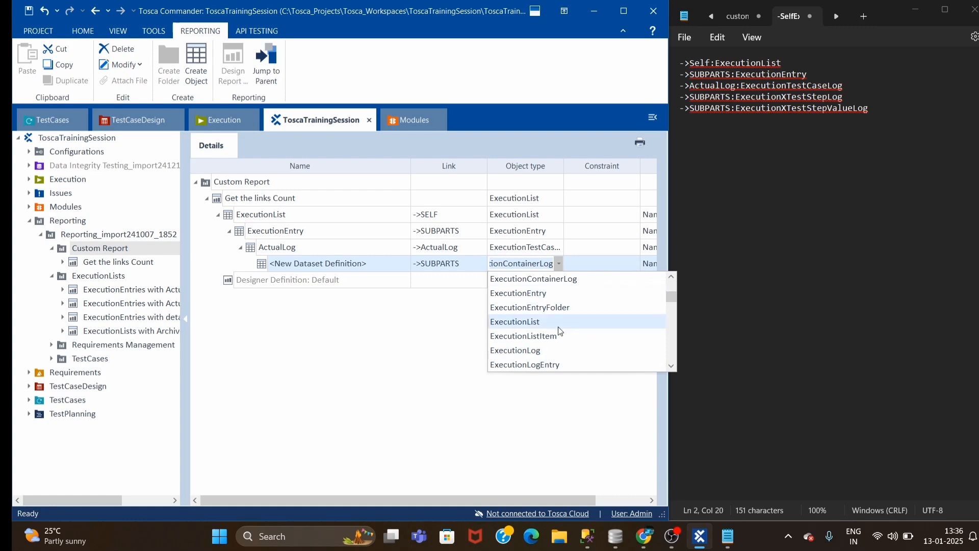
pyautogui.click(534, 351)
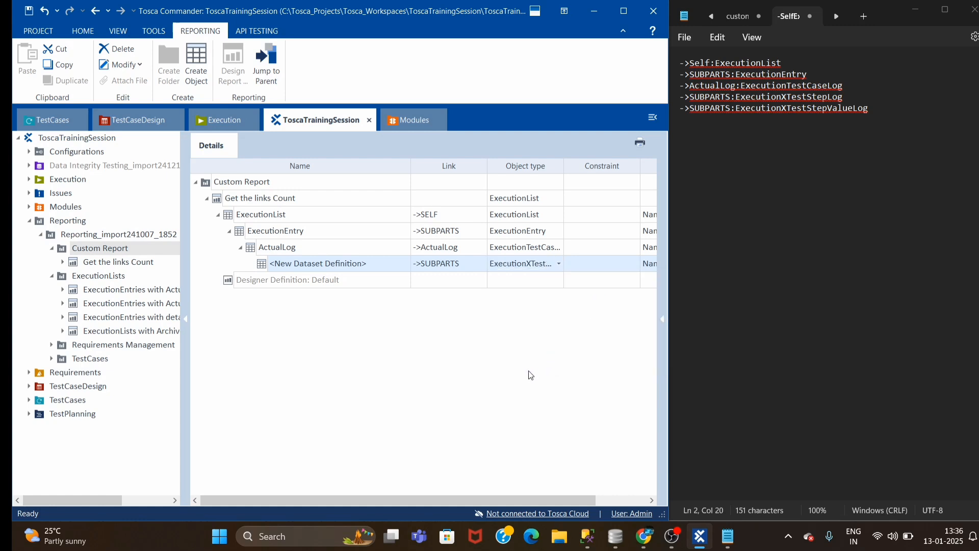
# Rename the new dataset definition under ActualLog as Links
pyautogui.click(378, 266)
pyautogui.click(383, 265)
pyautogui.moveTo(363, 265); pyautogui.dragTo(192, 265)
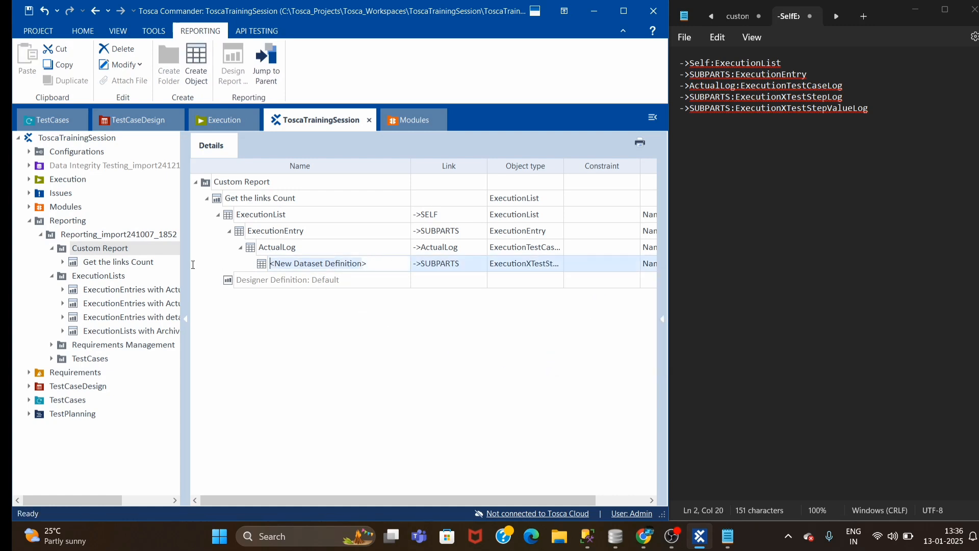
pyautogui.write('L')
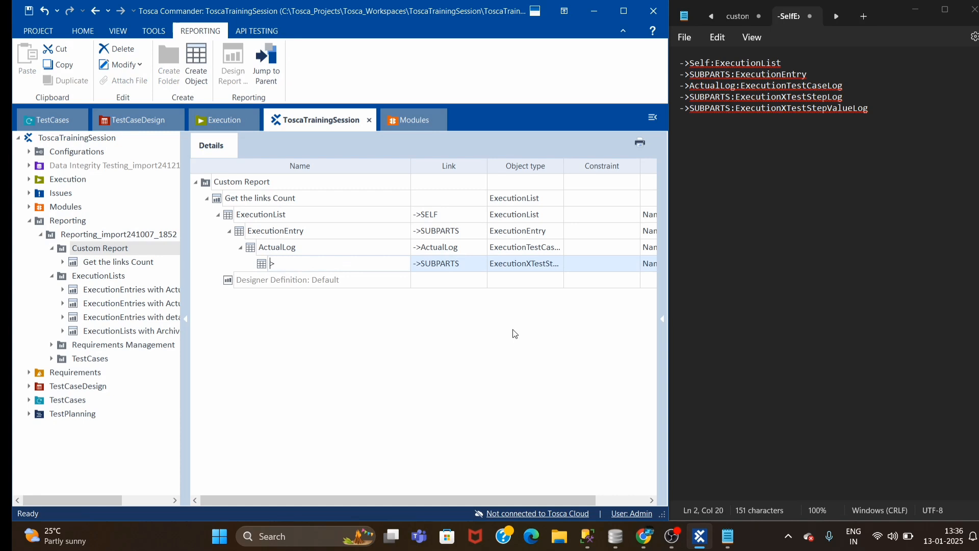
pyautogui.write('inks')
pyautogui.click(591, 332)
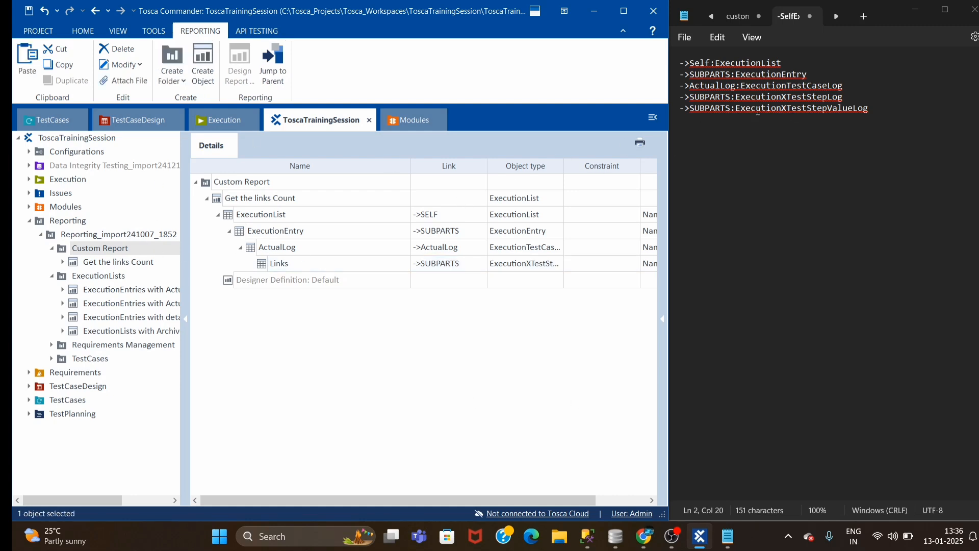
# Add a dataset definition under the Links dataset and set its object type to ExecutionXTestStepValueLog
pyautogui.rightClick(268, 264)
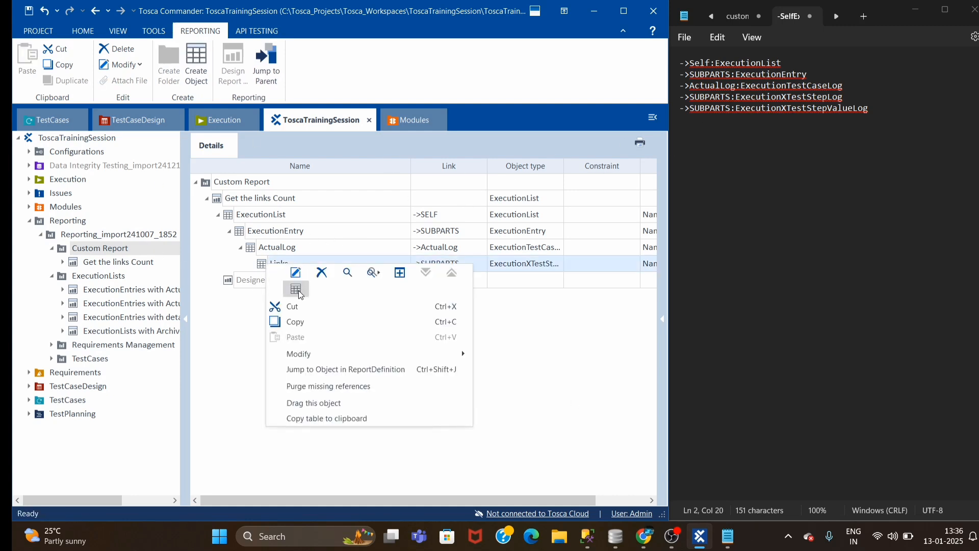
pyautogui.click(299, 291)
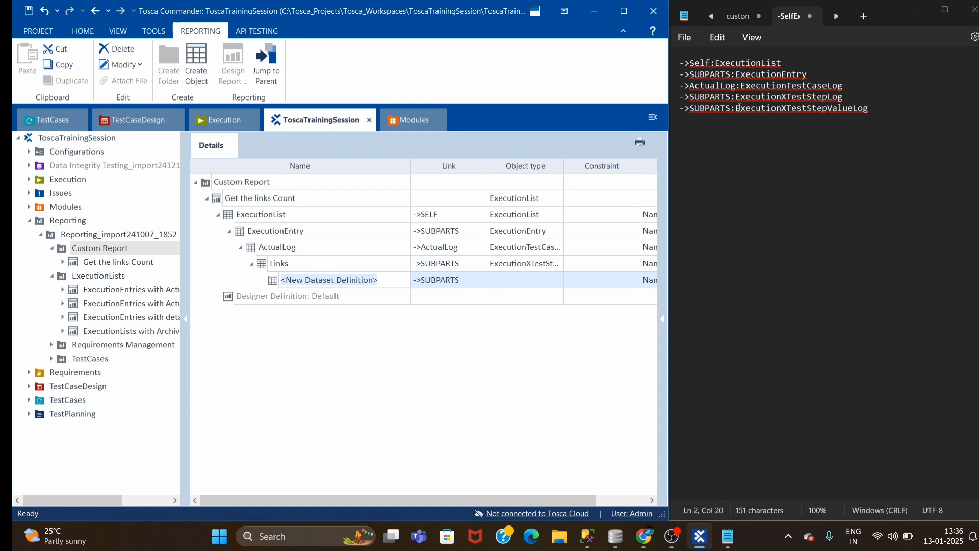
pyautogui.click(560, 282)
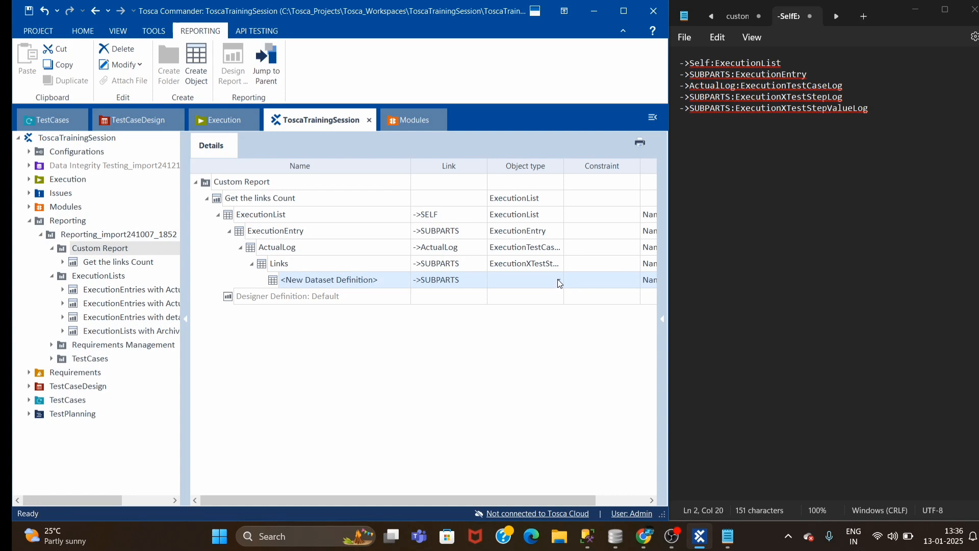
pyautogui.click(559, 282)
pyautogui.write('E')
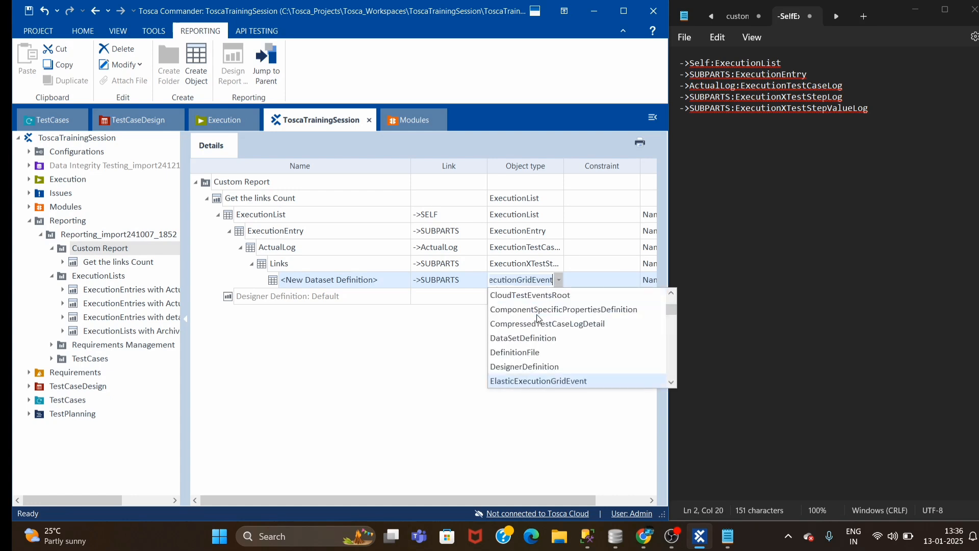
pyautogui.write('x')
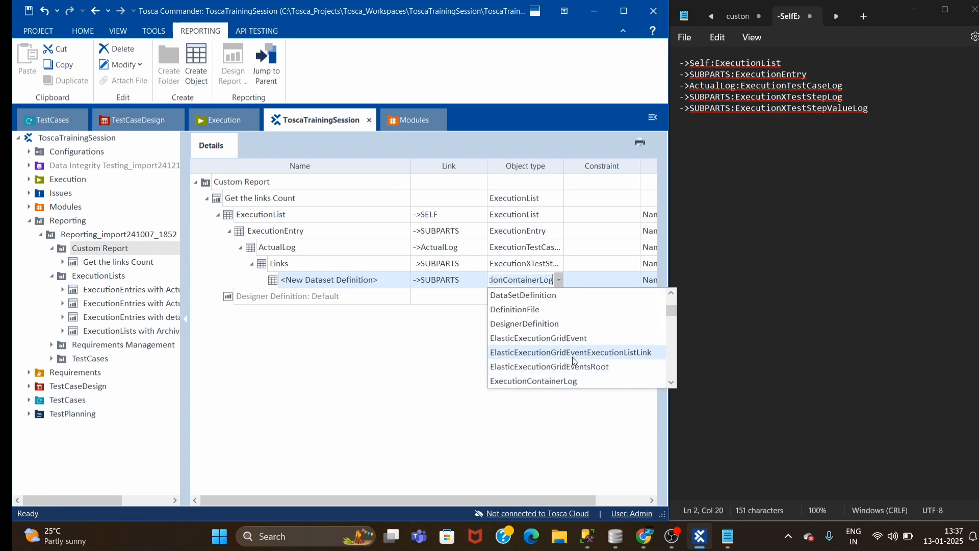
pyautogui.scroll(-3, 599, 380)
pyautogui.scroll(-1, 599, 379)
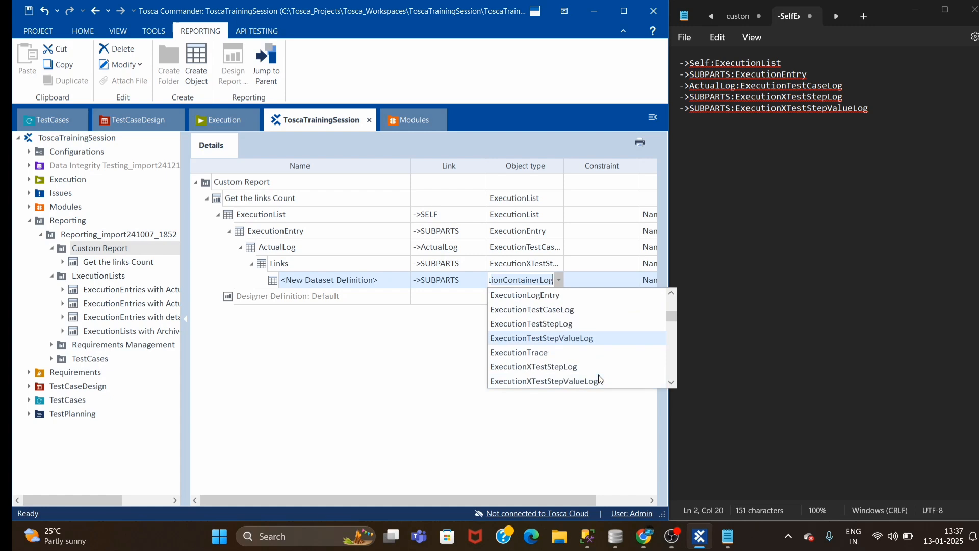
pyautogui.click(557, 383)
pyautogui.click(423, 315)
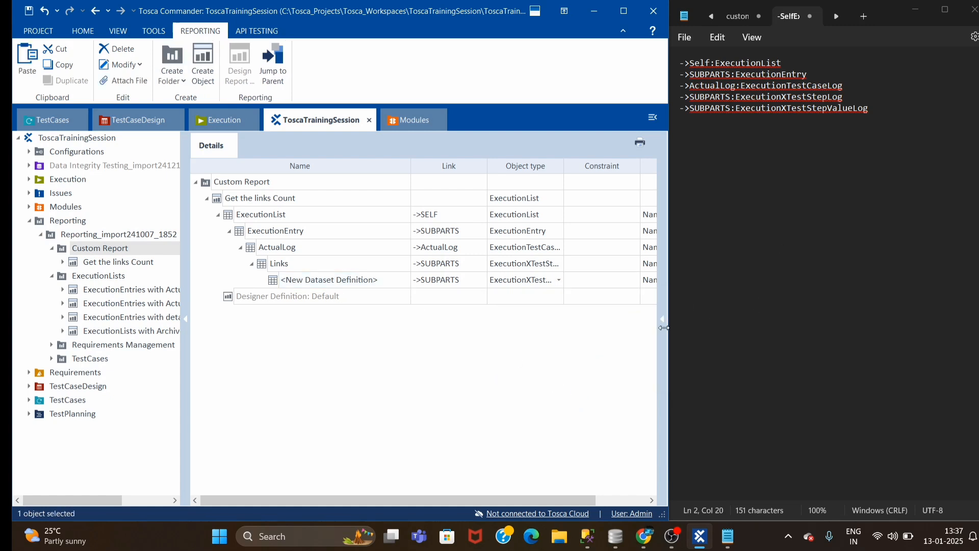
# Minimize Notepad, maximize Tosca Commander and rename the dataset definition under Links as LinkCount
pyautogui.click(918, 11)
pyautogui.click(624, 11)
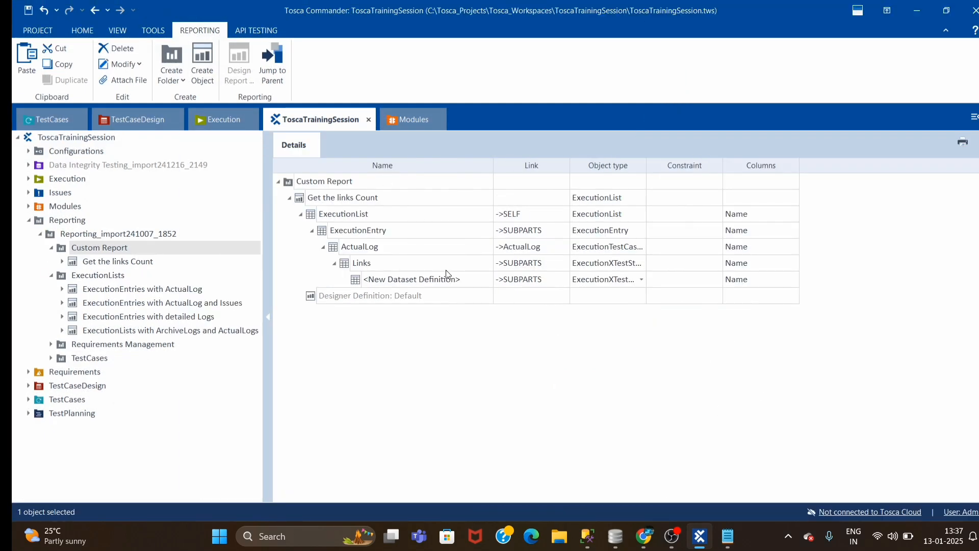
pyautogui.click(447, 276)
pyautogui.click(472, 279)
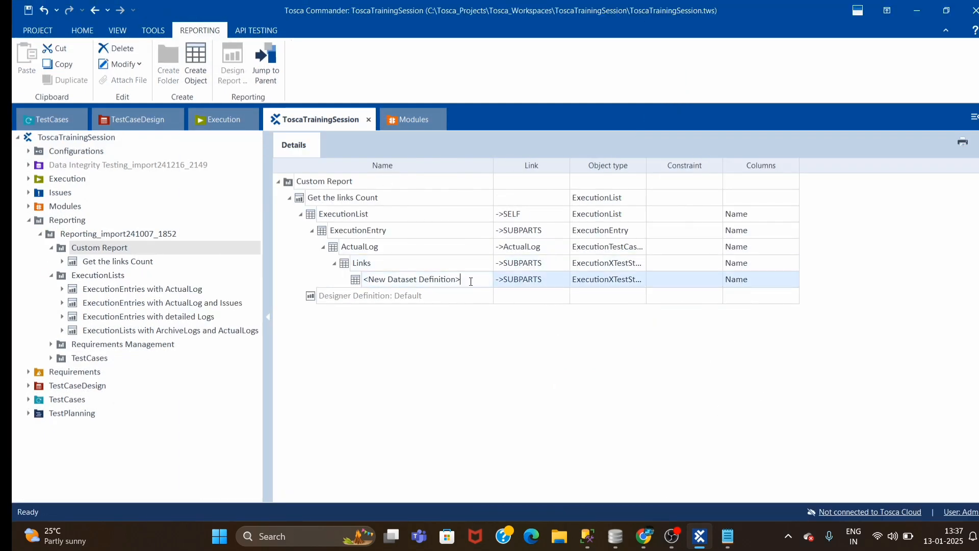
pyautogui.hotkey('ctrl', 'a')
pyautogui.write('Link')
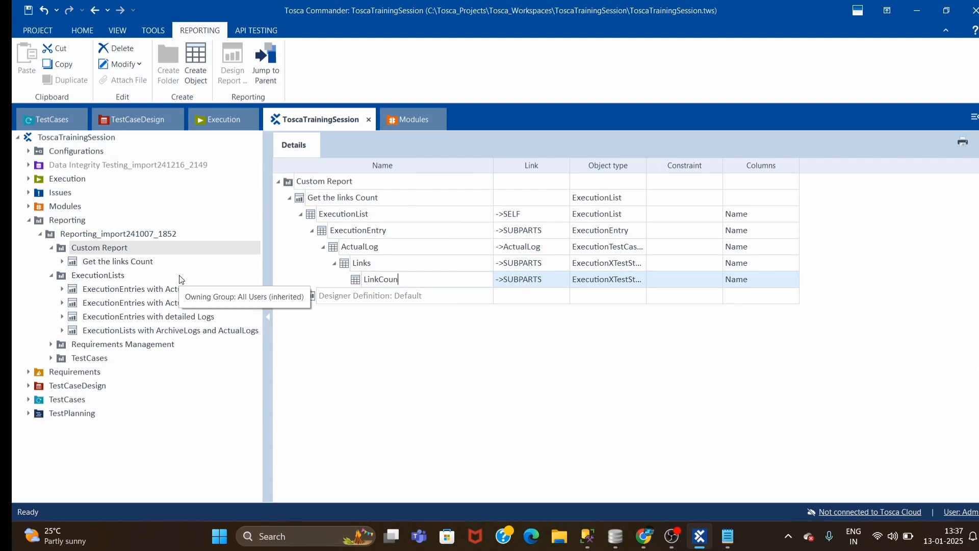
pyautogui.click(553, 452)
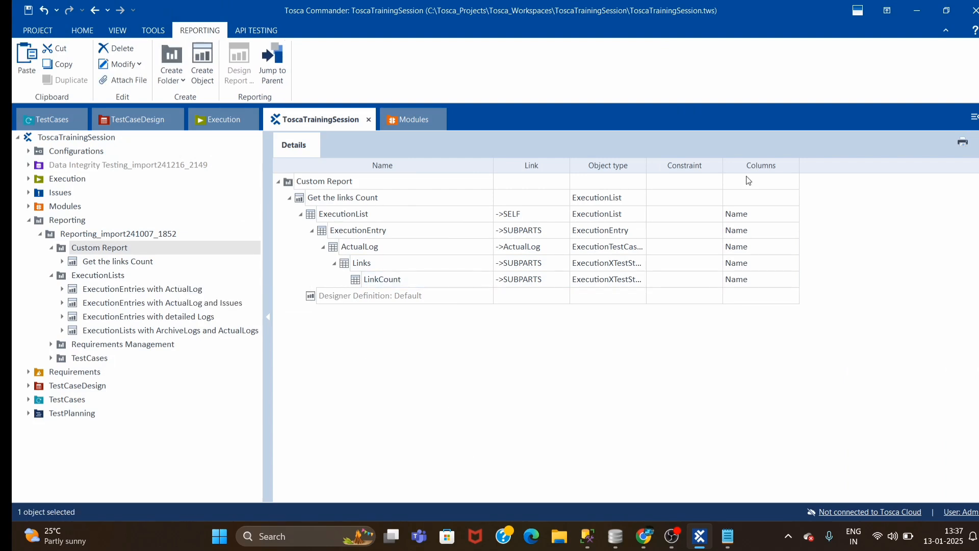
# Set the LinkCount dataset's columns to LogInfo and UsedValue, removing Name from the selection
pyautogui.click(780, 281)
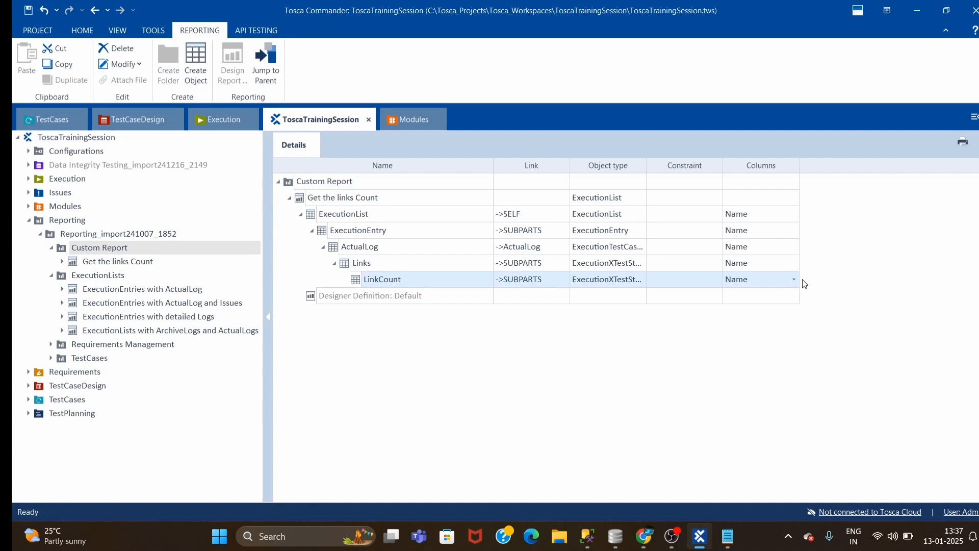
pyautogui.click(794, 280)
pyautogui.scroll(-10, 788, 416)
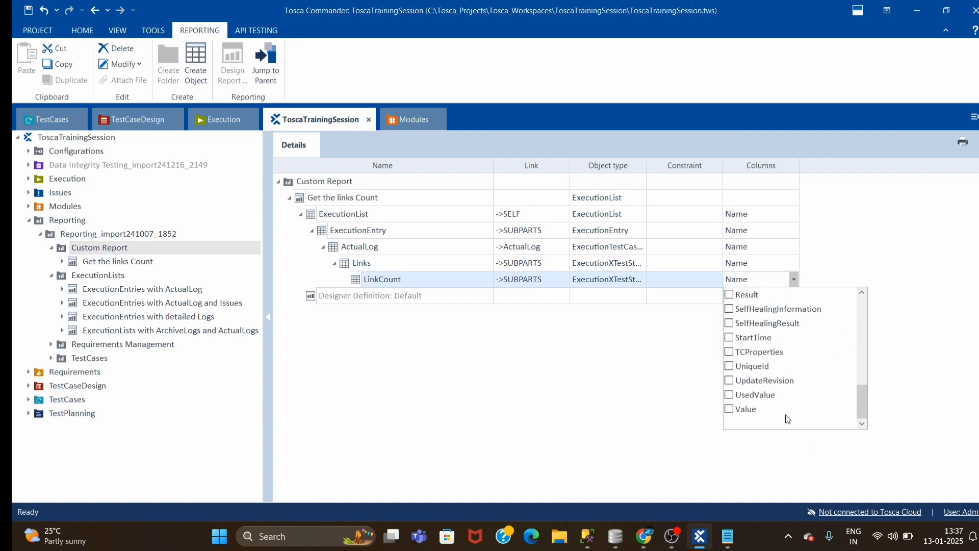
pyautogui.click(730, 395)
pyautogui.scroll(3, 785, 331)
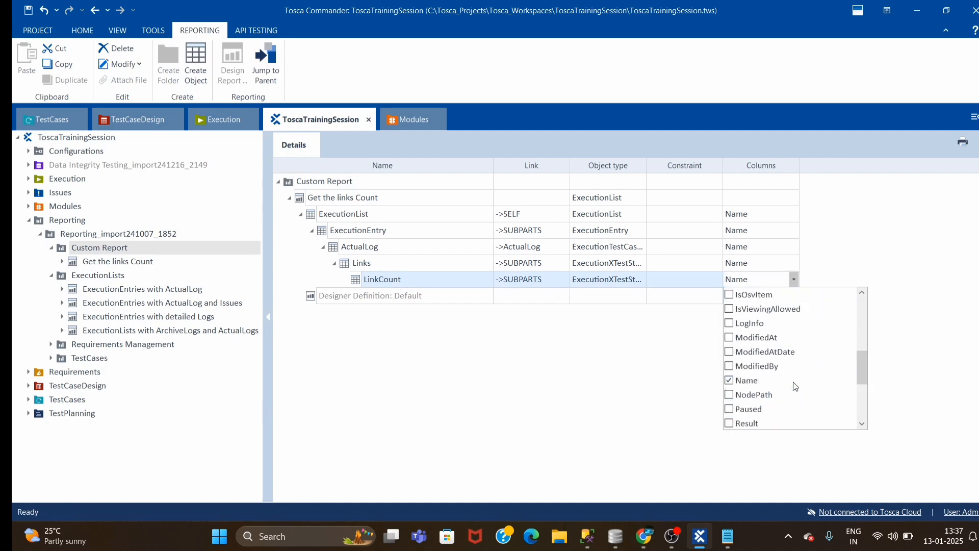
pyautogui.click(730, 380)
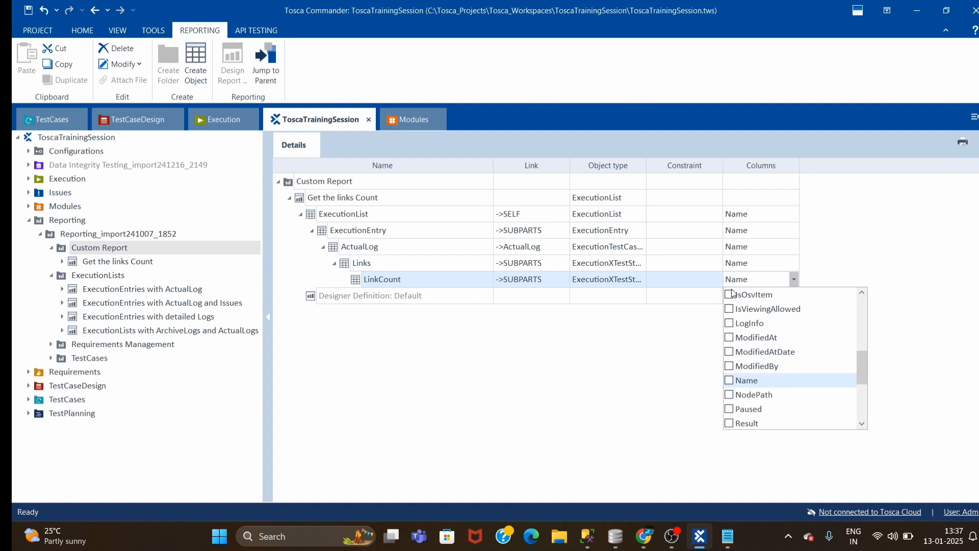
pyautogui.click(730, 326)
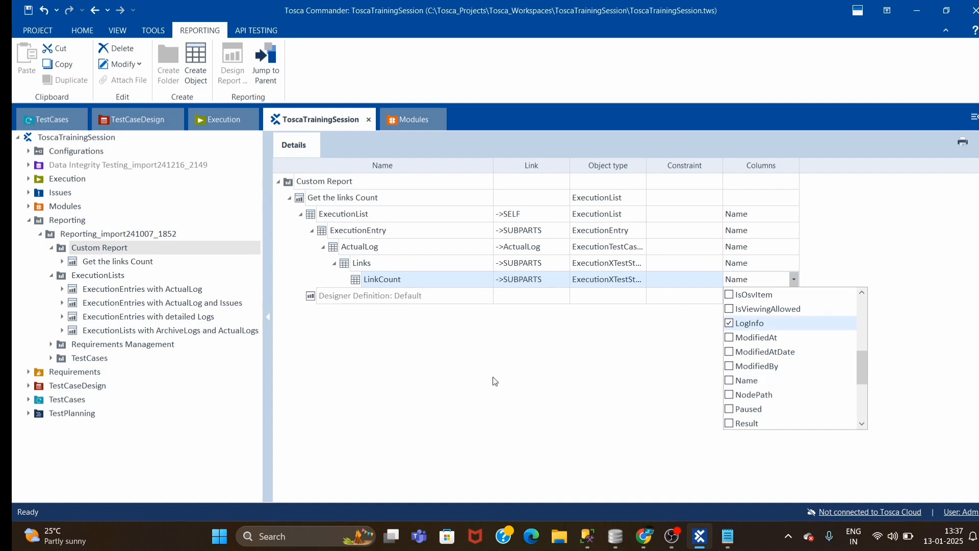
pyautogui.click(568, 403)
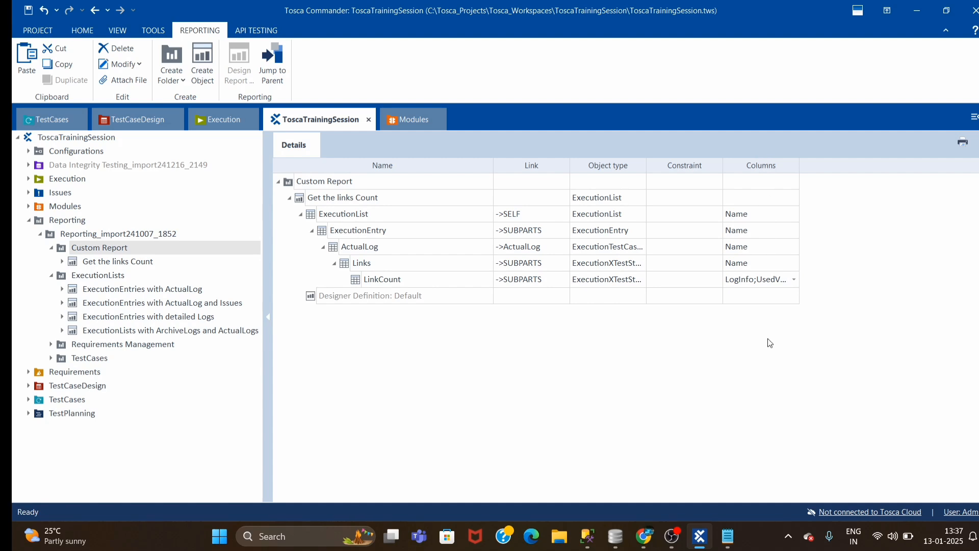
pyautogui.click(794, 279)
pyautogui.click(613, 434)
pyautogui.click(446, 382)
# Open the Get the links Count report in the report designer, dismissing the missing relation and missing tables errors
pyautogui.rightClick(111, 254)
pyautogui.rightClick(76, 261)
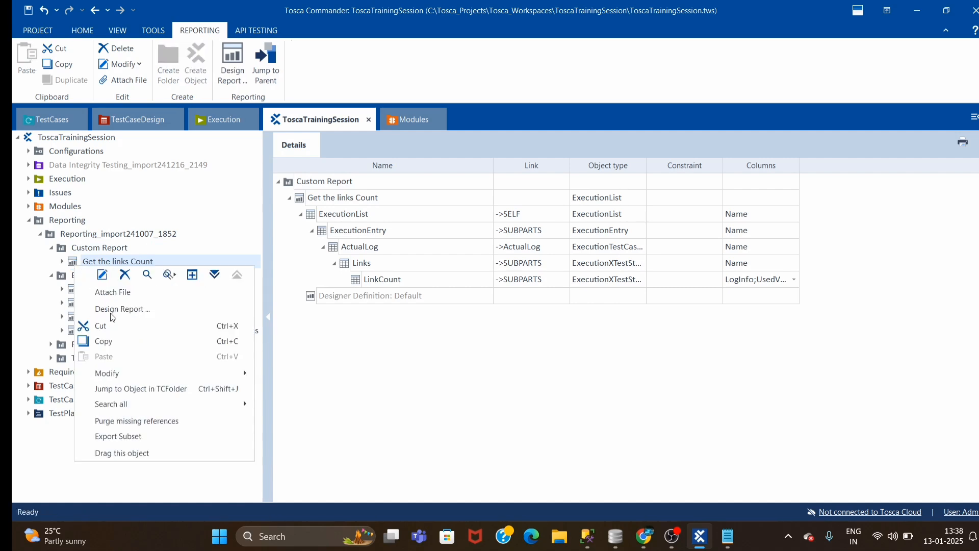
pyautogui.click(122, 309)
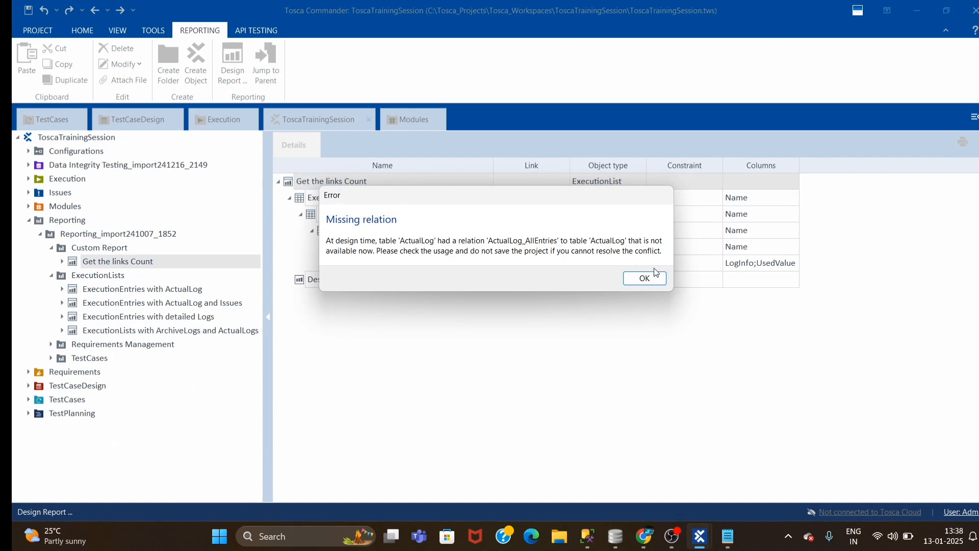
pyautogui.click(624, 281)
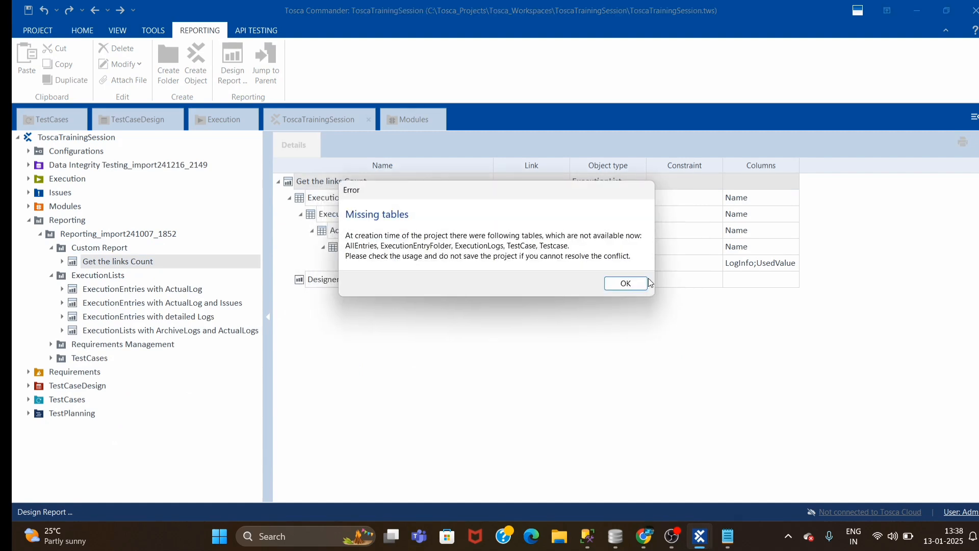
pyautogui.click(628, 283)
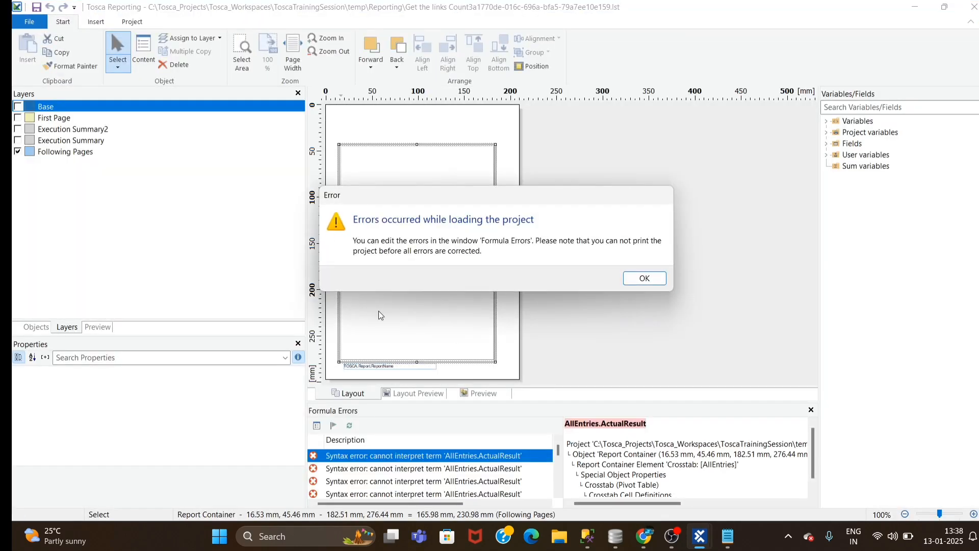
# Dismiss the project loading error together with the formula error list, and show the report's object tree
pyautogui.click(644, 278)
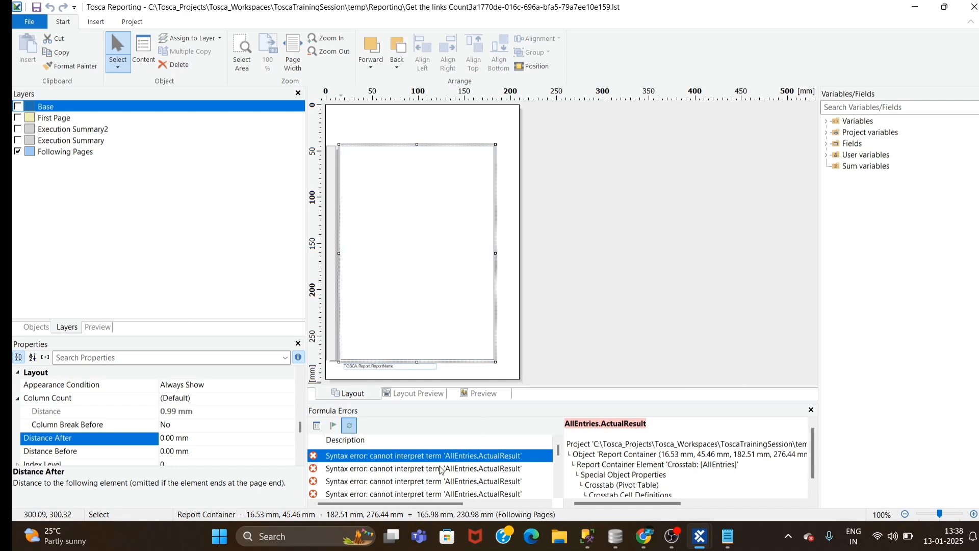
pyautogui.click(812, 410)
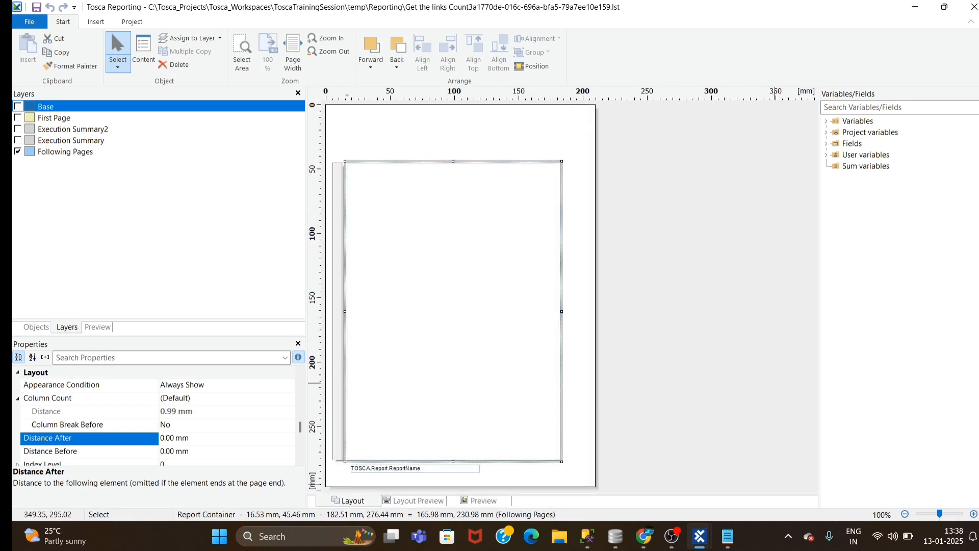
pyautogui.click(22, 326)
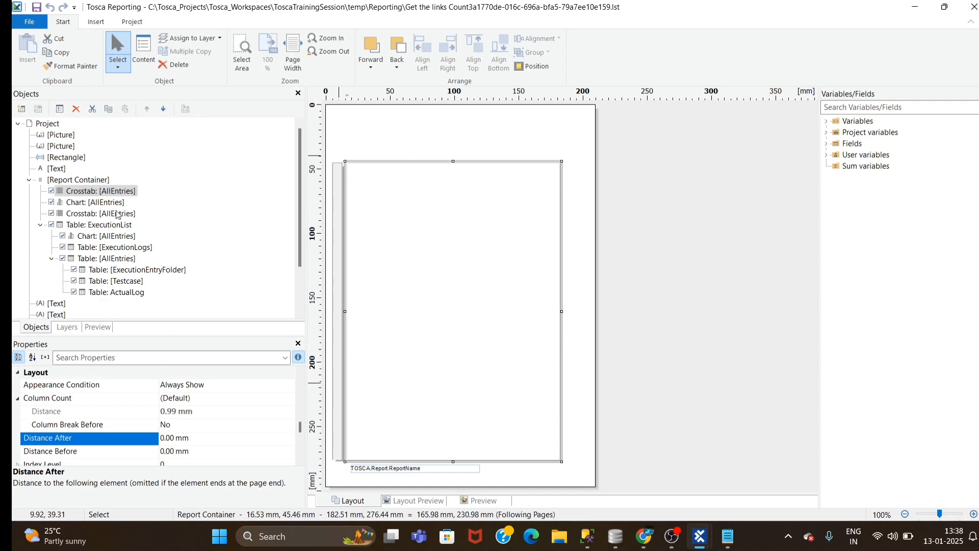
# Delete the ActualLog, Testcase and ExecutionEntryFolder tables nested under the AllEntries table
pyautogui.click(123, 296)
pyautogui.rightClick(139, 293)
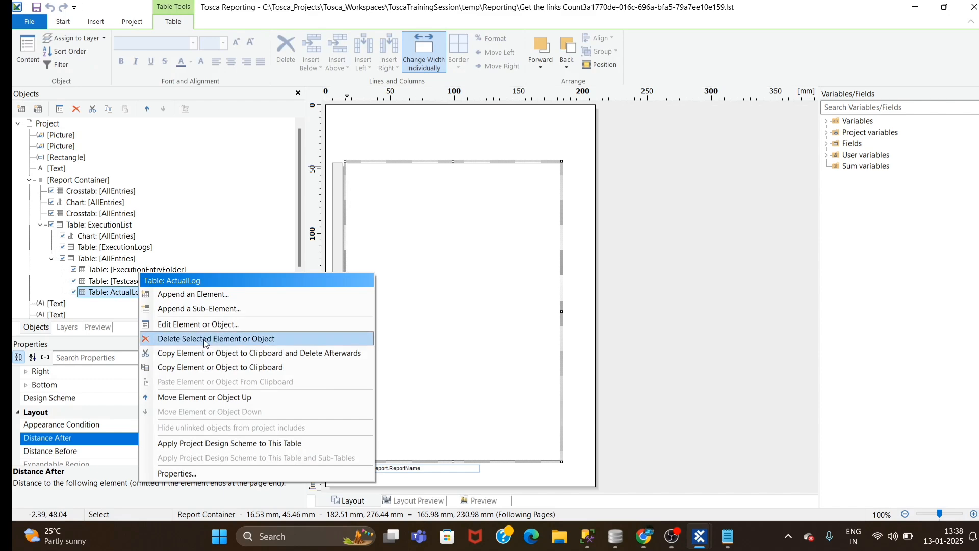
pyautogui.click(204, 339)
pyautogui.rightClick(121, 280)
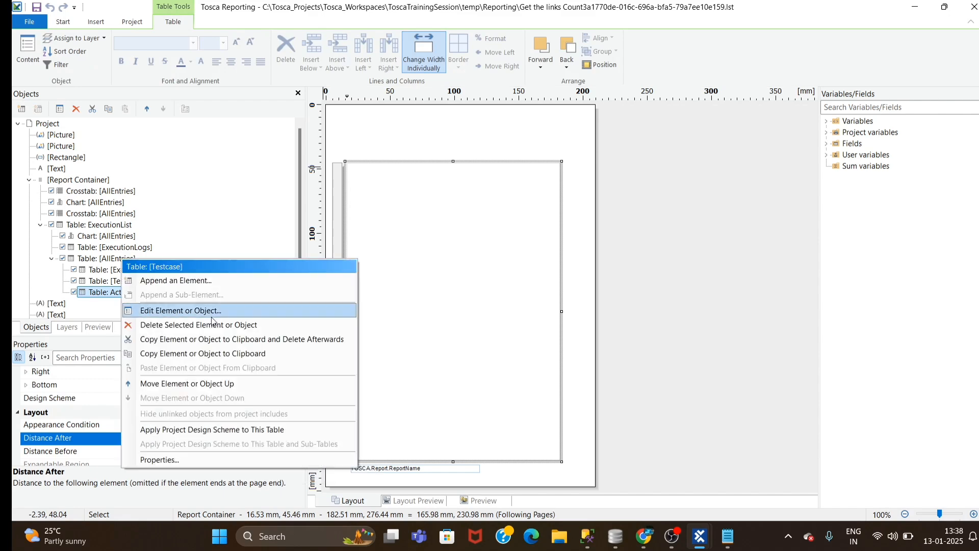
pyautogui.click(157, 325)
pyautogui.rightClick(132, 271)
pyautogui.click(159, 317)
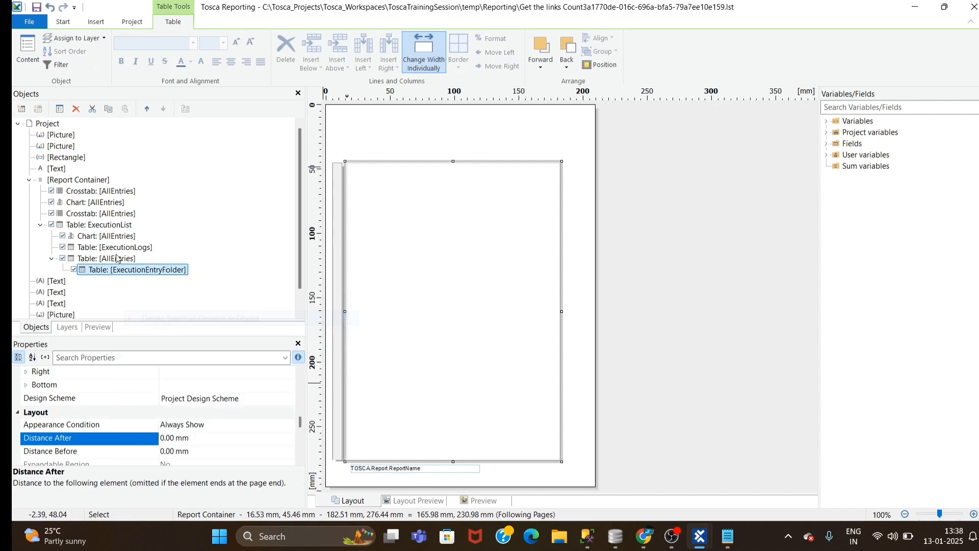
# Delete the ExecutionLogs and AllEntries tables nested under the ExecutionList table
pyautogui.rightClick(118, 246)
pyautogui.click(153, 299)
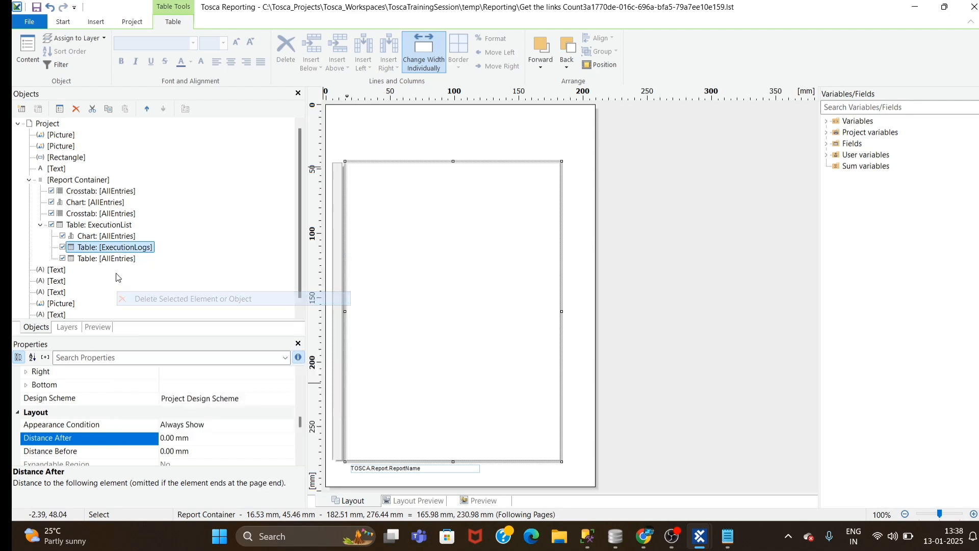
pyautogui.rightClick(108, 249)
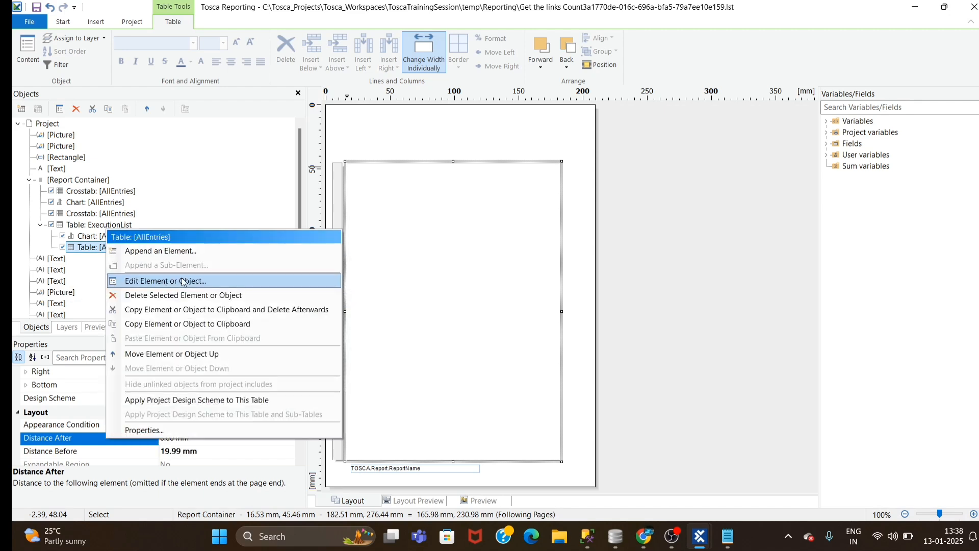
pyautogui.click(154, 295)
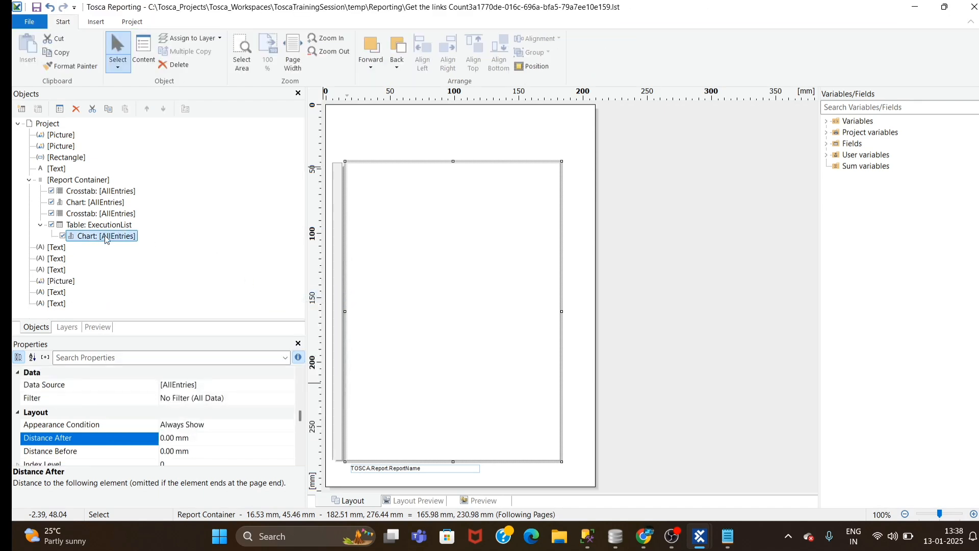
# Try to delete the AllEntries chart nested under the ExecutionList table
pyautogui.rightClick(106, 240)
pyautogui.click(262, 277)
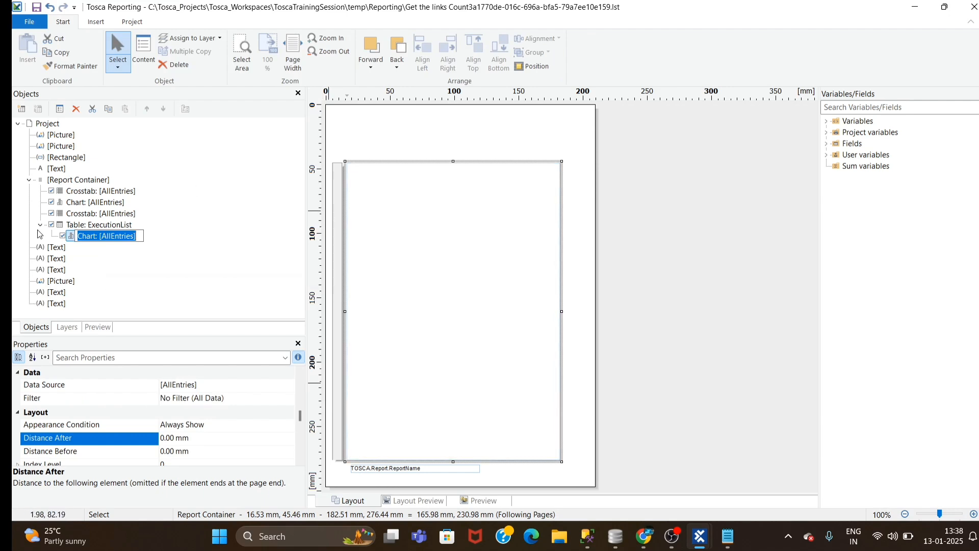
pyautogui.click(233, 287)
pyautogui.rightClick(72, 237)
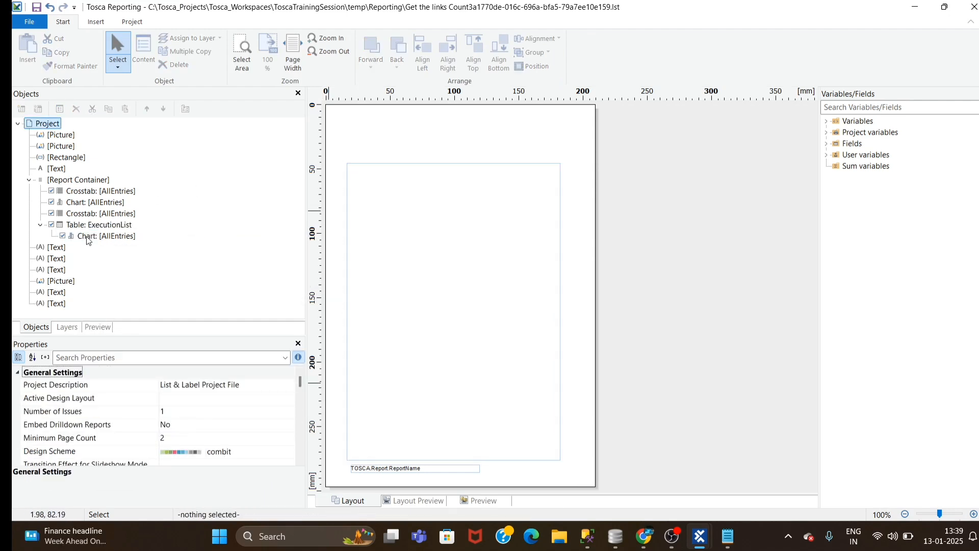
# Delete the ExecutionList table with its nested chart from the report container
pyautogui.click(63, 228)
pyautogui.rightClick(111, 226)
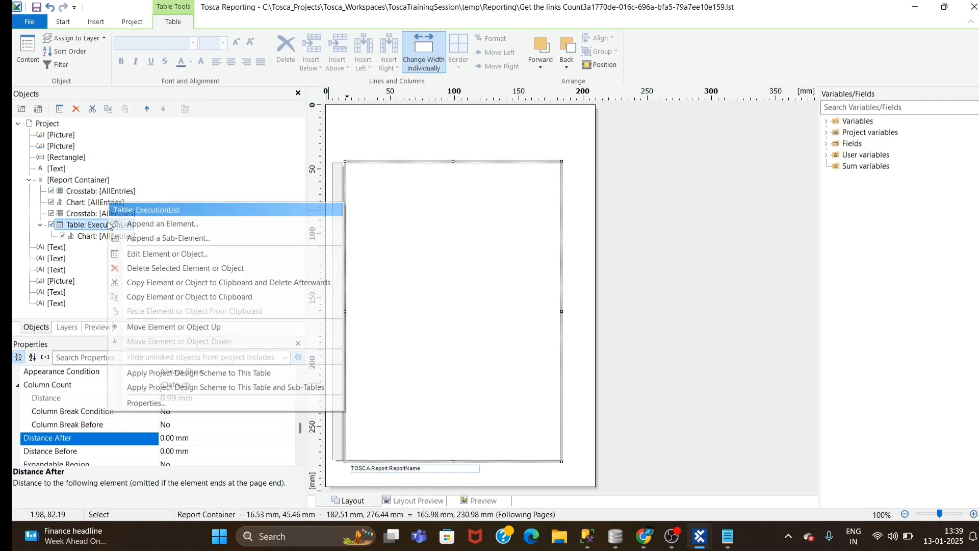
pyautogui.click(145, 267)
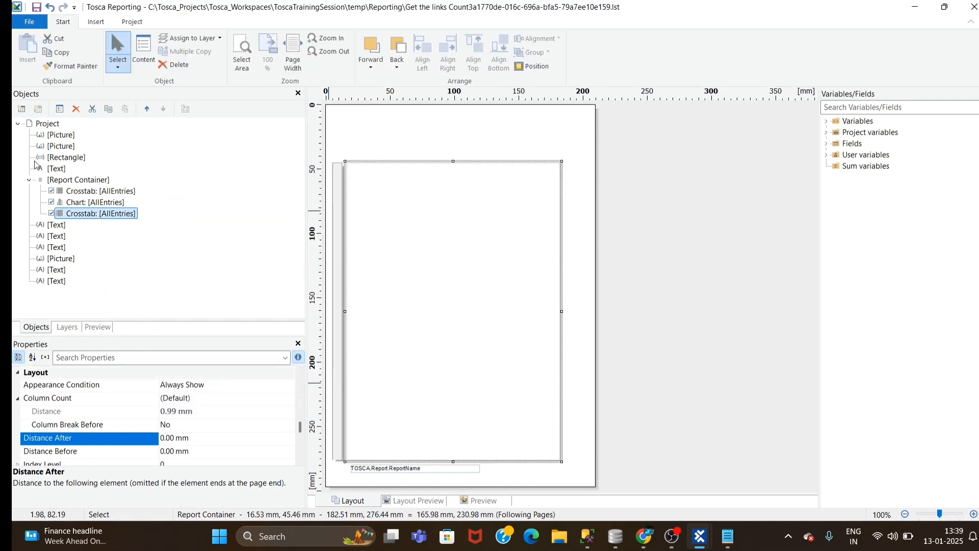
pyautogui.click(61, 180)
pyautogui.rightClick(63, 181)
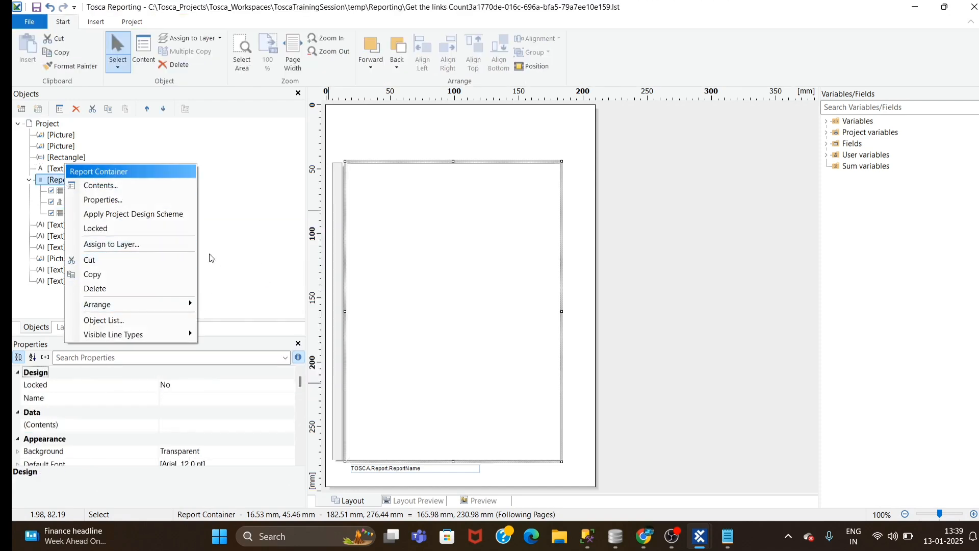
pyautogui.click(690, 314)
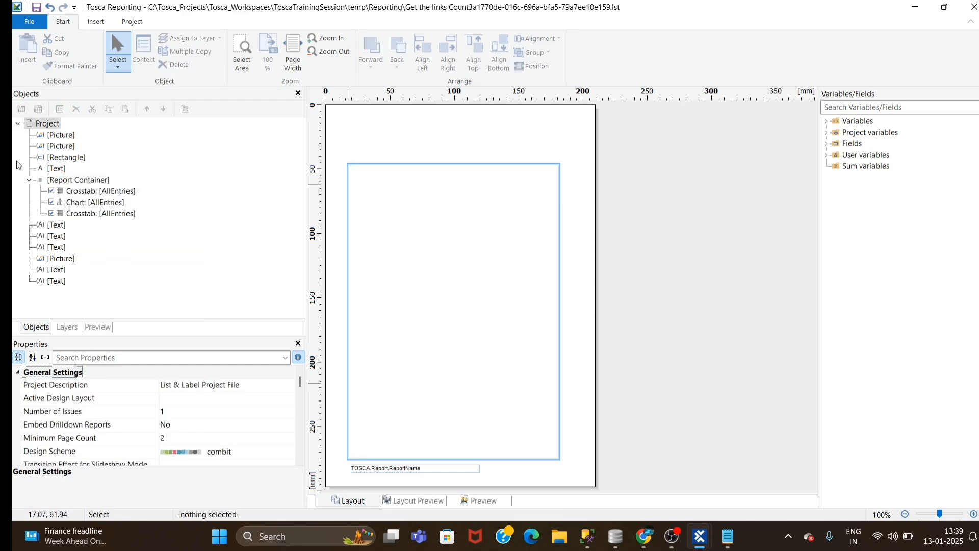
# Start adding a new element of type Table to the report container
pyautogui.click(62, 182)
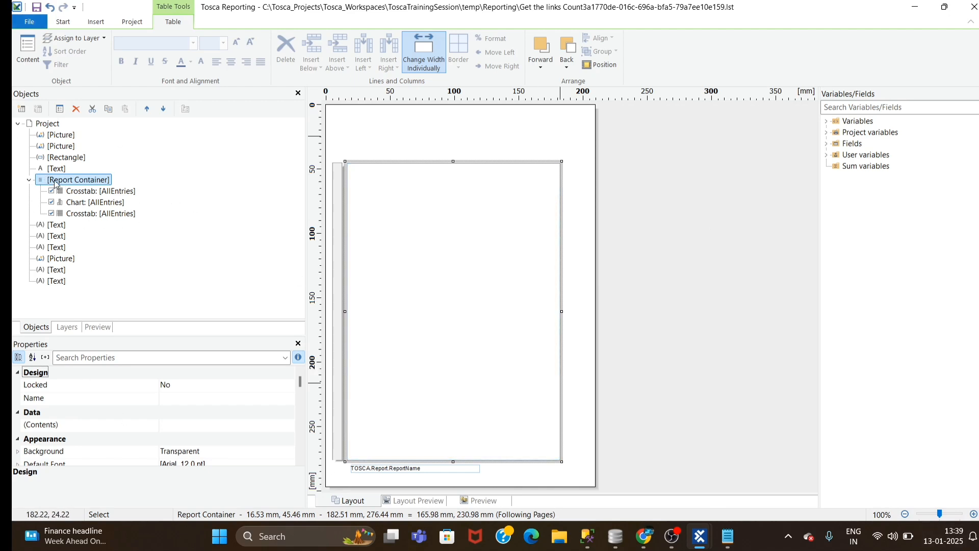
pyautogui.click(21, 110)
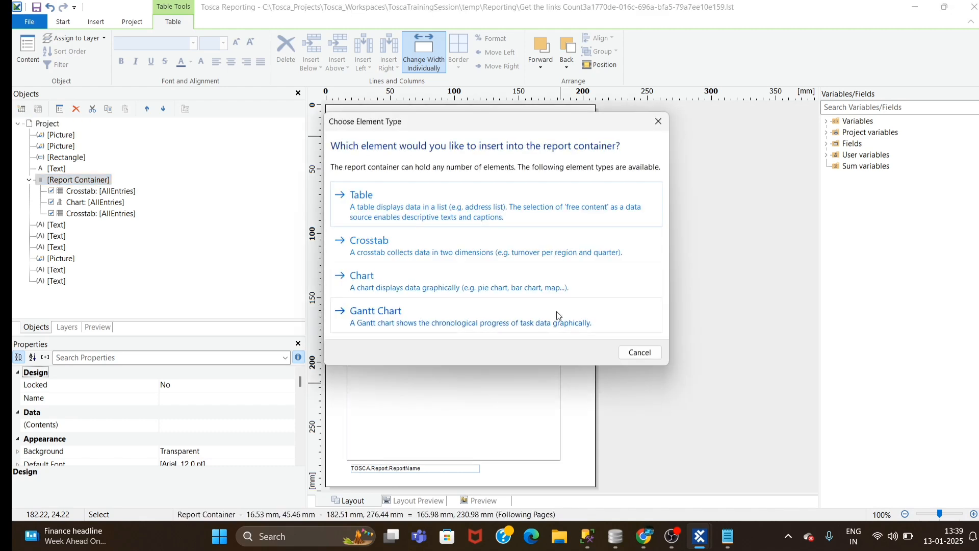
pyautogui.moveTo(448, 123); pyautogui.dragTo(527, 125)
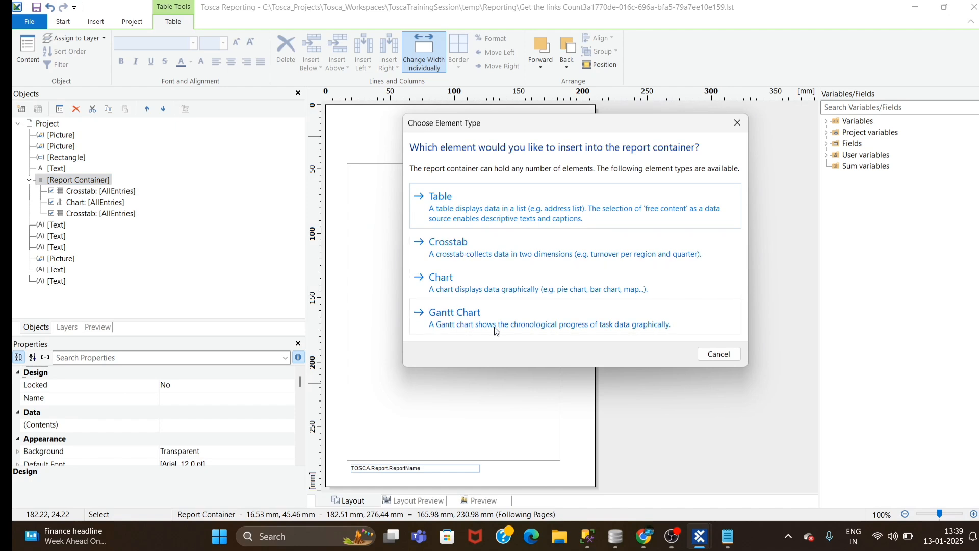
pyautogui.click(475, 218)
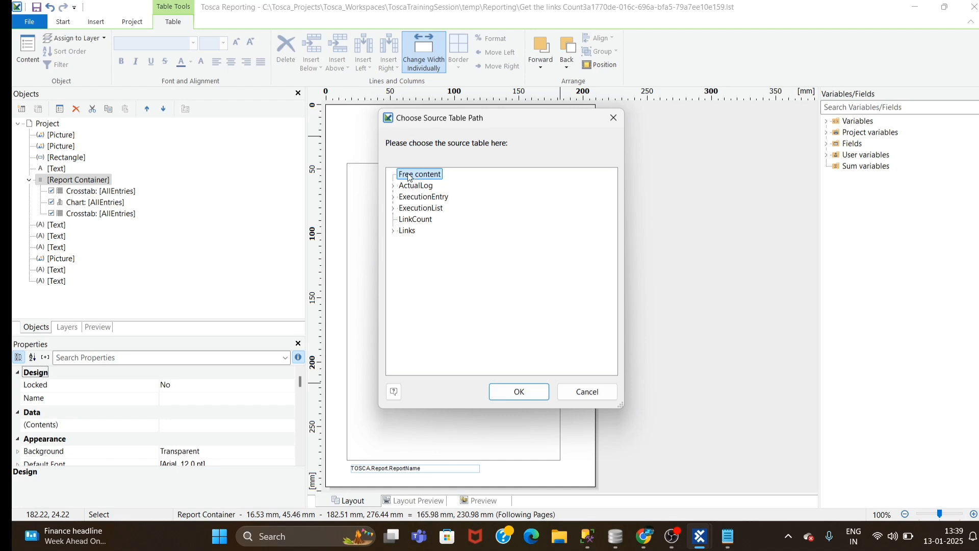
# Set the new table's source path to LinkCount, nested under ExecutionList, ExecutionEntry, ActualLog and Links
pyautogui.click(392, 208)
pyautogui.click(403, 219)
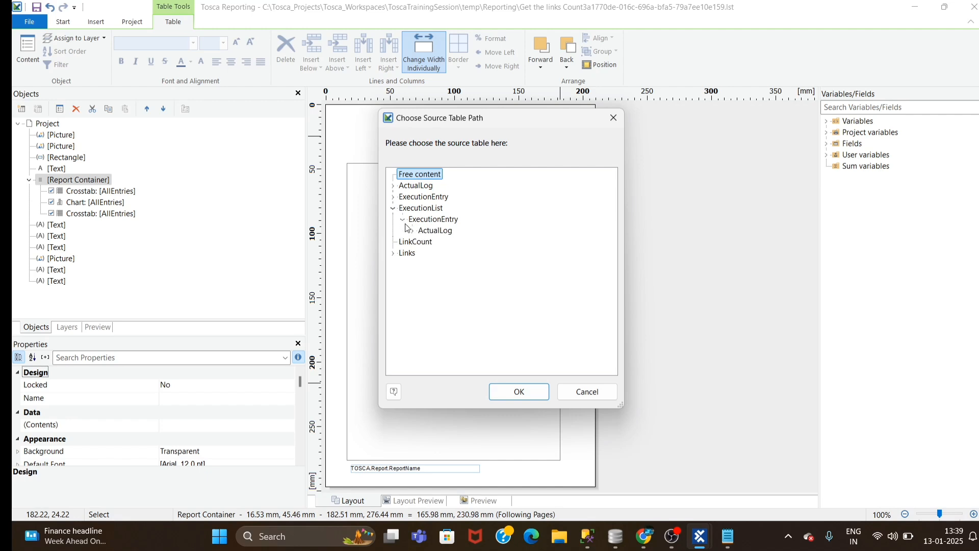
pyautogui.click(413, 231)
pyautogui.click(422, 242)
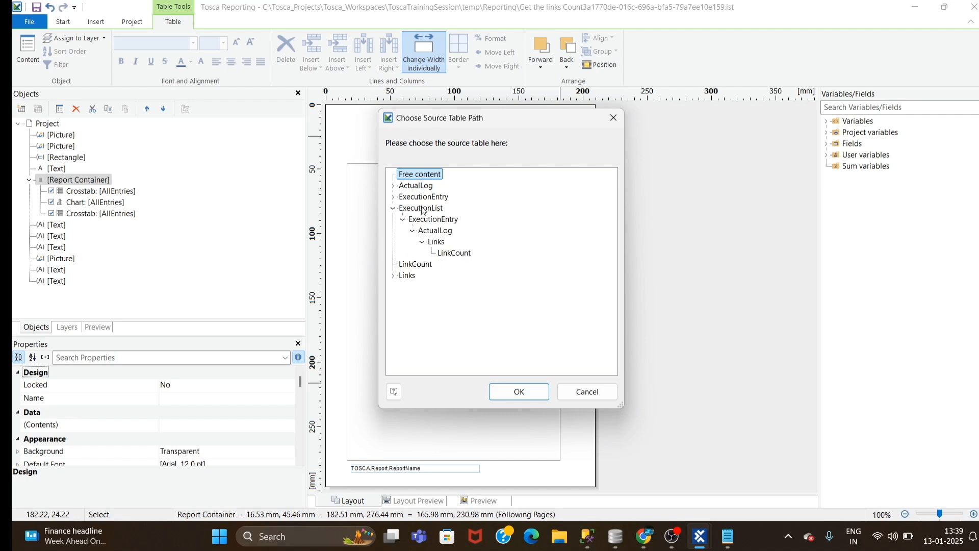
pyautogui.click(735, 540)
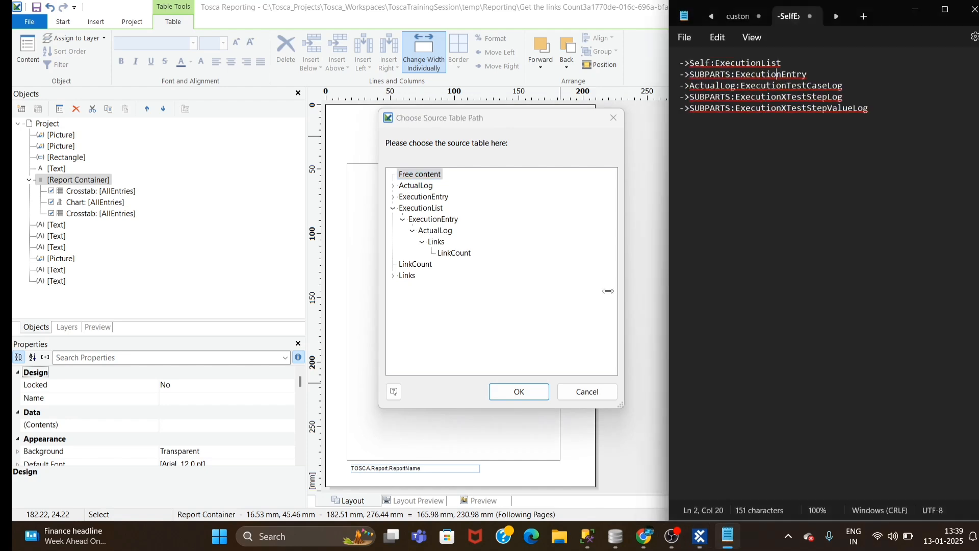
pyautogui.click(453, 253)
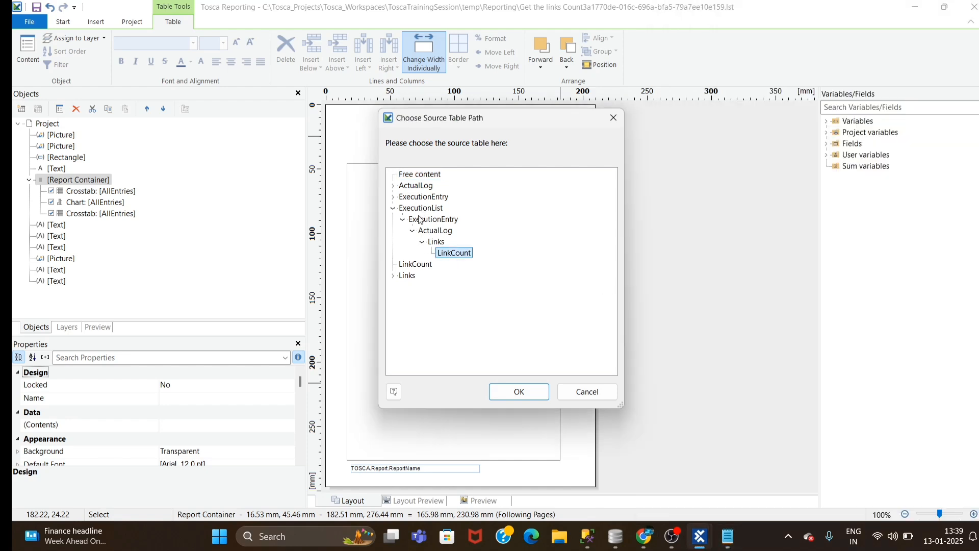
pyautogui.click(518, 391)
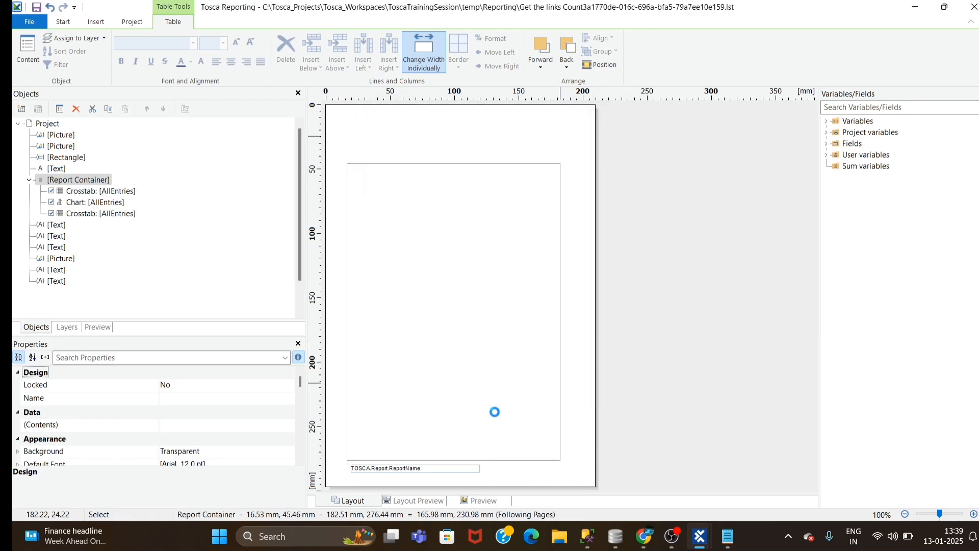
pyautogui.click(618, 432)
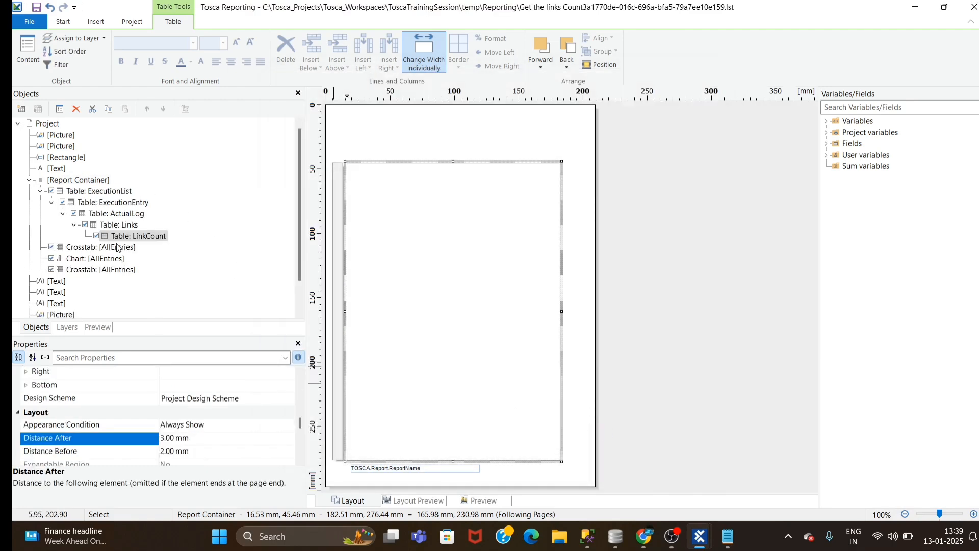
# Review the new table hierarchy from ExecutionList through ExecutionEntry, ActualLog and Links to LinkCount
pyautogui.click(104, 192)
pyautogui.click(113, 203)
pyautogui.click(121, 215)
pyautogui.click(123, 225)
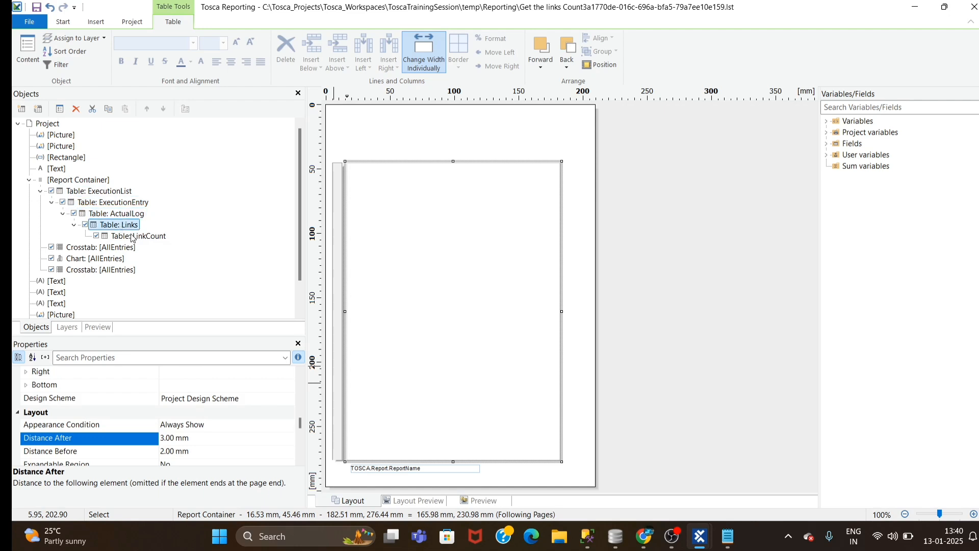
pyautogui.click(133, 236)
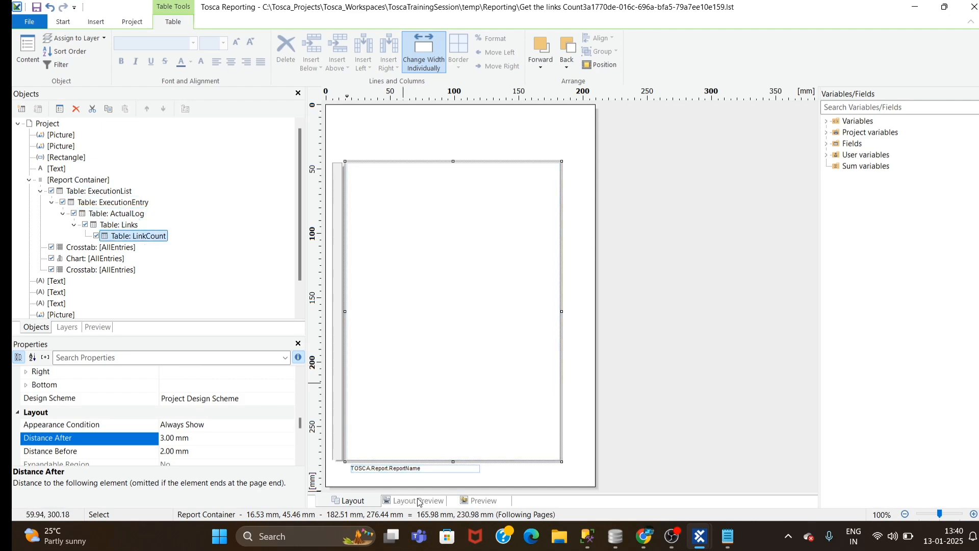
# Try to preview the report, dismiss the error messages and return to the layout view
pyautogui.click(482, 501)
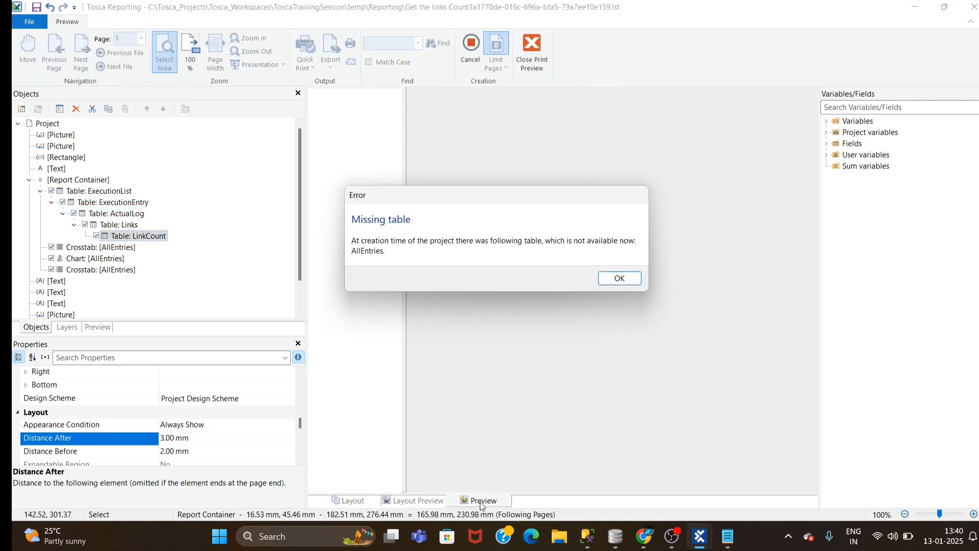
pyautogui.click(620, 280)
pyautogui.click(487, 276)
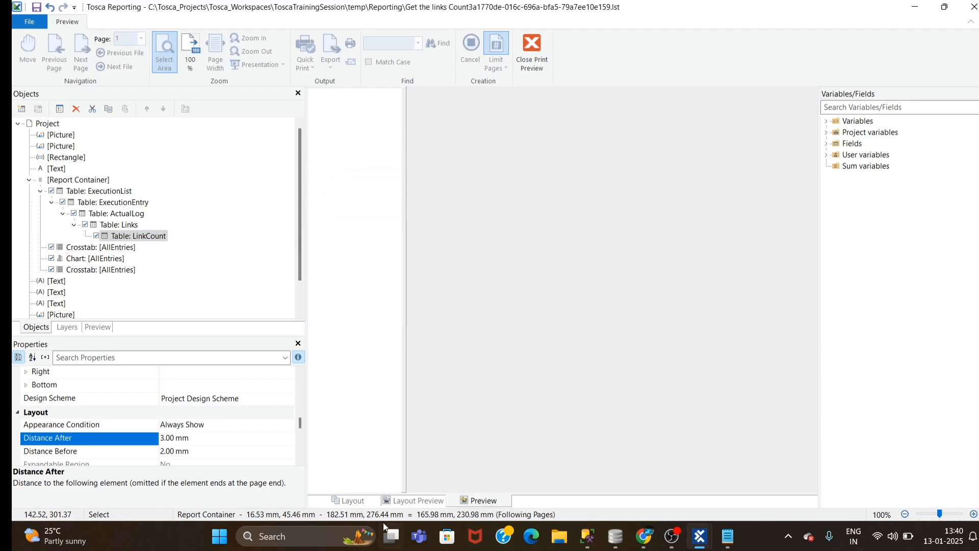
pyautogui.click(347, 501)
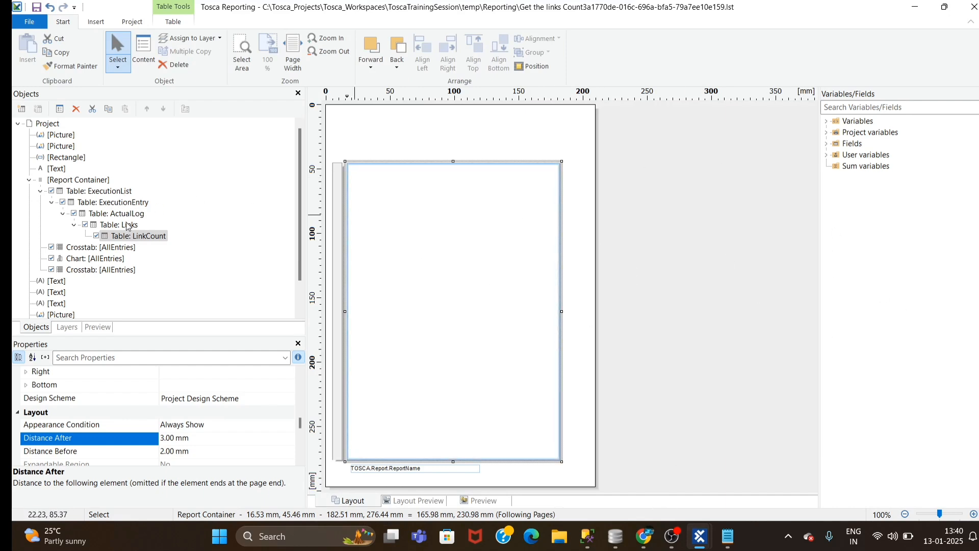
# Insert a text column containing "Total Links Count" in the data line of the ExecutionList table
pyautogui.click(108, 193)
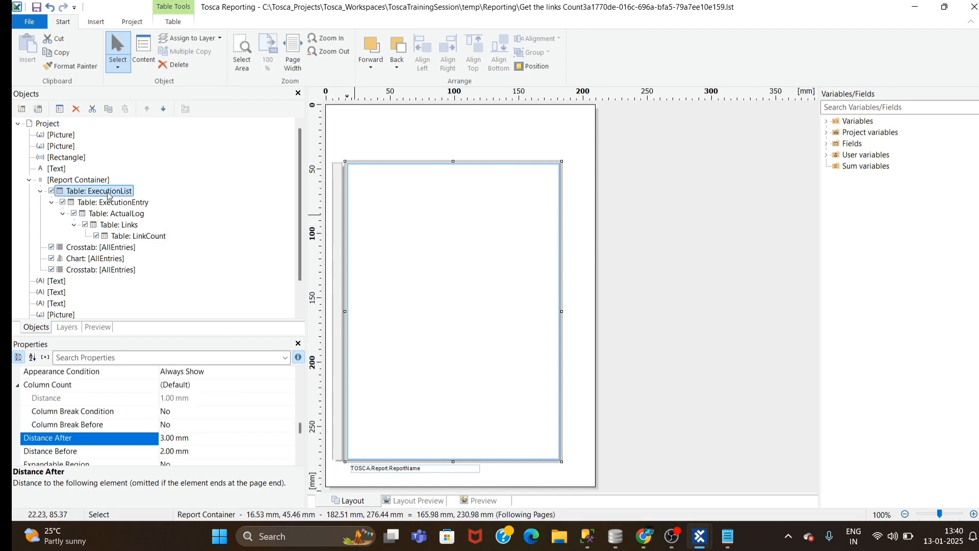
pyautogui.doubleClick(109, 192)
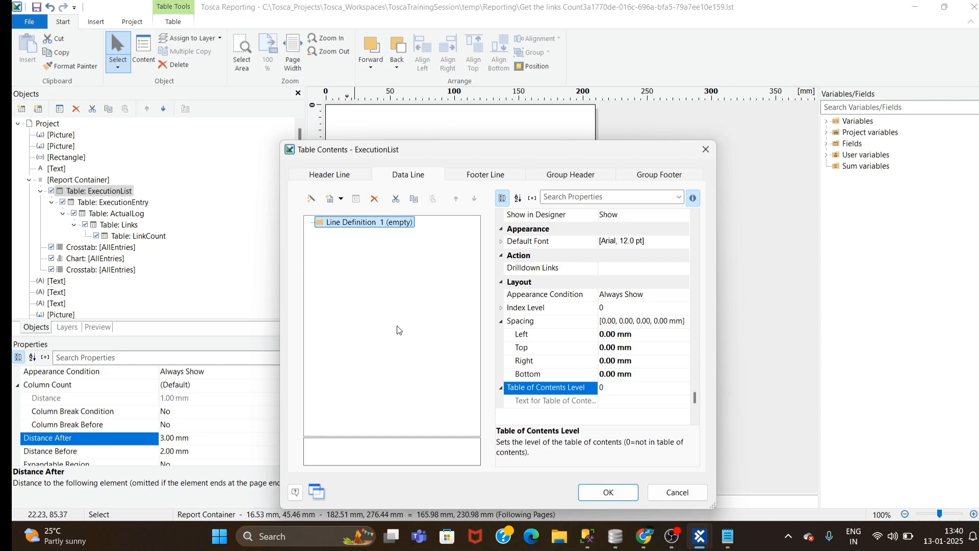
pyautogui.rightClick(331, 222)
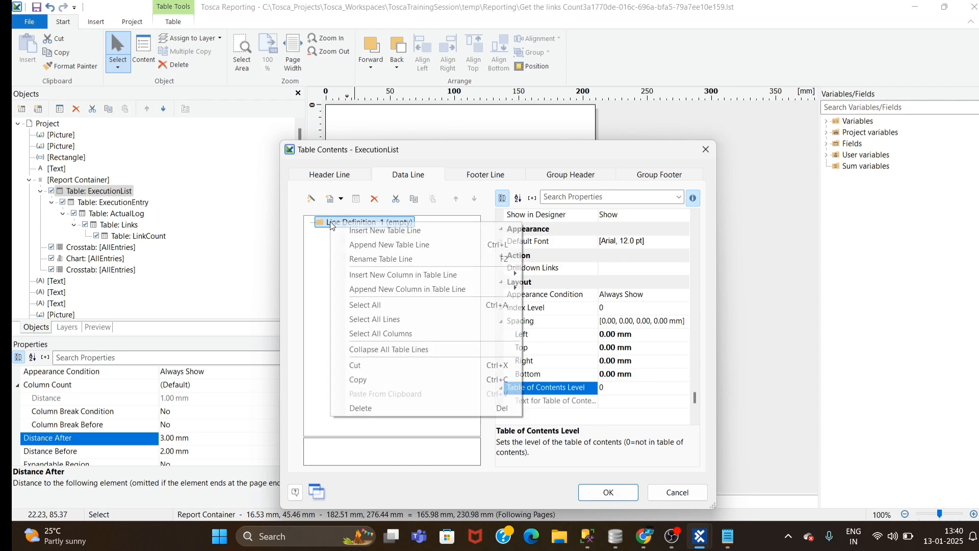
pyautogui.moveTo(394, 280)
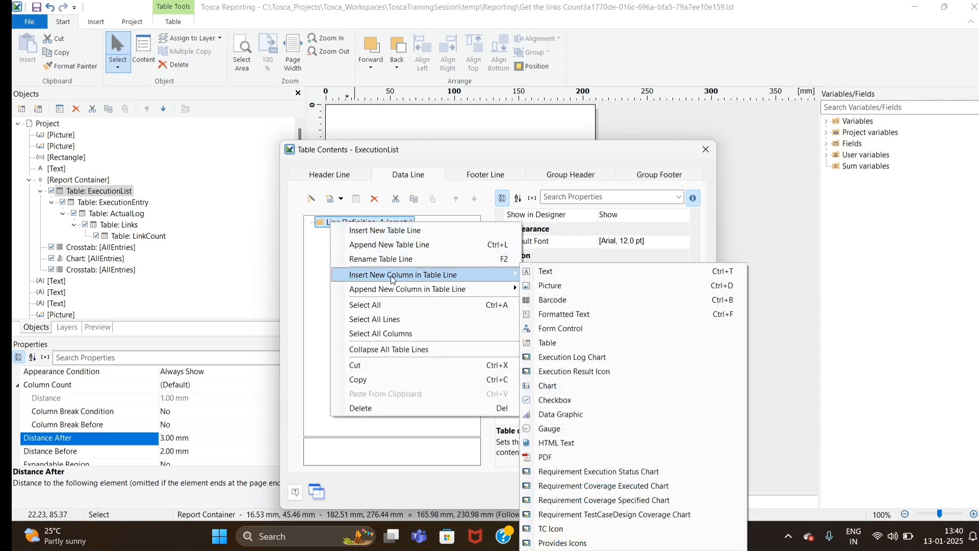
pyautogui.click(555, 270)
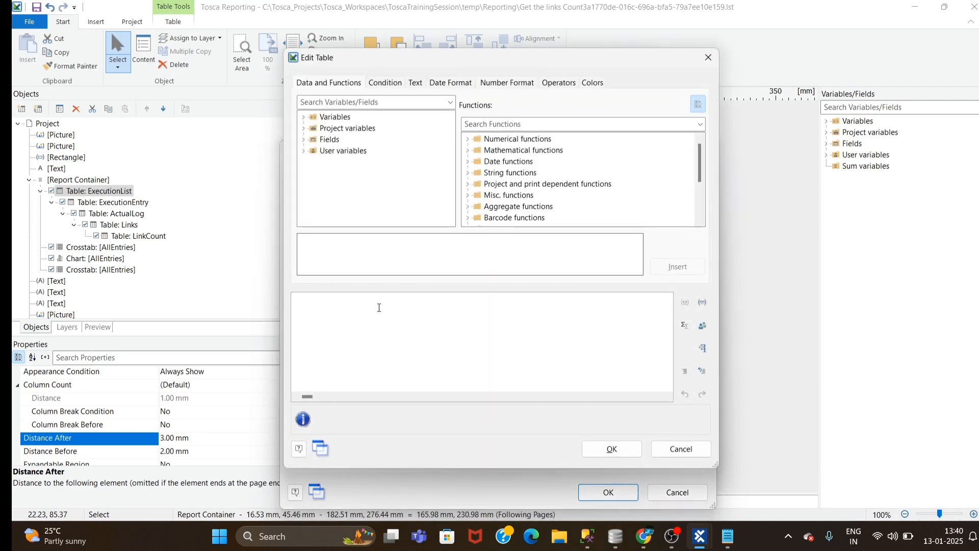
pyautogui.write('"')
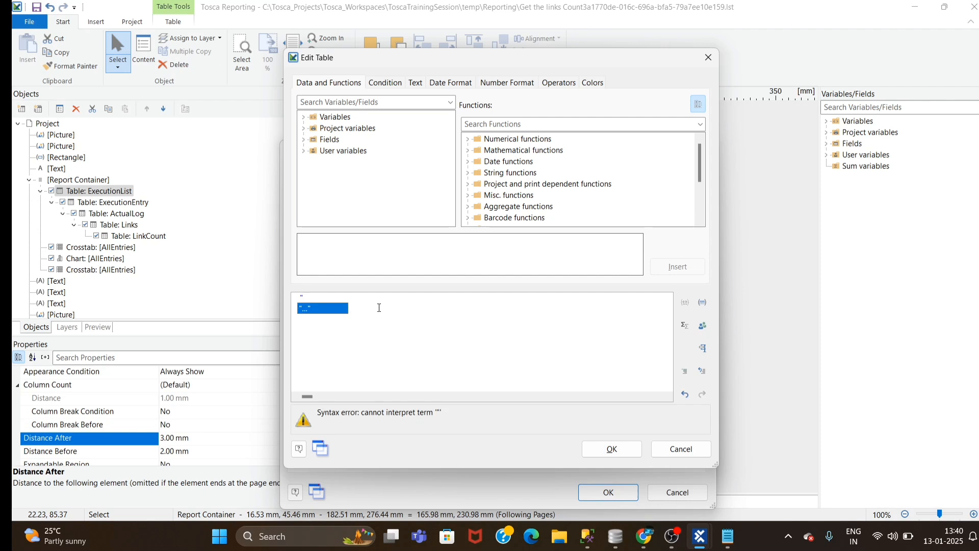
pyautogui.write('Tot')
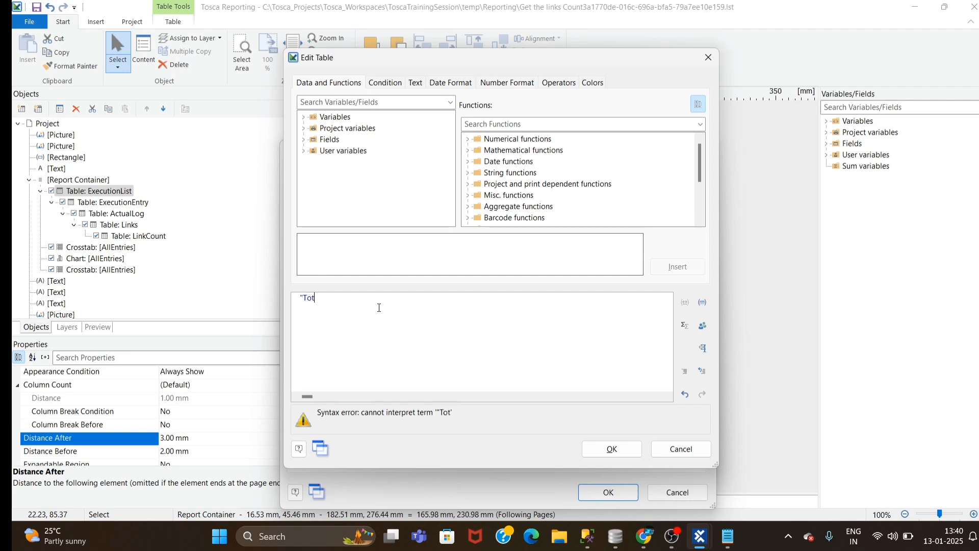
pyautogui.write('al Coun')
pyautogui.write('Count')
pyautogui.write('"')
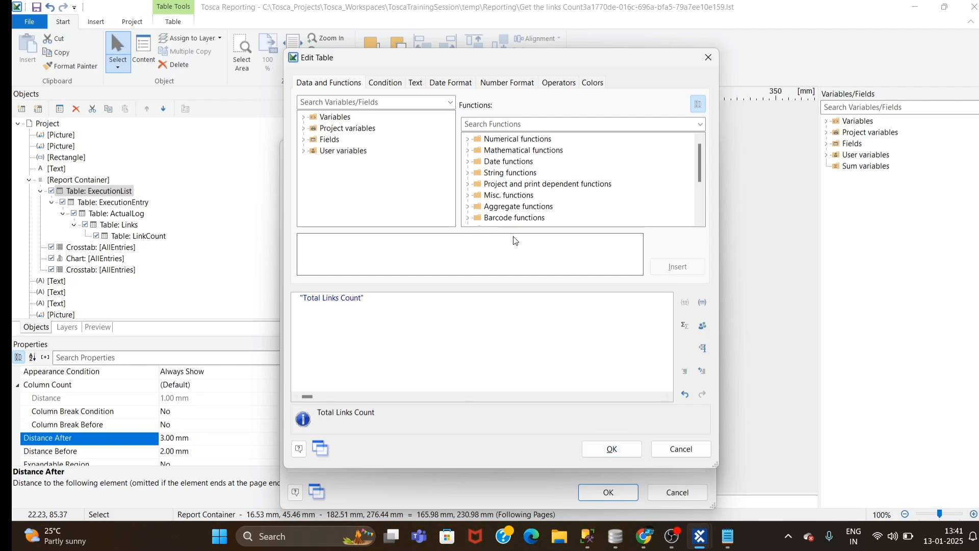
pyautogui.click(612, 449)
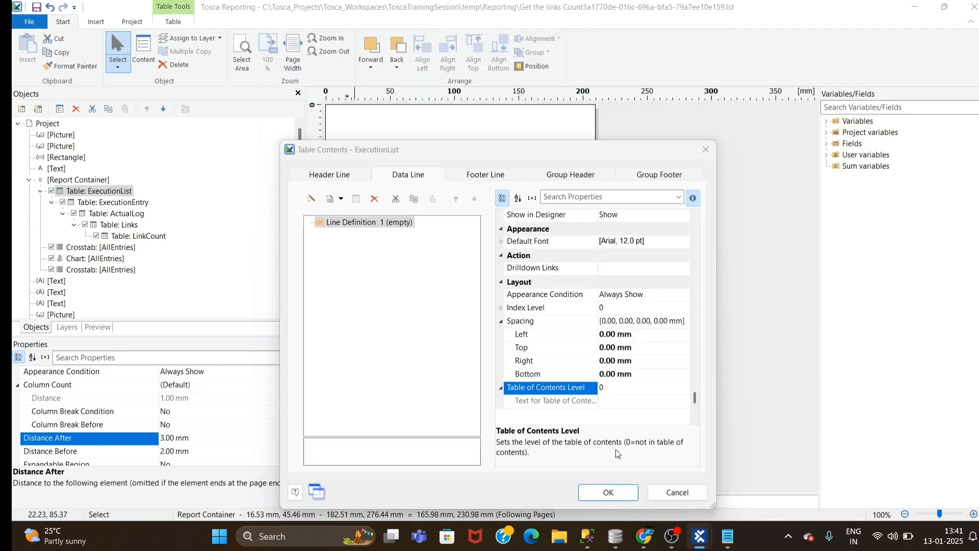
# Delete the header and footer line definitions of the ExecutionList table, keeping its data line, and apply the changes
pyautogui.click(328, 179)
pyautogui.click(414, 180)
pyautogui.click(467, 179)
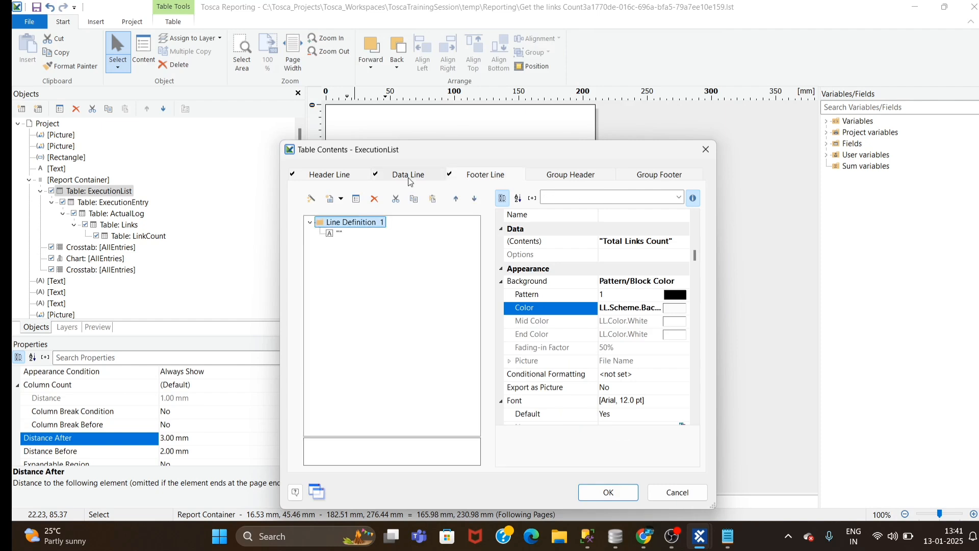
pyautogui.click(343, 177)
pyautogui.press('Down')
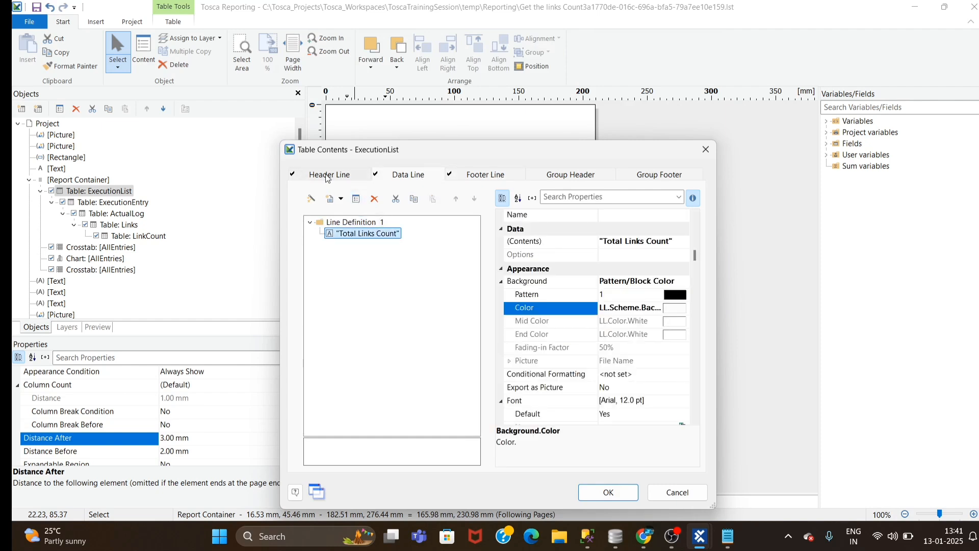
pyautogui.press('Up')
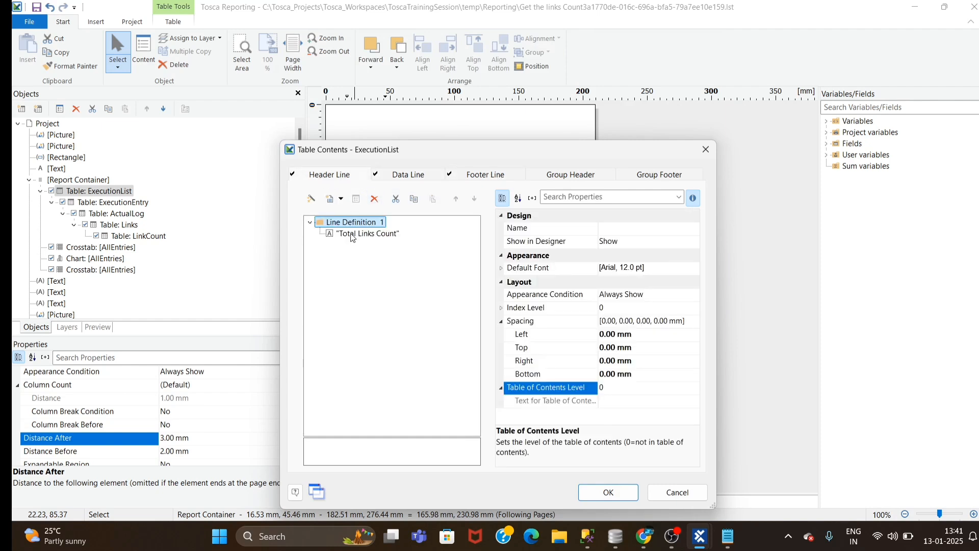
pyautogui.click(375, 200)
pyautogui.click(467, 178)
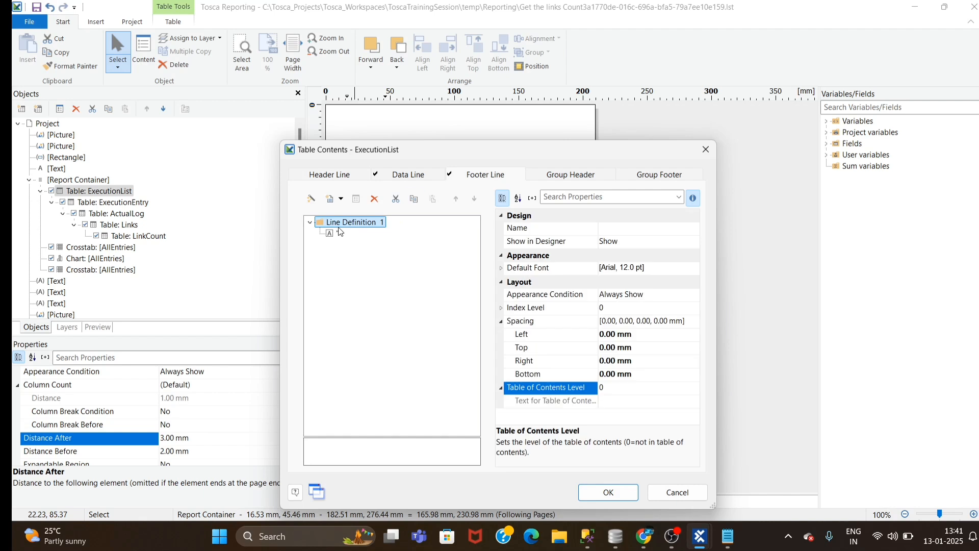
pyautogui.click(375, 200)
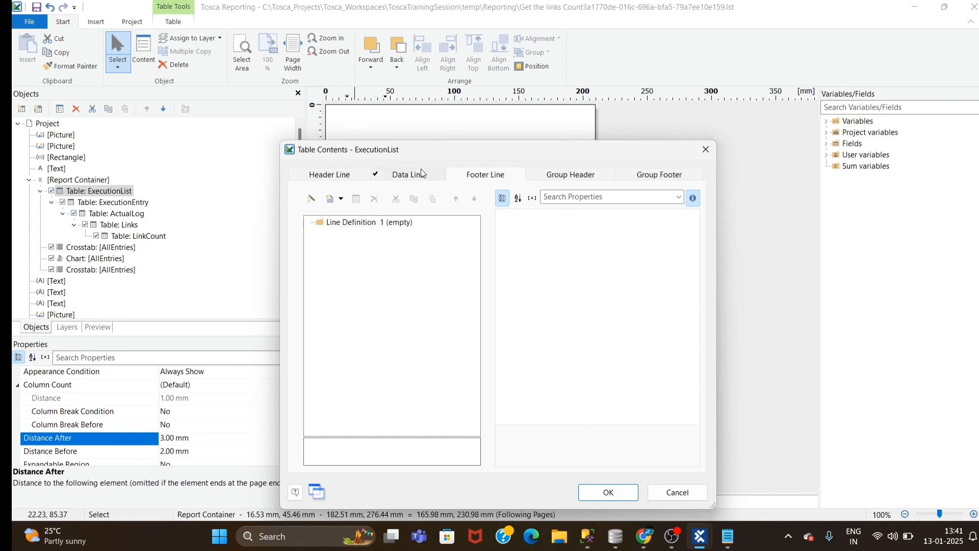
pyautogui.click(614, 493)
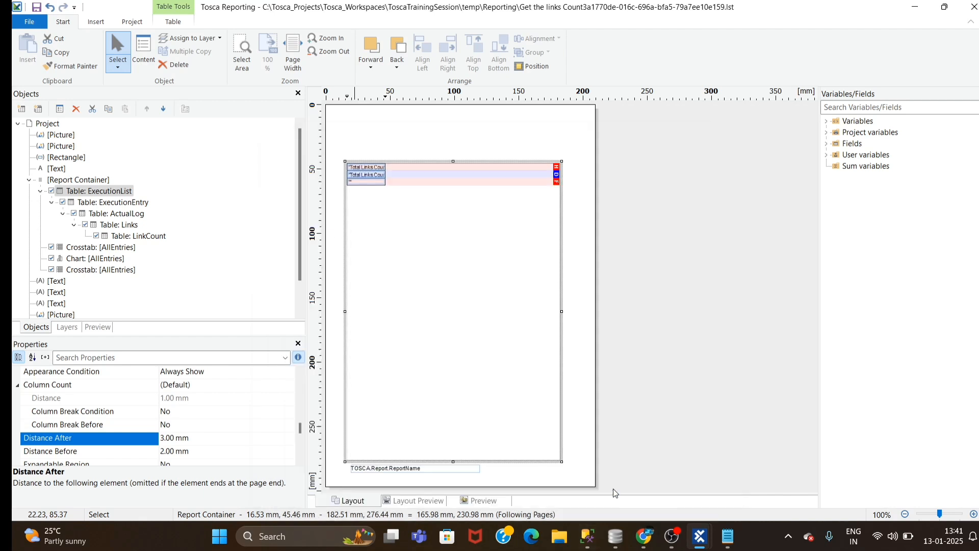
# Widen the "Total Links Count" column on the report layout to about 50 mm so the full text fits
pyautogui.click(385, 167)
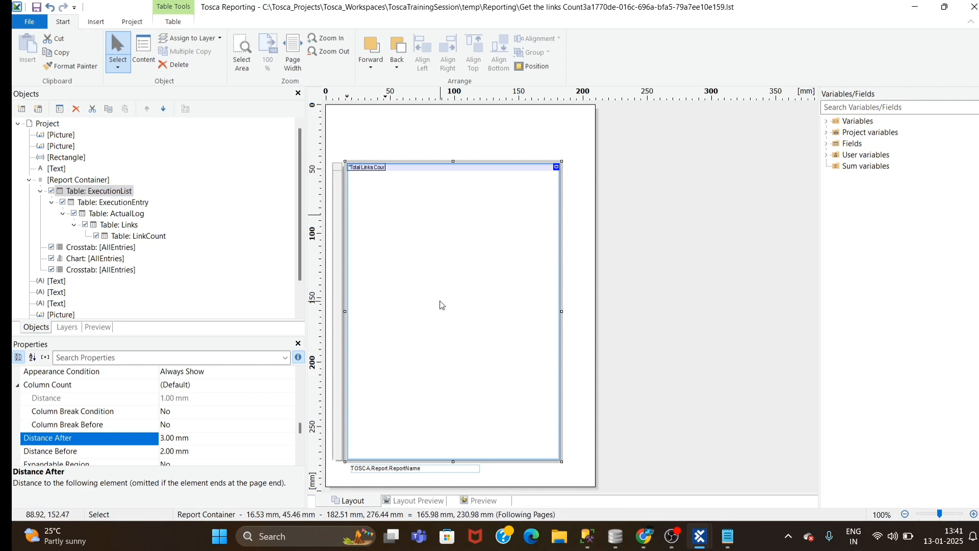
pyautogui.scroll(1, 442, 311)
pyautogui.scroll(1, 493, 350)
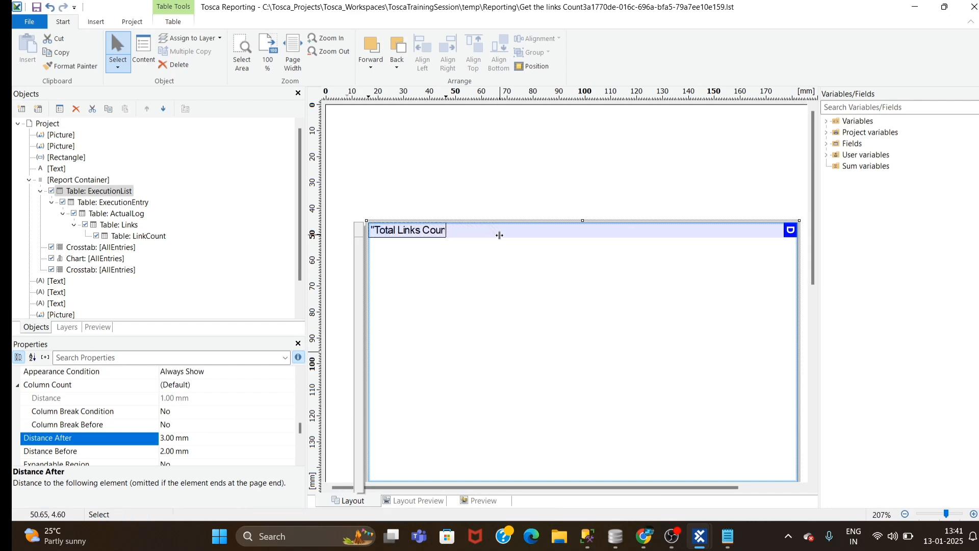
pyautogui.doubleClick(537, 303)
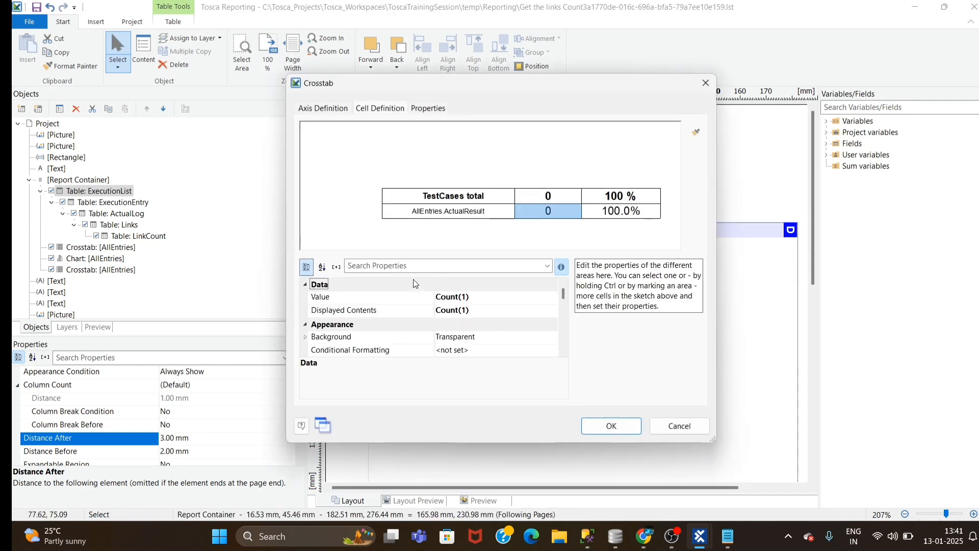
pyautogui.press('Escape')
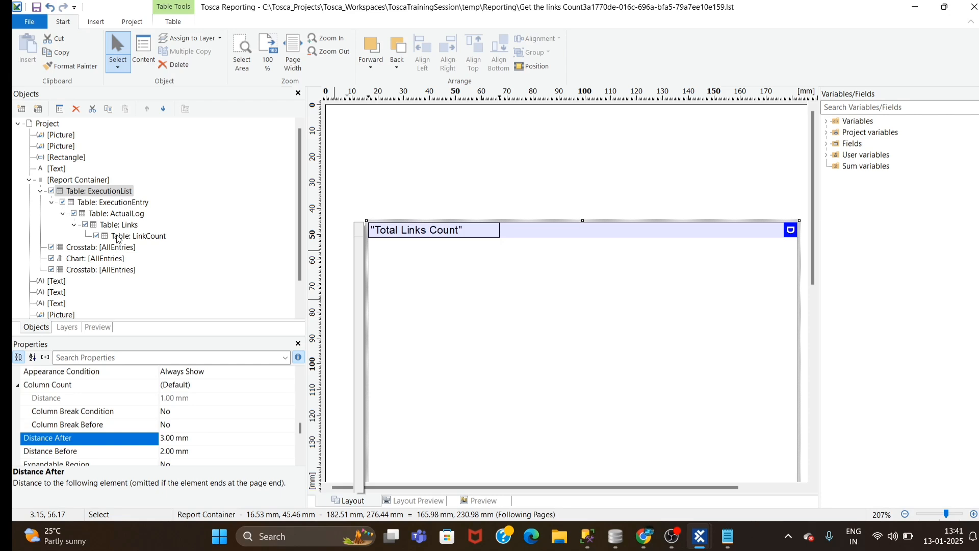
# Insert a text column in the LinkCount table's data line with the field LinkCount.UsedValue
pyautogui.doubleClick(137, 237)
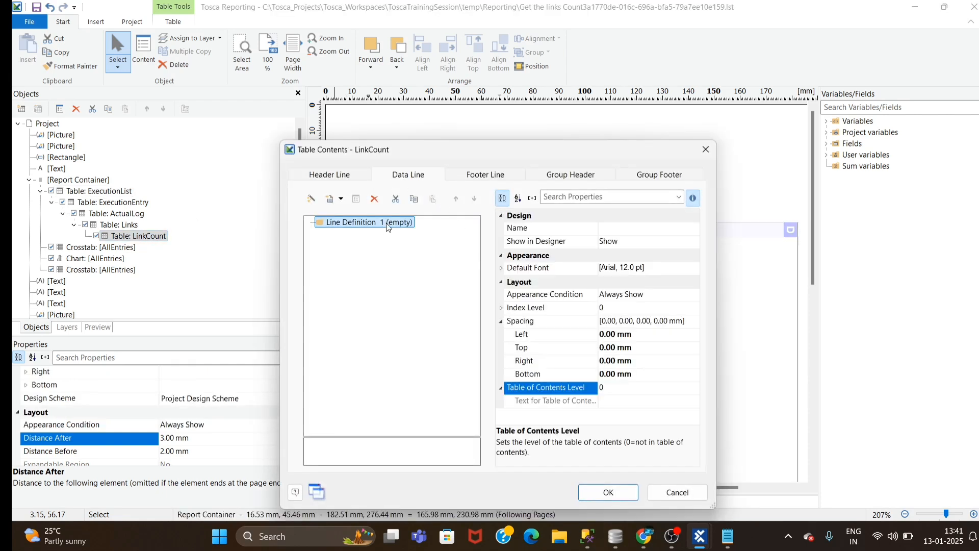
pyautogui.rightClick(348, 227)
pyautogui.moveTo(509, 280)
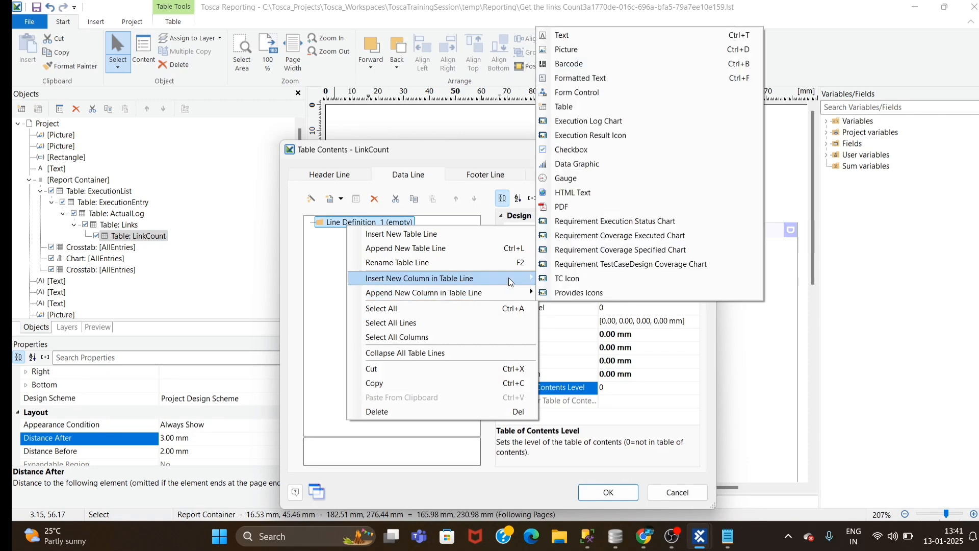
pyautogui.click(586, 278)
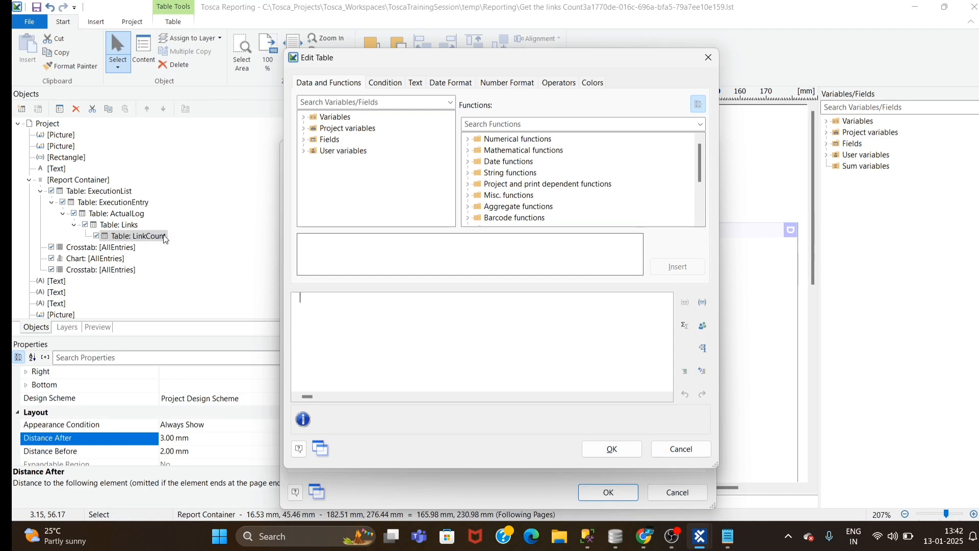
pyautogui.write('L')
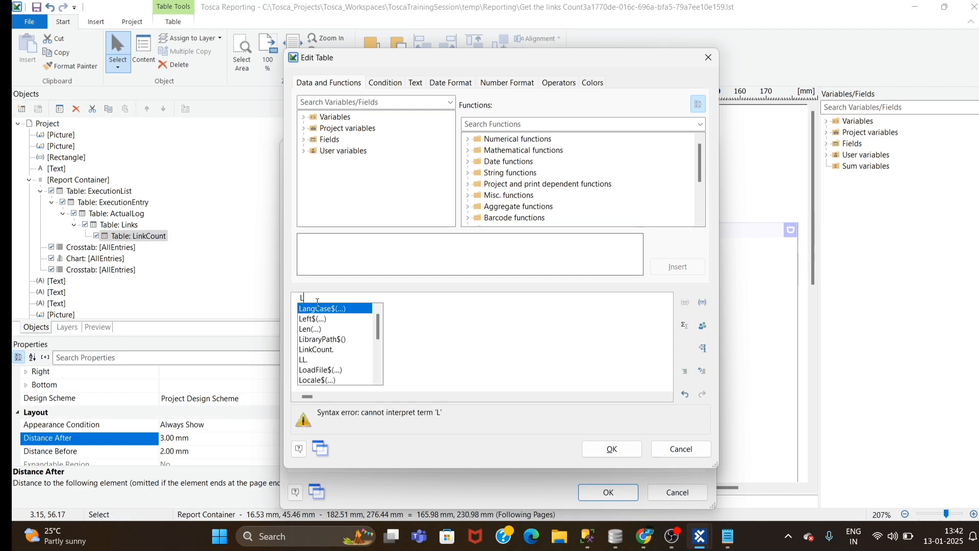
pyautogui.write('inkCount')
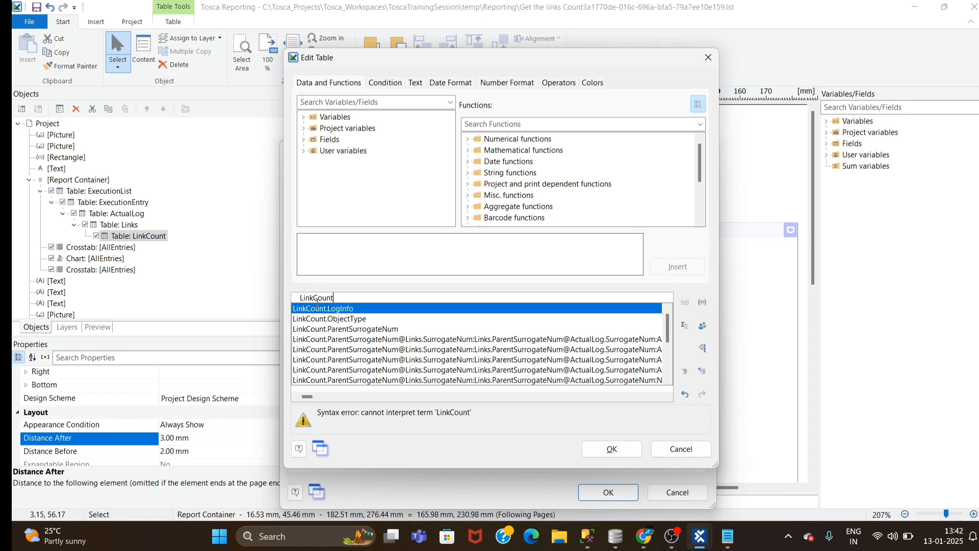
pyautogui.write('.')
pyautogui.write('used')
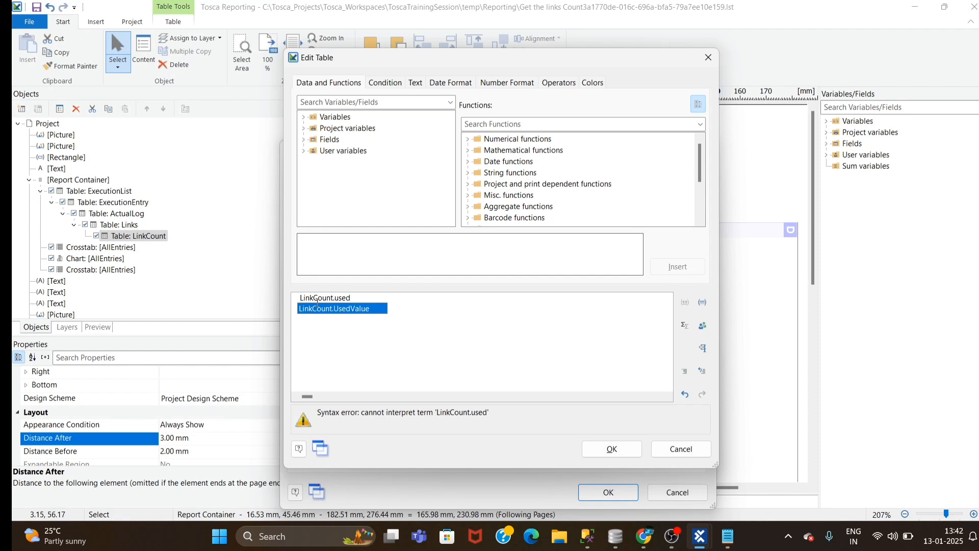
pyautogui.press('Return')
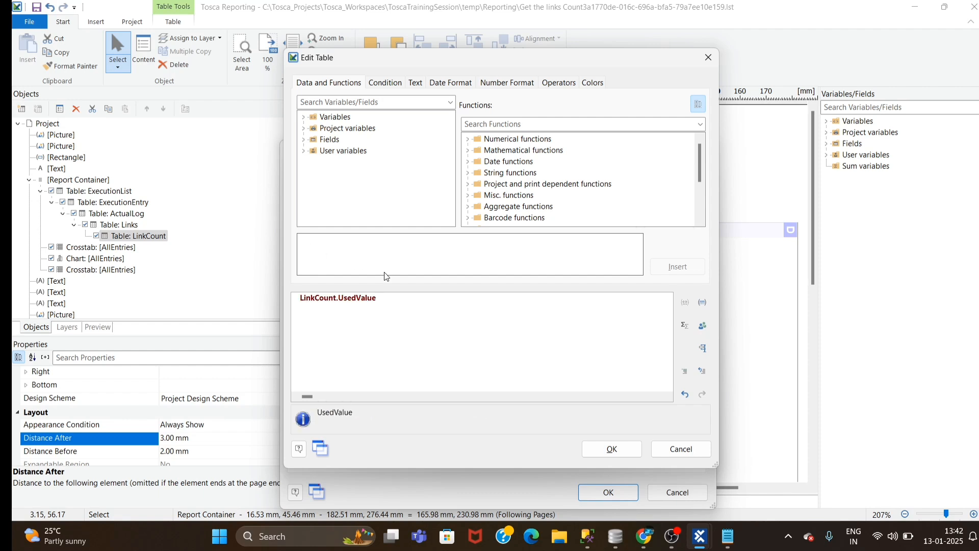
# Try replacing the column's field with LinkCount.Name
pyautogui.moveTo(396, 296); pyautogui.dragTo(271, 306)
pyautogui.click(419, 326)
pyautogui.moveTo(339, 297); pyautogui.dragTo(380, 295)
pyautogui.press('BackSpace')
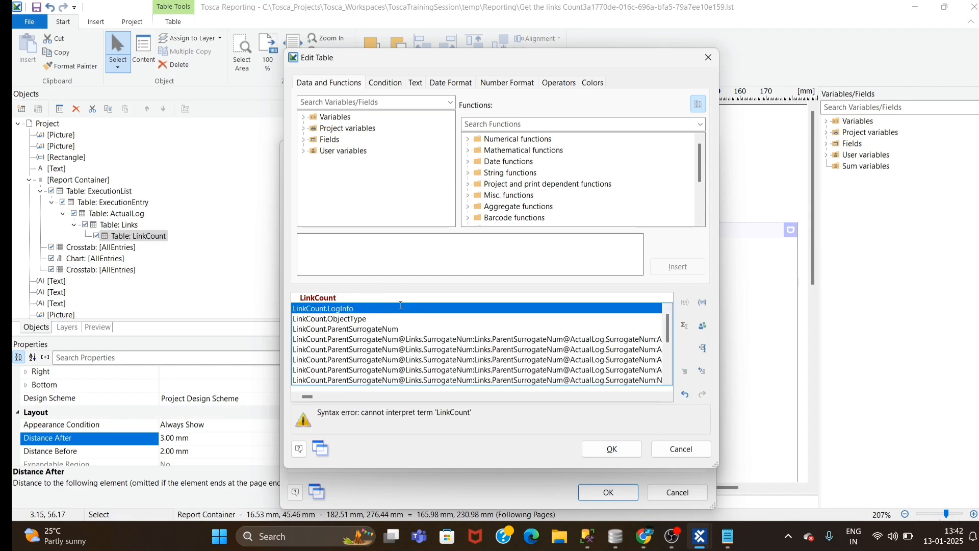
pyautogui.write('.Name')
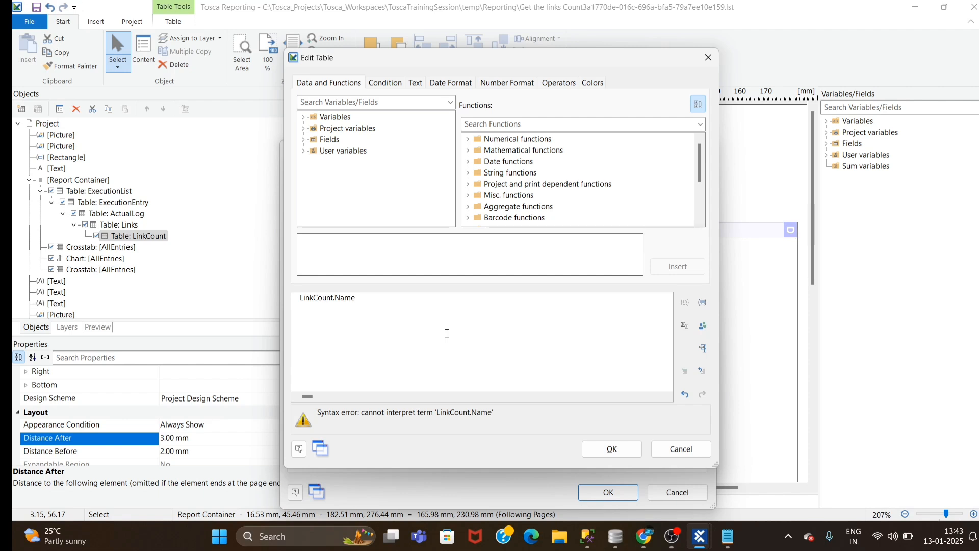
# Set the column's field to LinkCount.UsedValue in place of LinkCount.Name and confirm the new column
pyautogui.moveTo(376, 307); pyautogui.dragTo(293, 298)
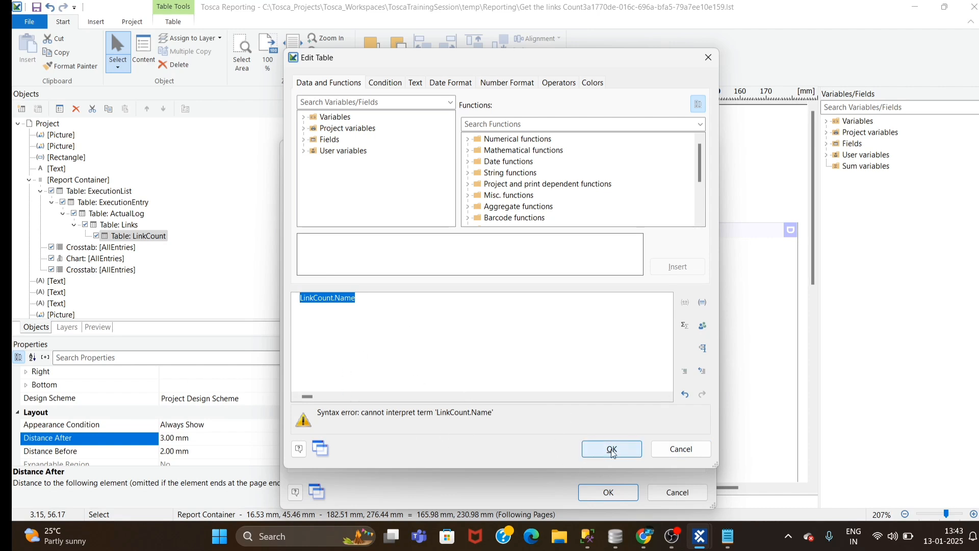
pyautogui.click(493, 348)
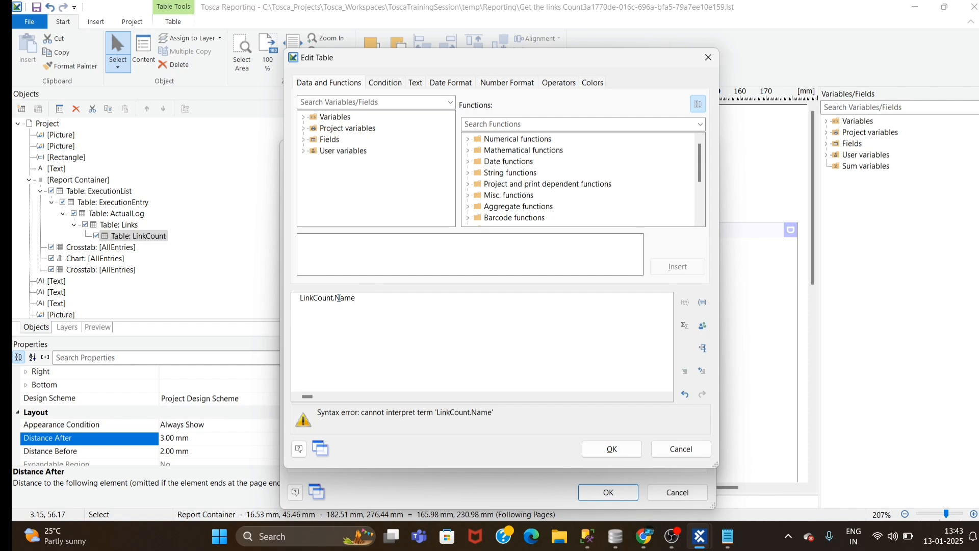
pyautogui.doubleClick(339, 298)
pyautogui.press('BackSpace')
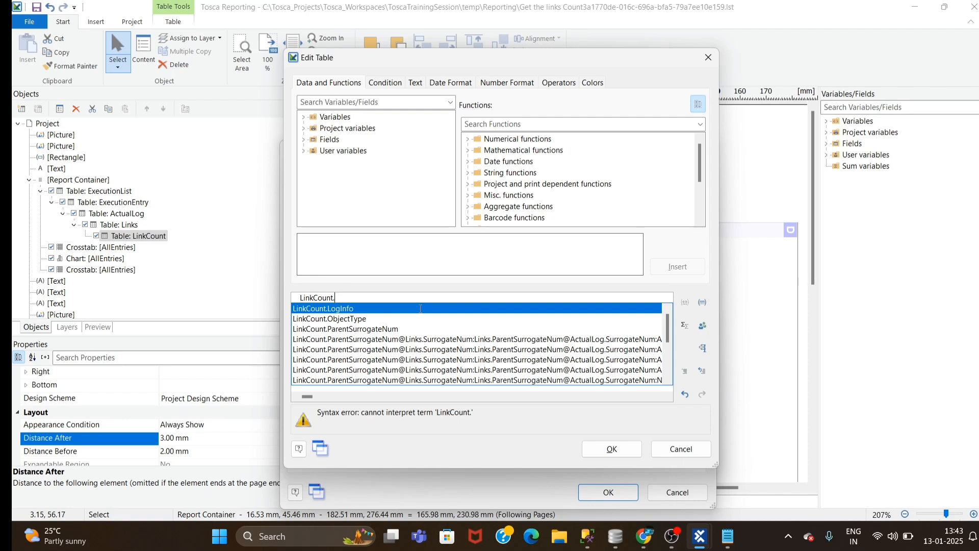
pyautogui.write('Us')
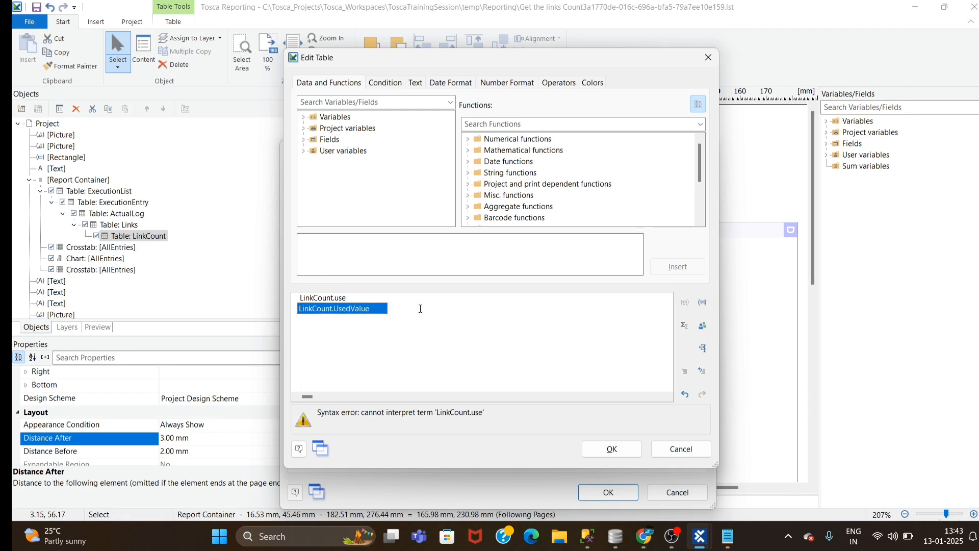
pyautogui.press('Return')
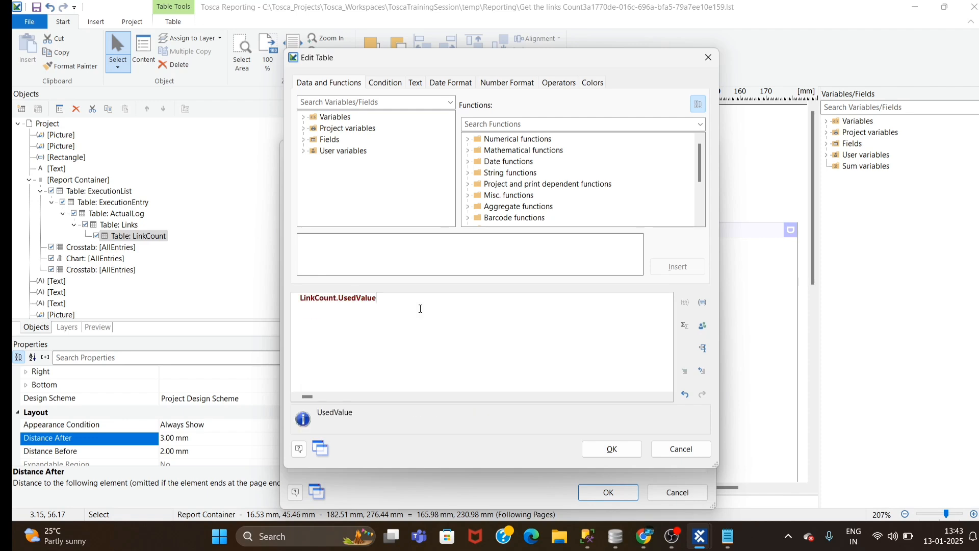
pyautogui.click(612, 455)
# Delete the LinkCount table's header and footer line definitions and widen its LinkCount.UsedValue column to about 50 mm
pyautogui.click(352, 222)
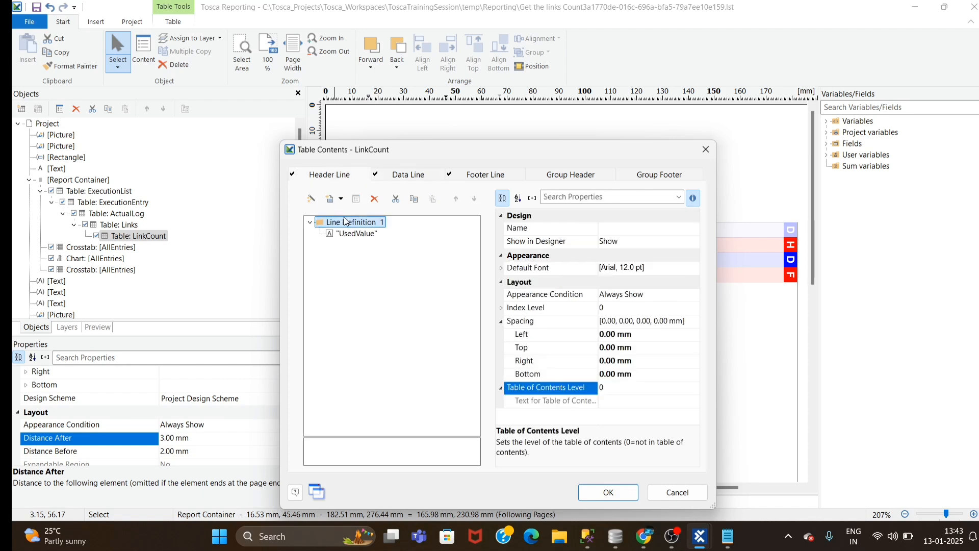
pyautogui.click(396, 200)
pyautogui.click(472, 178)
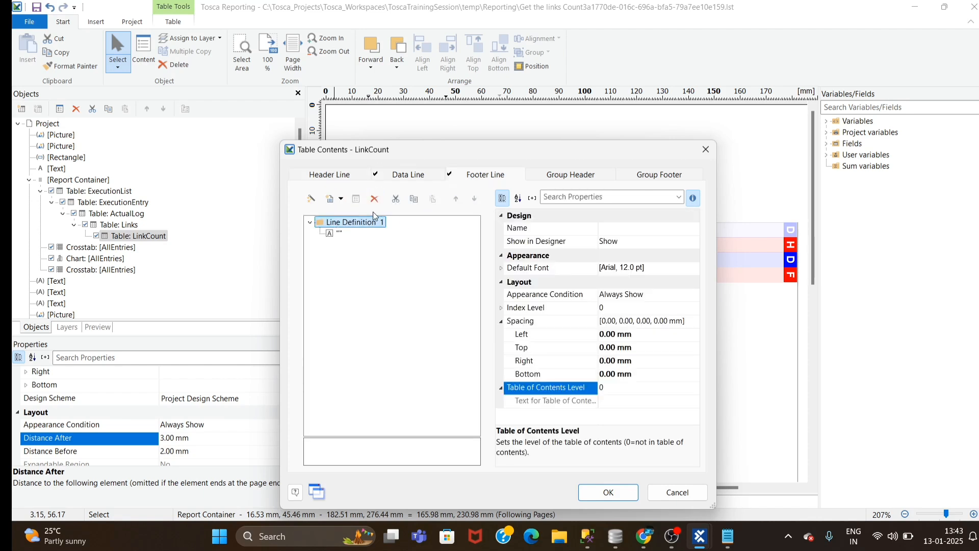
pyautogui.click(375, 199)
pyautogui.click(397, 176)
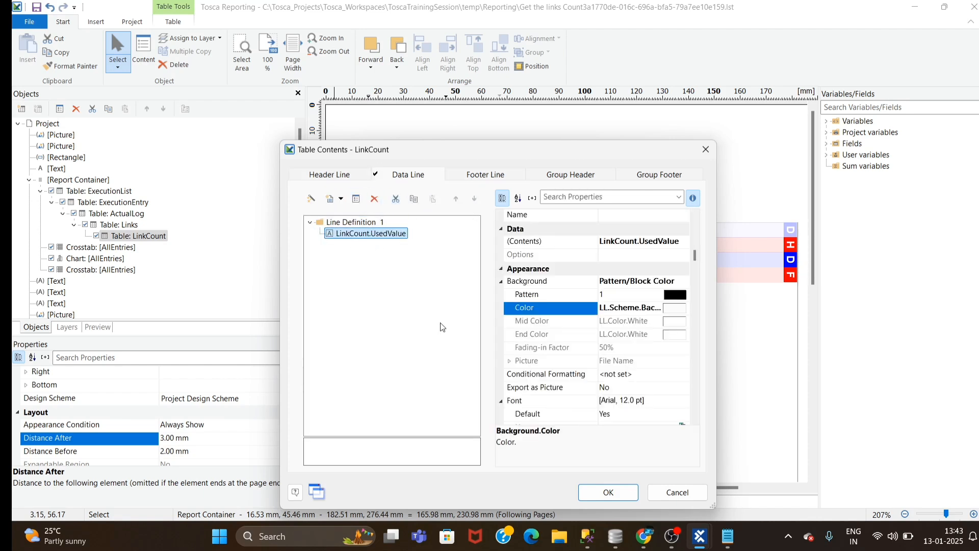
pyautogui.click(609, 492)
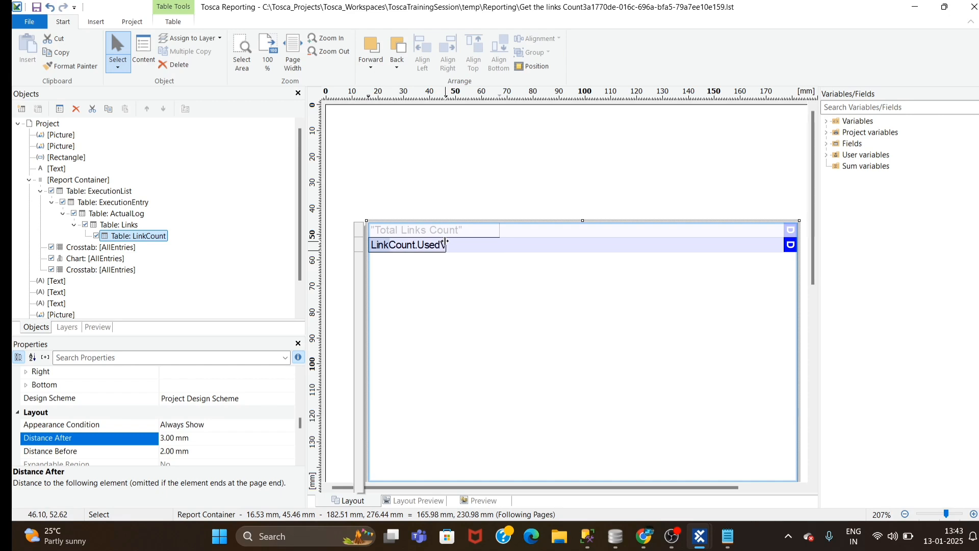
pyautogui.moveTo(445, 242); pyautogui.dragTo(500, 245)
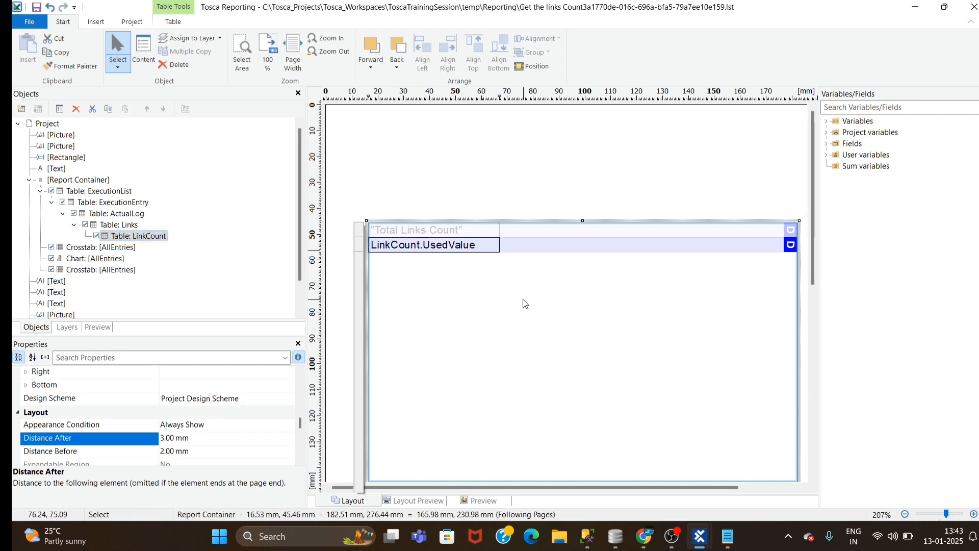
# Try to preview the report with the rebuilt tables and return to its layout
pyautogui.doubleClick(526, 300)
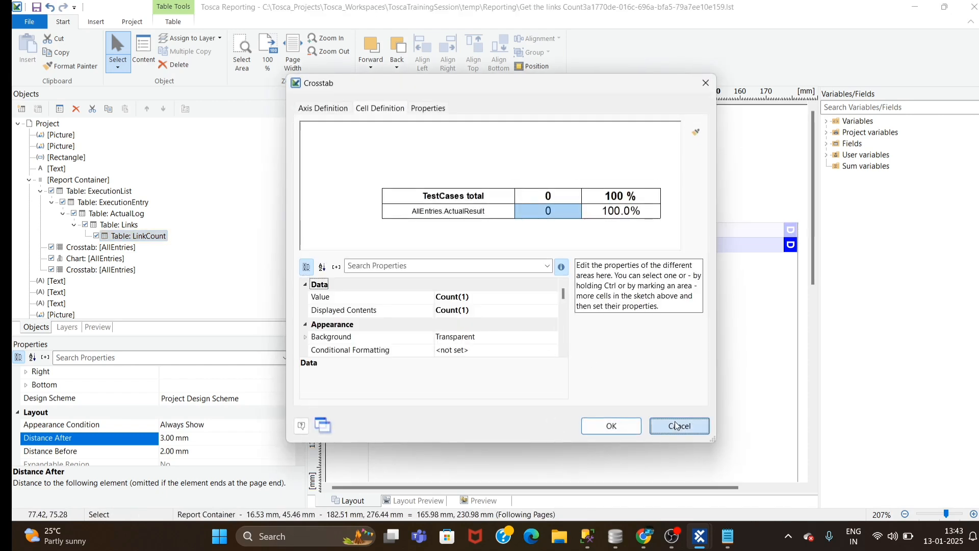
pyautogui.click(676, 425)
pyautogui.click(480, 501)
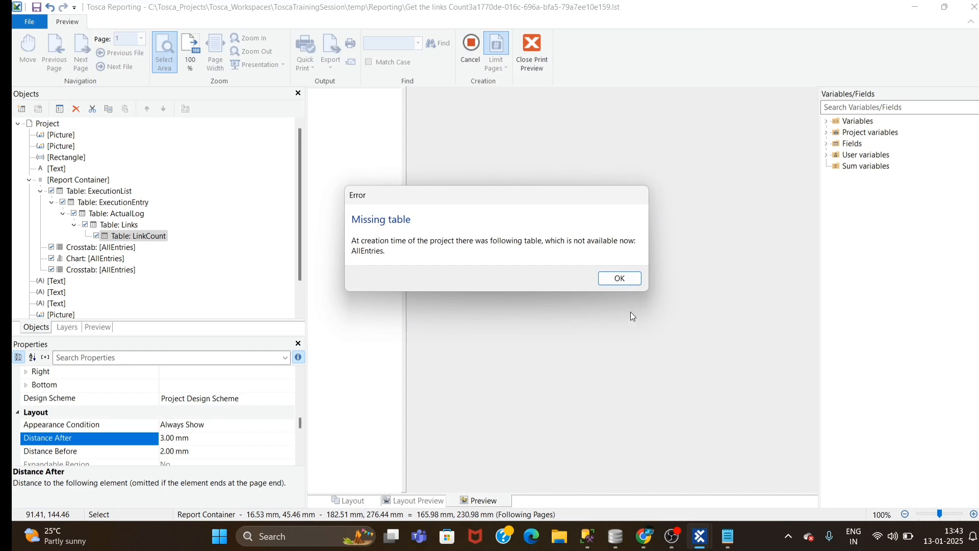
pyautogui.click(625, 278)
pyautogui.click(504, 278)
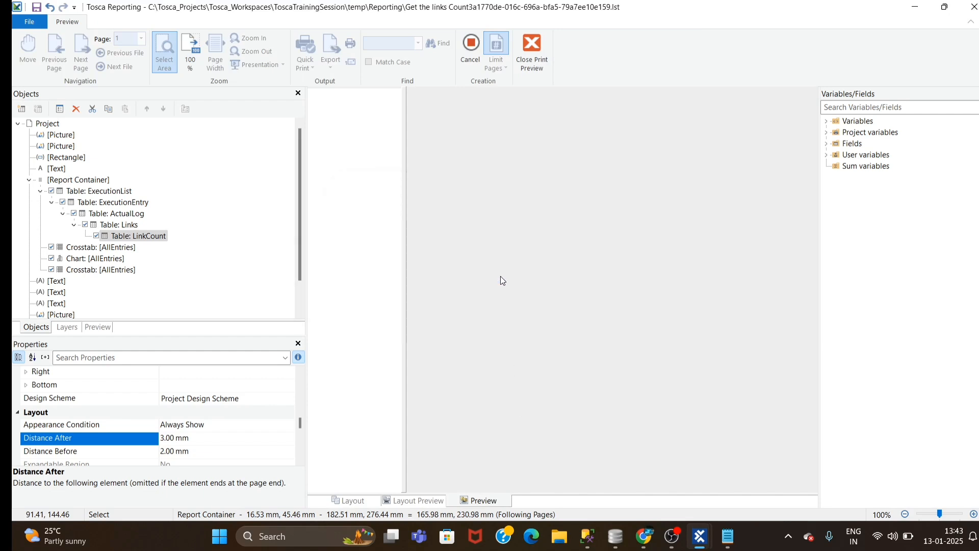
pyautogui.click(338, 503)
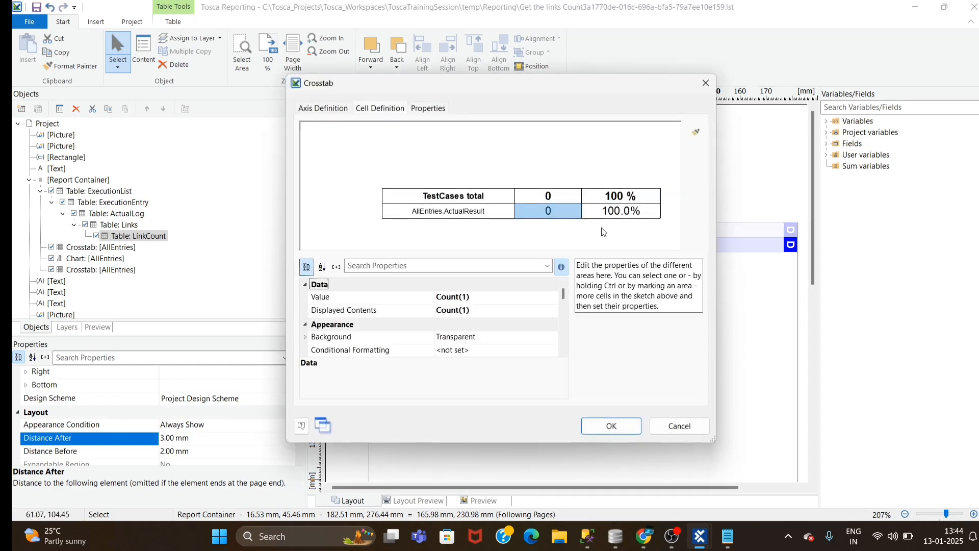
pyautogui.click(706, 84)
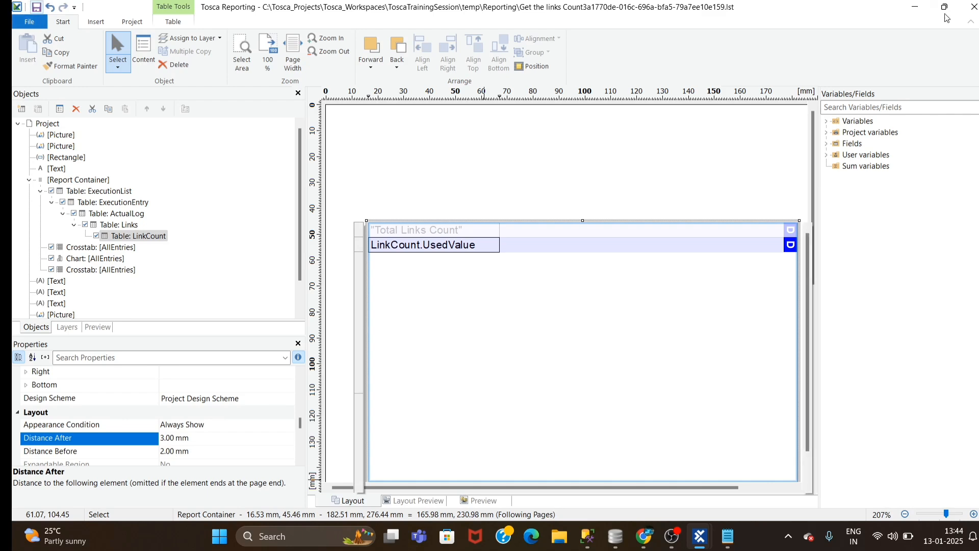
# Close the report designer and try to print the "Get the links Count" report for the "Count the total links and get the links name" execution list
pyautogui.click(973, 8)
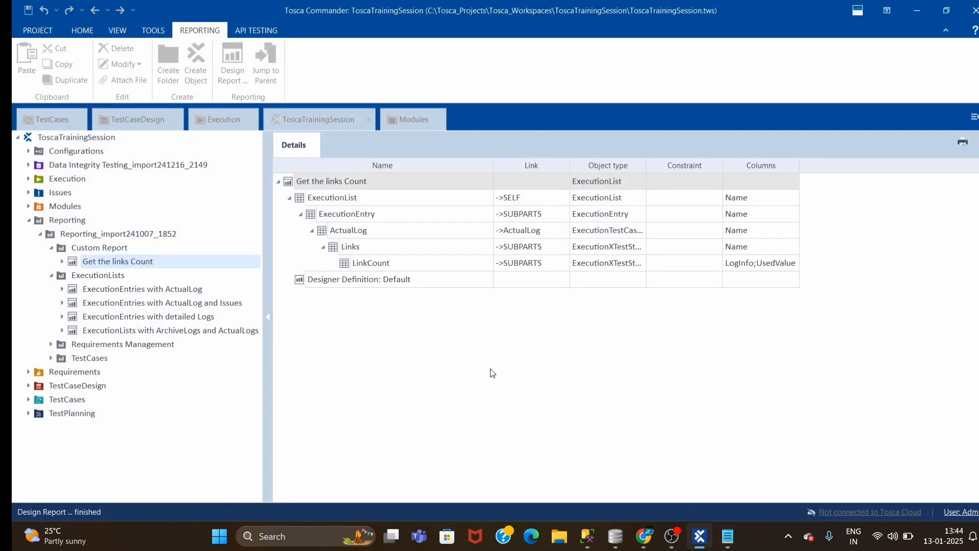
pyautogui.click(289, 198)
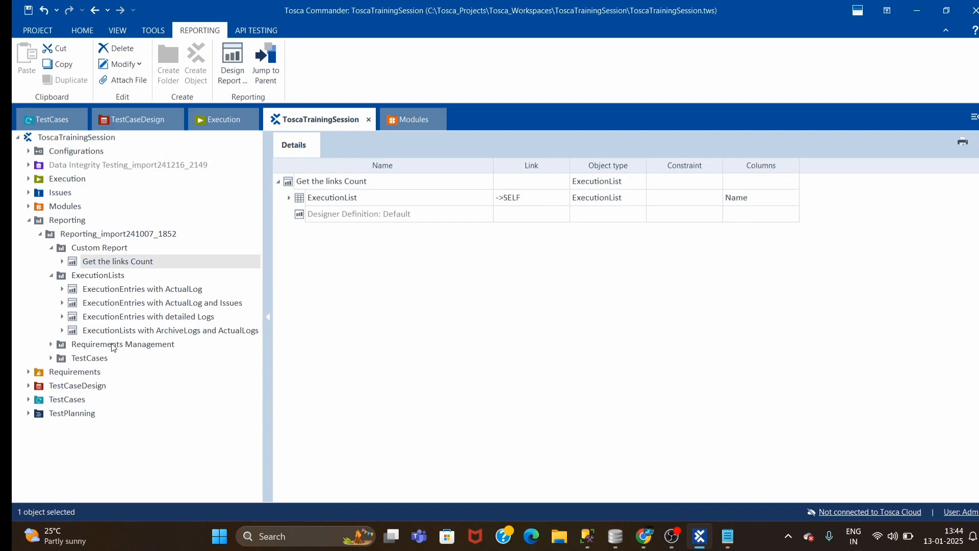
pyautogui.click(218, 123)
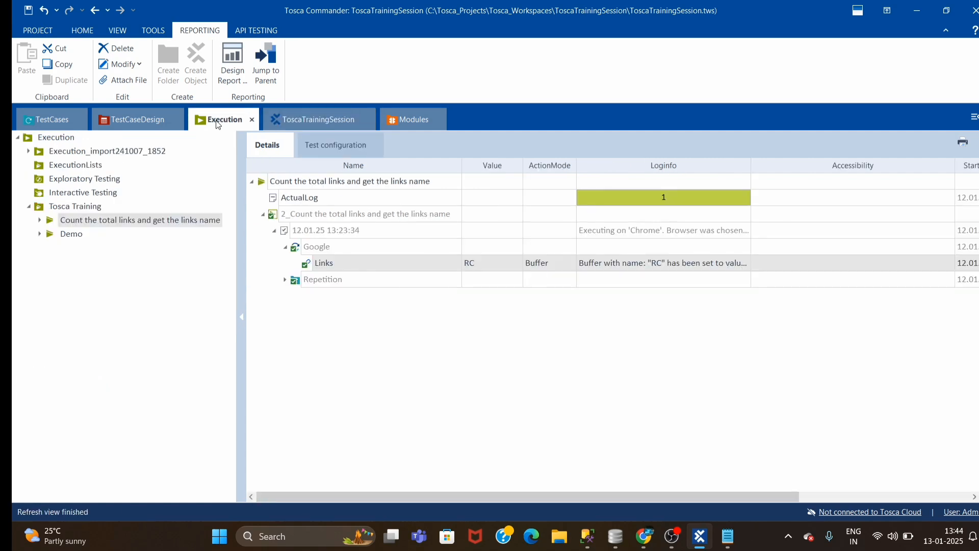
pyautogui.rightClick(273, 183)
pyautogui.moveTo(345, 319)
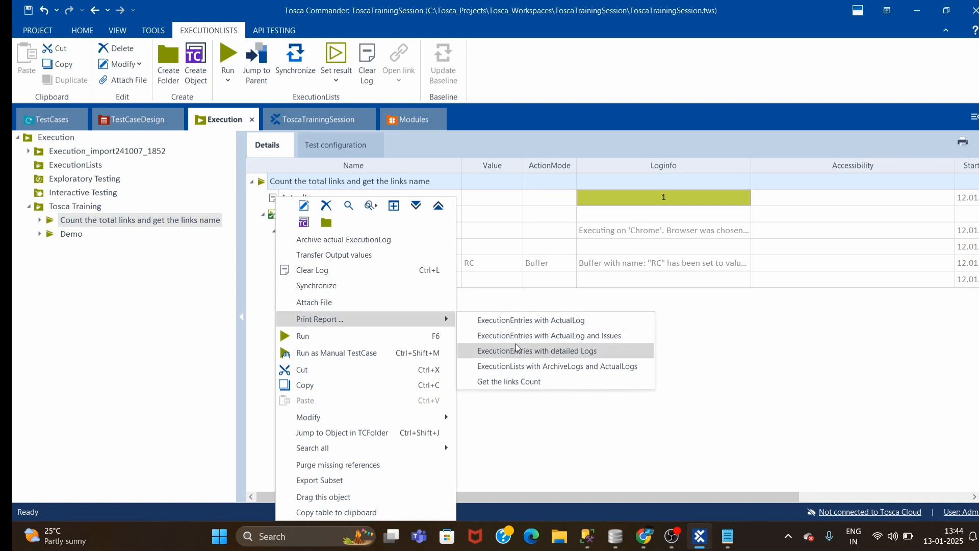
pyautogui.click(501, 383)
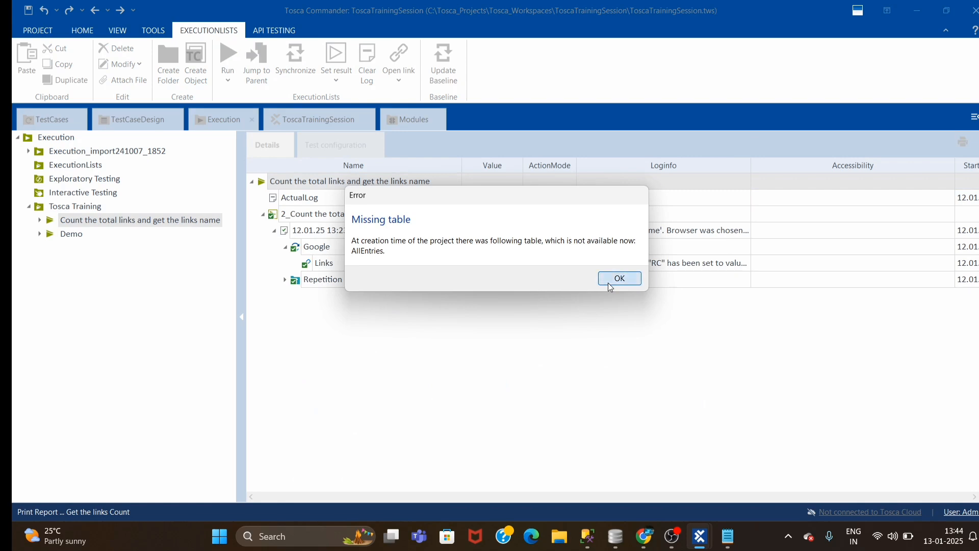
pyautogui.click(609, 282)
pyautogui.click(499, 313)
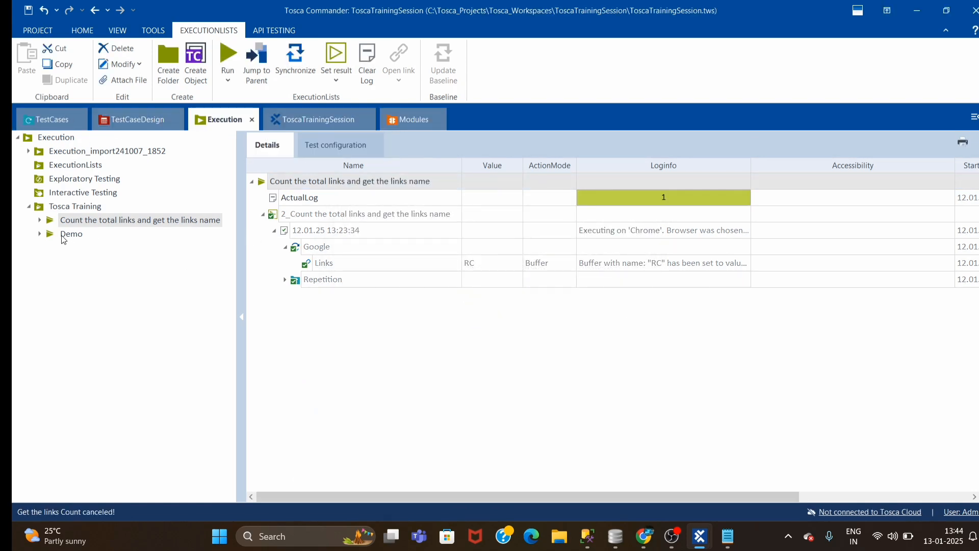
# Reopen the "Get the links Count" report definition under Custom Report in the report designer
pyautogui.click(313, 119)
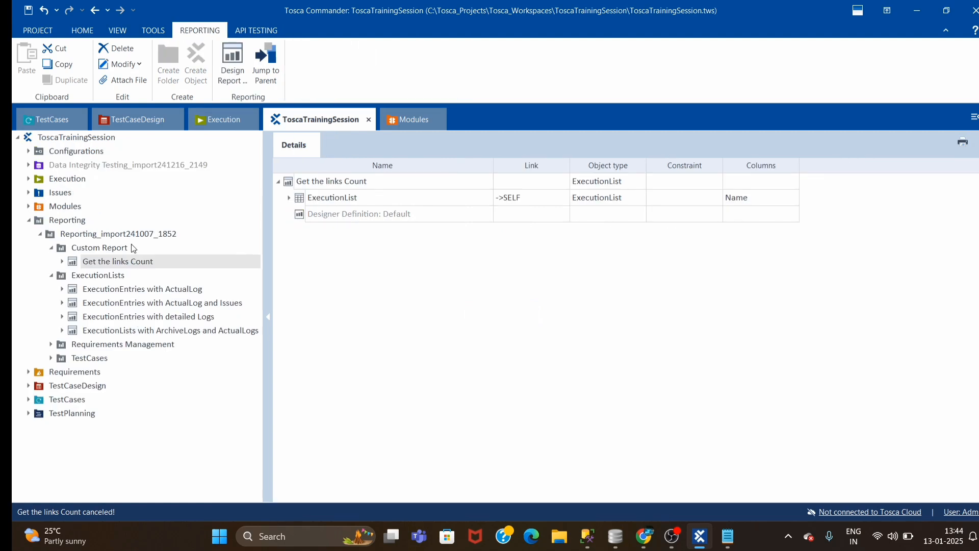
pyautogui.rightClick(112, 259)
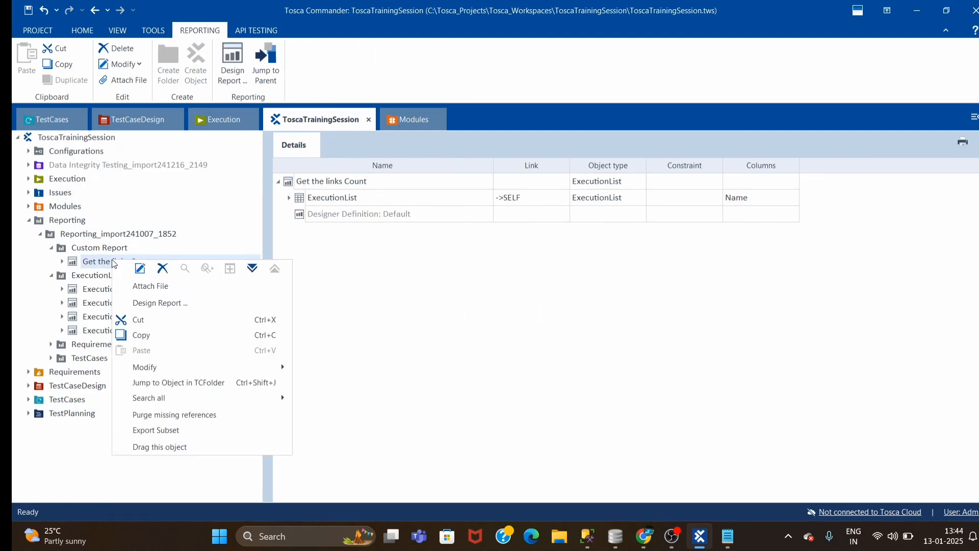
pyautogui.click(337, 212)
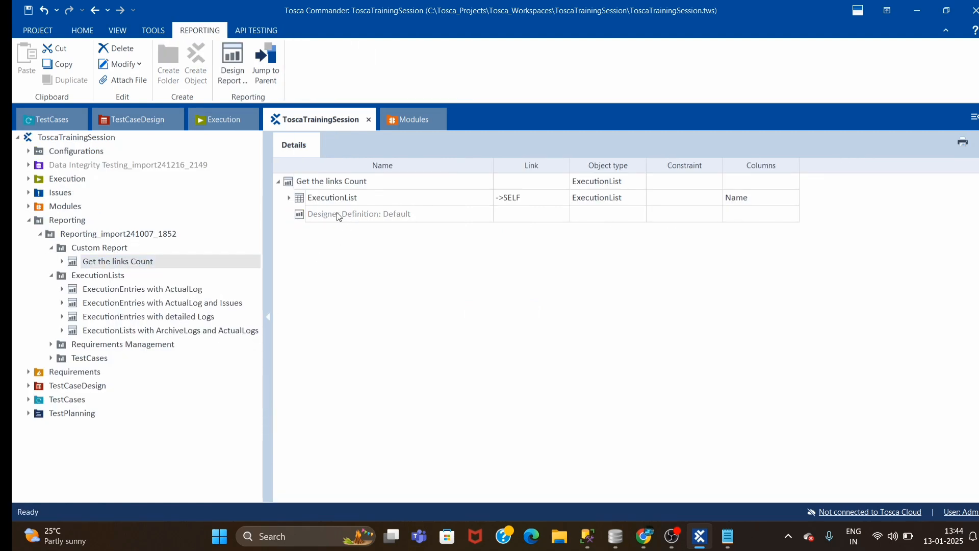
pyautogui.rightClick(336, 213)
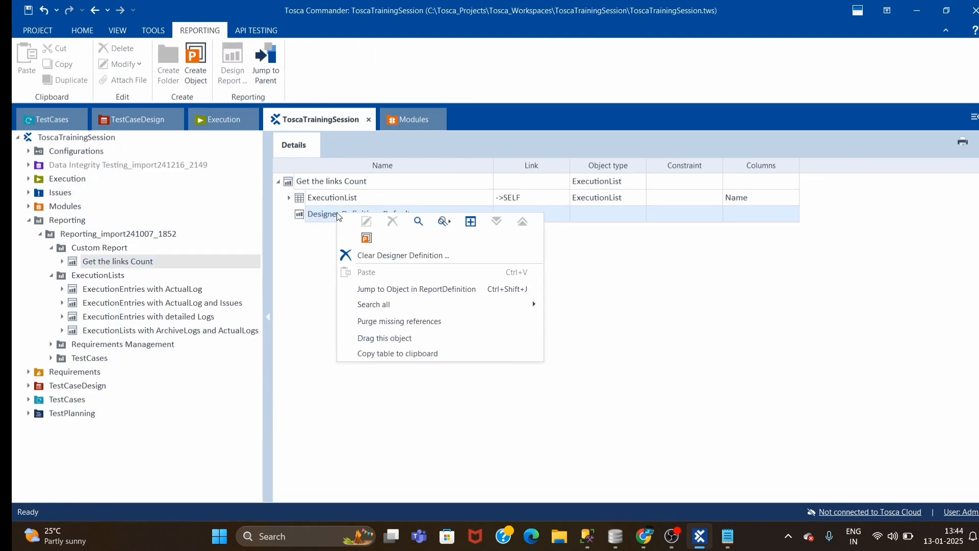
pyautogui.rightClick(114, 260)
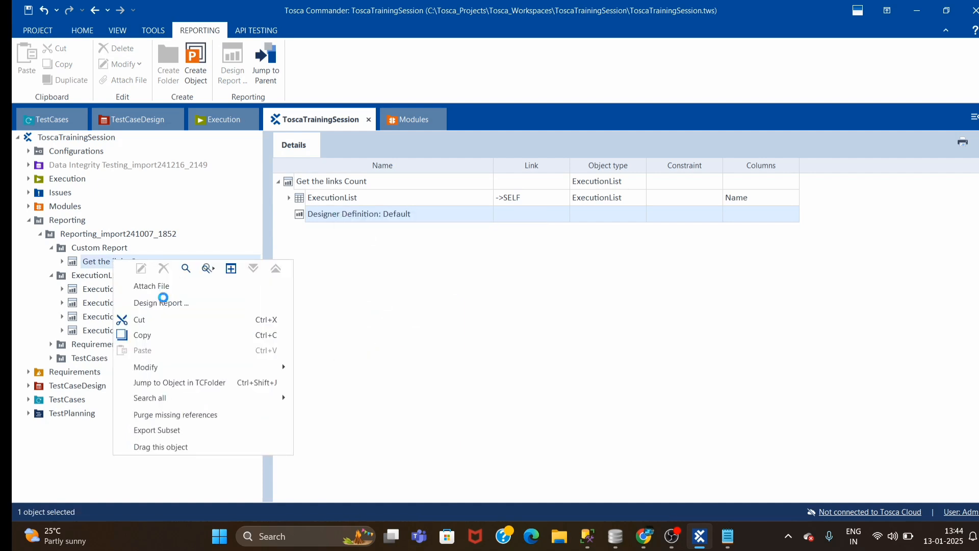
pyautogui.click(289, 198)
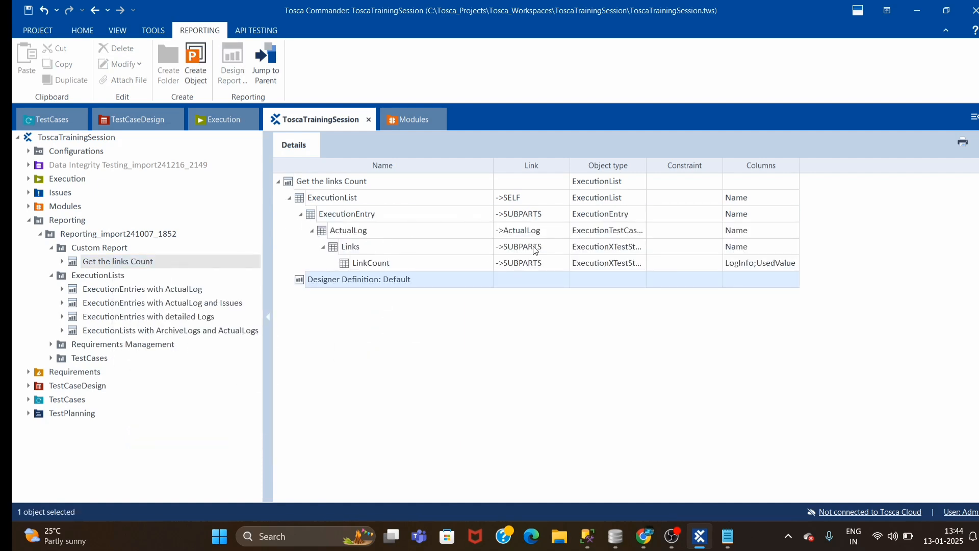
pyautogui.rightClick(90, 262)
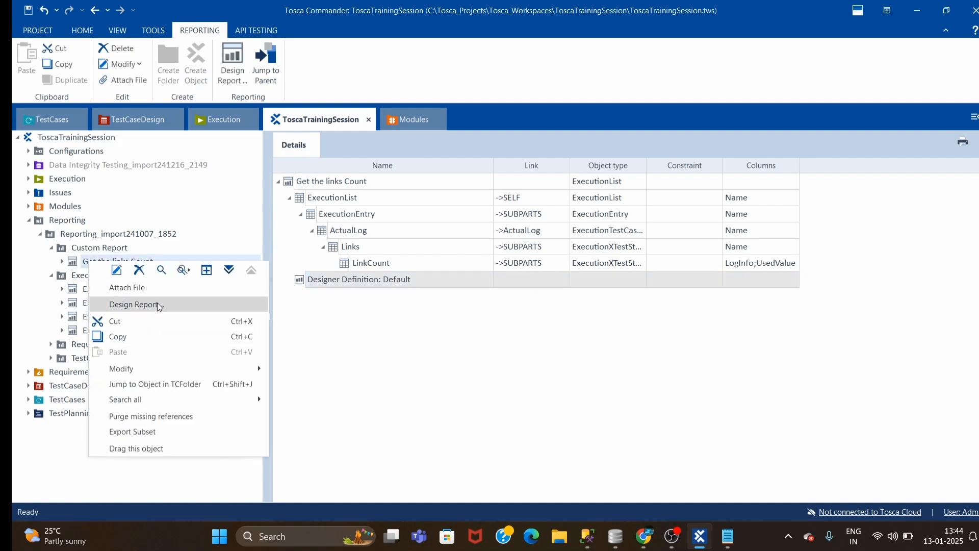
pyautogui.click(113, 308)
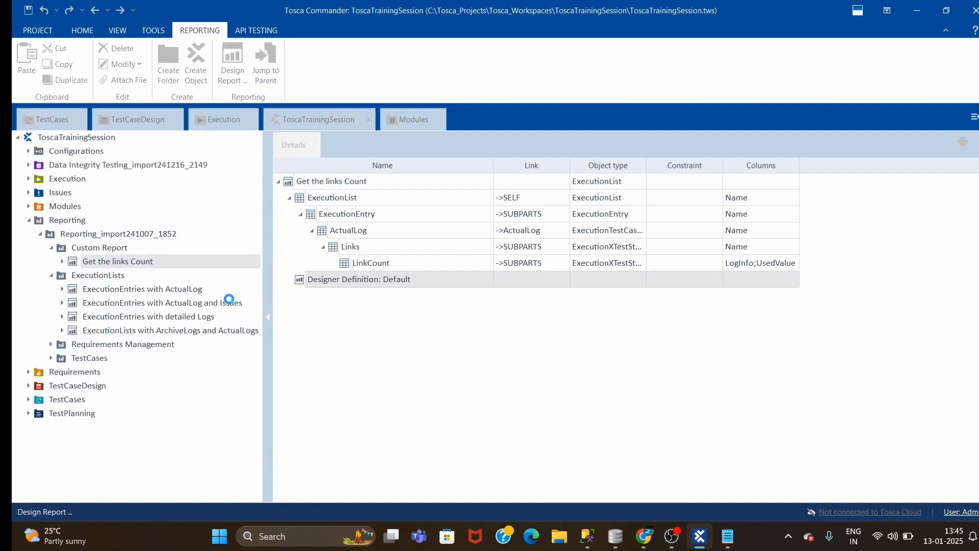
pyautogui.click(620, 284)
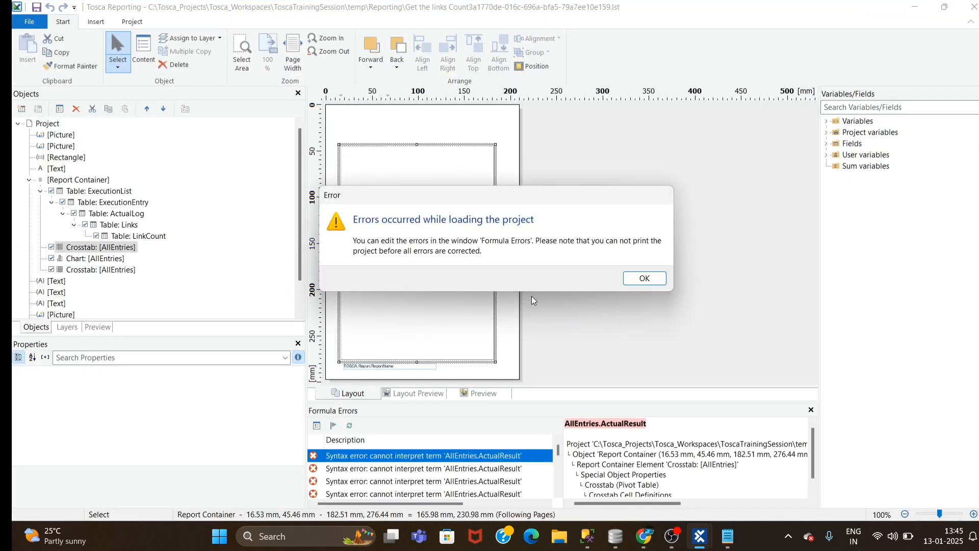
pyautogui.click(655, 284)
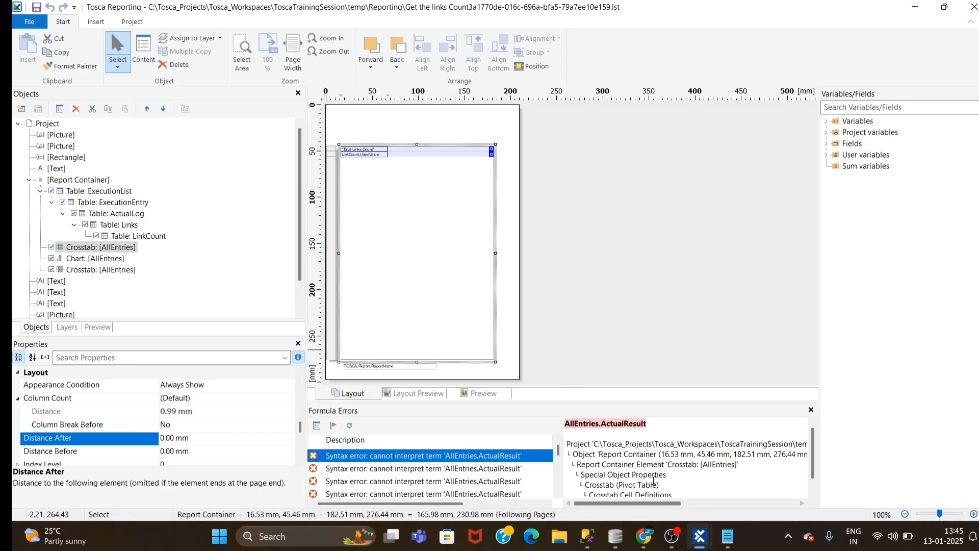
# Delete the AllEntries chart and both AllEntries crosstabs from the report container
pyautogui.click(51, 247)
pyautogui.click(51, 269)
pyautogui.click(51, 258)
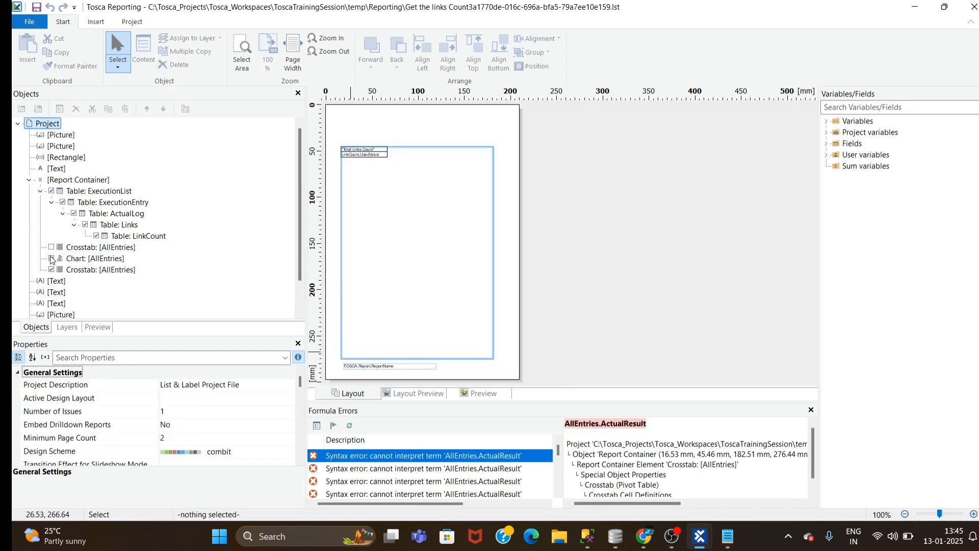
pyautogui.click(54, 270)
pyautogui.rightClick(90, 259)
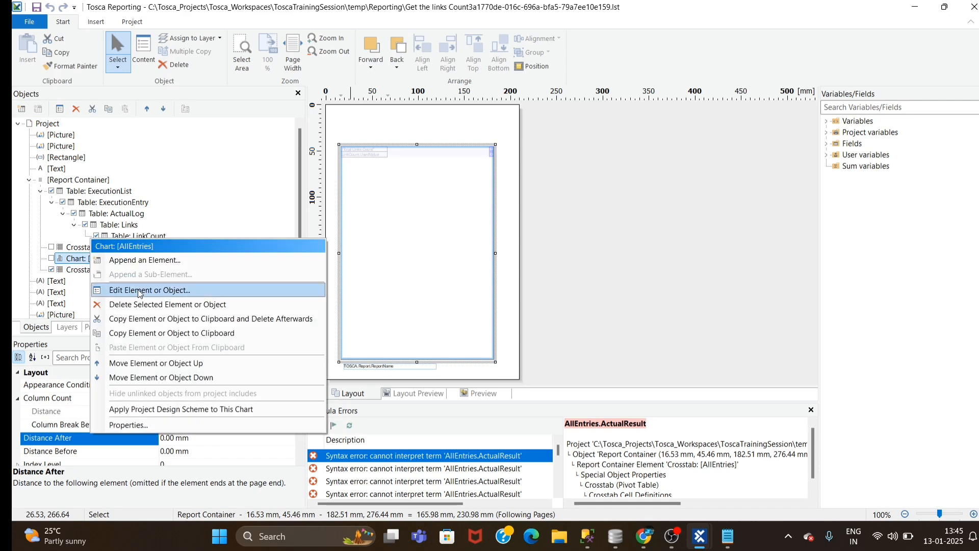
pyautogui.press('Escape')
pyautogui.rightClick(96, 251)
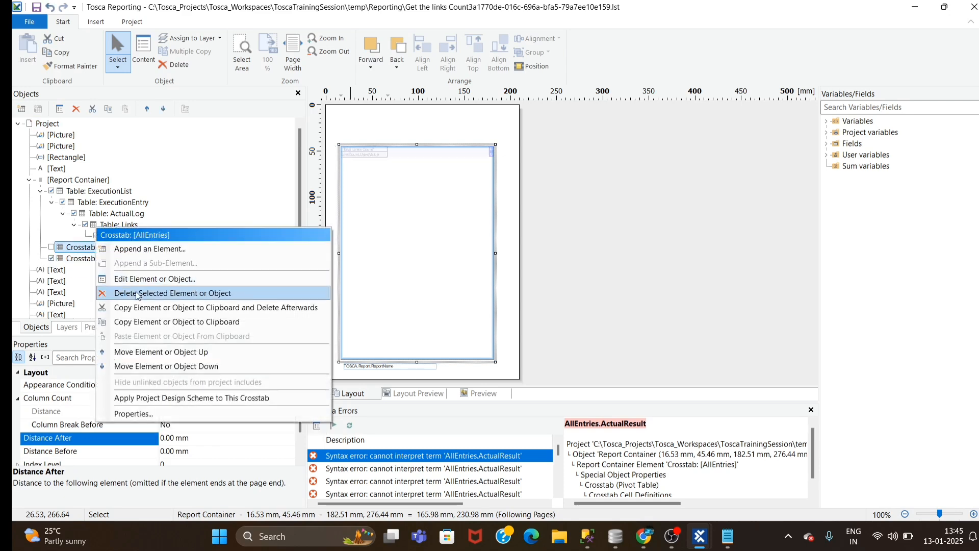
pyautogui.click(153, 271)
pyautogui.scroll(-1, 638, 497)
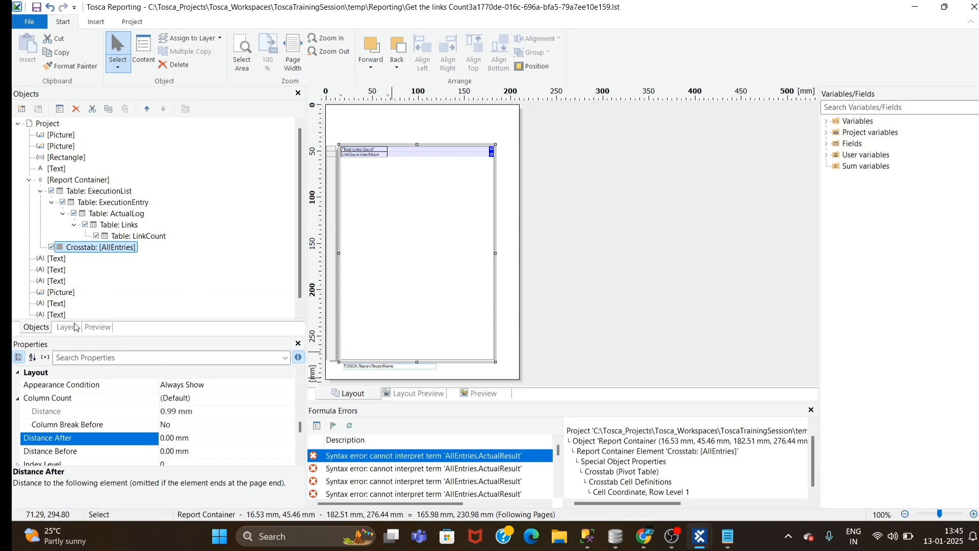
pyautogui.rightClick(116, 248)
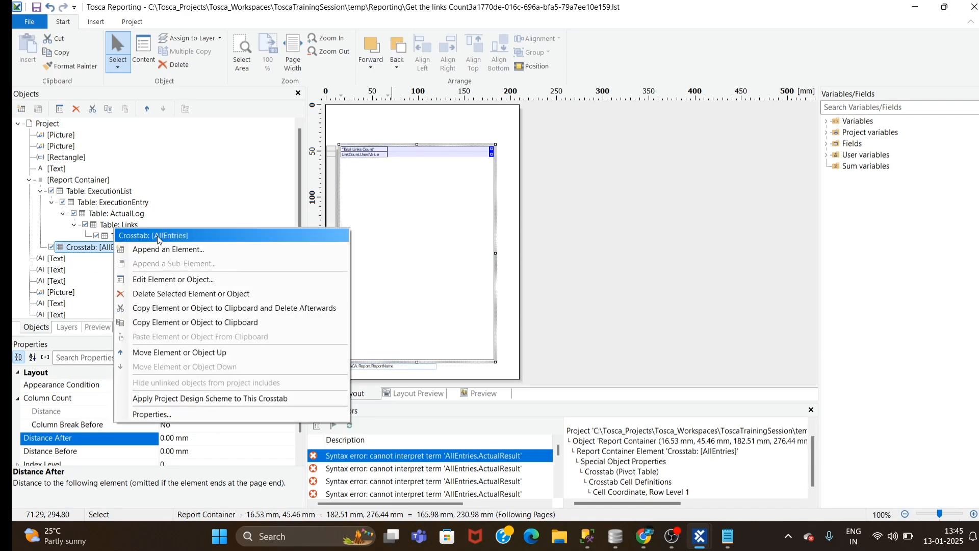
pyautogui.click(144, 296)
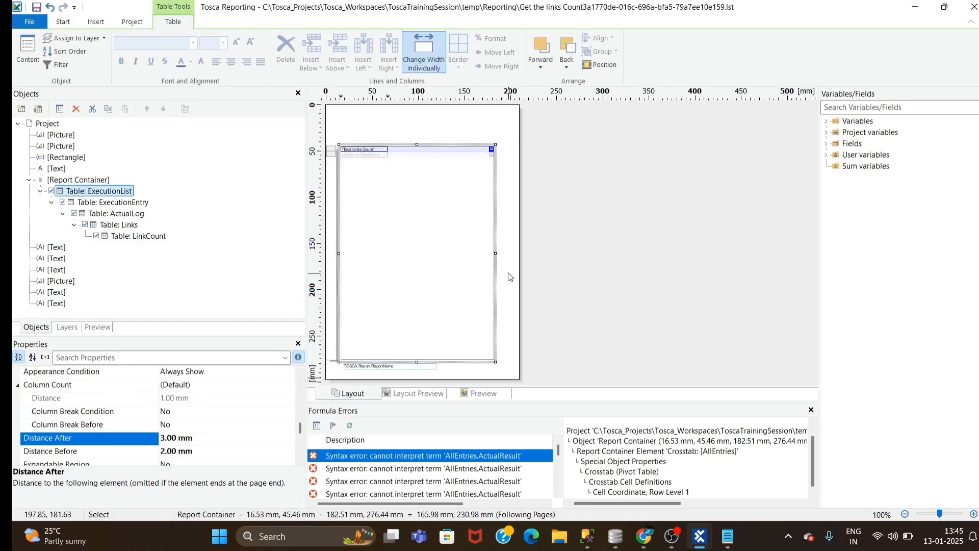
# Preview the report and examine the "Total Links Count" table on page 2 up close
pyautogui.click(479, 394)
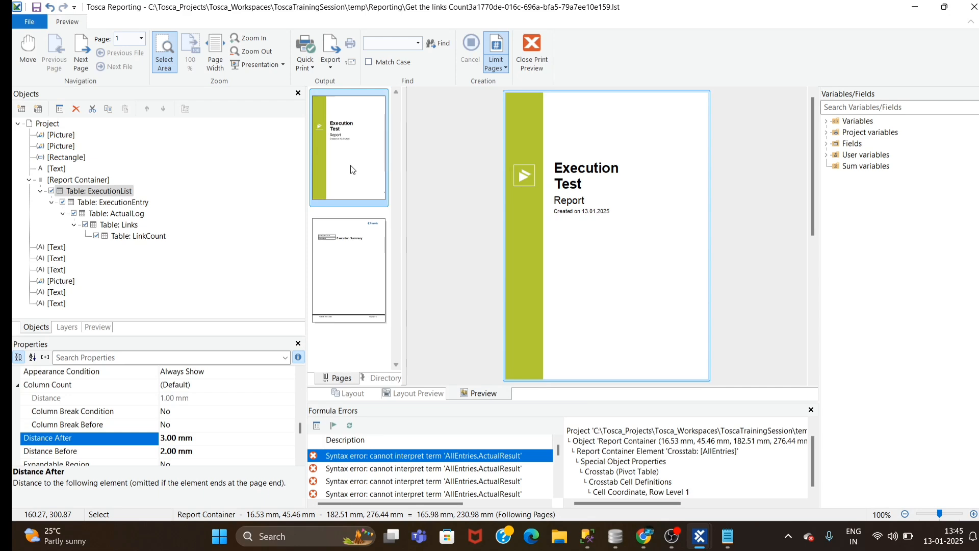
pyautogui.click(350, 278)
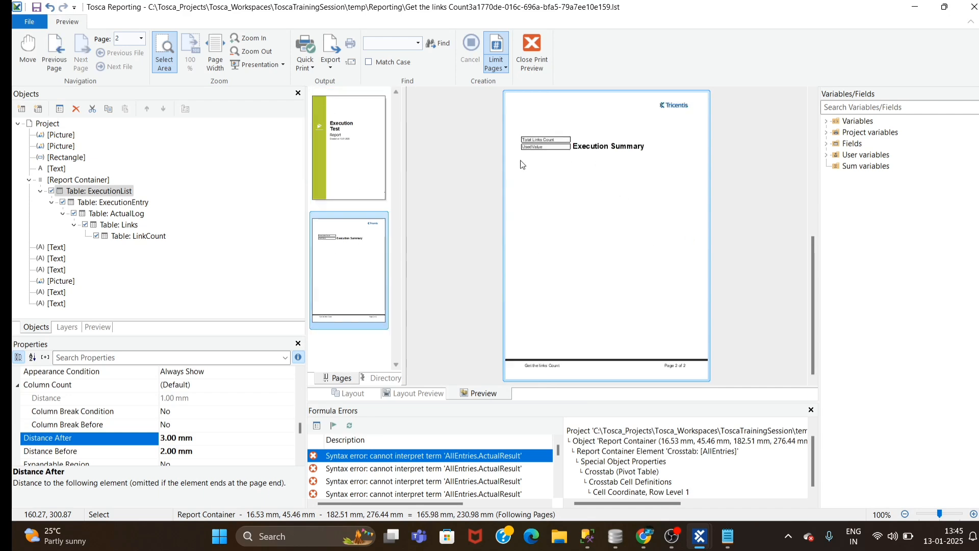
pyautogui.scroll(4, 612, 262)
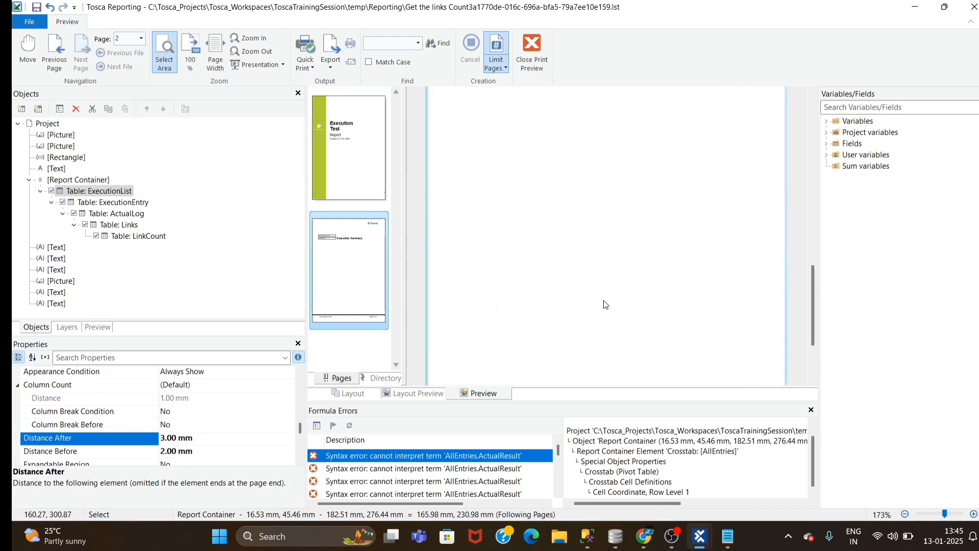
# Return to the report layout and make the Execution Summary layer visible together with Following Pages
pyautogui.scroll(2, 607, 305)
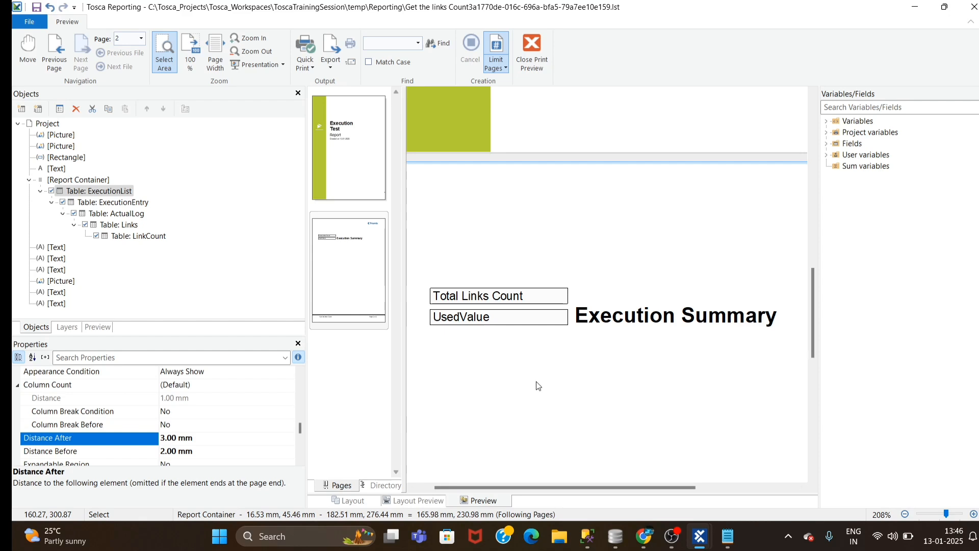
pyautogui.scroll(-3, 537, 385)
pyautogui.scroll(3, 537, 385)
pyautogui.click(352, 501)
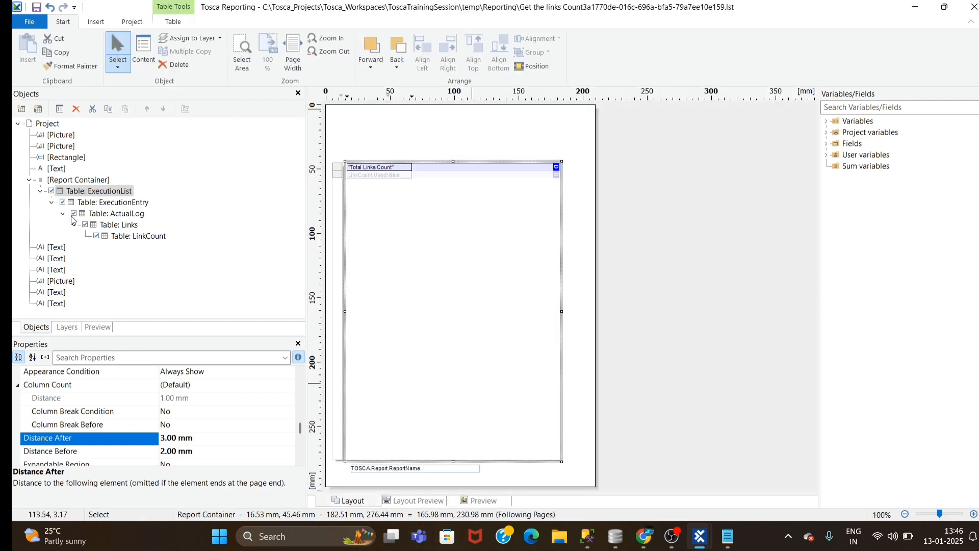
pyautogui.click(66, 327)
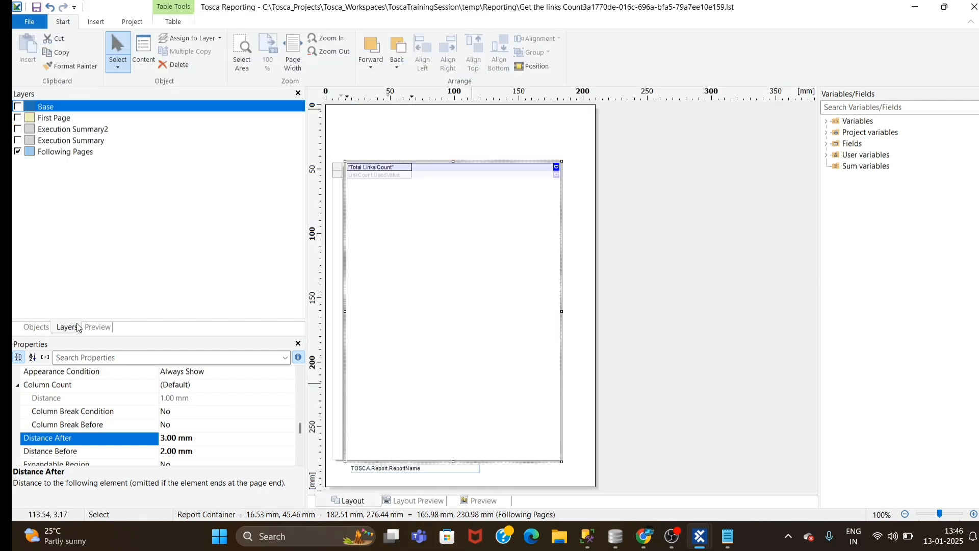
pyautogui.click(21, 142)
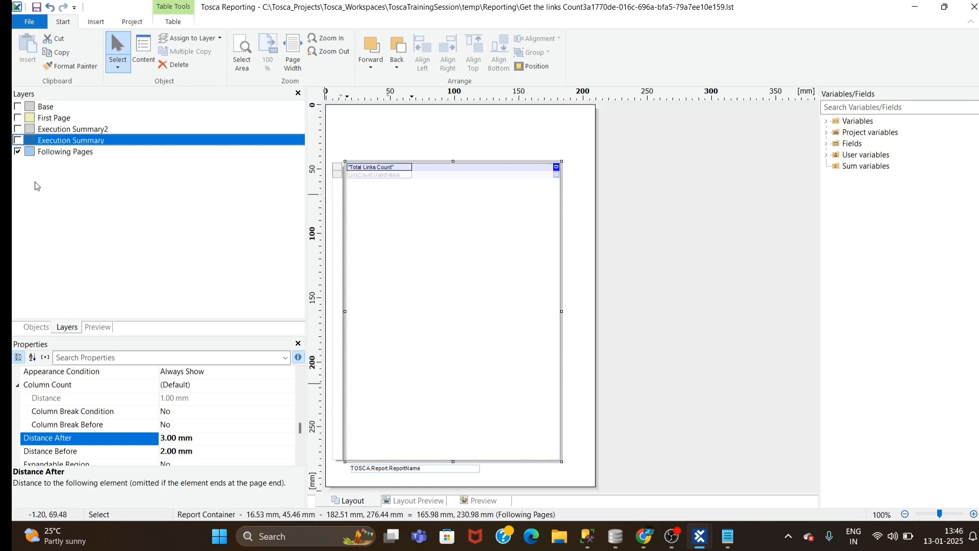
pyautogui.click(19, 140)
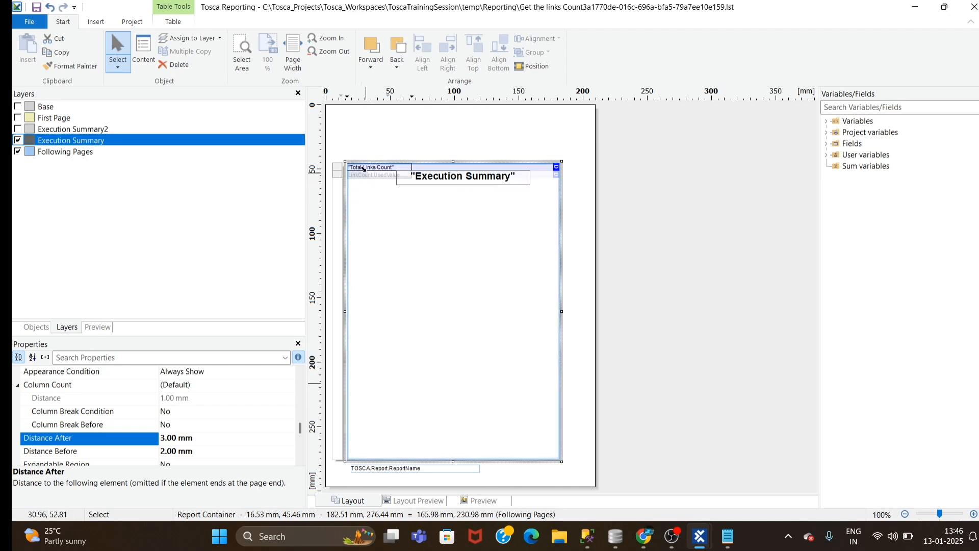
# Lower the report container's upper edge to about 74 mm, beneath the "Execution Summary" heading, and preview page 2 up close
pyautogui.moveTo(448, 162); pyautogui.dragTo(449, 201)
pyautogui.click(452, 148)
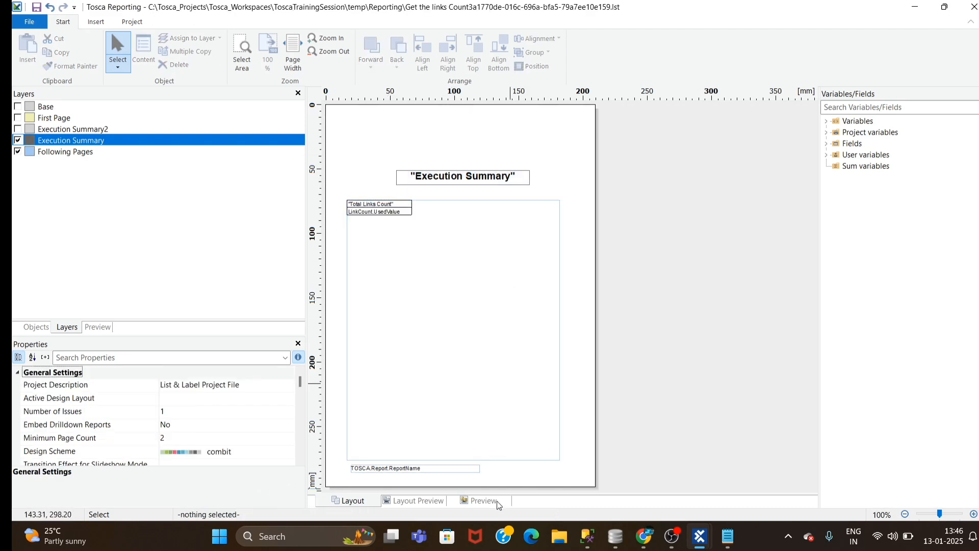
pyautogui.click(479, 500)
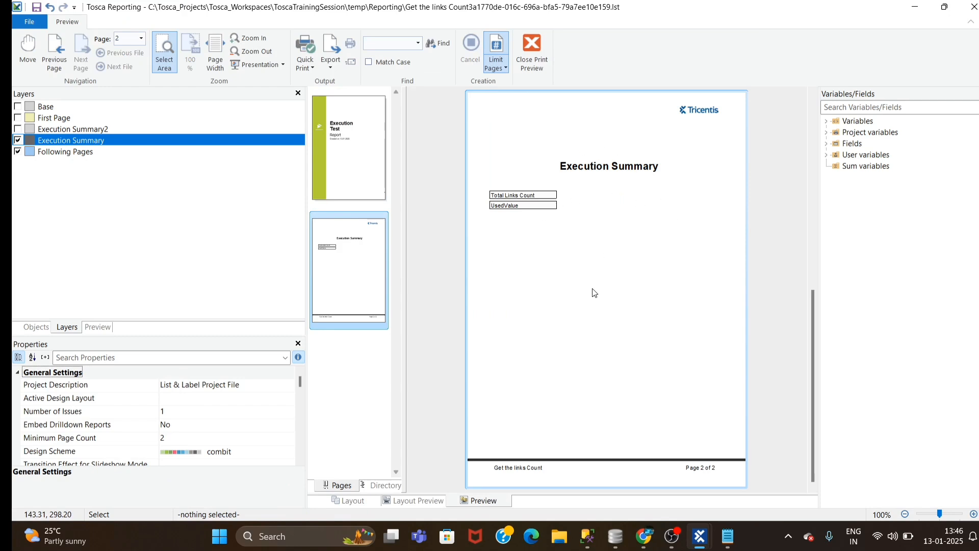
pyautogui.scroll(2, 592, 288)
pyautogui.scroll(3, 536, 243)
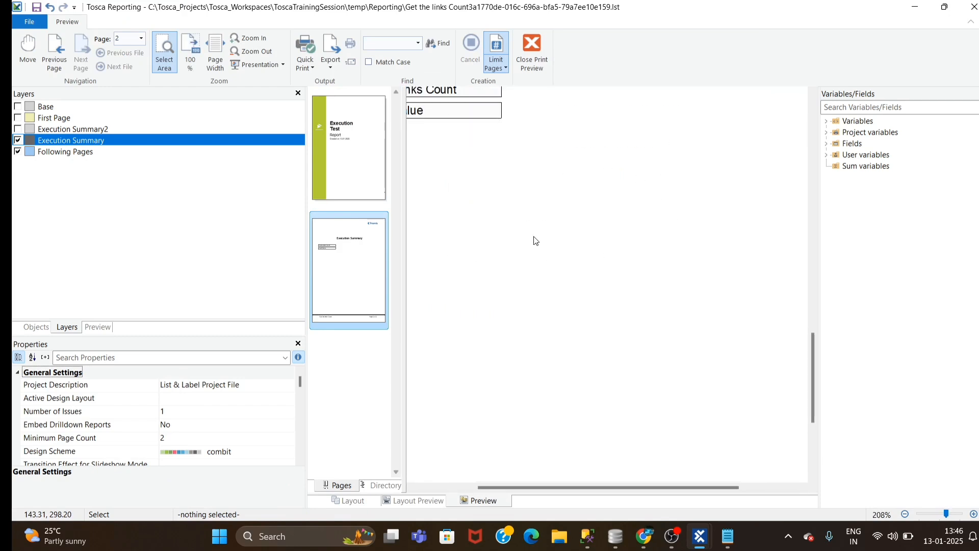
pyautogui.moveTo(512, 185); pyautogui.dragTo(619, 273)
pyautogui.scroll(-1, 602, 339)
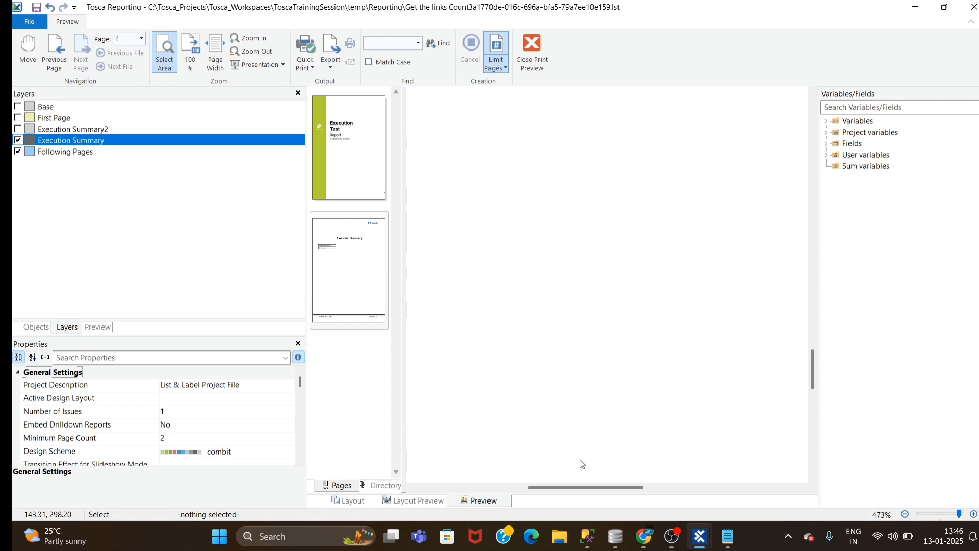
pyautogui.scroll(-6, 588, 355)
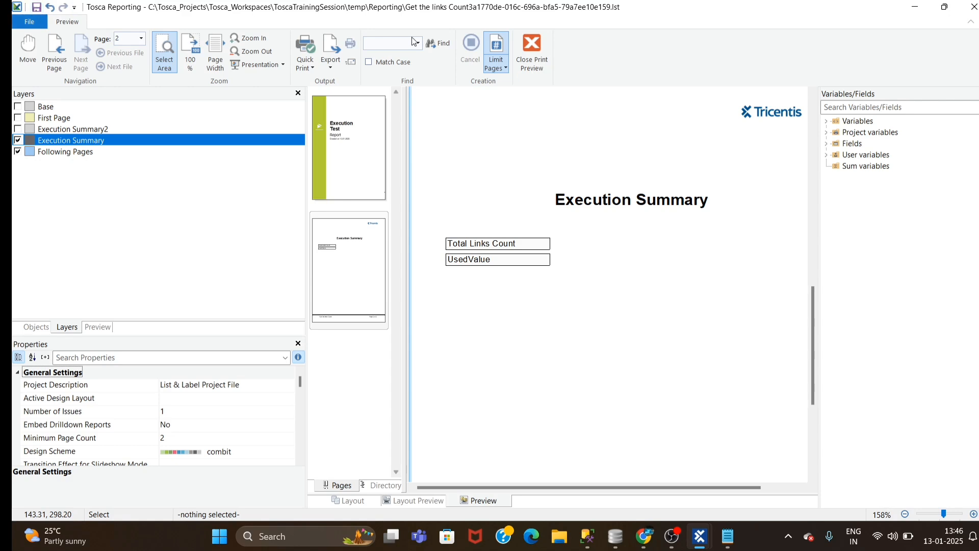
# Close the report designer and print the "Get the links Count" report for the "Count the total links and get the links name" execution list to Preview
pyautogui.click(541, 60)
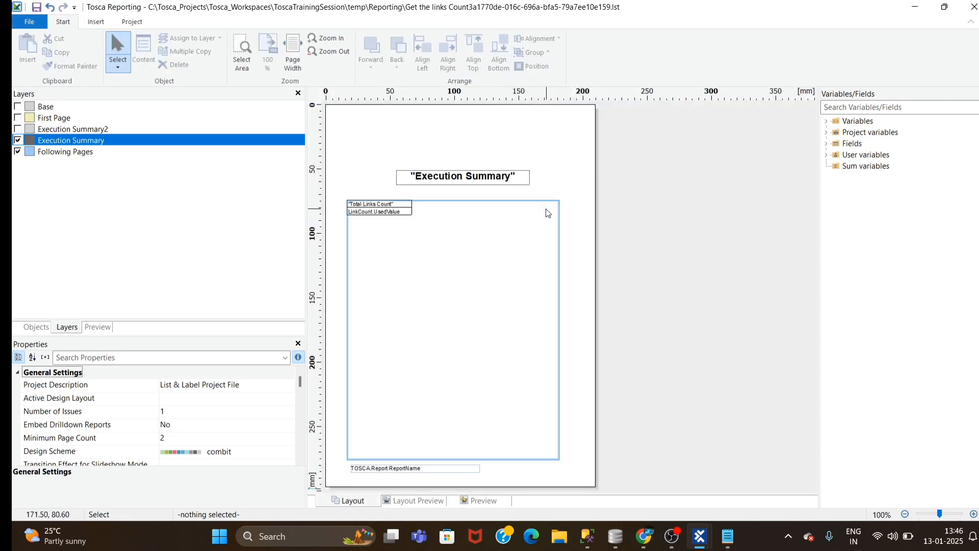
pyautogui.click(973, 7)
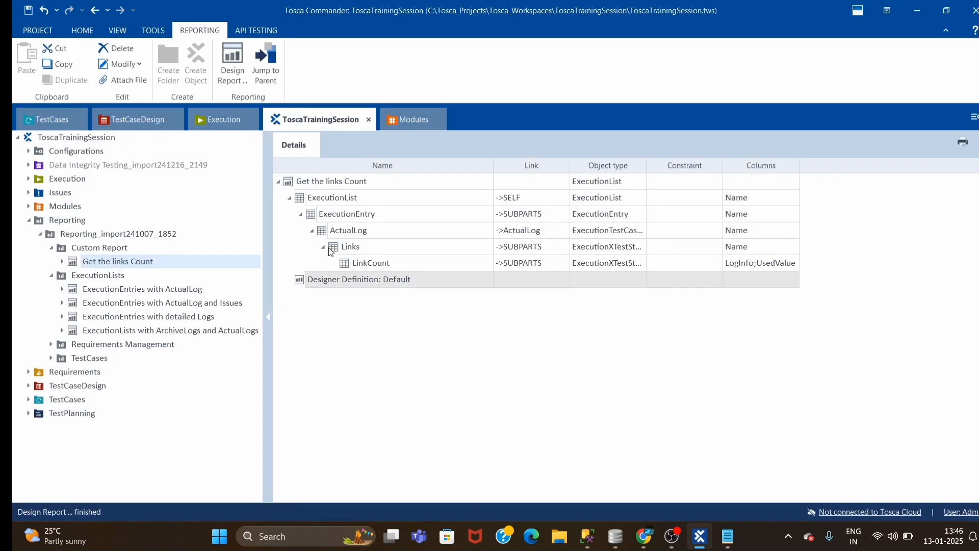
pyautogui.click(219, 121)
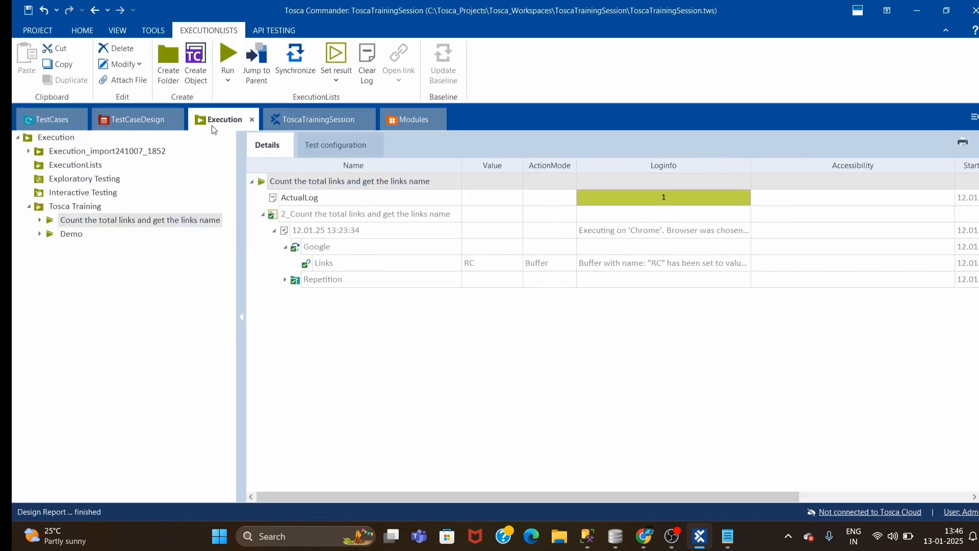
pyautogui.rightClick(315, 186)
pyautogui.moveTo(429, 308)
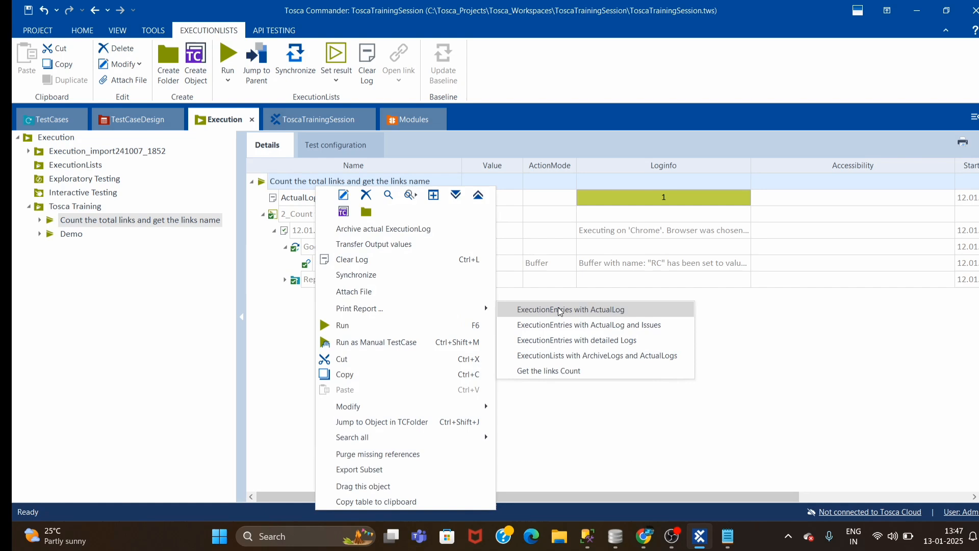
pyautogui.click(557, 371)
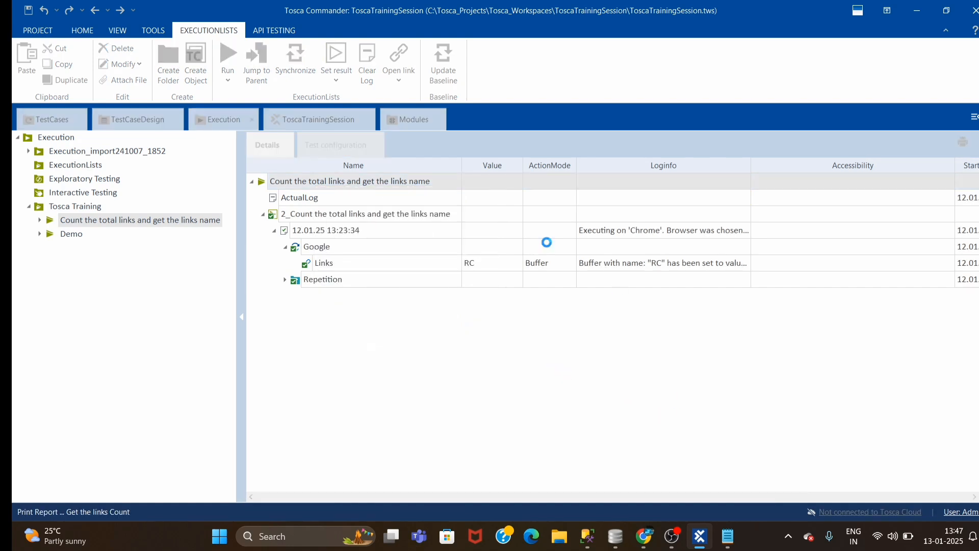
pyautogui.click(505, 159)
pyautogui.scroll(1, 493, 182)
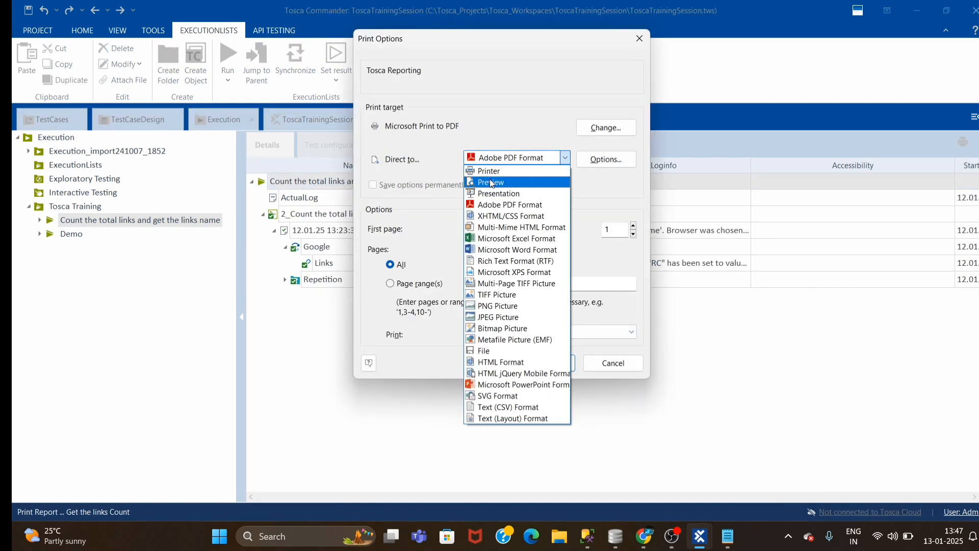
pyautogui.click(493, 182)
pyautogui.click(542, 363)
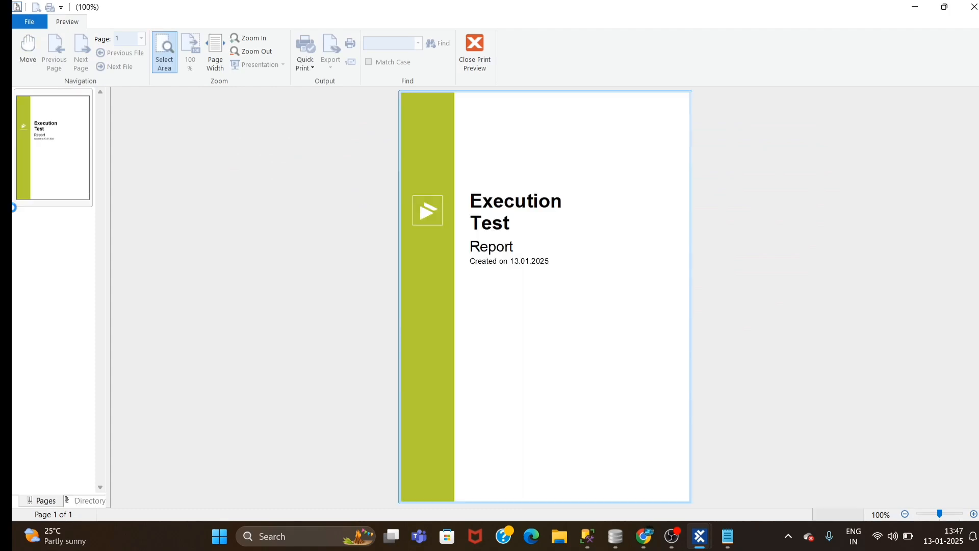
# Examine the Total Links Count on page 2 of the printed preview and compare it with the full Loginfo text of the Links step
pyautogui.click(46, 272)
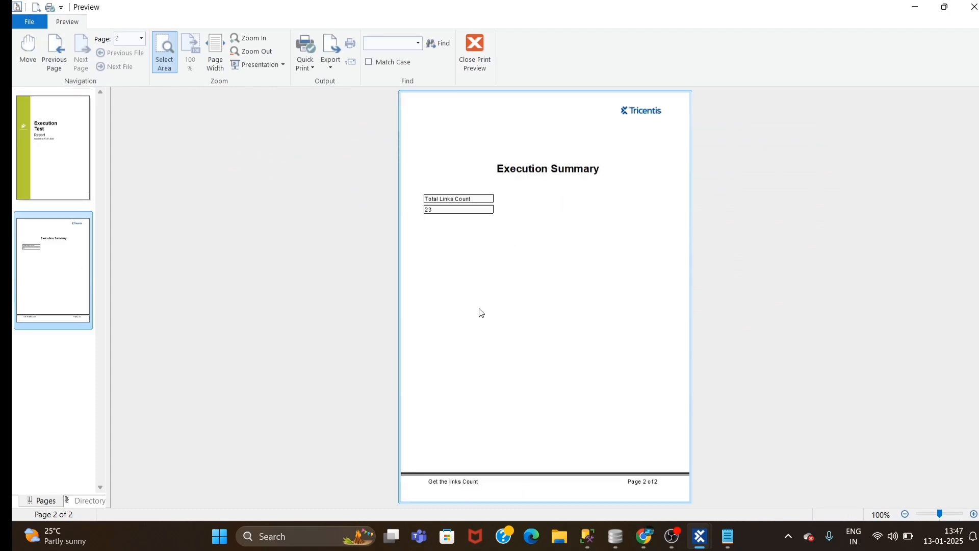
pyautogui.scroll(4, 546, 351)
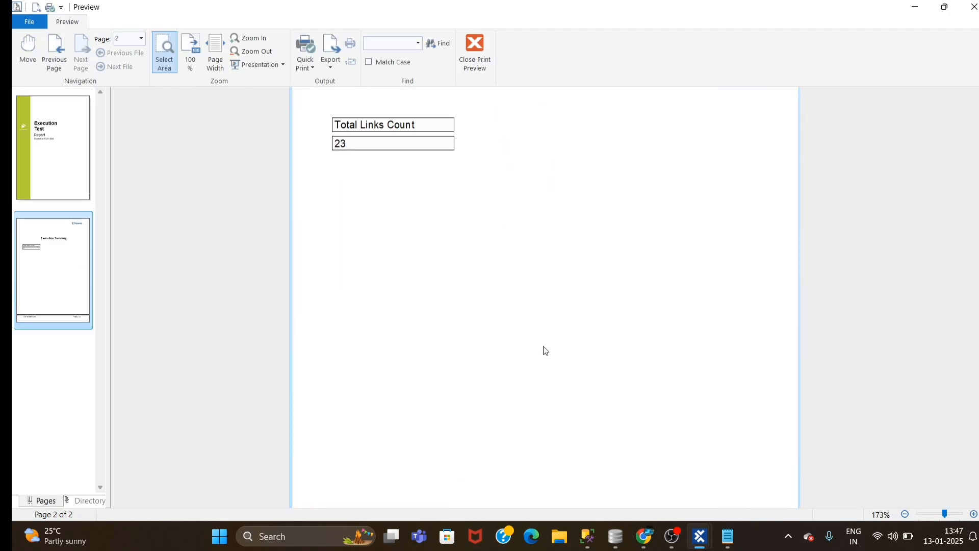
pyautogui.scroll(3, 776, 368)
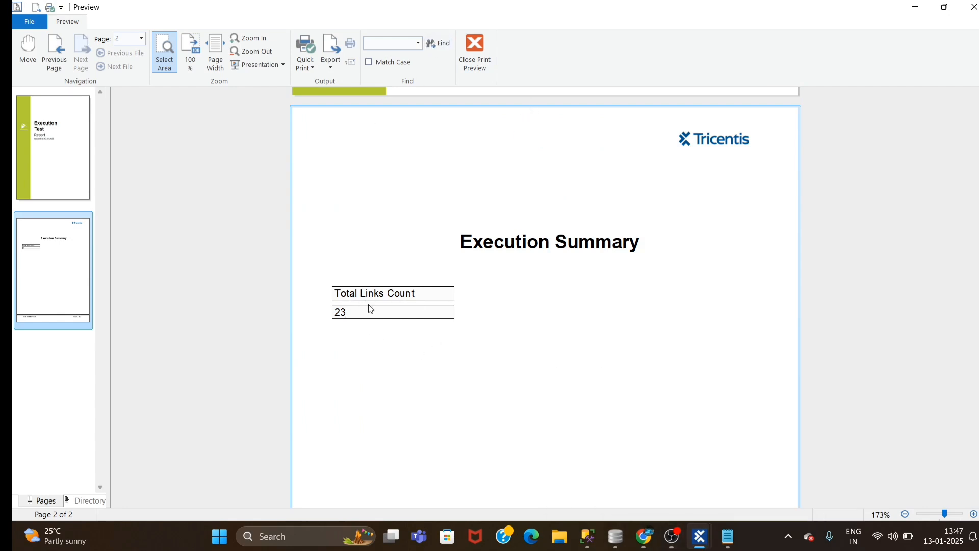
pyautogui.click(475, 44)
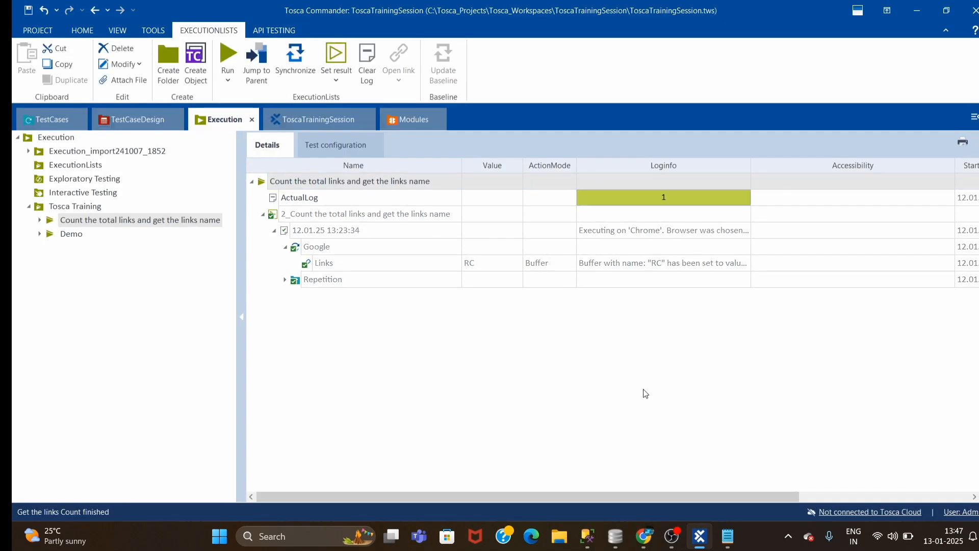
pyautogui.click(739, 267)
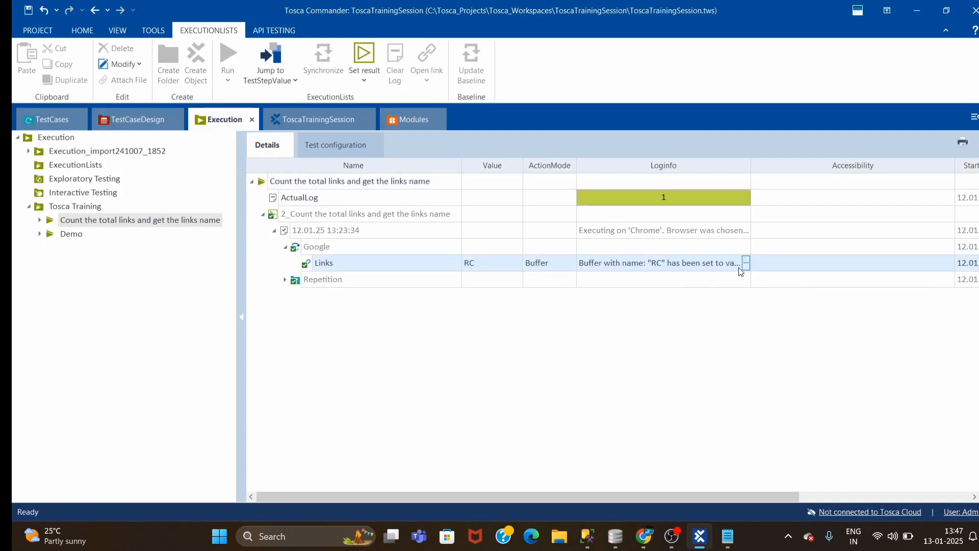
pyautogui.click(746, 263)
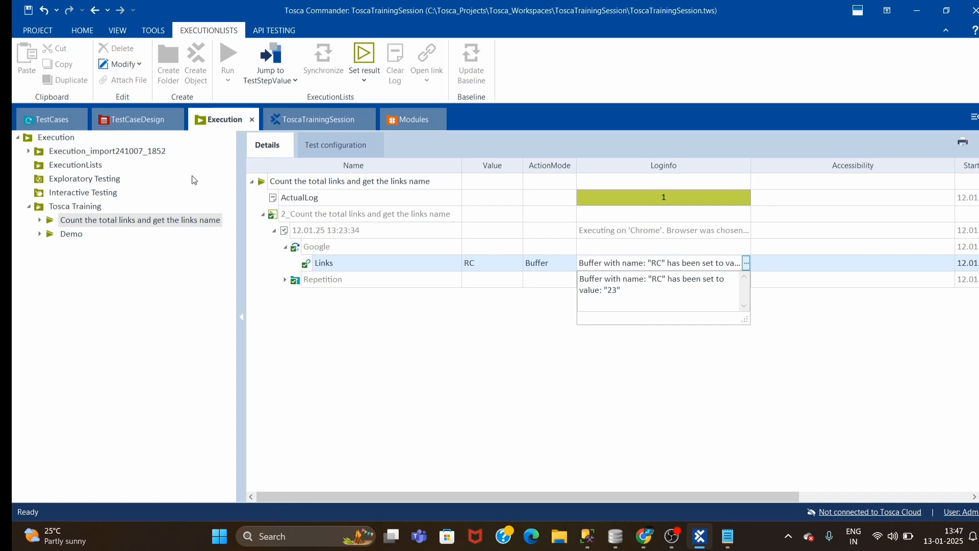
# Reopen the "Get the links Count" report in the report designer and select the LinkCount table among its objects
pyautogui.click(325, 119)
pyautogui.rightClick(121, 260)
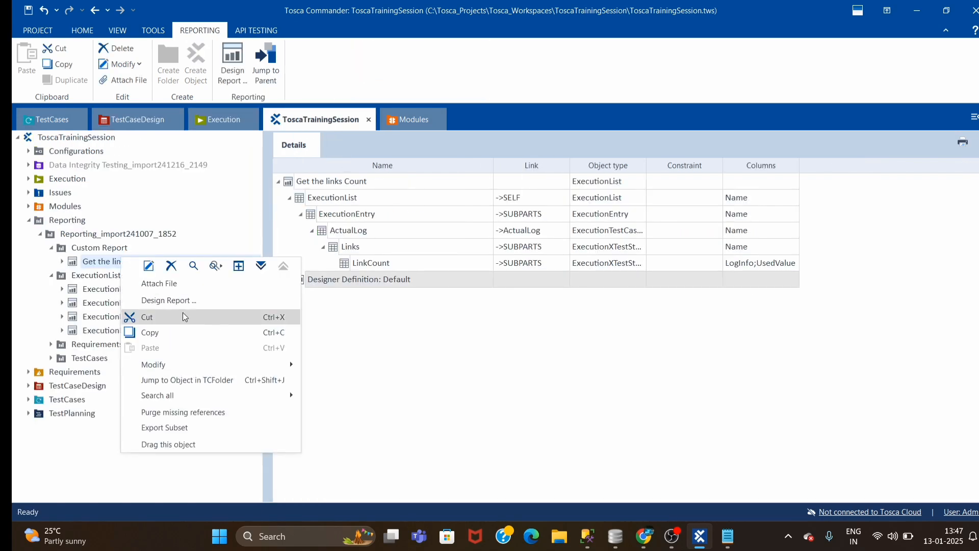
pyautogui.click(158, 297)
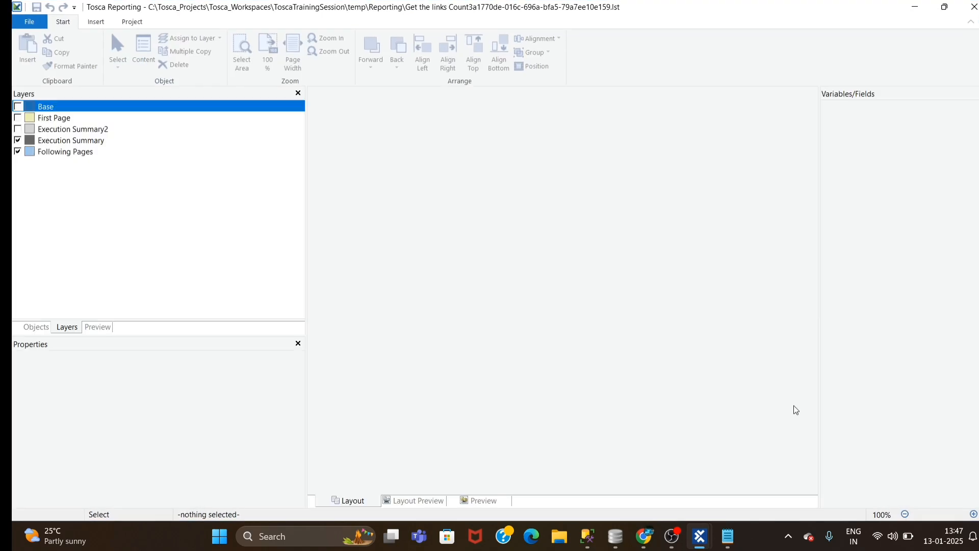
pyautogui.click(36, 327)
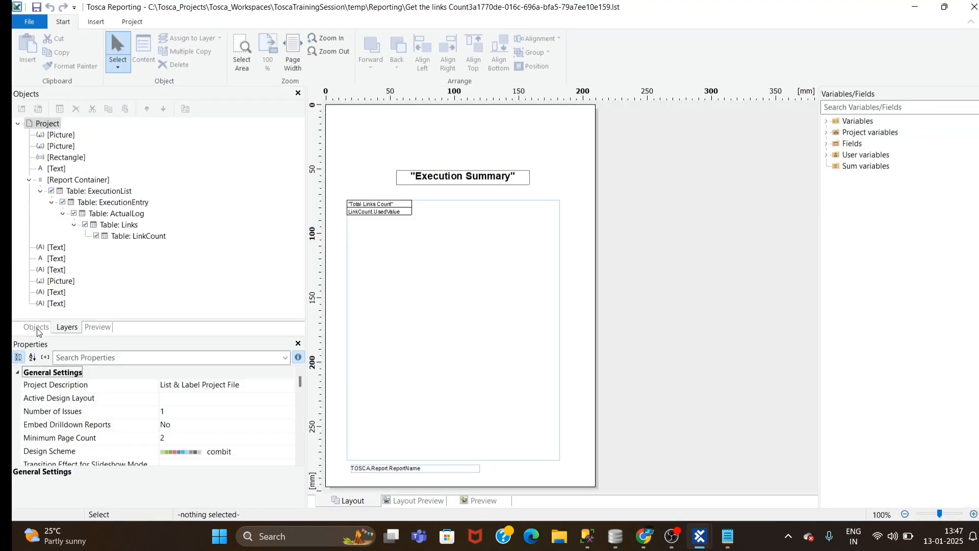
pyautogui.click(136, 237)
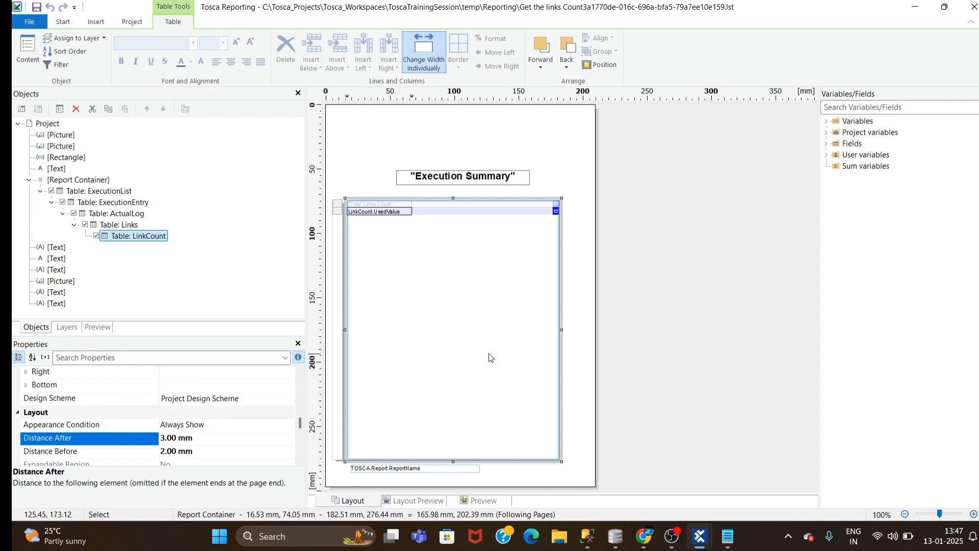
# Preview the reopened report and examine the "Total Links Count" table beneath the Execution Summary heading on page 2
pyautogui.click(483, 501)
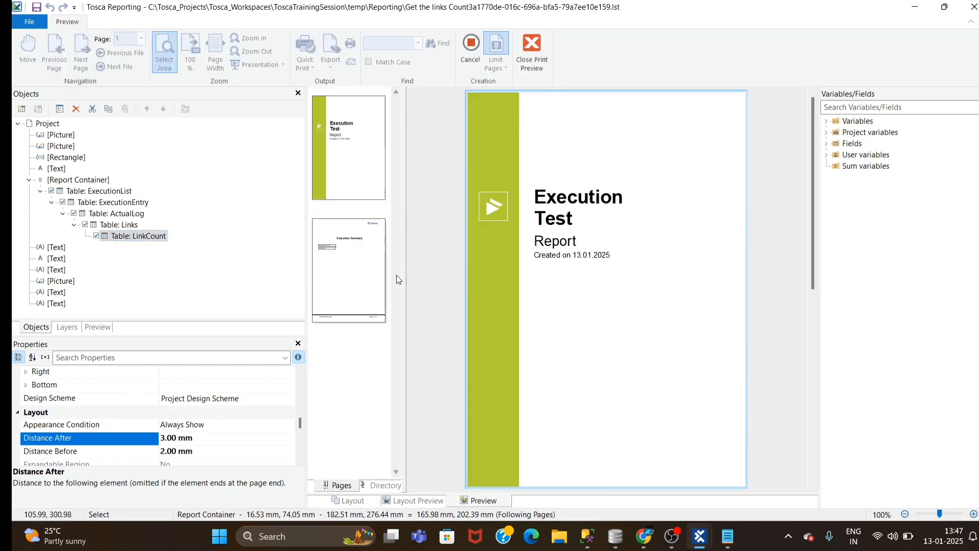
pyautogui.doubleClick(617, 348)
pyautogui.click(325, 286)
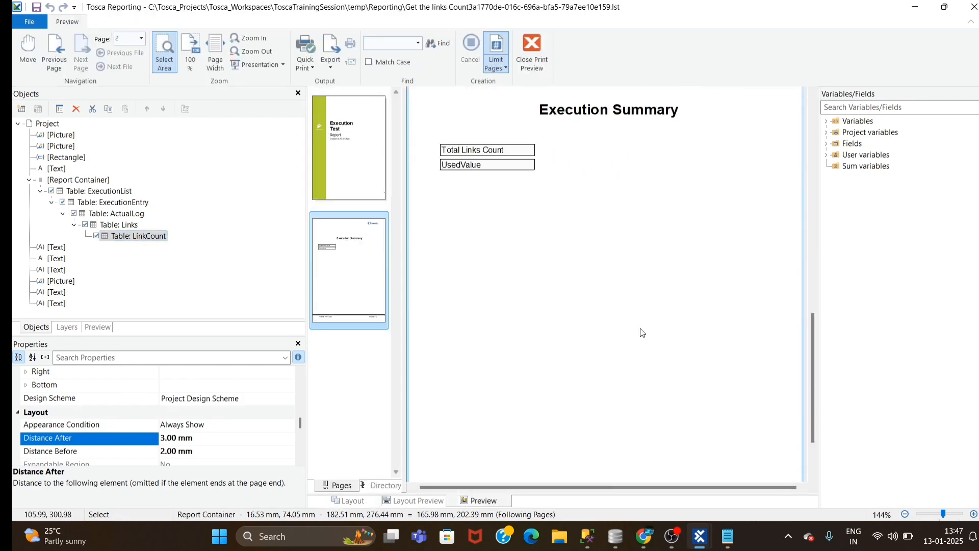
pyautogui.click(574, 332)
pyautogui.moveTo(518, 486); pyautogui.dragTo(484, 486)
pyautogui.scroll(3, 630, 400)
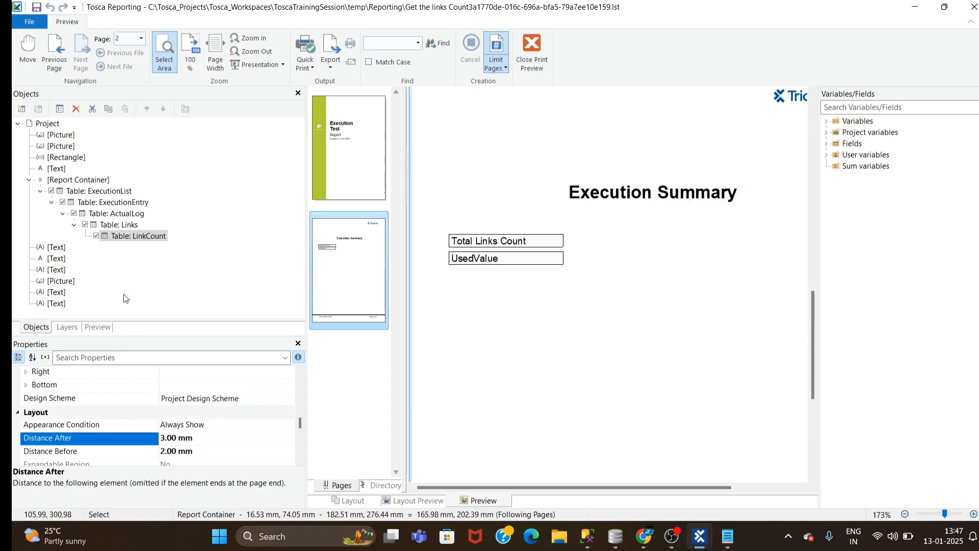
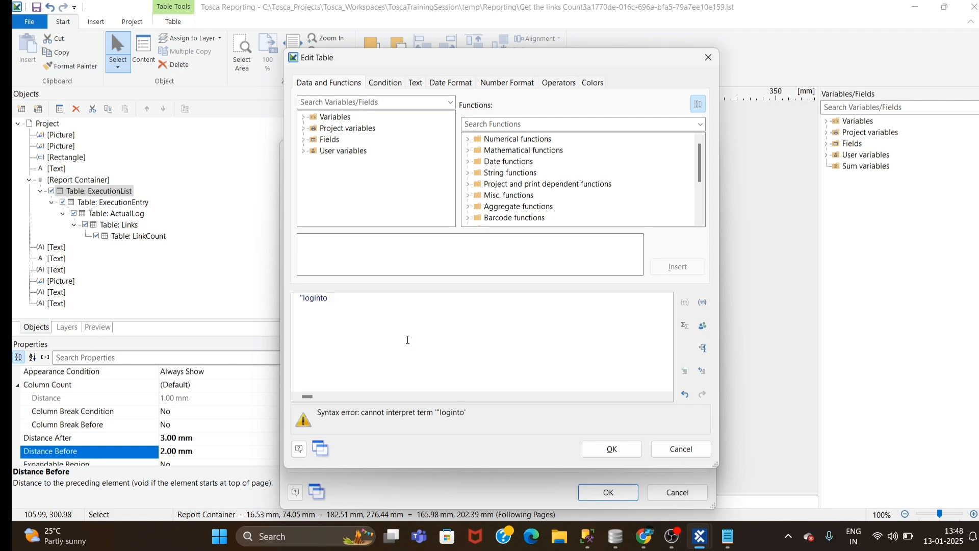
# Correct the text of the new column in the ExecutionList table's data line to "LogInfo" and accept it
pyautogui.press('BackSpace')
pyautogui.press('BackSpace')
pyautogui.press('BackSpace')
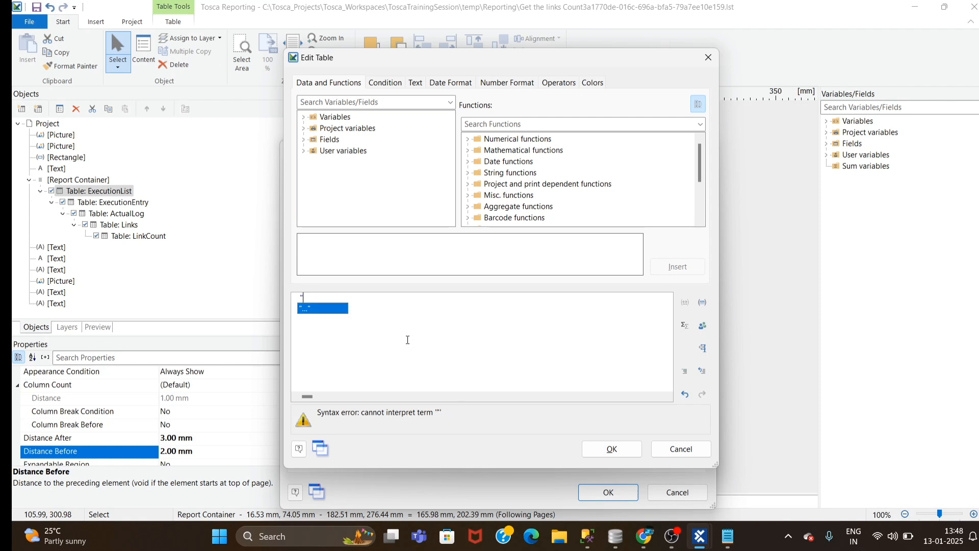
pyautogui.write('LogInfo')
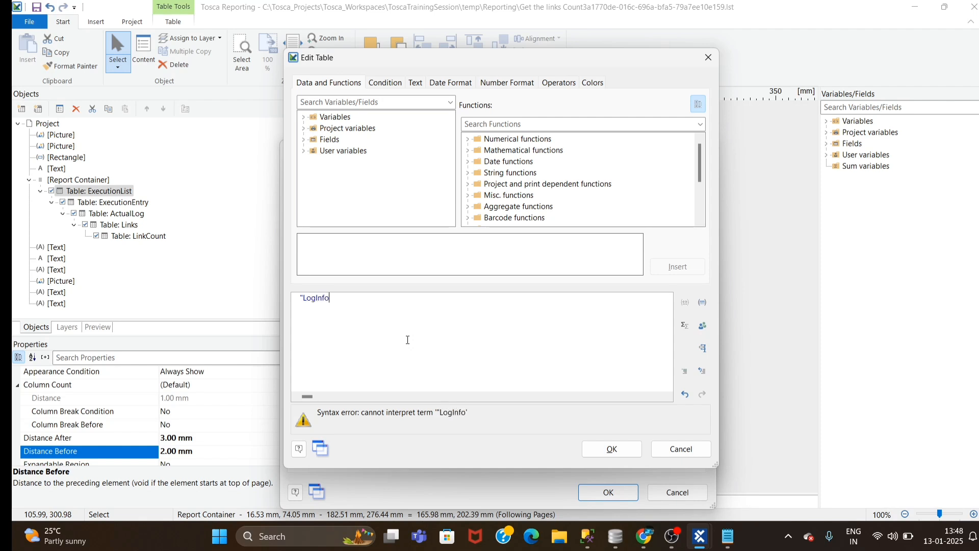
pyautogui.write('"')
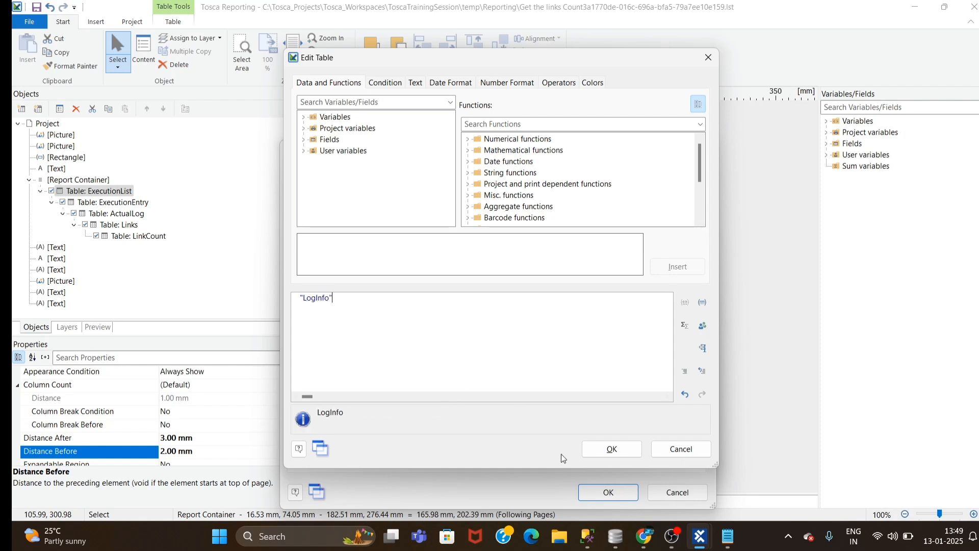
pyautogui.click(611, 449)
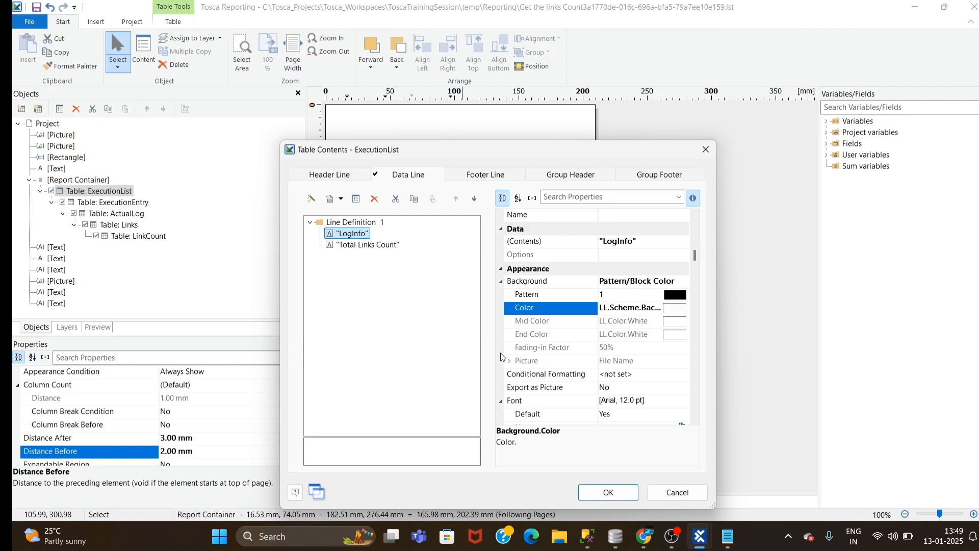
# Move the "Total Links Count" column ahead of "LogInfo" in the ExecutionList table's data line and accept the table contents
pyautogui.moveTo(332, 245); pyautogui.dragTo(334, 232)
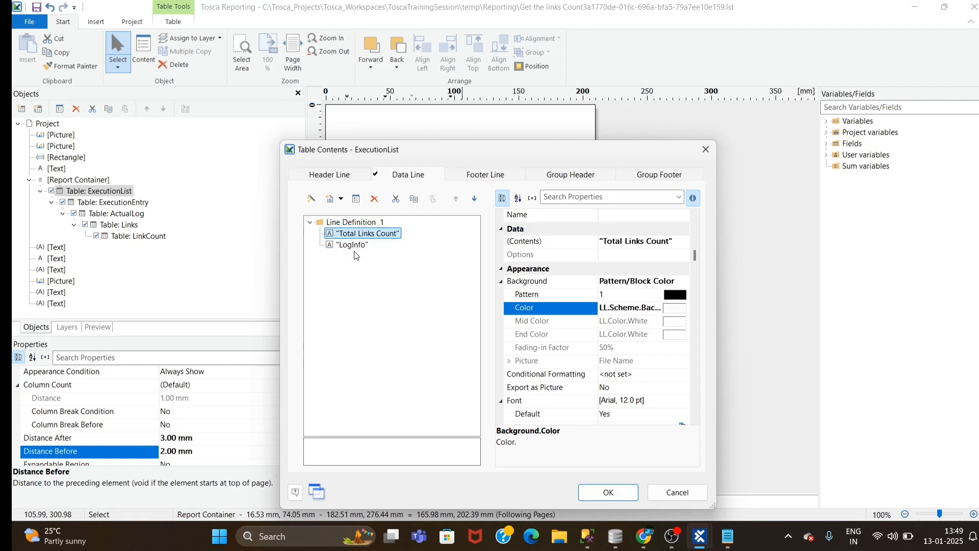
pyautogui.click(609, 492)
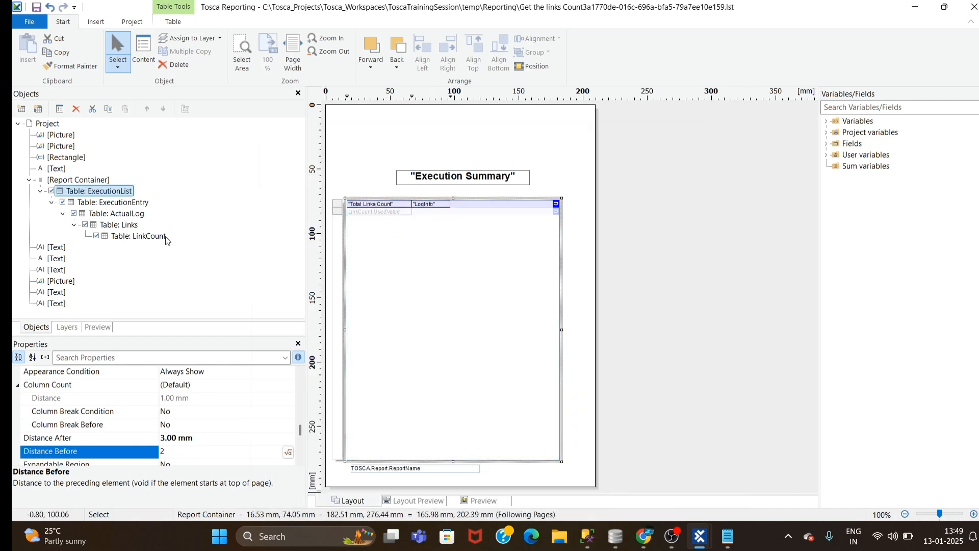
# Insert a LinkCount.LogInfo column in the LinkCount table's data line, placed after LinkCount.UsedValue, and accept the table contents
pyautogui.click(137, 237)
pyautogui.doubleClick(104, 237)
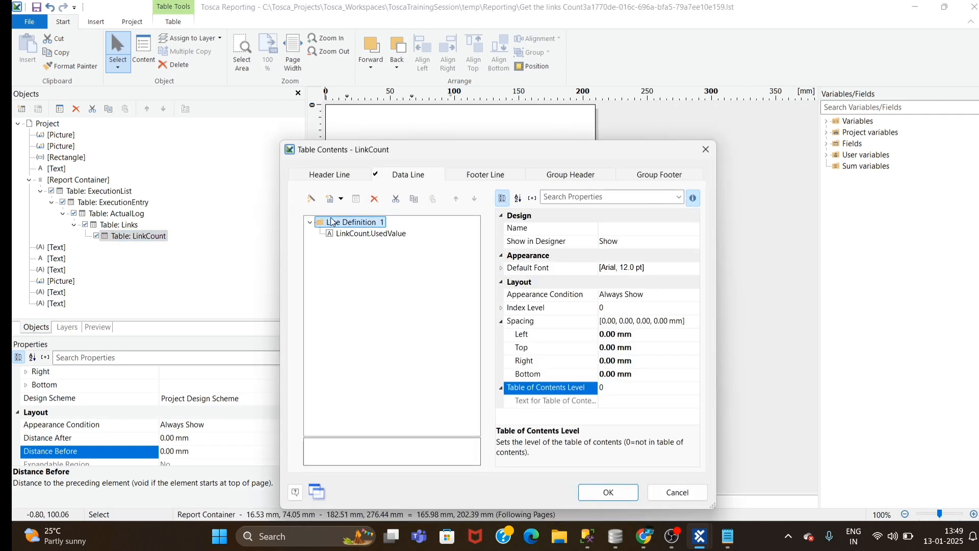
pyautogui.rightClick(330, 223)
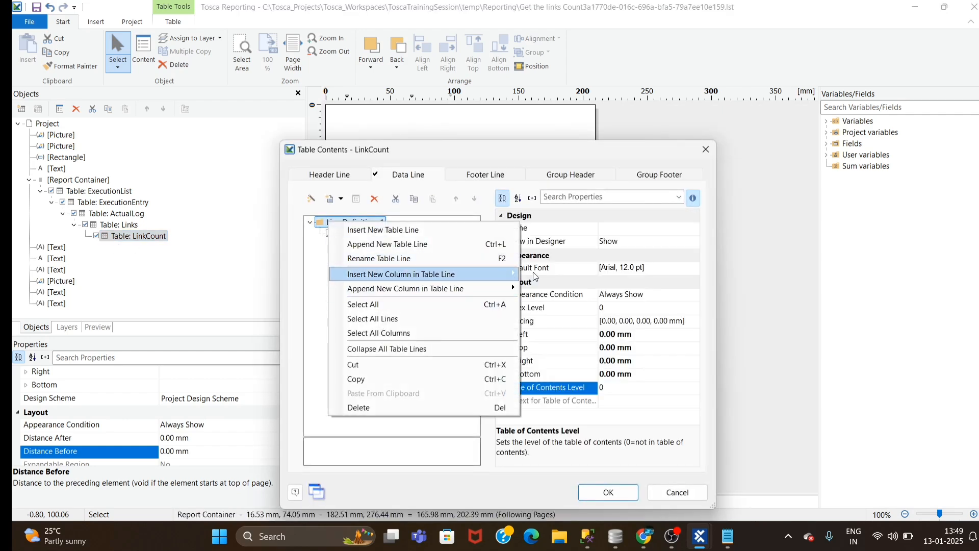
pyautogui.moveTo(510, 274)
pyautogui.click(579, 274)
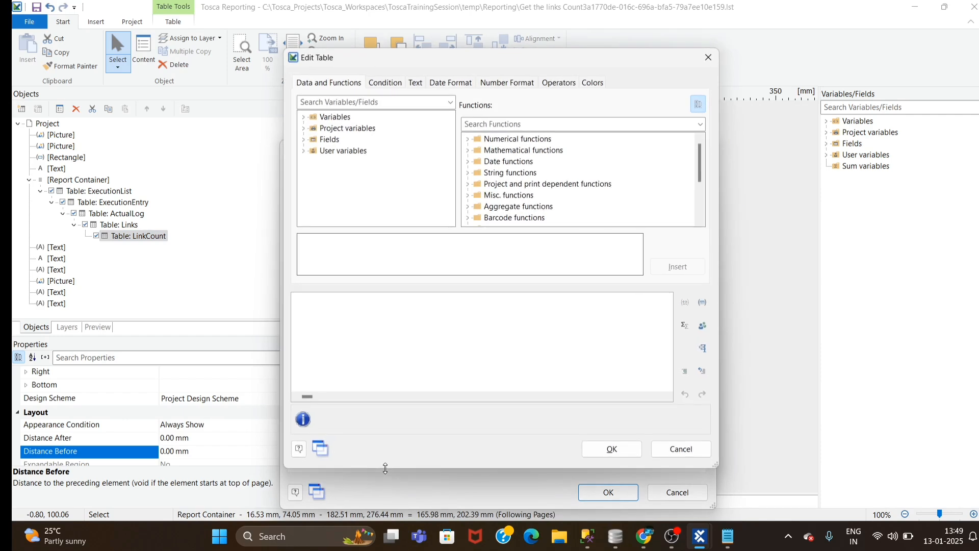
pyautogui.write('Link')
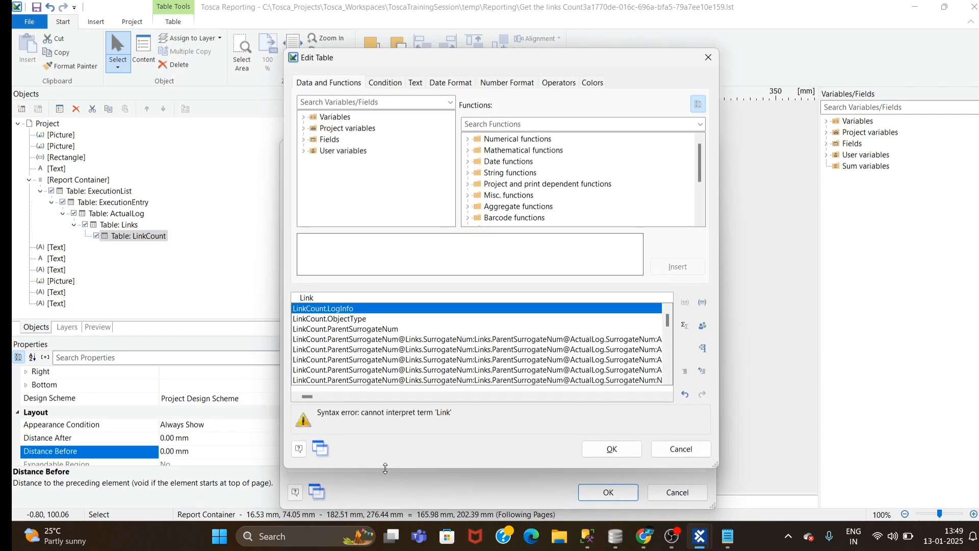
pyautogui.press('Return')
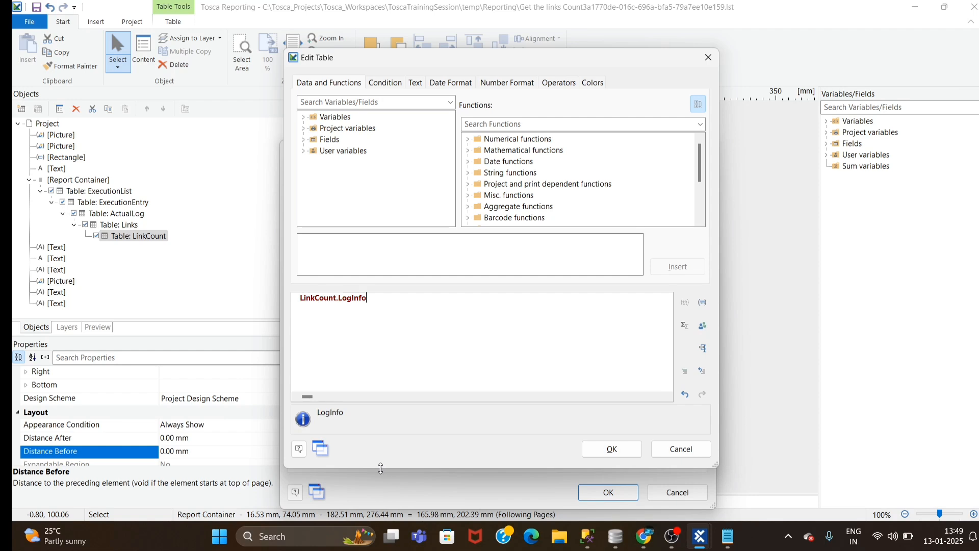
pyautogui.moveTo(382, 304); pyautogui.dragTo(295, 309)
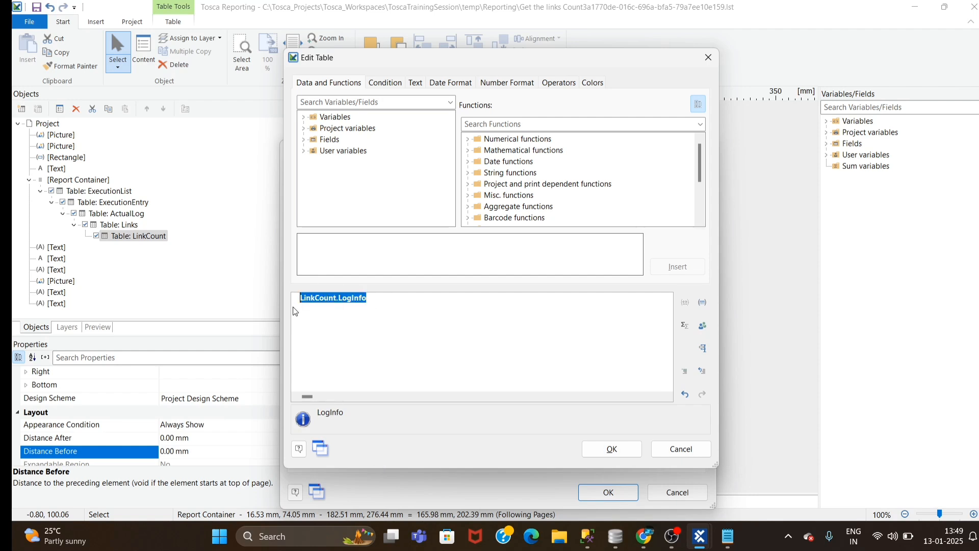
pyautogui.click(631, 454)
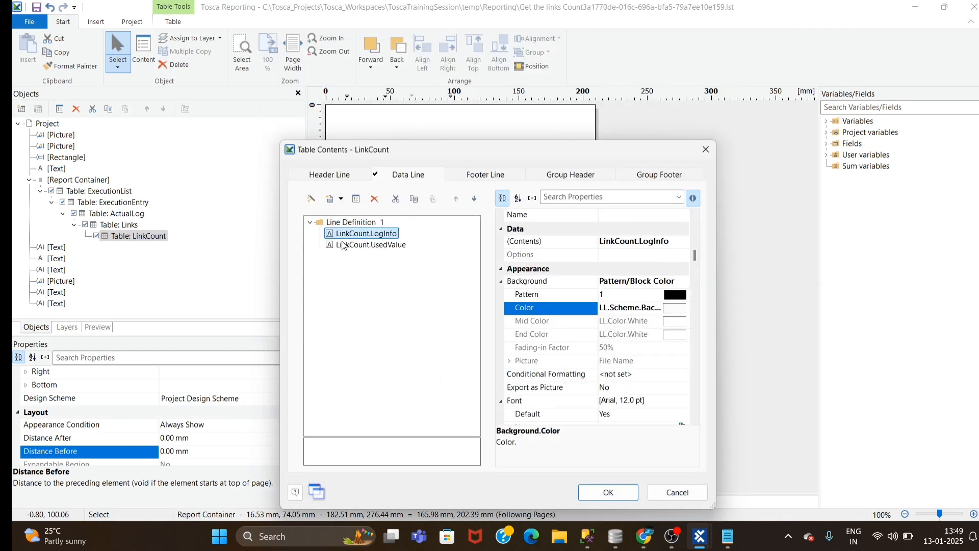
pyautogui.moveTo(357, 245); pyautogui.dragTo(347, 233)
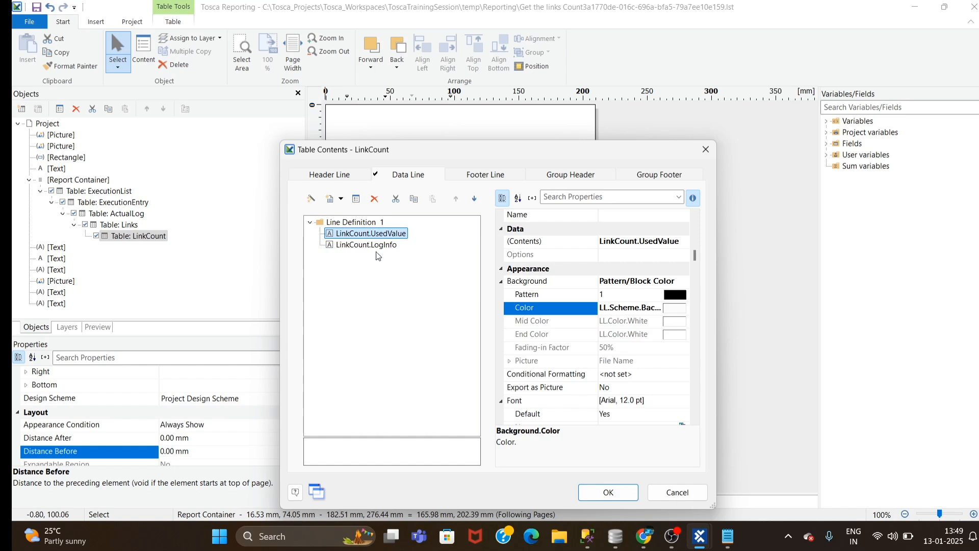
pyautogui.click(612, 493)
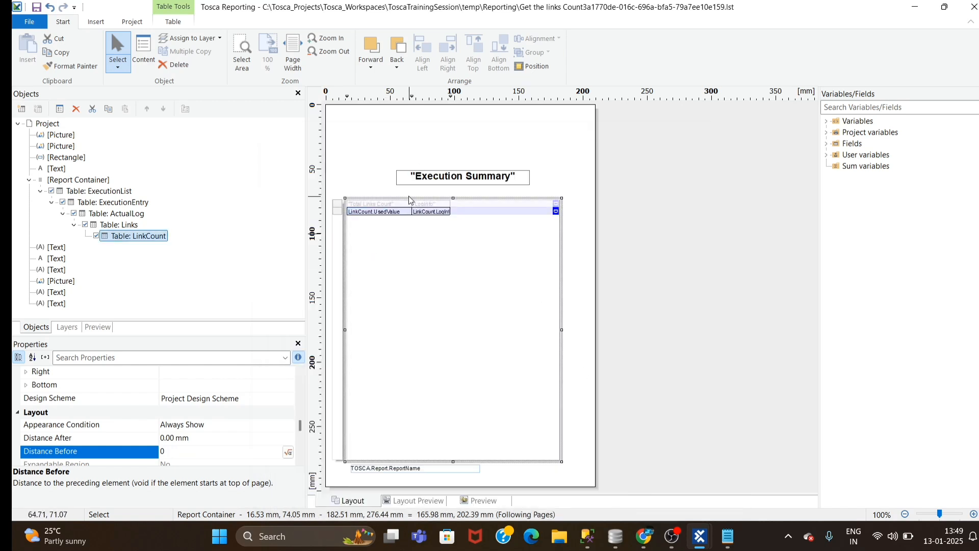
# Widen the LogInfo column of the ExecutionList and LinkCount tables in the layout to about 100 mm
pyautogui.scroll(3, 462, 346)
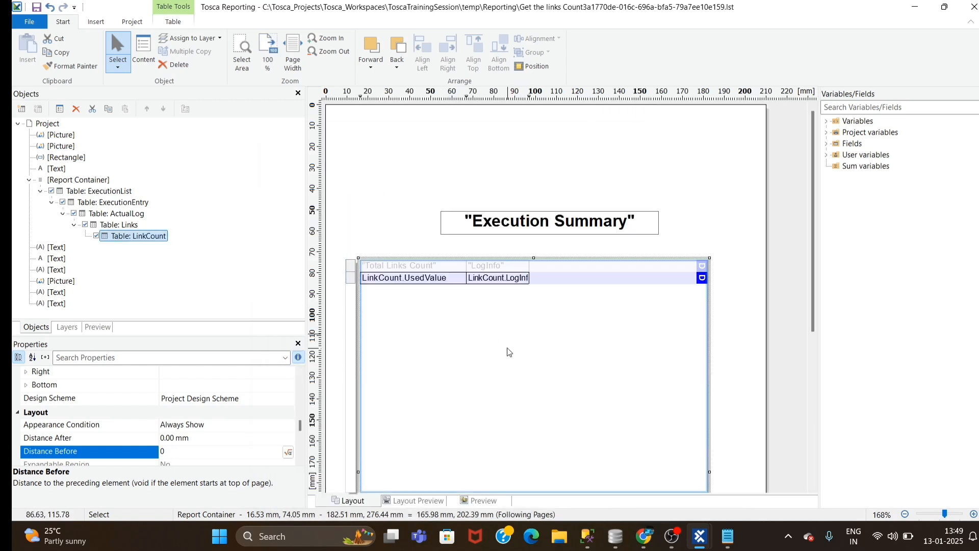
pyautogui.scroll(4, 507, 352)
pyautogui.scroll(-3, 489, 491)
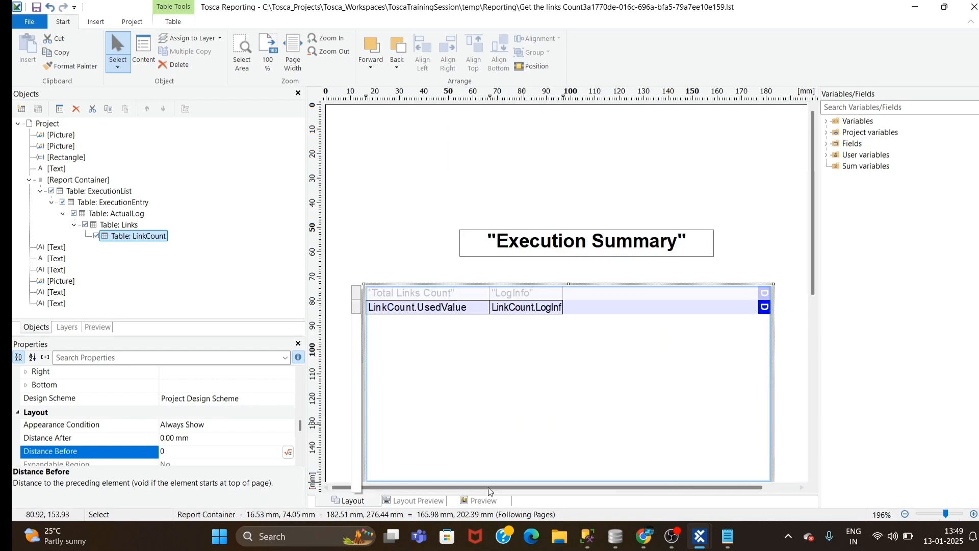
pyautogui.moveTo(489, 491); pyautogui.dragTo(523, 490)
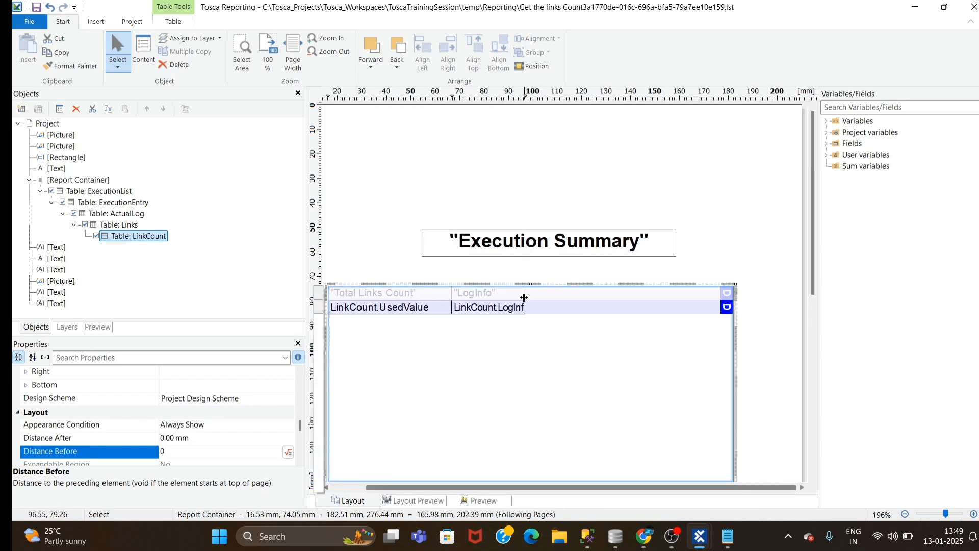
pyautogui.moveTo(525, 294); pyautogui.dragTo(699, 305)
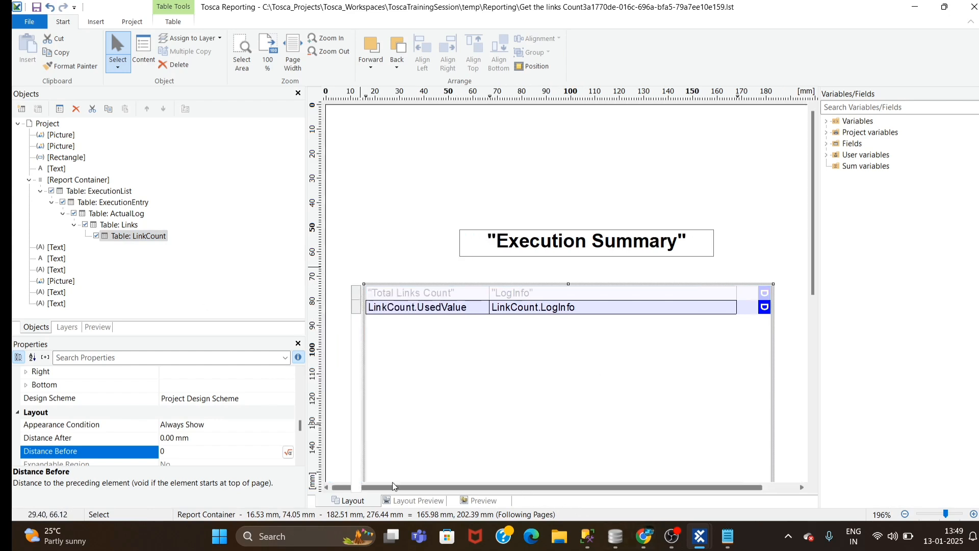
# Preview the two-column table under the Execution Summary heading, and close the report designer
pyautogui.click(488, 504)
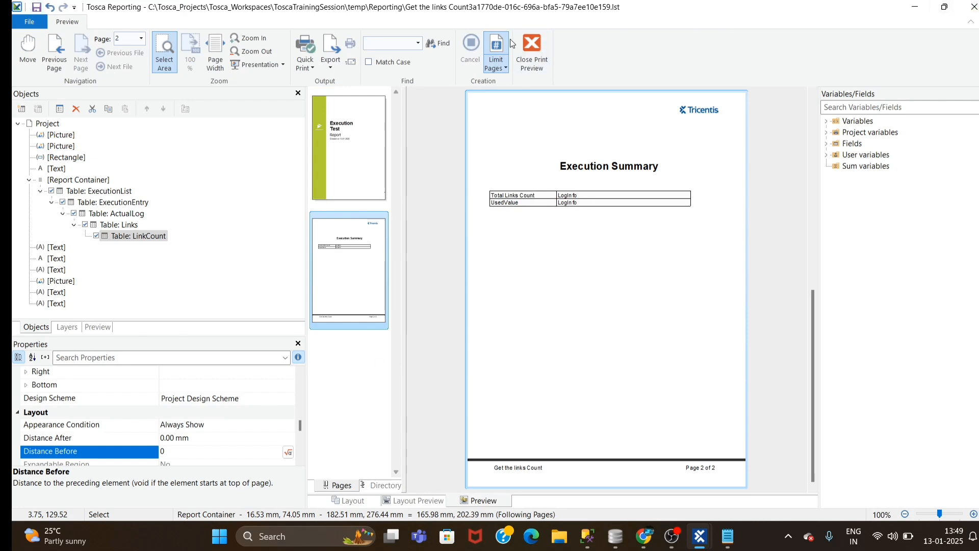
pyautogui.click(527, 45)
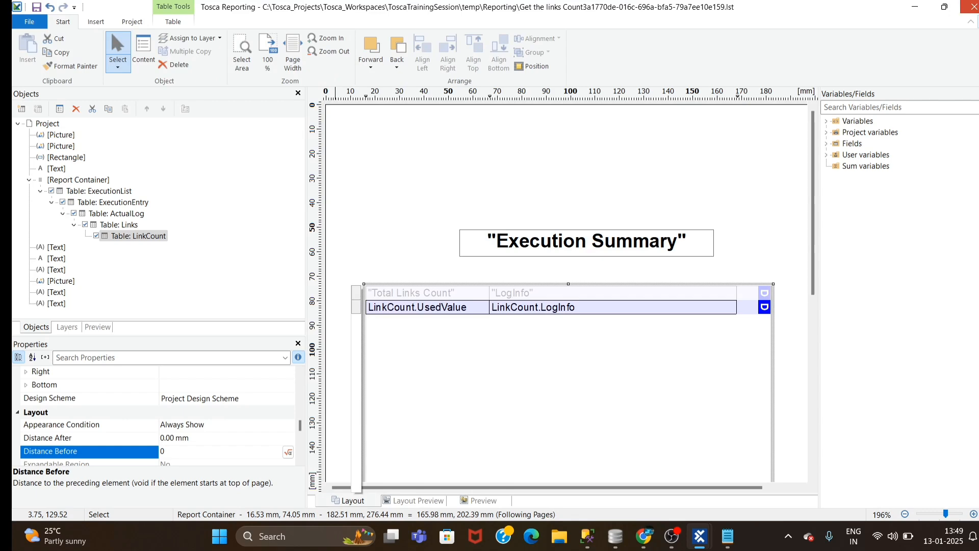
pyautogui.click(973, 7)
# Print the "Get the links Count" report for the "Count the total links and get the links name" execution list to Preview
pyautogui.click(224, 119)
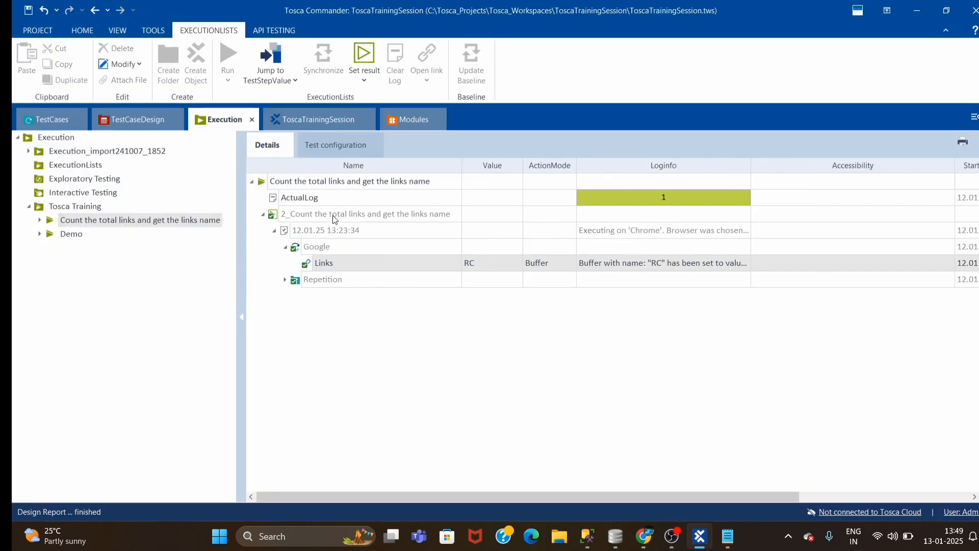
pyautogui.rightClick(294, 184)
pyautogui.moveTo(472, 320)
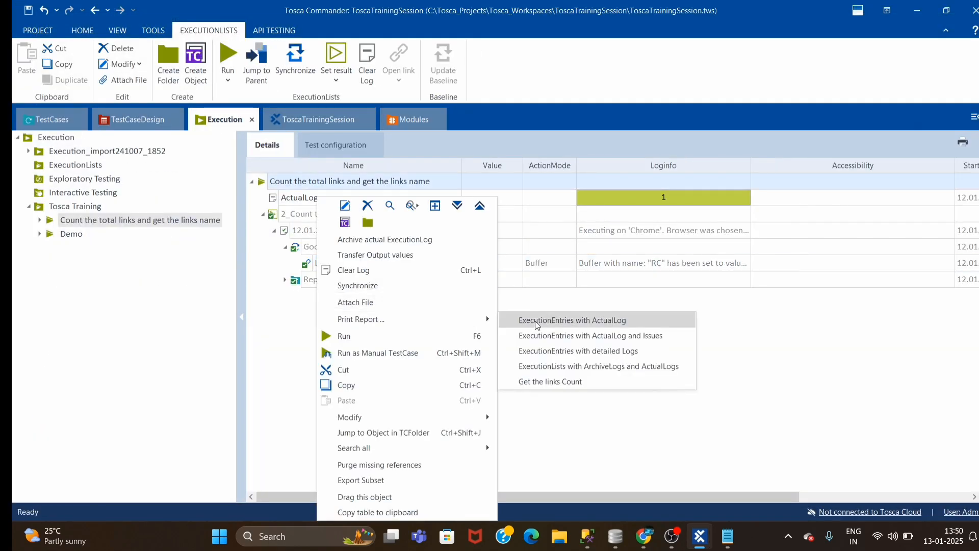
pyautogui.click(548, 381)
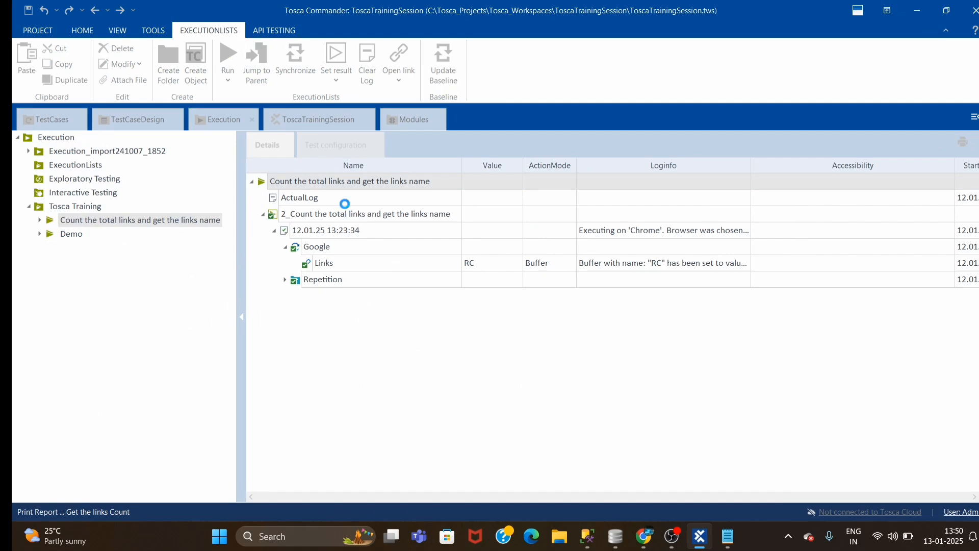
pyautogui.click(498, 159)
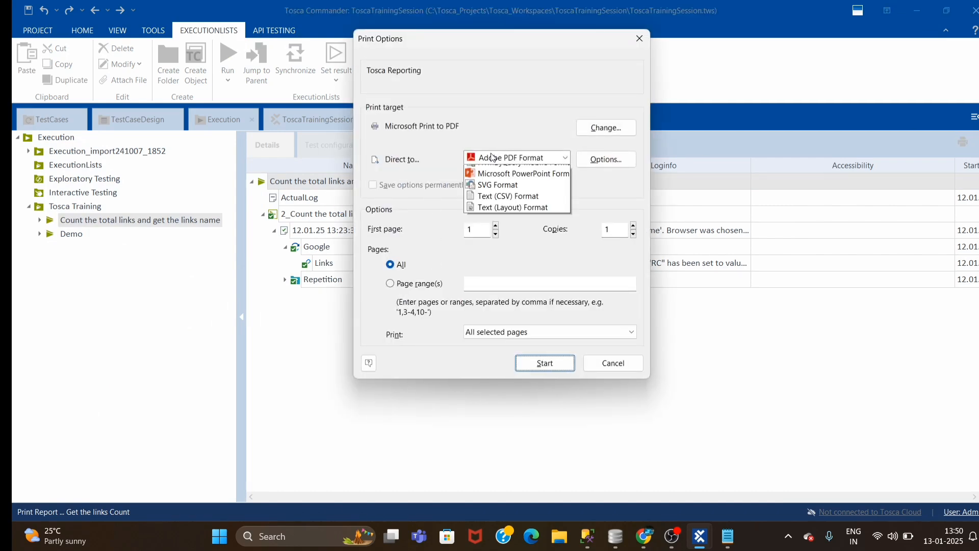
pyautogui.click(489, 182)
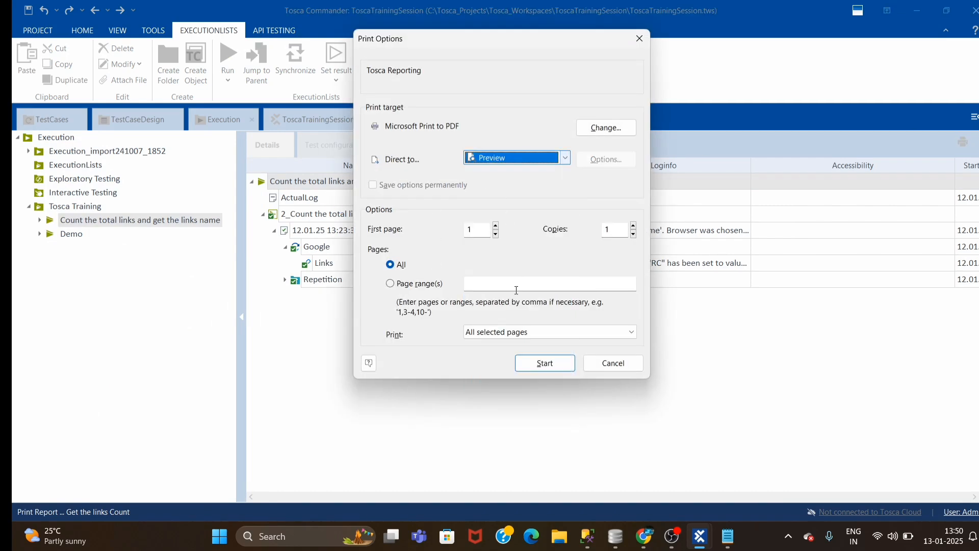
pyautogui.click(545, 364)
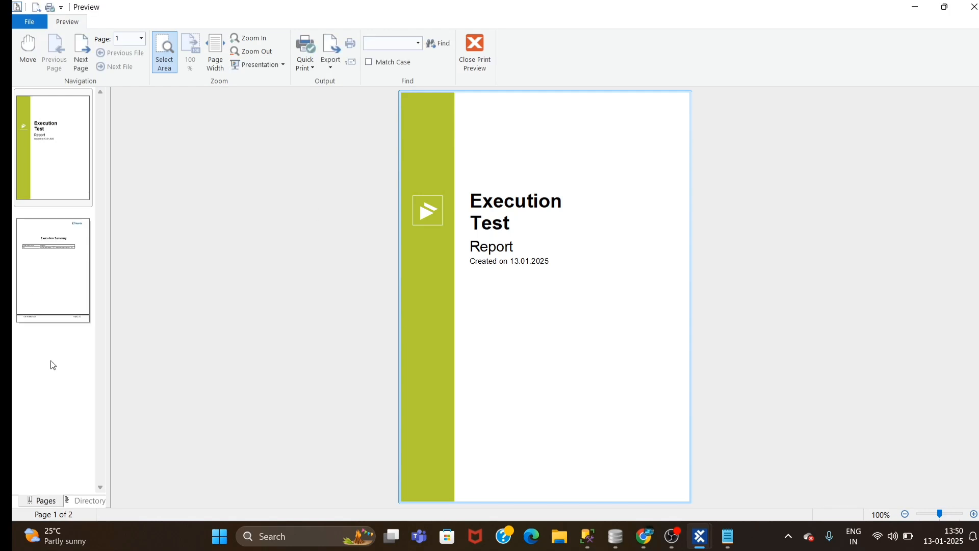
# Examine the Total Links Count and LogInfo columns on page 2 of the printed preview and close it
pyautogui.click(49, 261)
pyautogui.scroll(2, 663, 373)
pyautogui.scroll(1, 585, 389)
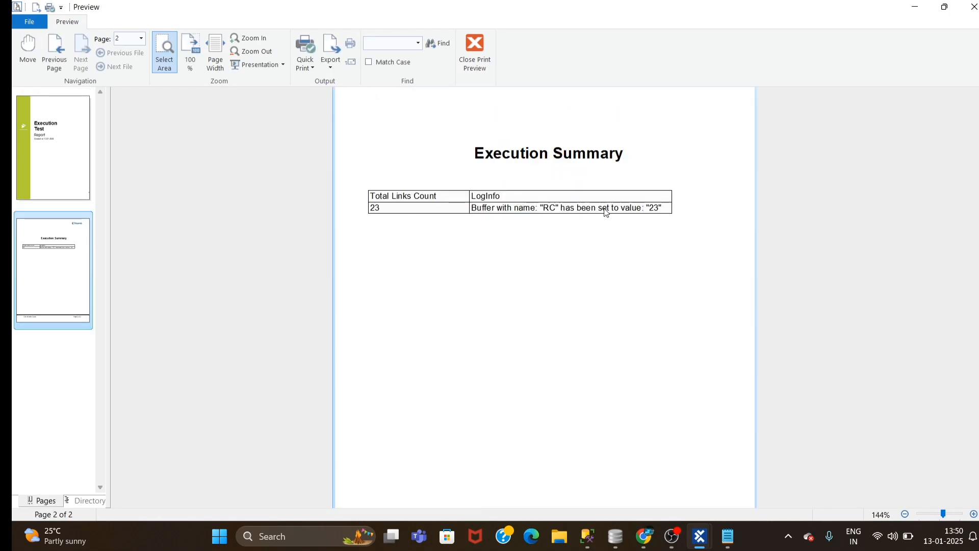
pyautogui.click(478, 50)
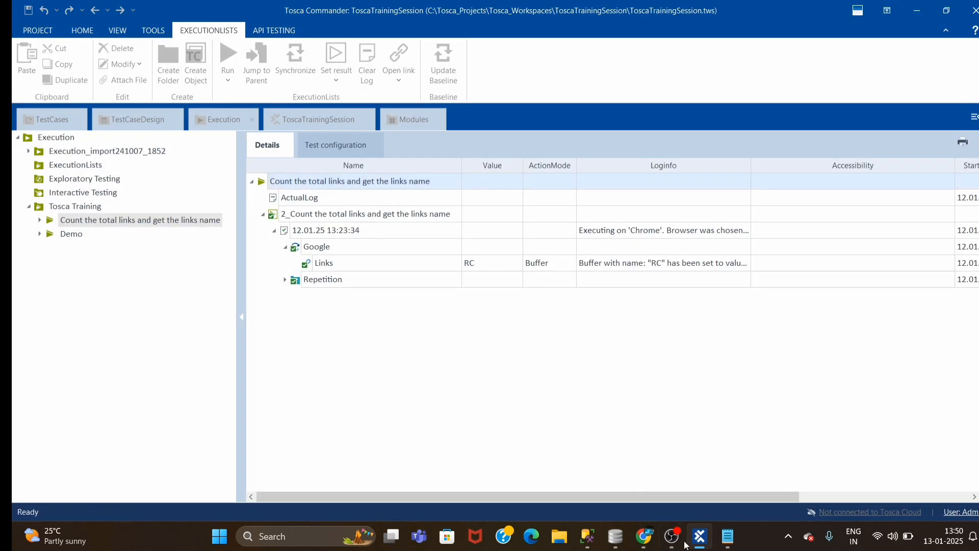
# Expand the full Loginfo text of the Links step in the execution log to compare it with the printed report
pyautogui.click(683, 264)
pyautogui.click(746, 263)
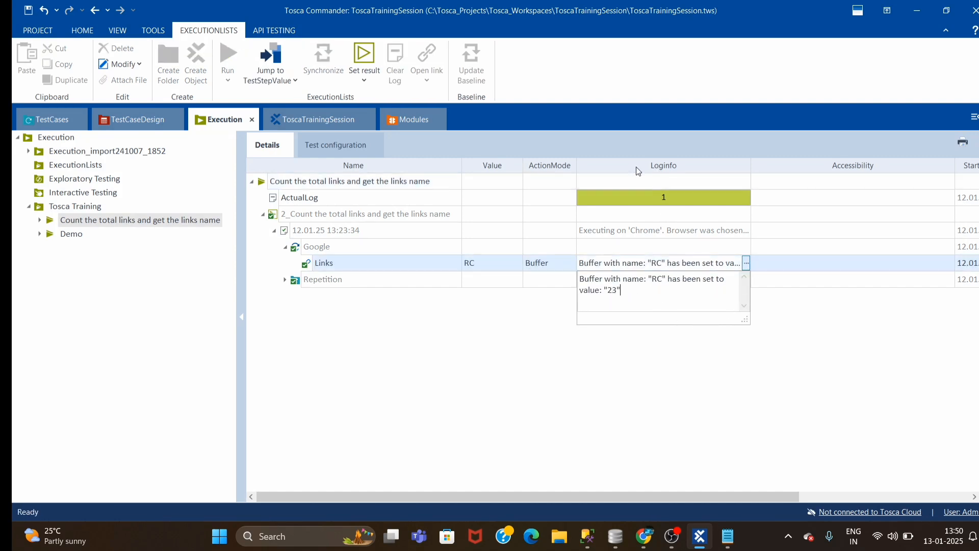
pyautogui.click(570, 445)
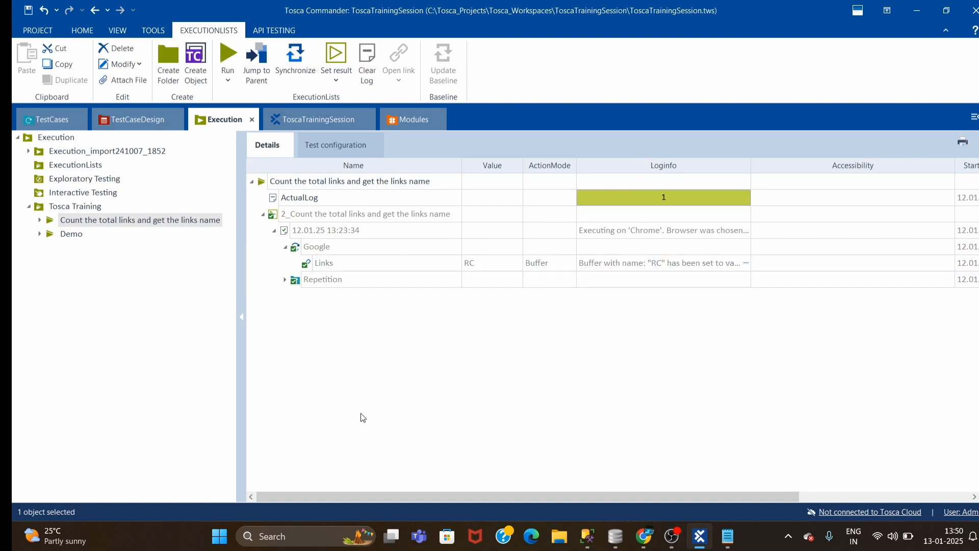
# Reopen the "Get the links Count" report in the report designer and preview its Execution Summary page
pyautogui.click(311, 119)
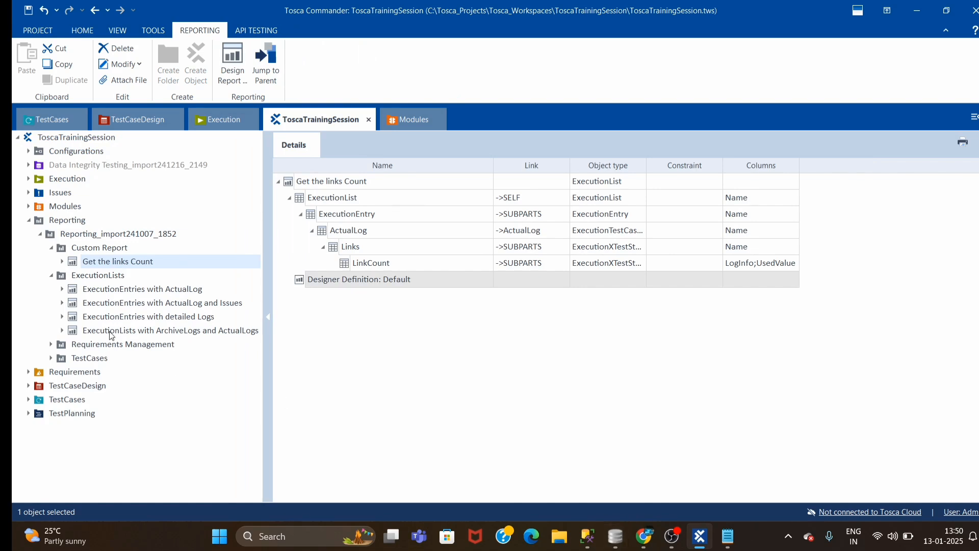
pyautogui.rightClick(132, 261)
pyautogui.click(184, 301)
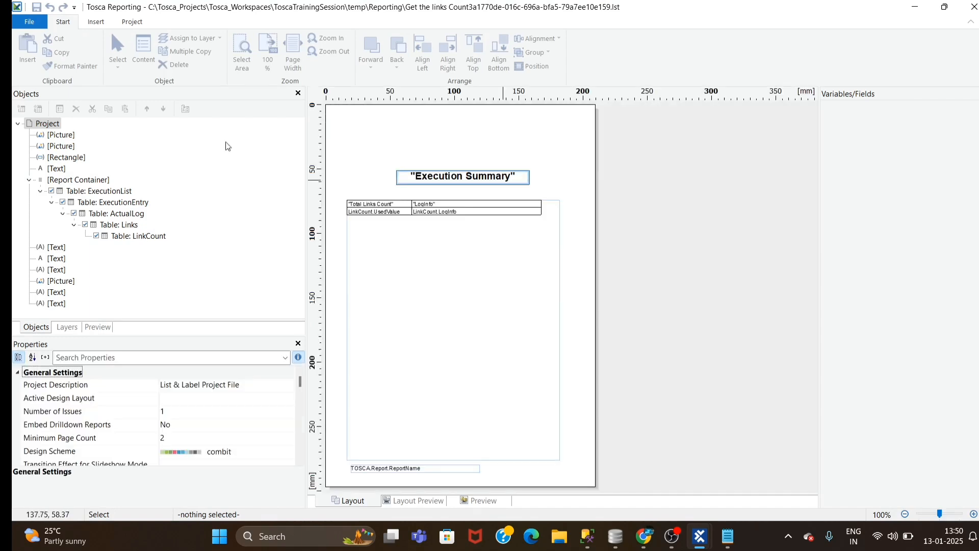
pyautogui.click(489, 503)
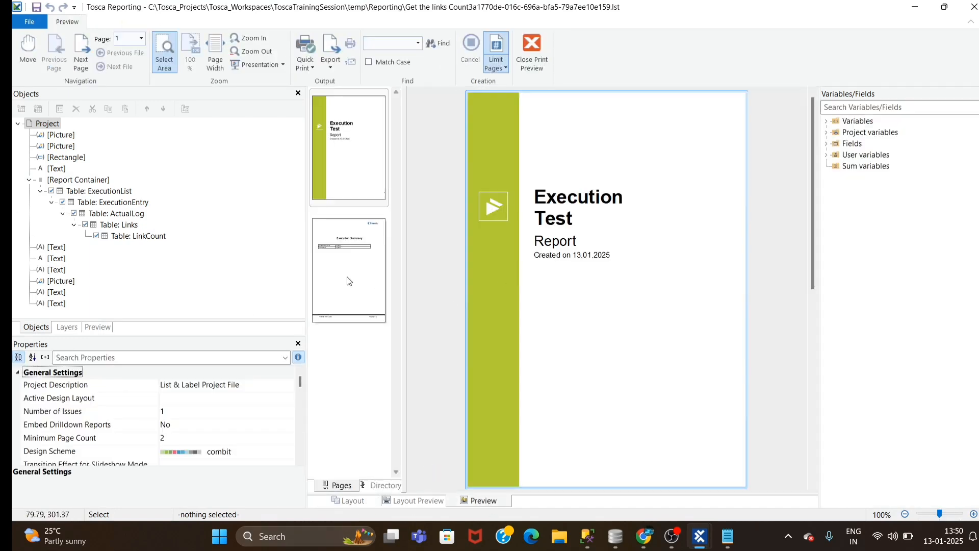
pyautogui.click(348, 281)
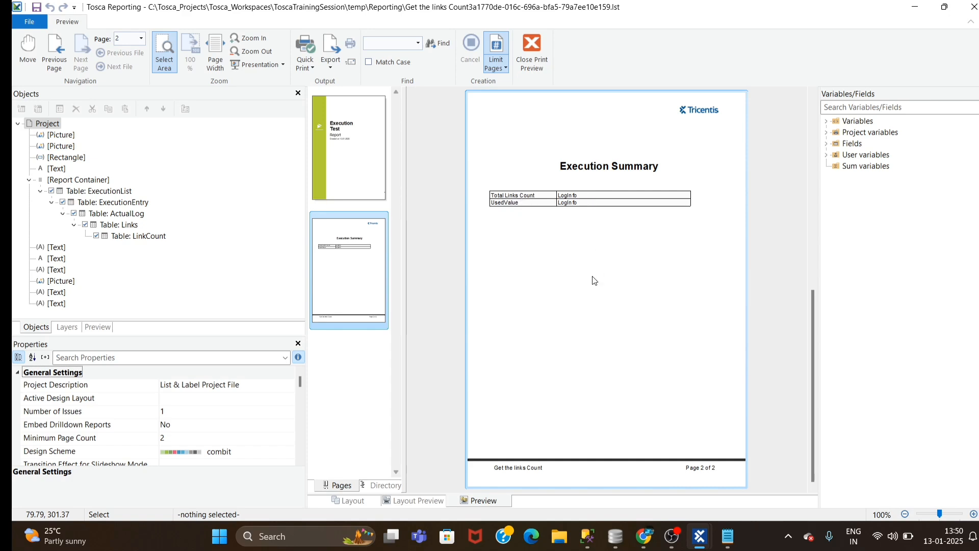
# Review the data line columns of the LinkCount table and of the ExecutionList table without changing them
pyautogui.click(138, 237)
pyautogui.doubleClick(137, 237)
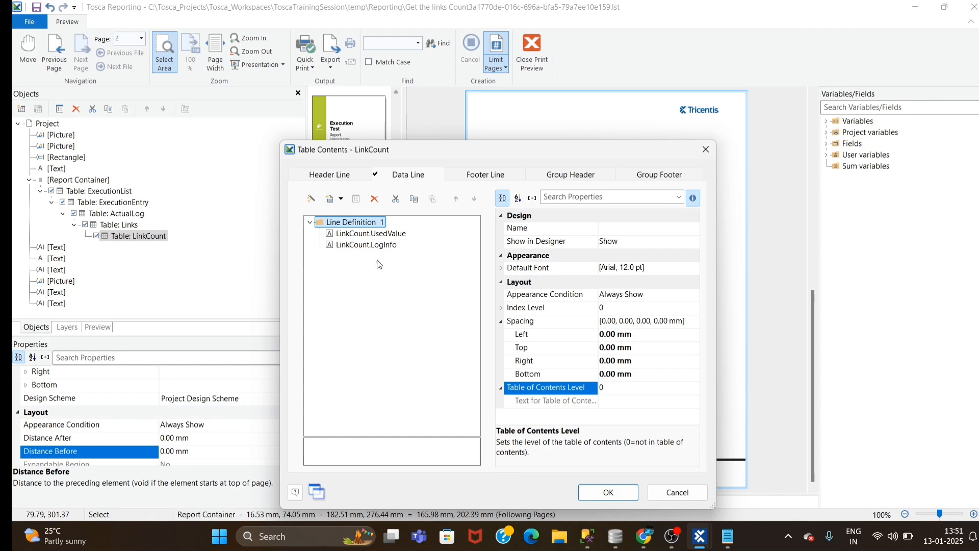
pyautogui.click(706, 150)
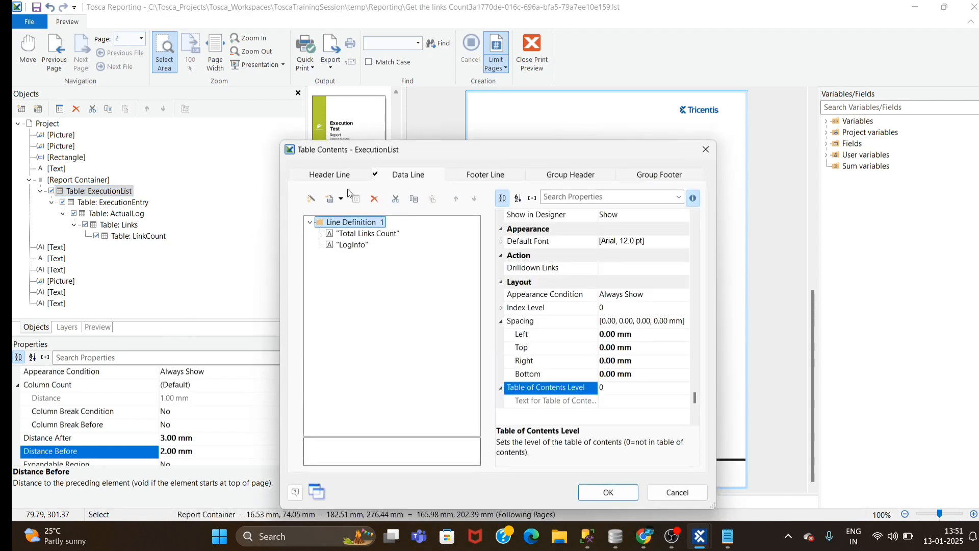
pyautogui.click(706, 148)
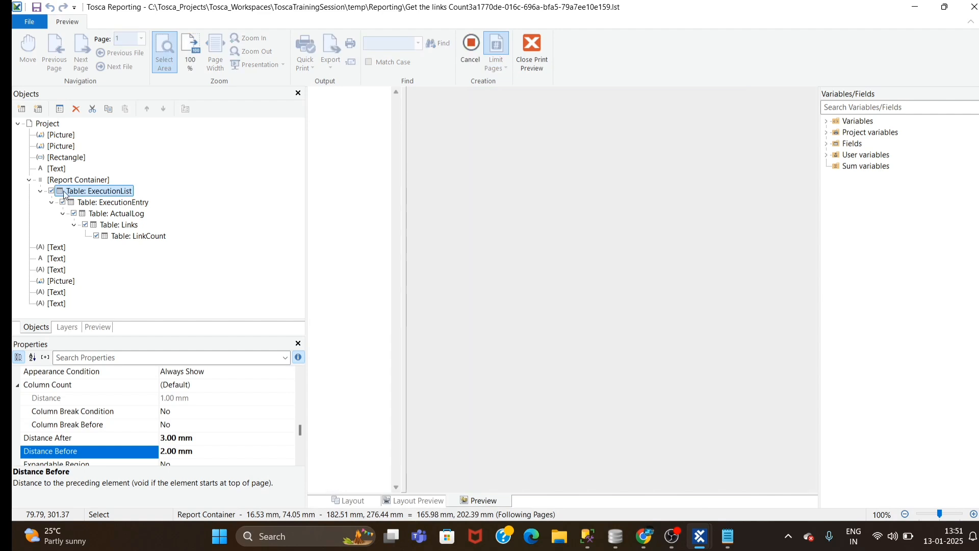
pyautogui.doubleClick(62, 193)
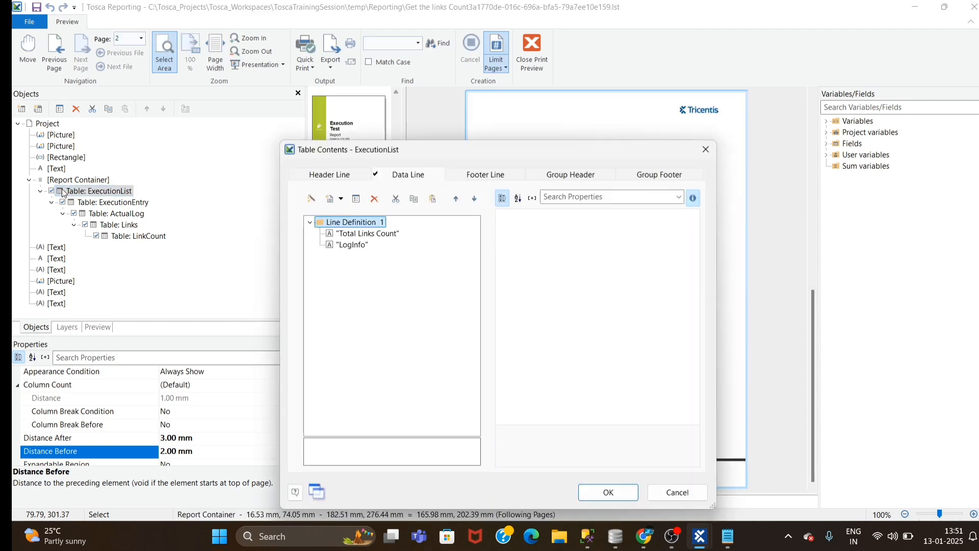
# Set the background color of the "Total Links Count" and "LogInfo" cells in the ExecutionList data line to LightSkyBlue
pyautogui.click(363, 233)
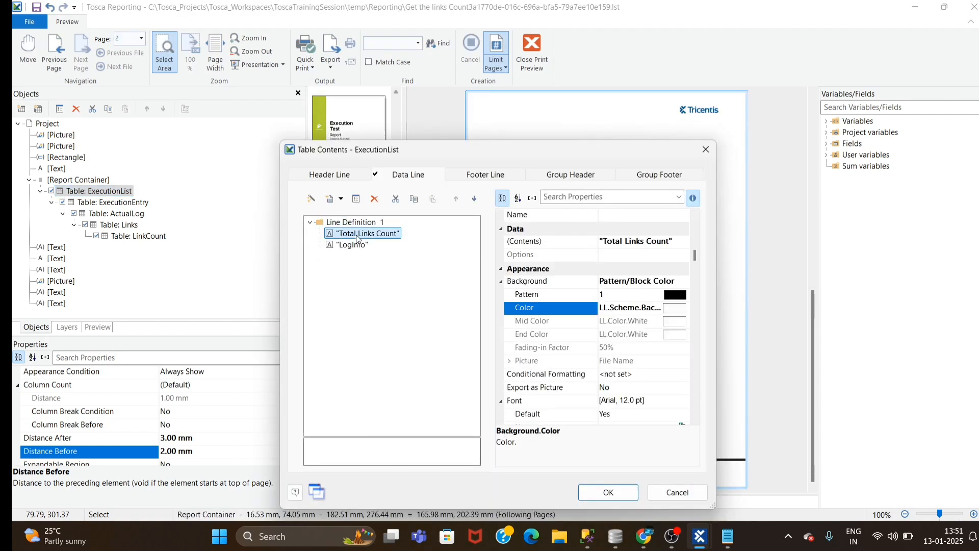
pyautogui.click(646, 308)
pyautogui.click(683, 308)
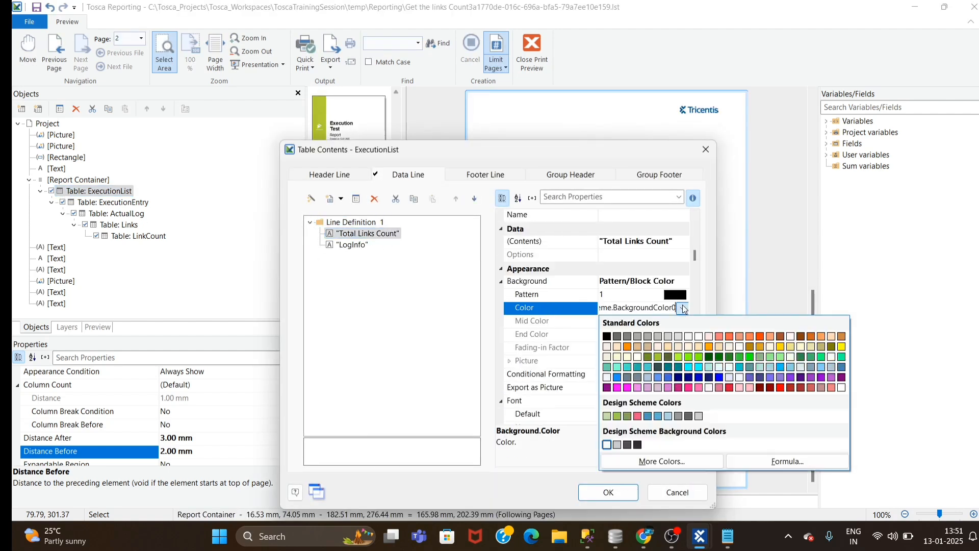
pyautogui.click(821, 367)
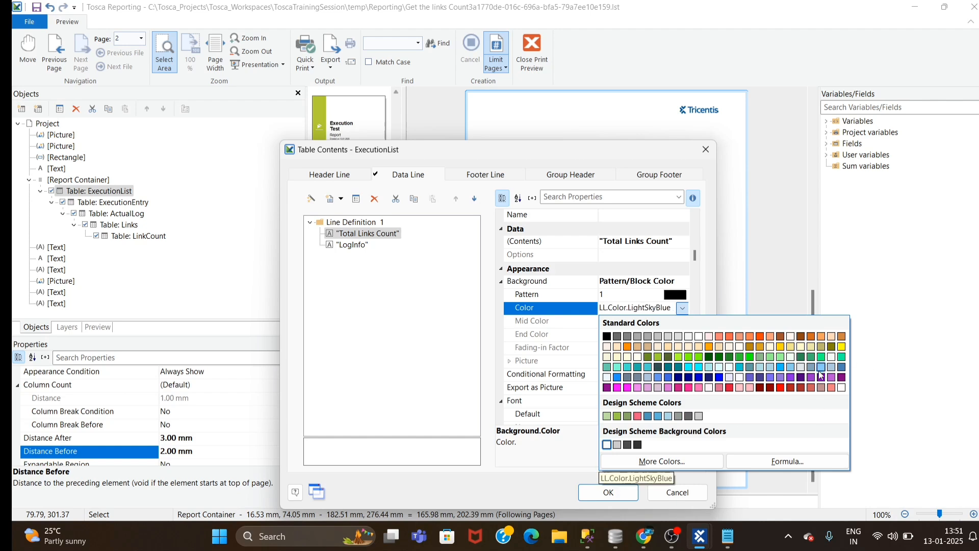
pyautogui.click(351, 245)
pyautogui.click(683, 308)
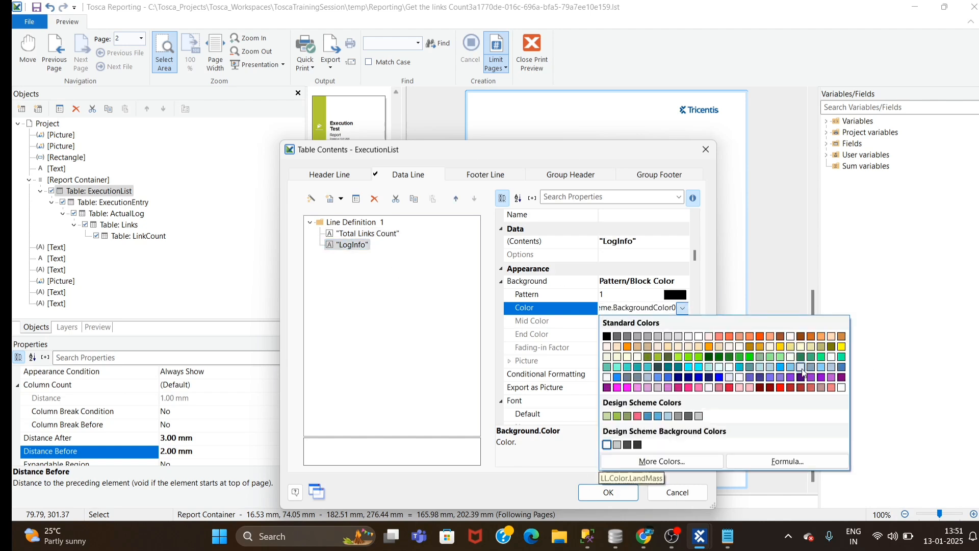
pyautogui.click(821, 367)
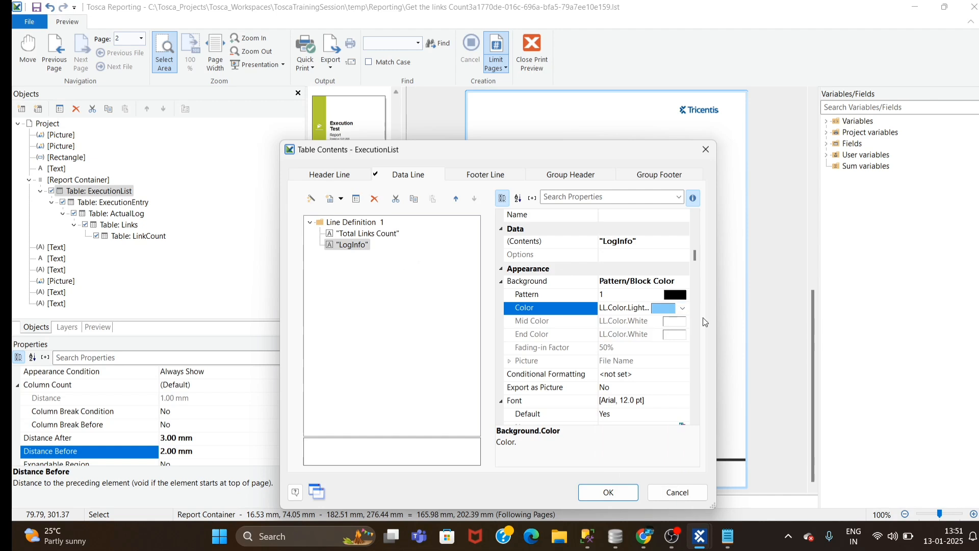
# Make the font of both the "Total Links Count" and "LogInfo" cells bold
pyautogui.click(357, 234)
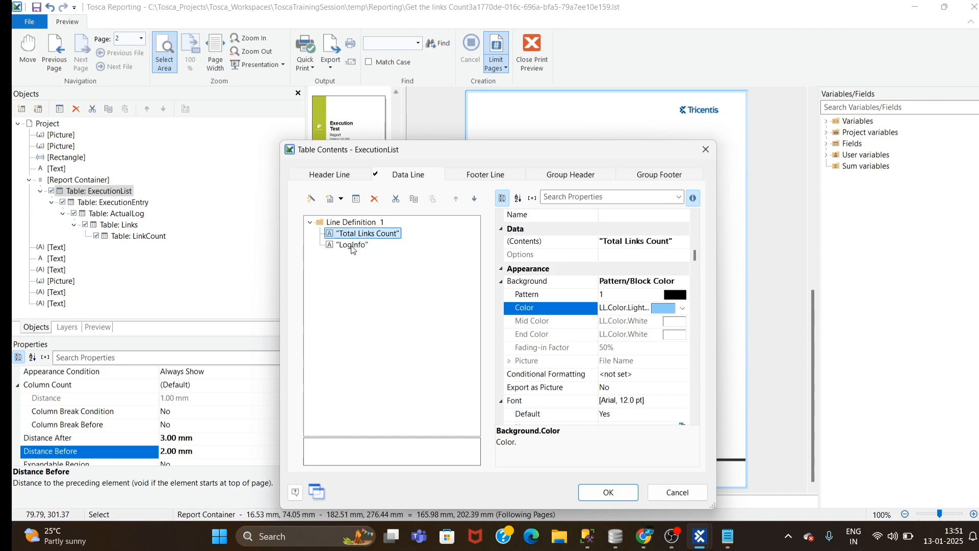
pyautogui.click(353, 246)
pyautogui.click(341, 234)
pyautogui.keyDown('ctrl'); pyautogui.click(349, 245); pyautogui.keyUp('ctrl')
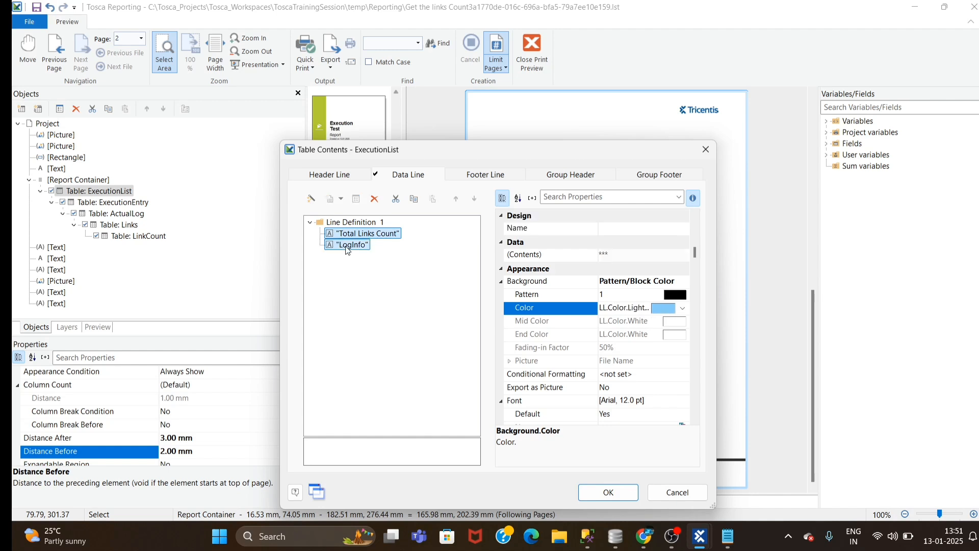
pyautogui.scroll(-1, 592, 320)
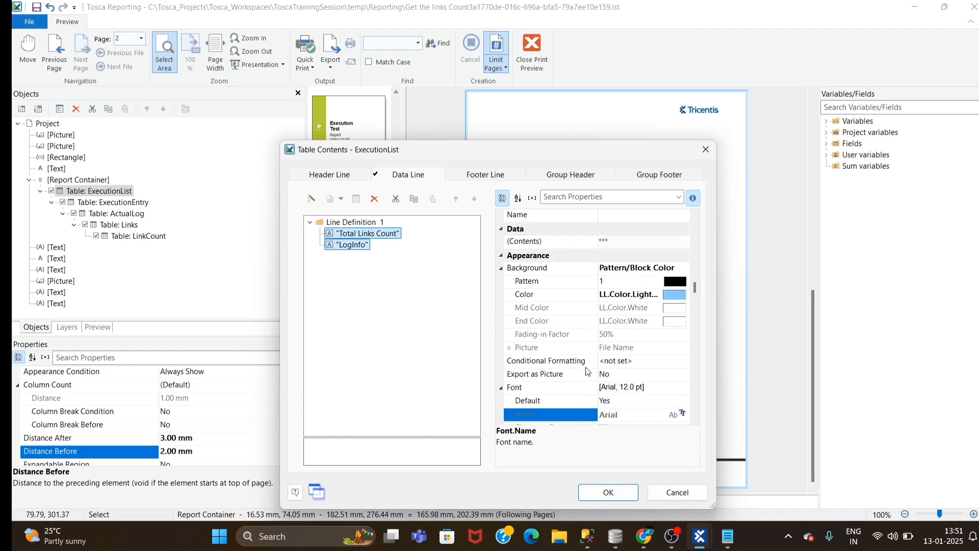
pyautogui.click(527, 374)
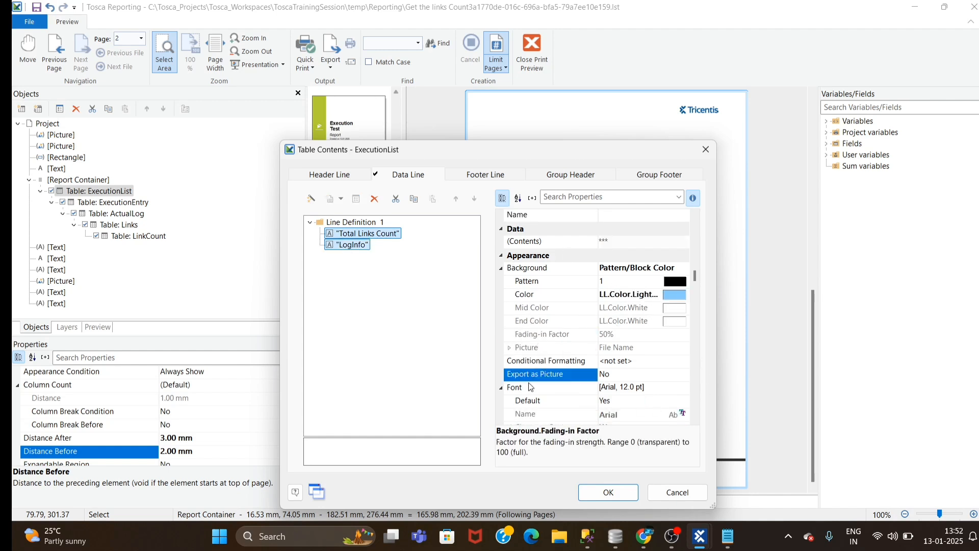
pyautogui.press('Down')
pyautogui.press('Down')
pyautogui.press('Down')
pyautogui.press('Down')
pyautogui.press('Down')
pyautogui.press('Down')
pyautogui.press('Down')
pyautogui.press('Down')
pyautogui.press('Down')
pyautogui.press('Down')
pyautogui.press('Down')
pyautogui.press('Down')
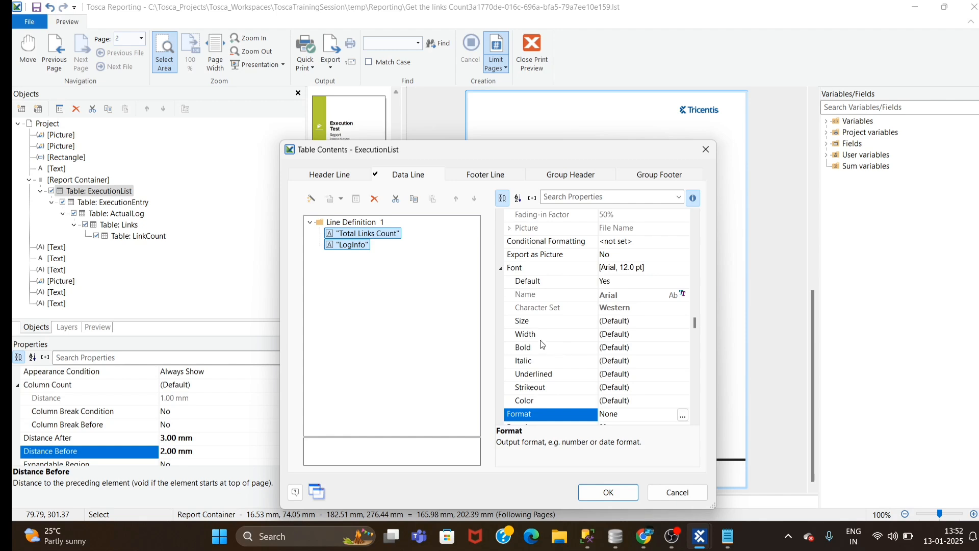
pyautogui.click(542, 347)
pyautogui.click(683, 349)
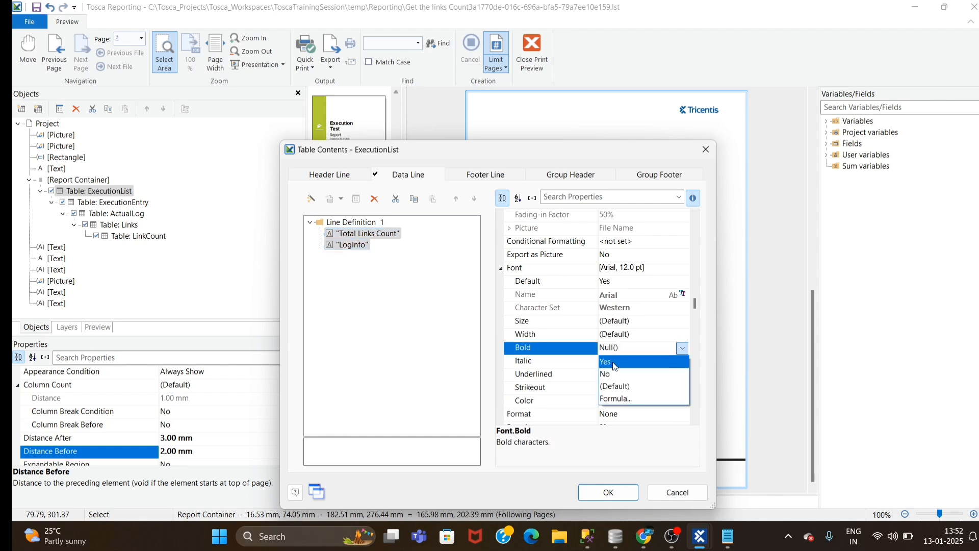
pyautogui.click(614, 362)
# Set the font size of both ExecutionList heading cells to 10 pt, apply it and inspect the result on page 2
pyautogui.click(664, 325)
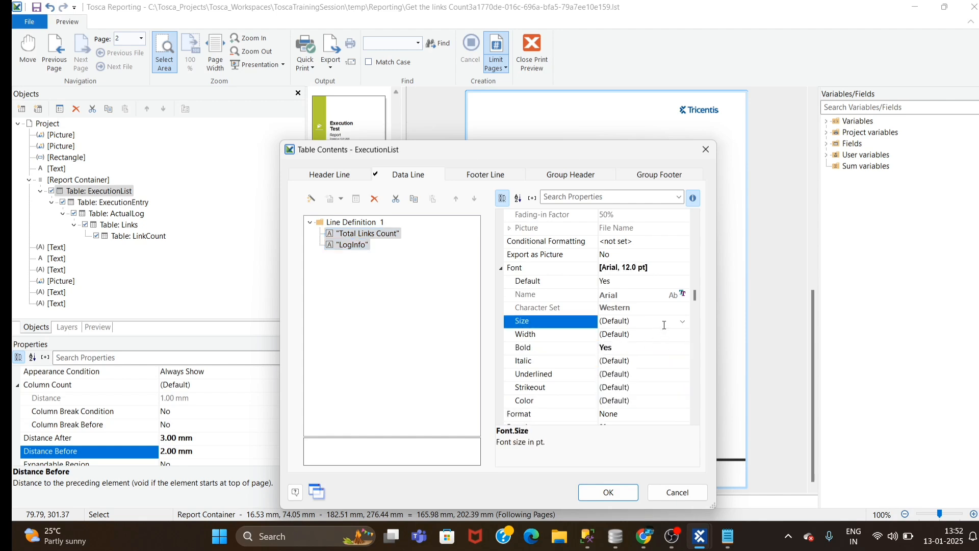
pyautogui.click(682, 322)
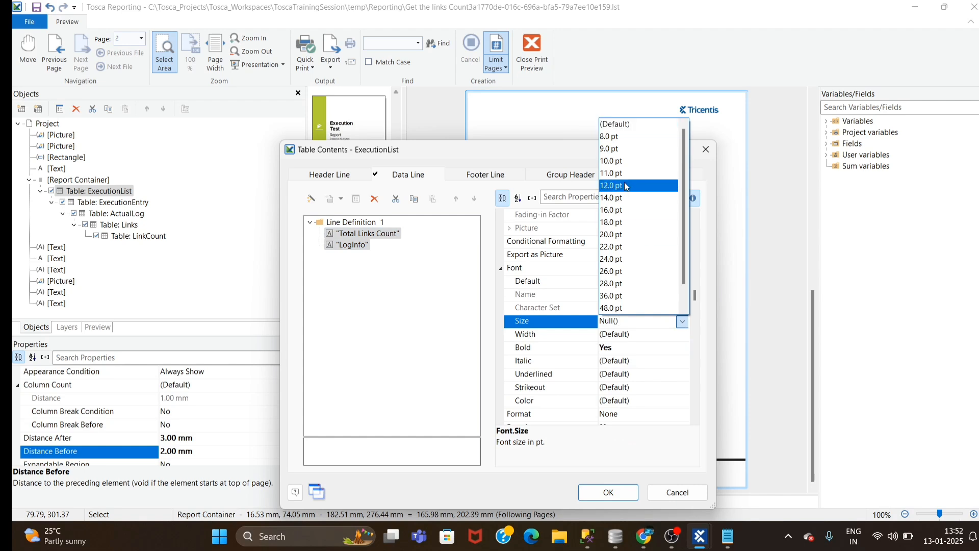
pyautogui.click(602, 492)
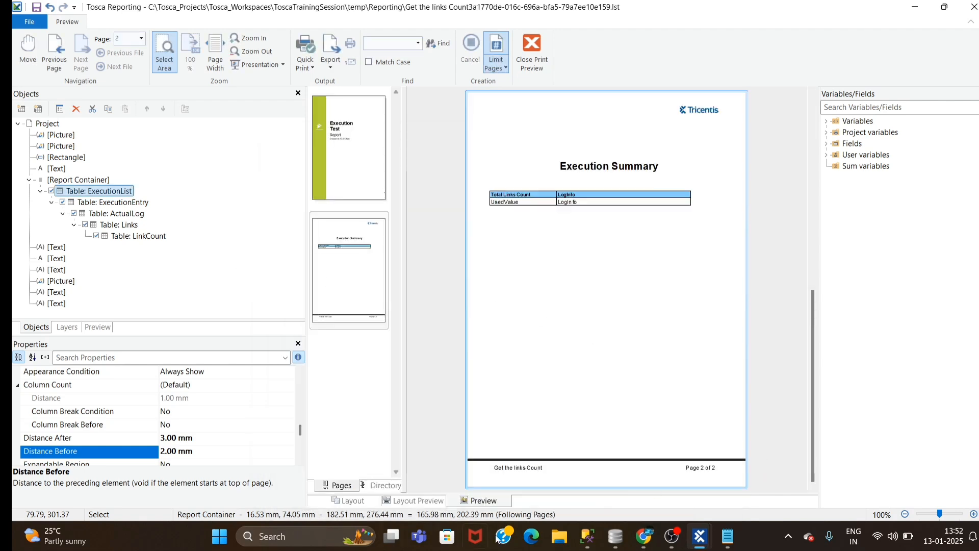
pyautogui.click(361, 284)
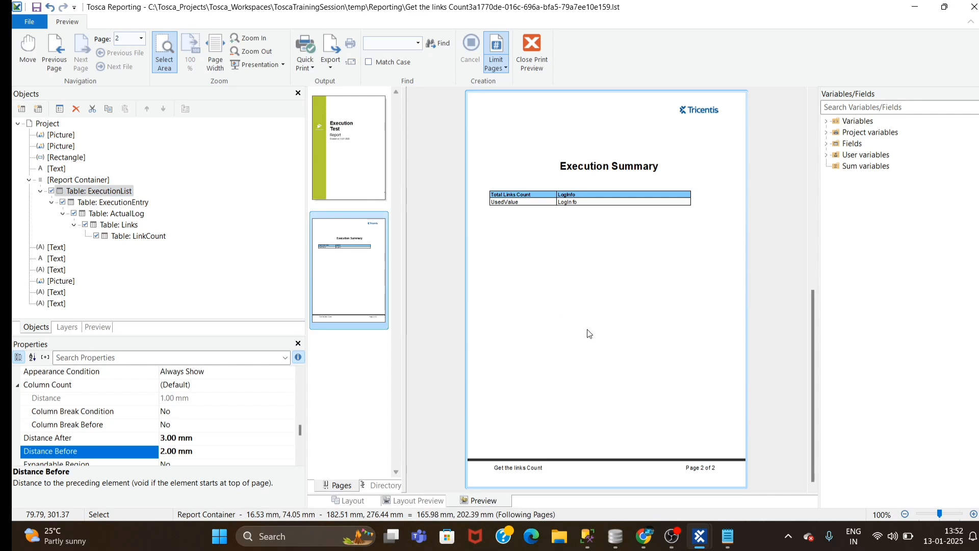
pyautogui.scroll(5, 589, 333)
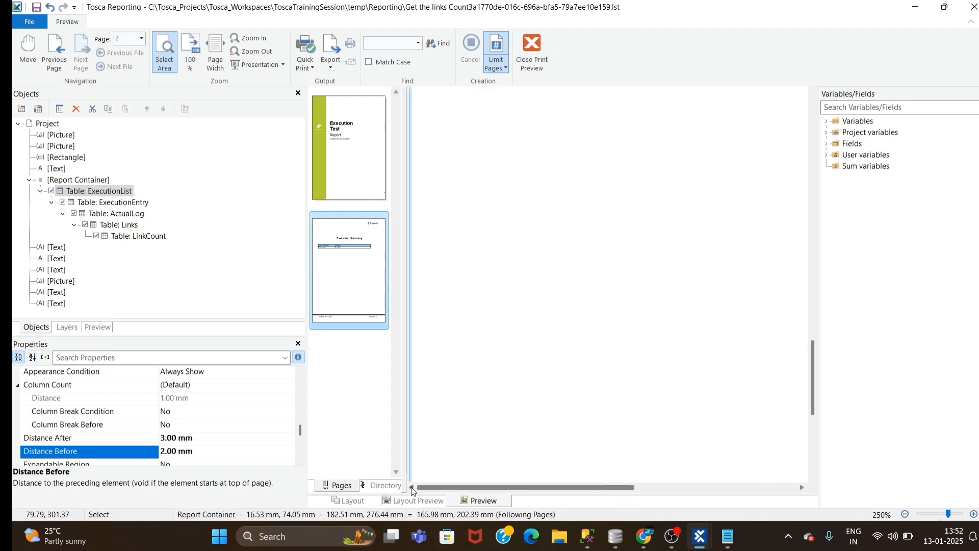
pyautogui.scroll(3, 576, 417)
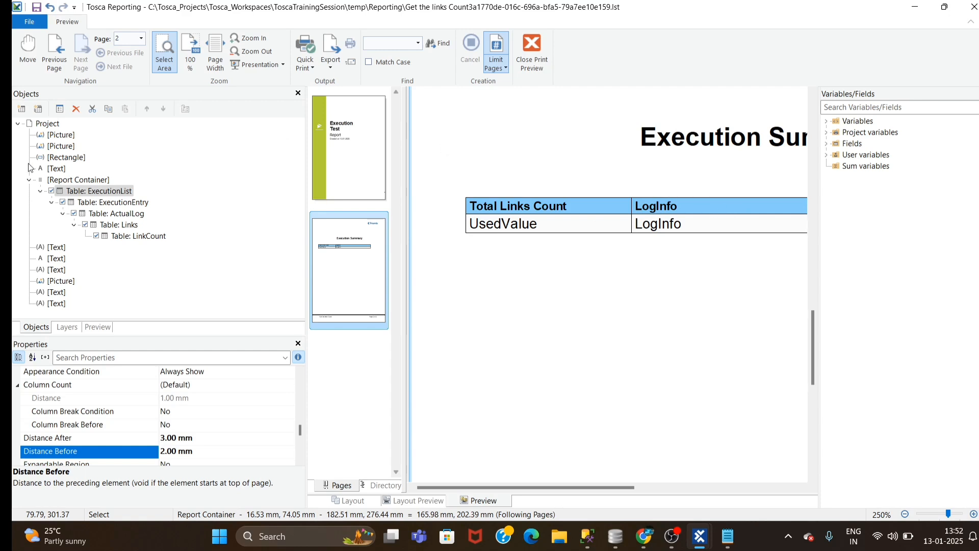
# Set the font size of the "Total Links Count" and "LogInfo" cells in the ExecutionList table to 16 pt and apply it
pyautogui.click(138, 238)
pyautogui.doubleClick(101, 193)
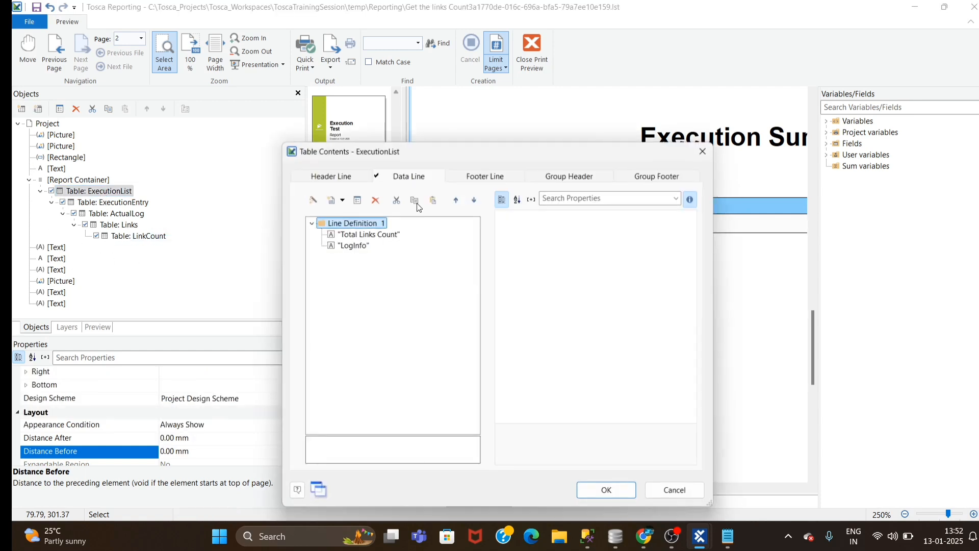
pyautogui.click(372, 234)
pyautogui.keyDown('ctrl'); pyautogui.click(352, 246); pyautogui.keyUp('ctrl')
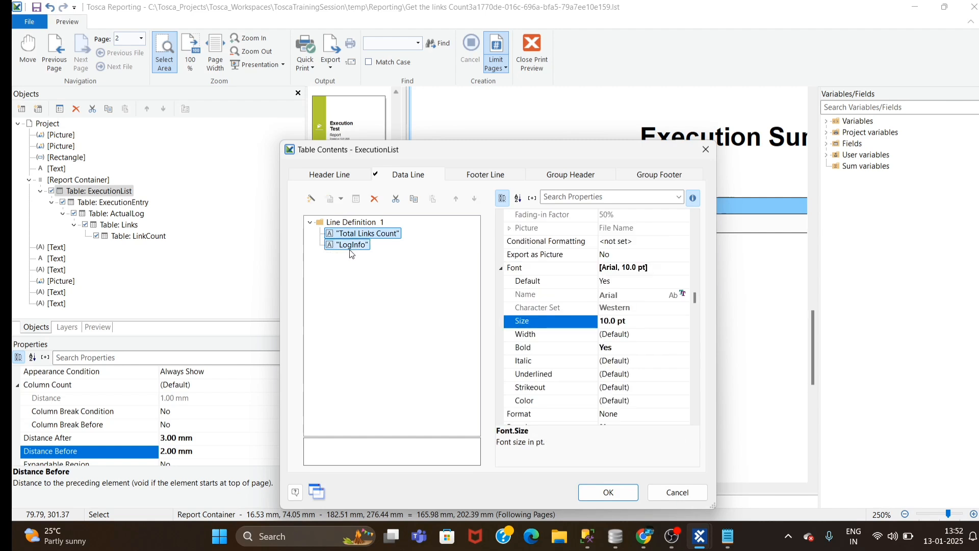
pyautogui.click(648, 326)
pyautogui.click(683, 322)
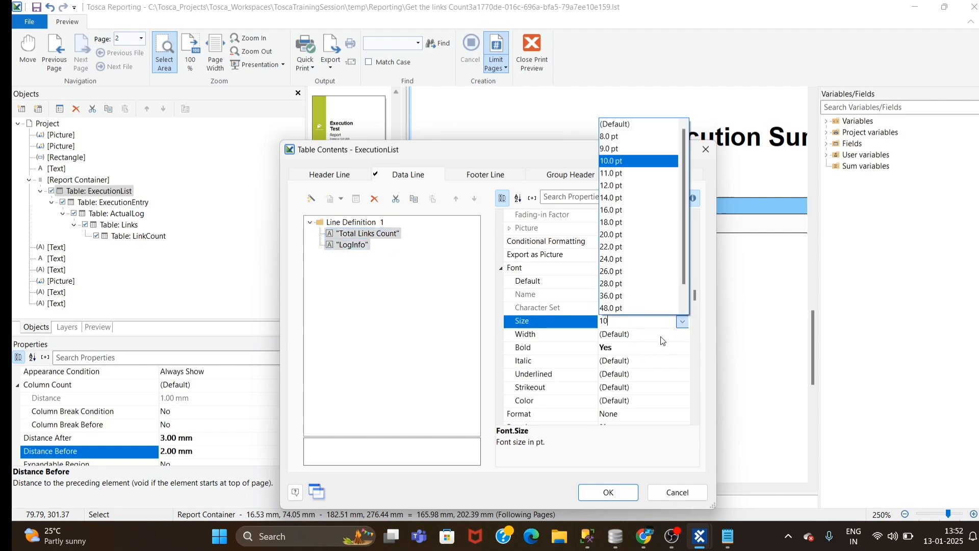
pyautogui.click(615, 211)
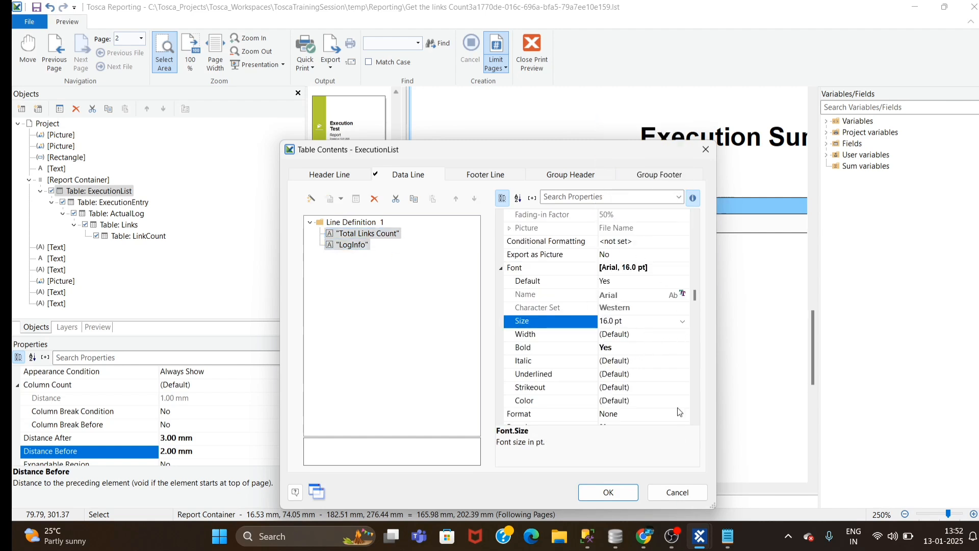
pyautogui.moveTo(531, 163); pyautogui.dragTo(369, 122)
pyautogui.click(446, 466)
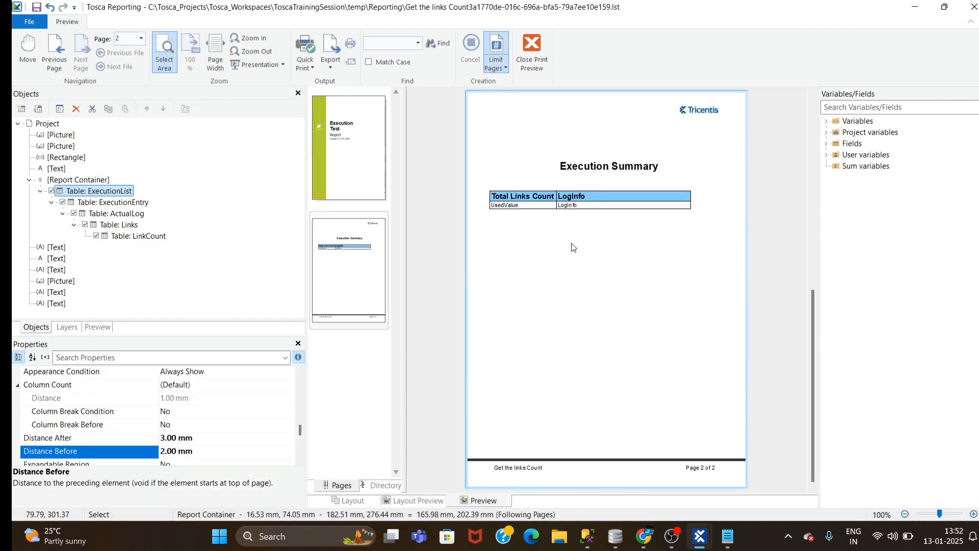
# Check the restyled headings in the Execution Summary preview, then close the preview and the report designer
pyautogui.scroll(2, 573, 247)
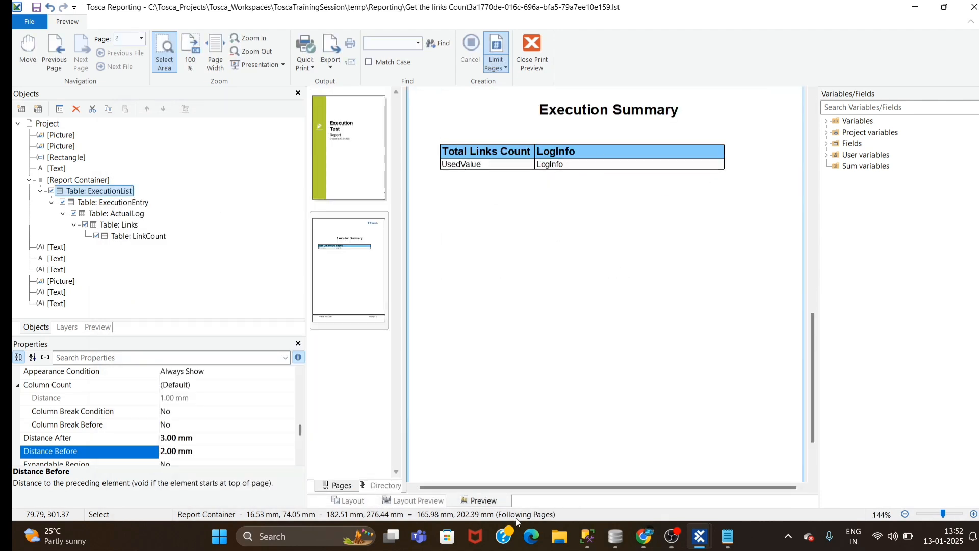
pyautogui.click(532, 53)
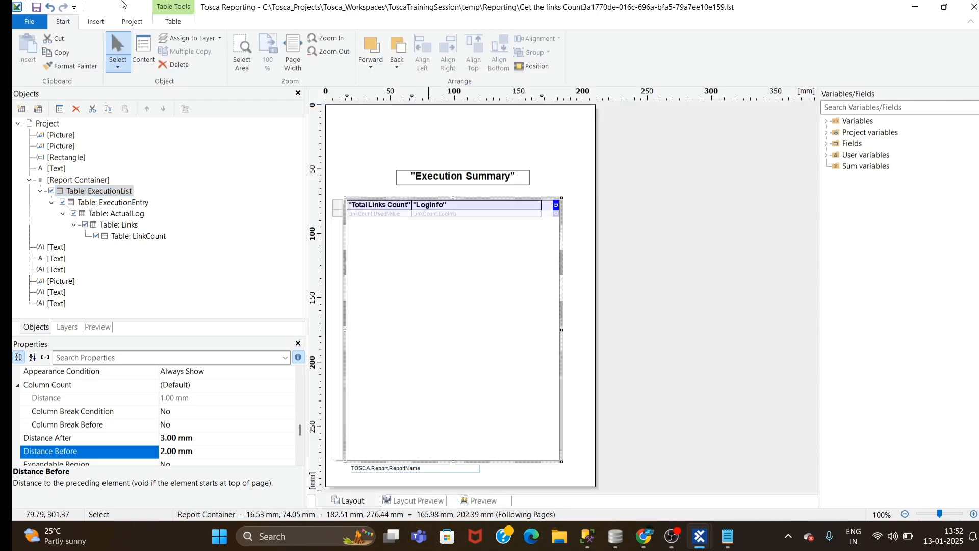
pyautogui.click(970, 6)
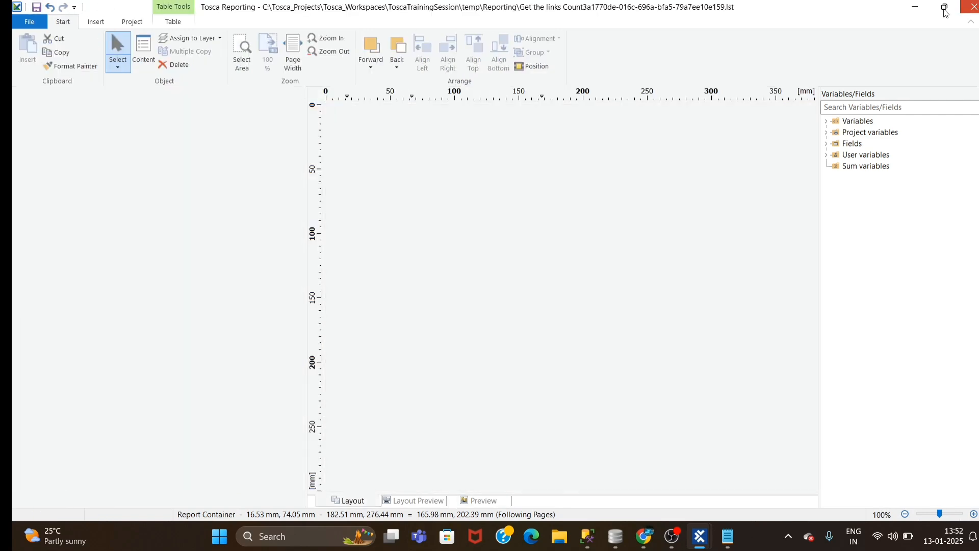
# Print the "Get the links Count" report for the "Count the total links and get the links name" execution list to Preview
pyautogui.click(208, 122)
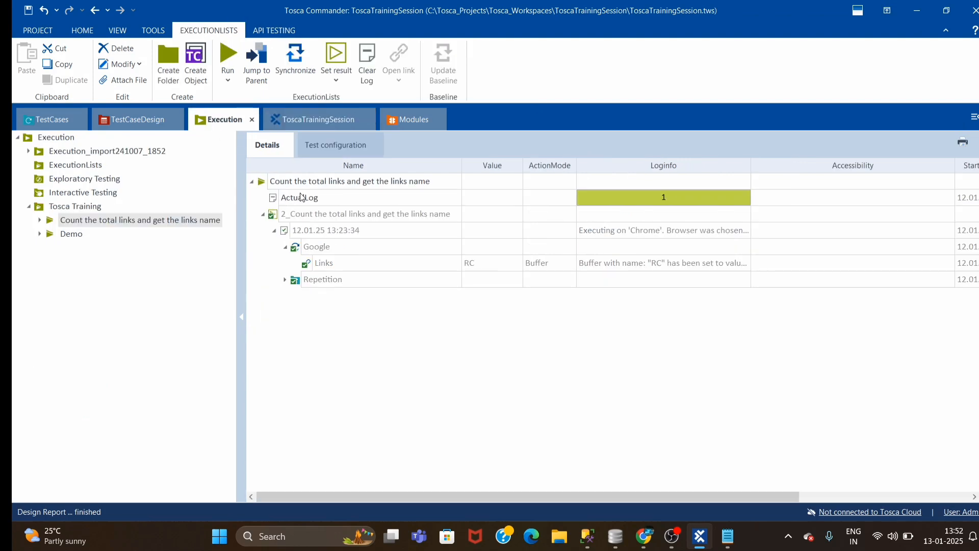
pyautogui.rightClick(341, 214)
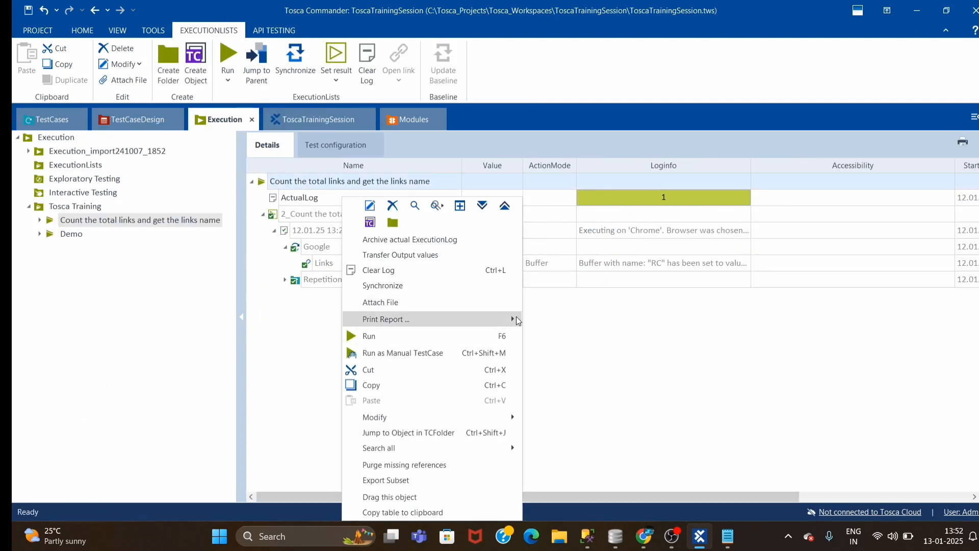
pyautogui.moveTo(490, 320)
pyautogui.click(571, 382)
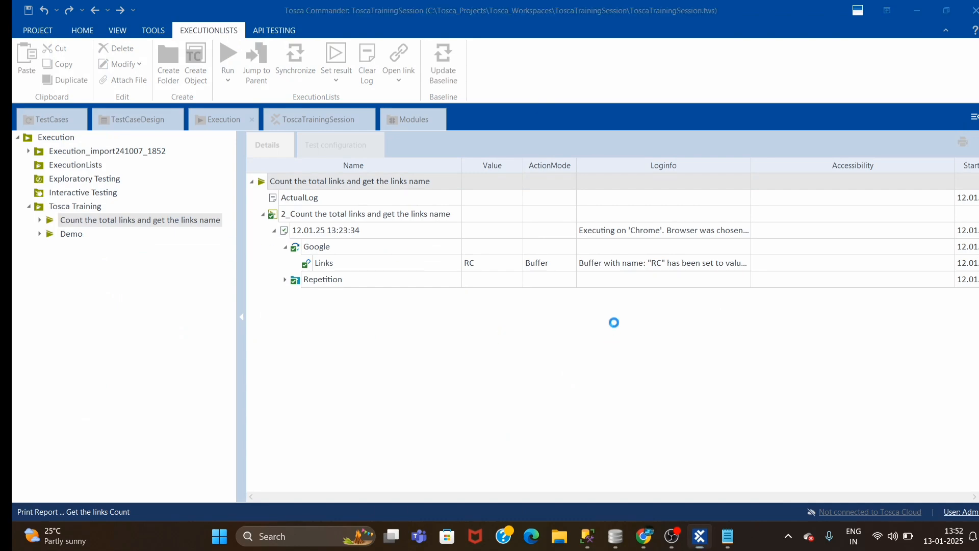
pyautogui.click(553, 157)
pyautogui.click(551, 171)
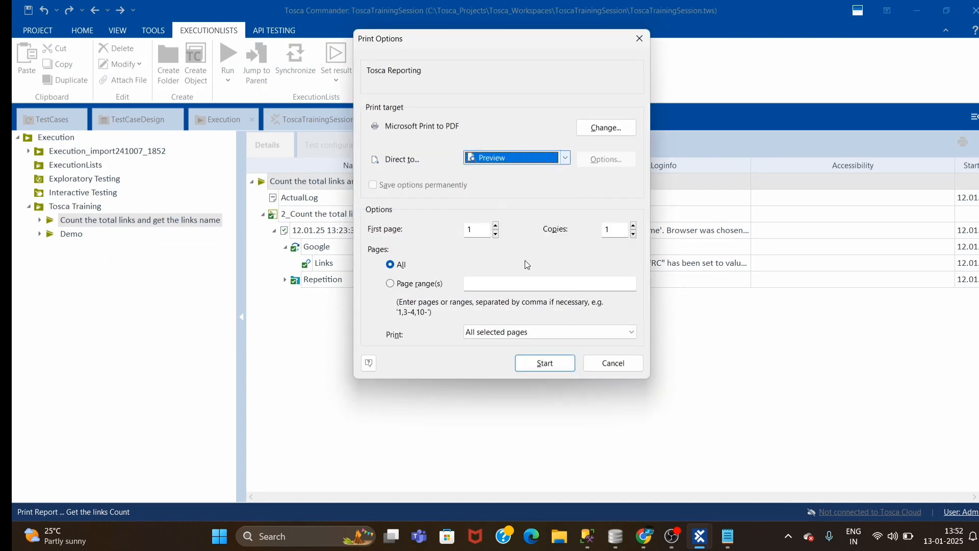
pyautogui.click(538, 359)
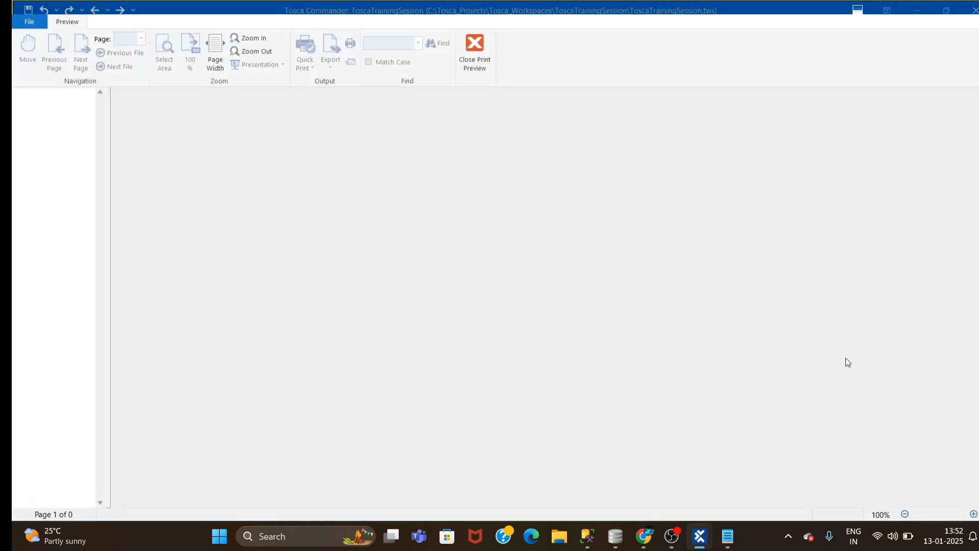
# Examine the Execution Summary table on page 2 of the printed preview and switch back to Tosca Commander
pyautogui.click(53, 283)
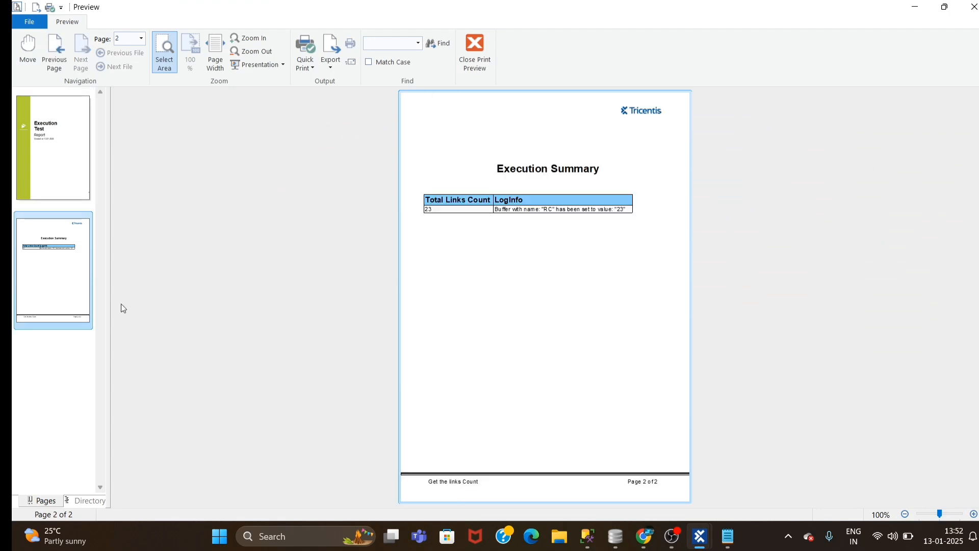
pyautogui.click(573, 337)
pyautogui.scroll(1, 534, 388)
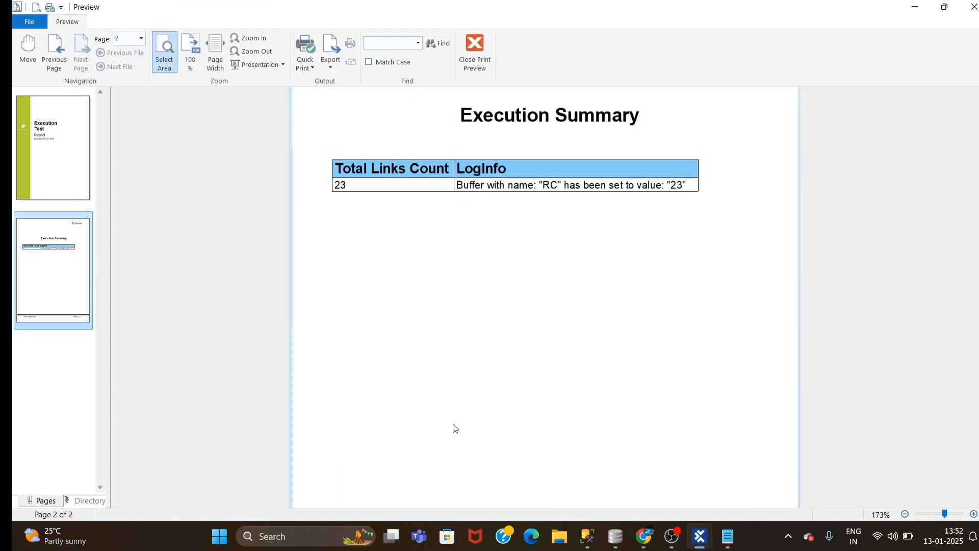
pyautogui.scroll(1, 461, 421)
pyautogui.scroll(3, 501, 433)
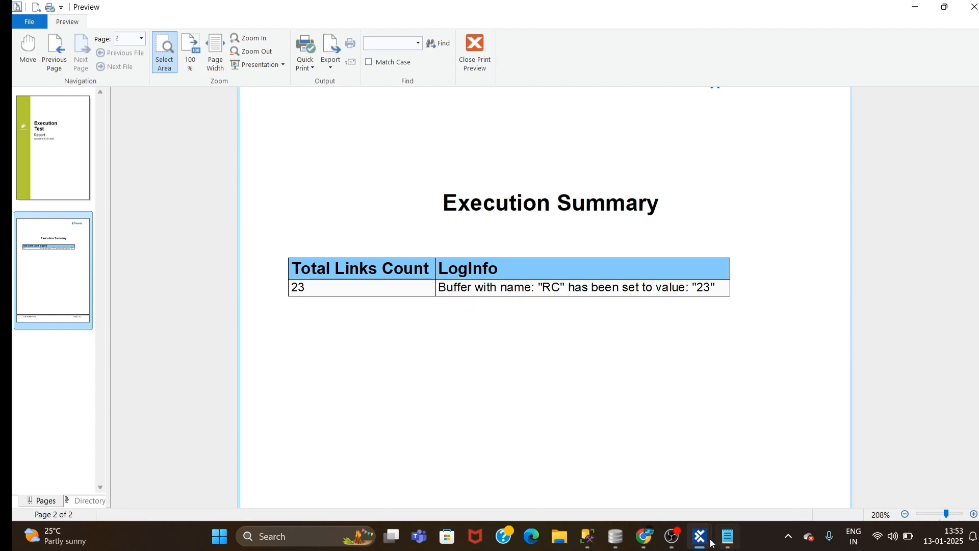
pyautogui.moveTo(702, 540)
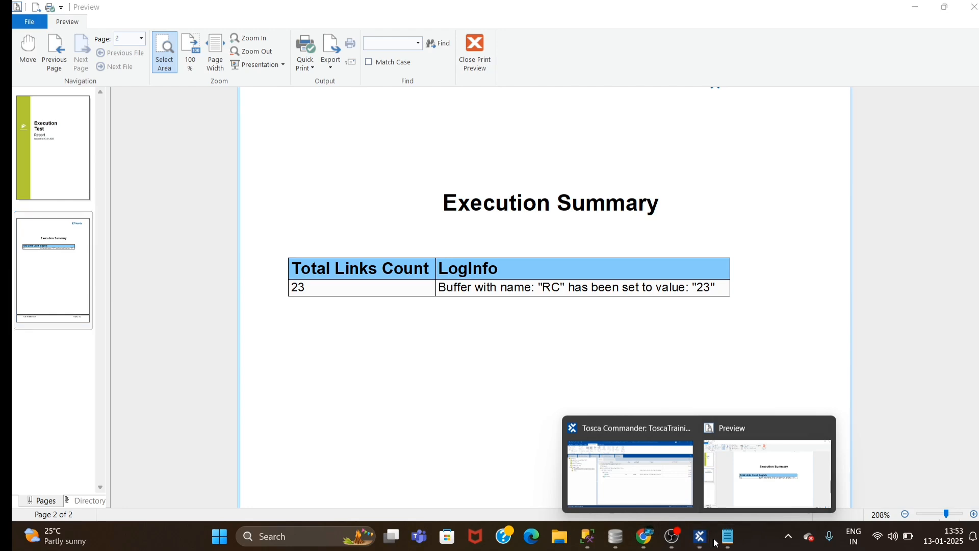
pyautogui.click(653, 474)
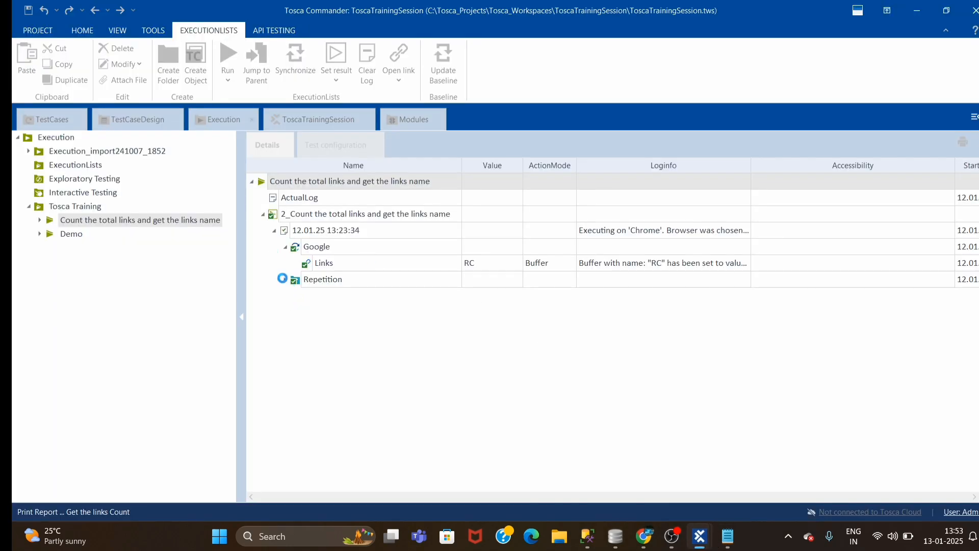
# Close the print preview of the "Get the links Count" report and return to Tosca Commander
pyautogui.click(770, 465)
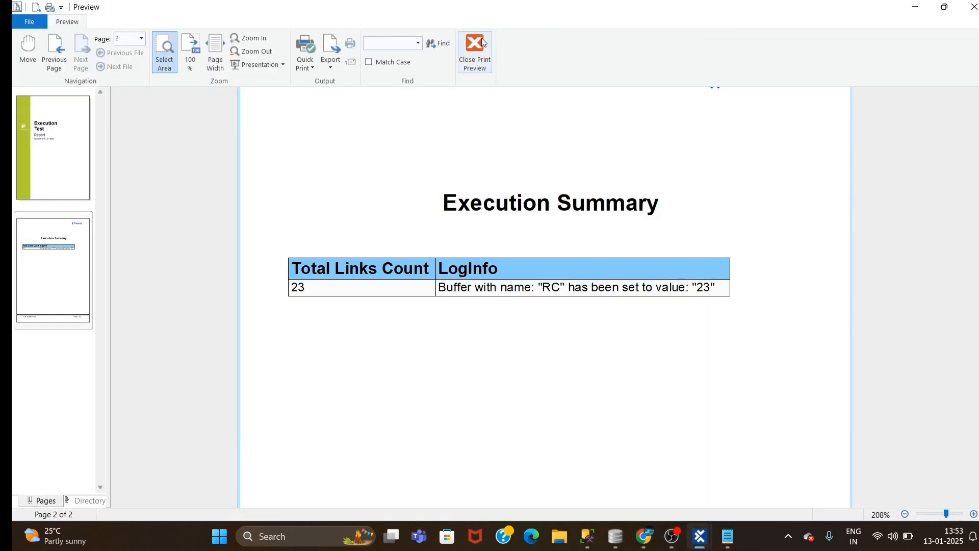
pyautogui.click(474, 44)
pyautogui.click(917, 10)
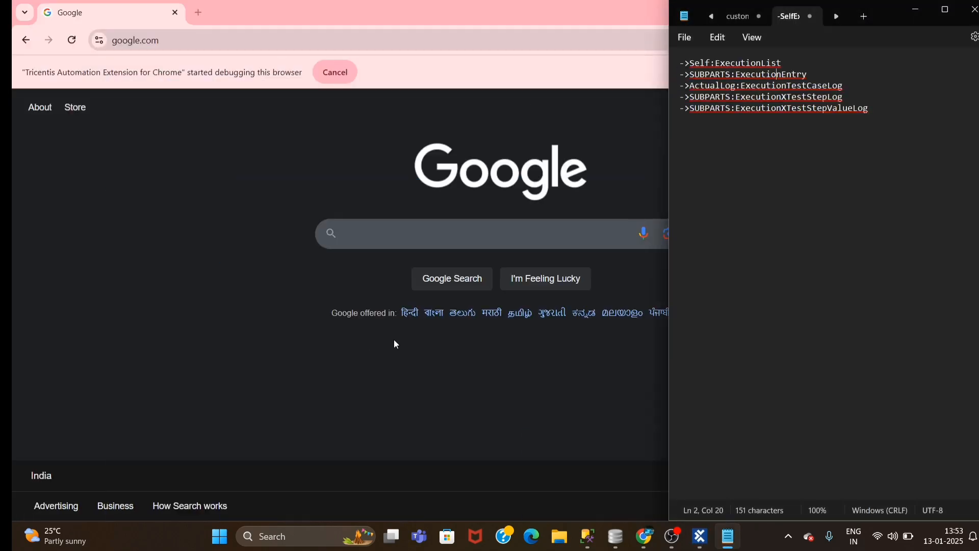
pyautogui.click(707, 545)
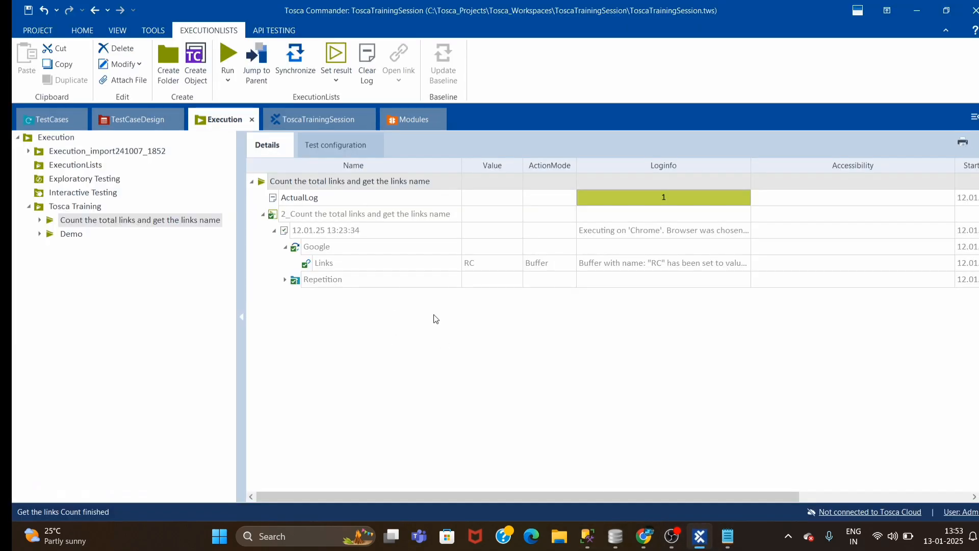
# Expand the Repetition node in the execution list's ActualLog details and examine its repetitions down to the last one
pyautogui.click(285, 280)
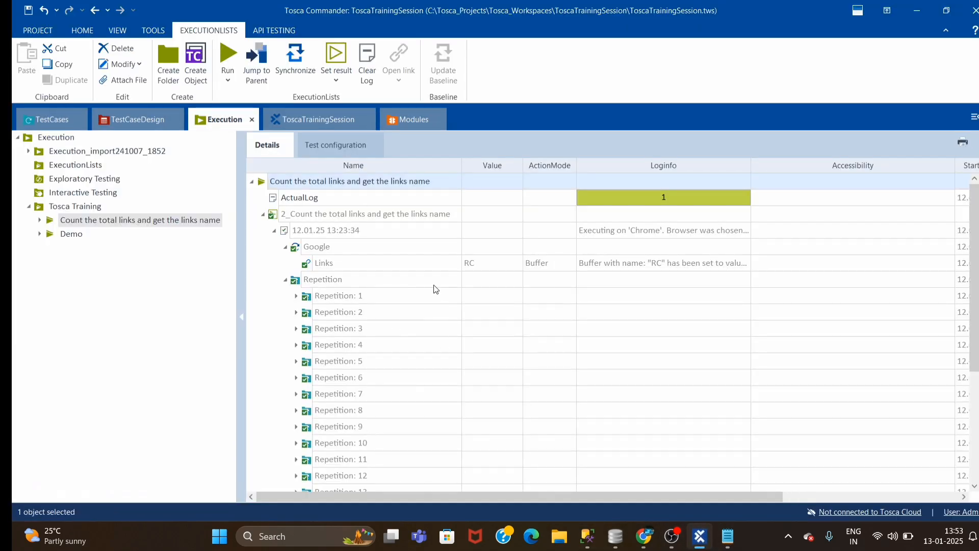
pyautogui.scroll(-4, 408, 368)
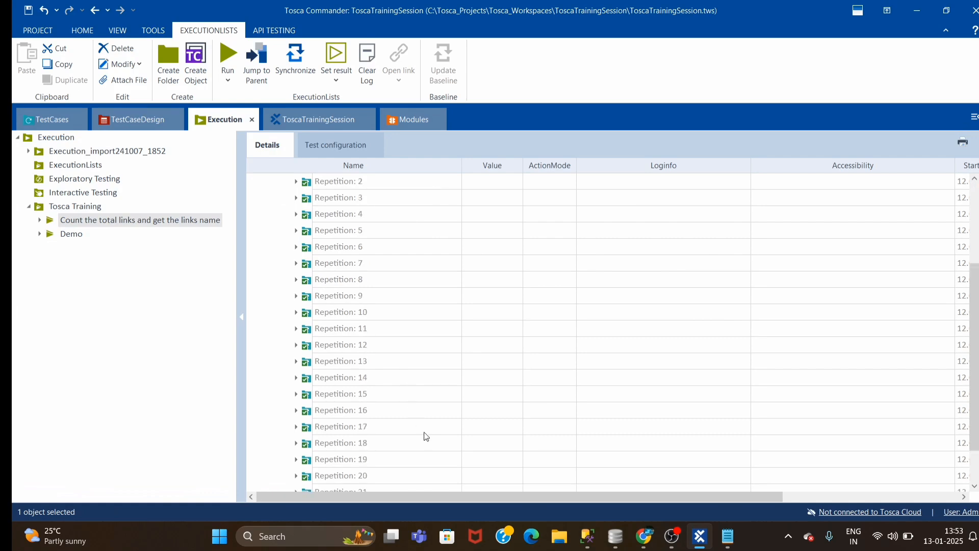
pyautogui.scroll(4, 426, 438)
pyautogui.scroll(-4, 427, 437)
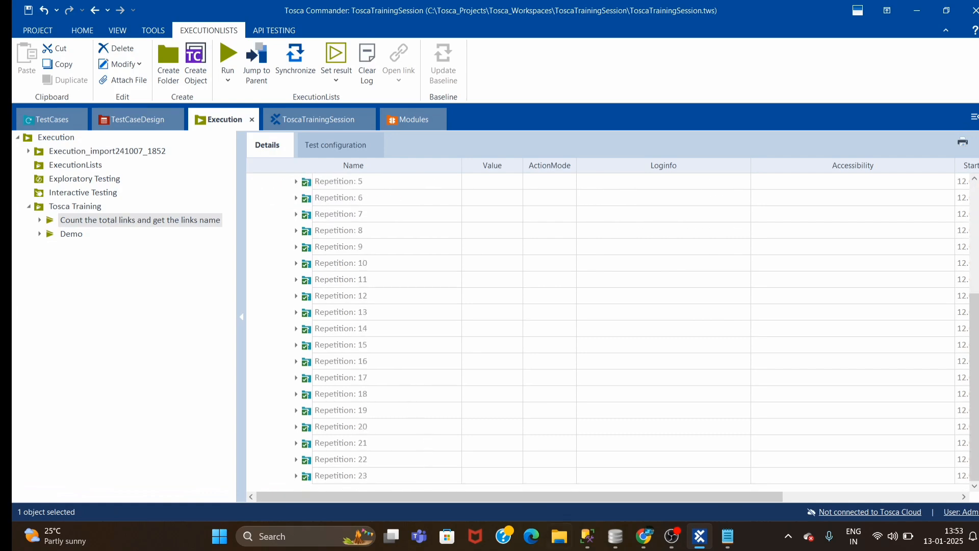
pyautogui.click(673, 538)
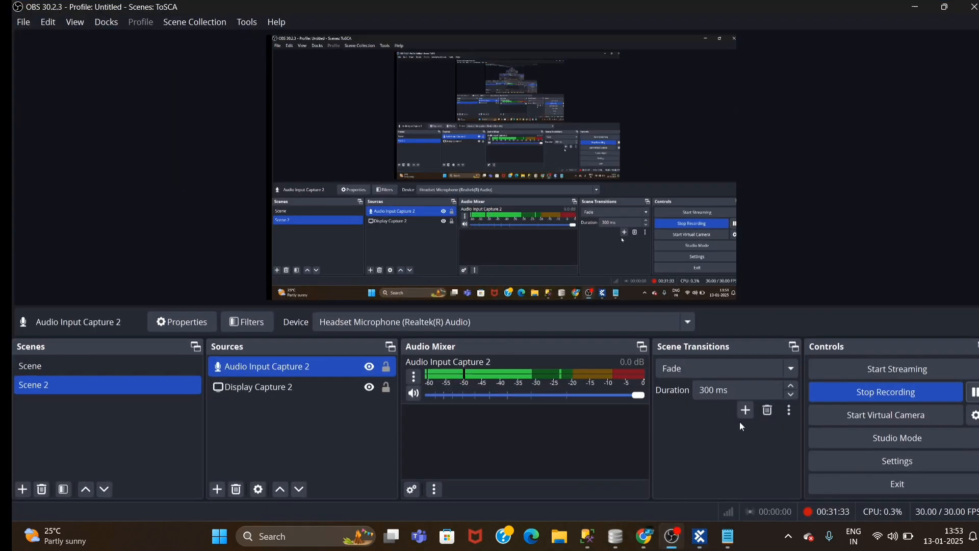
pyautogui.click(916, 6)
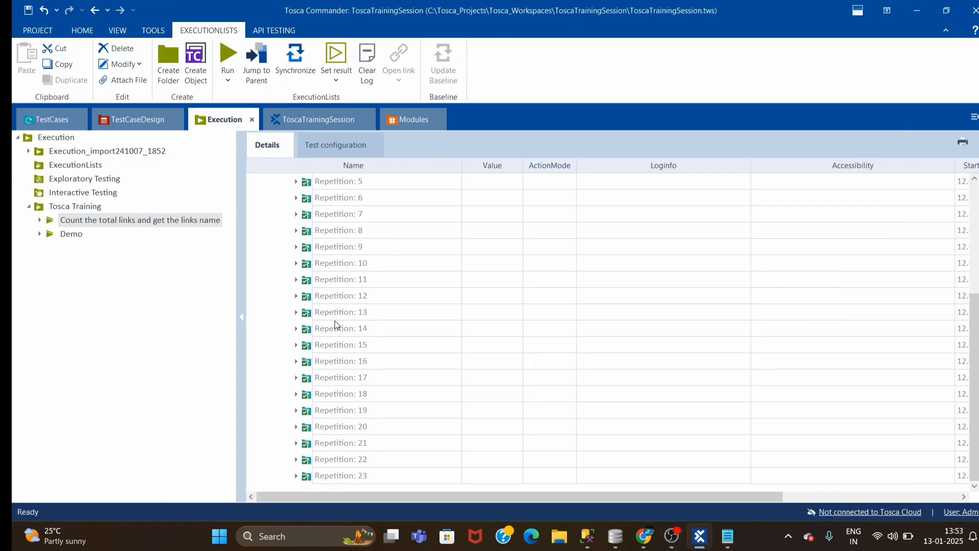
pyautogui.moveTo(704, 546)
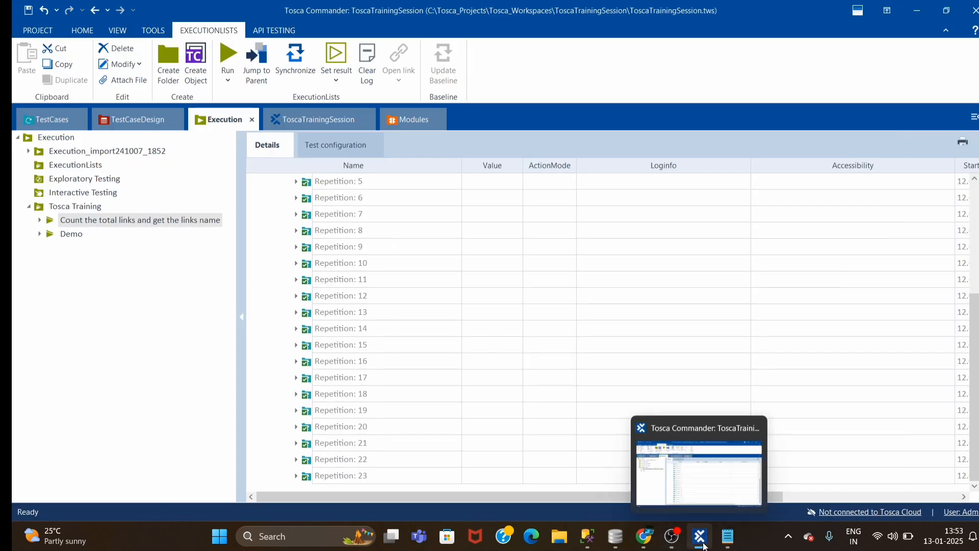
pyautogui.moveTo(671, 547)
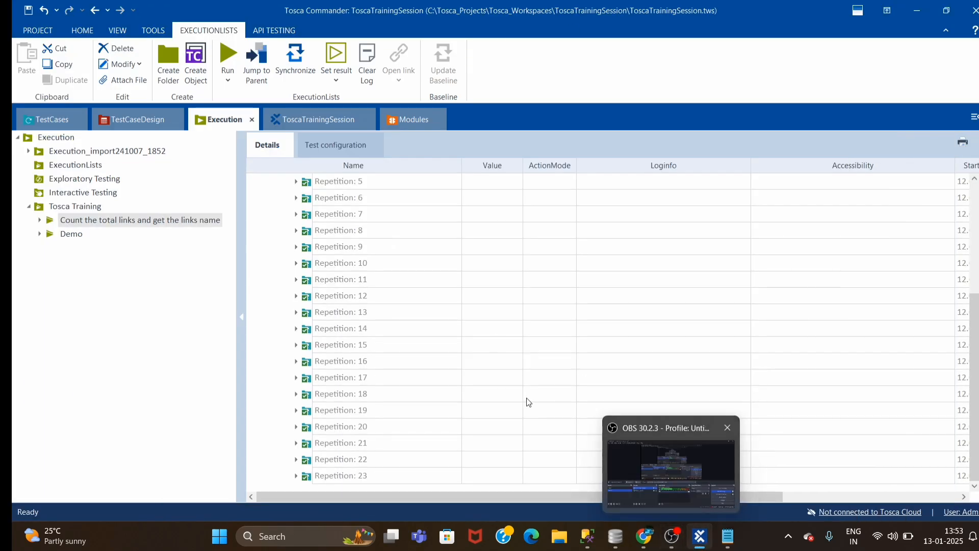